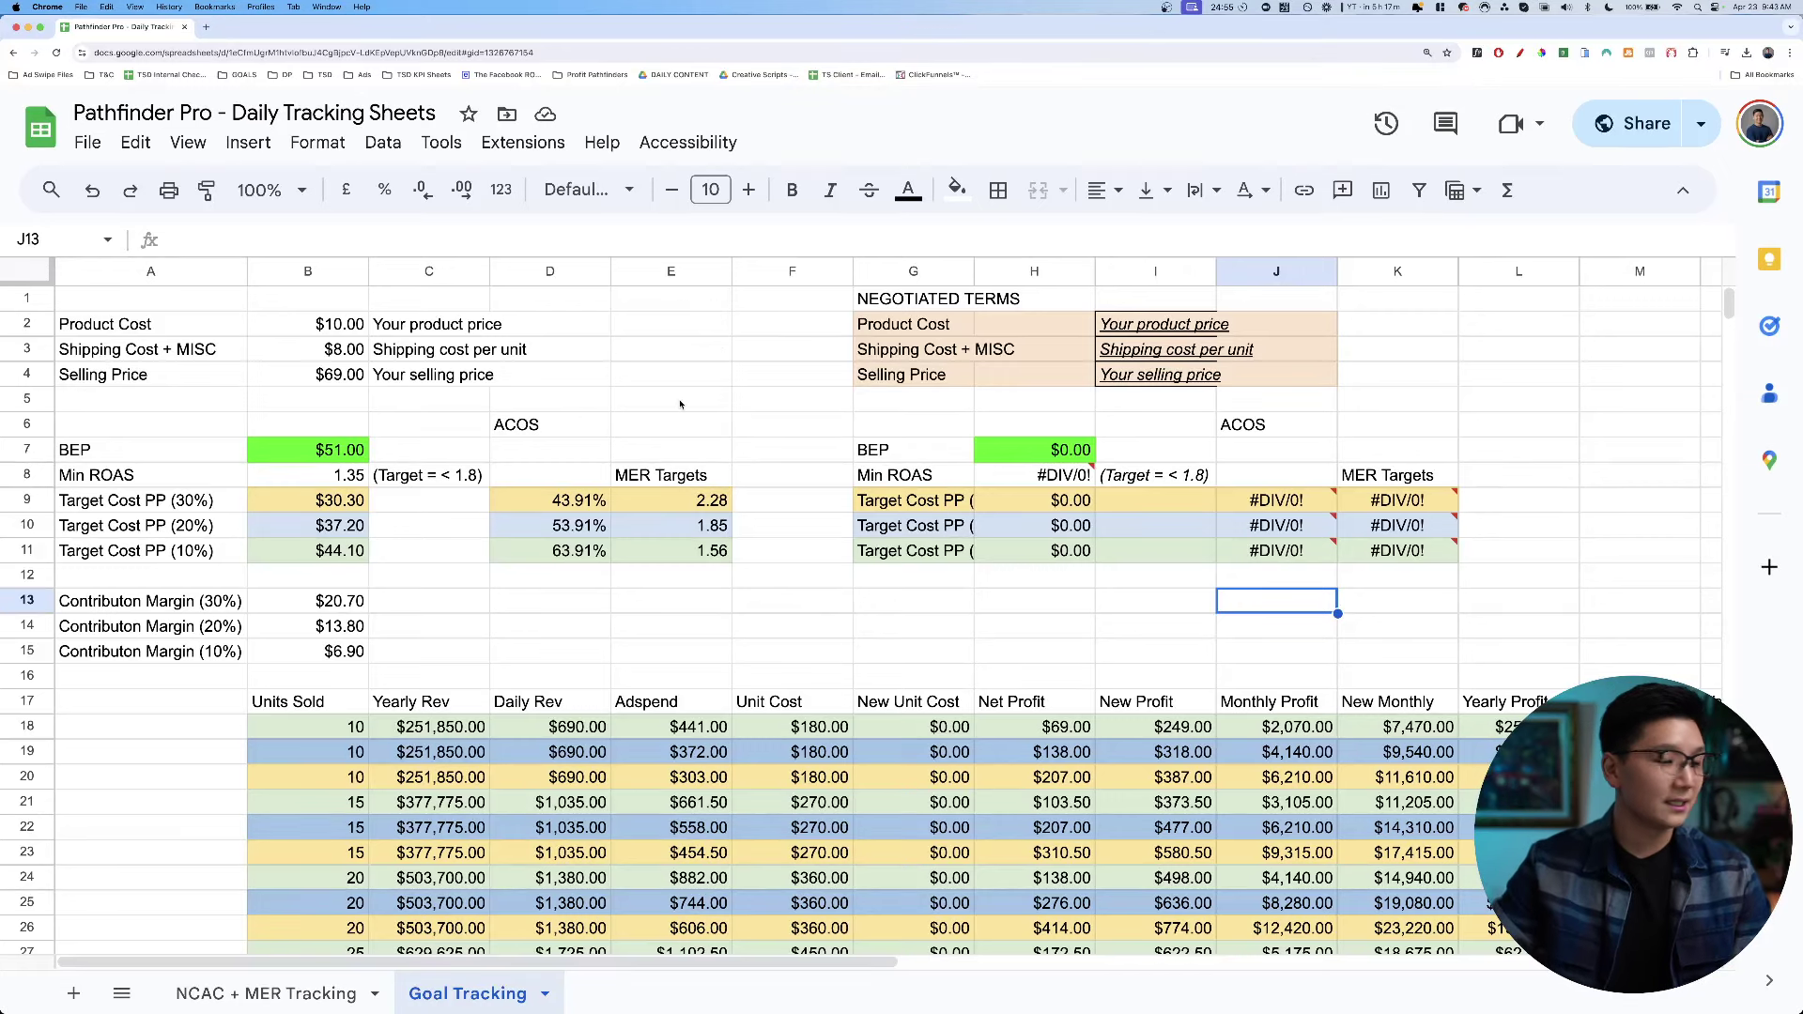
left_click(629, 400)
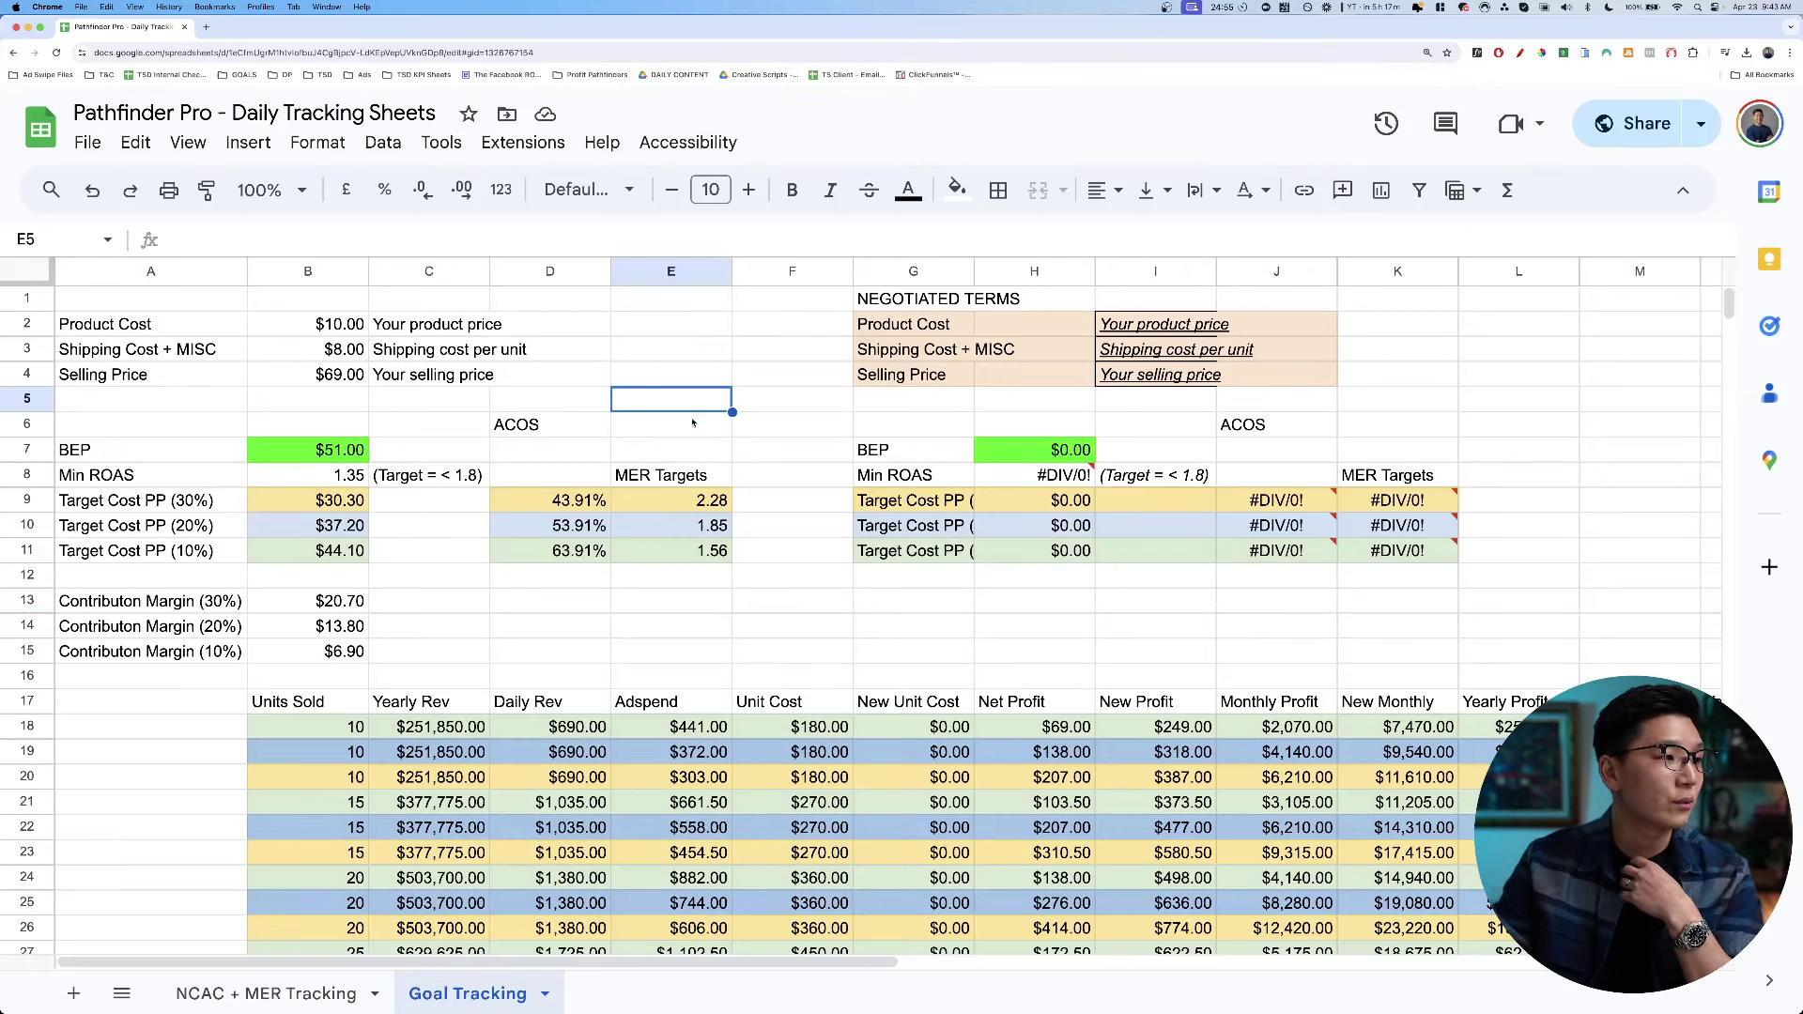
left_click(738, 428)
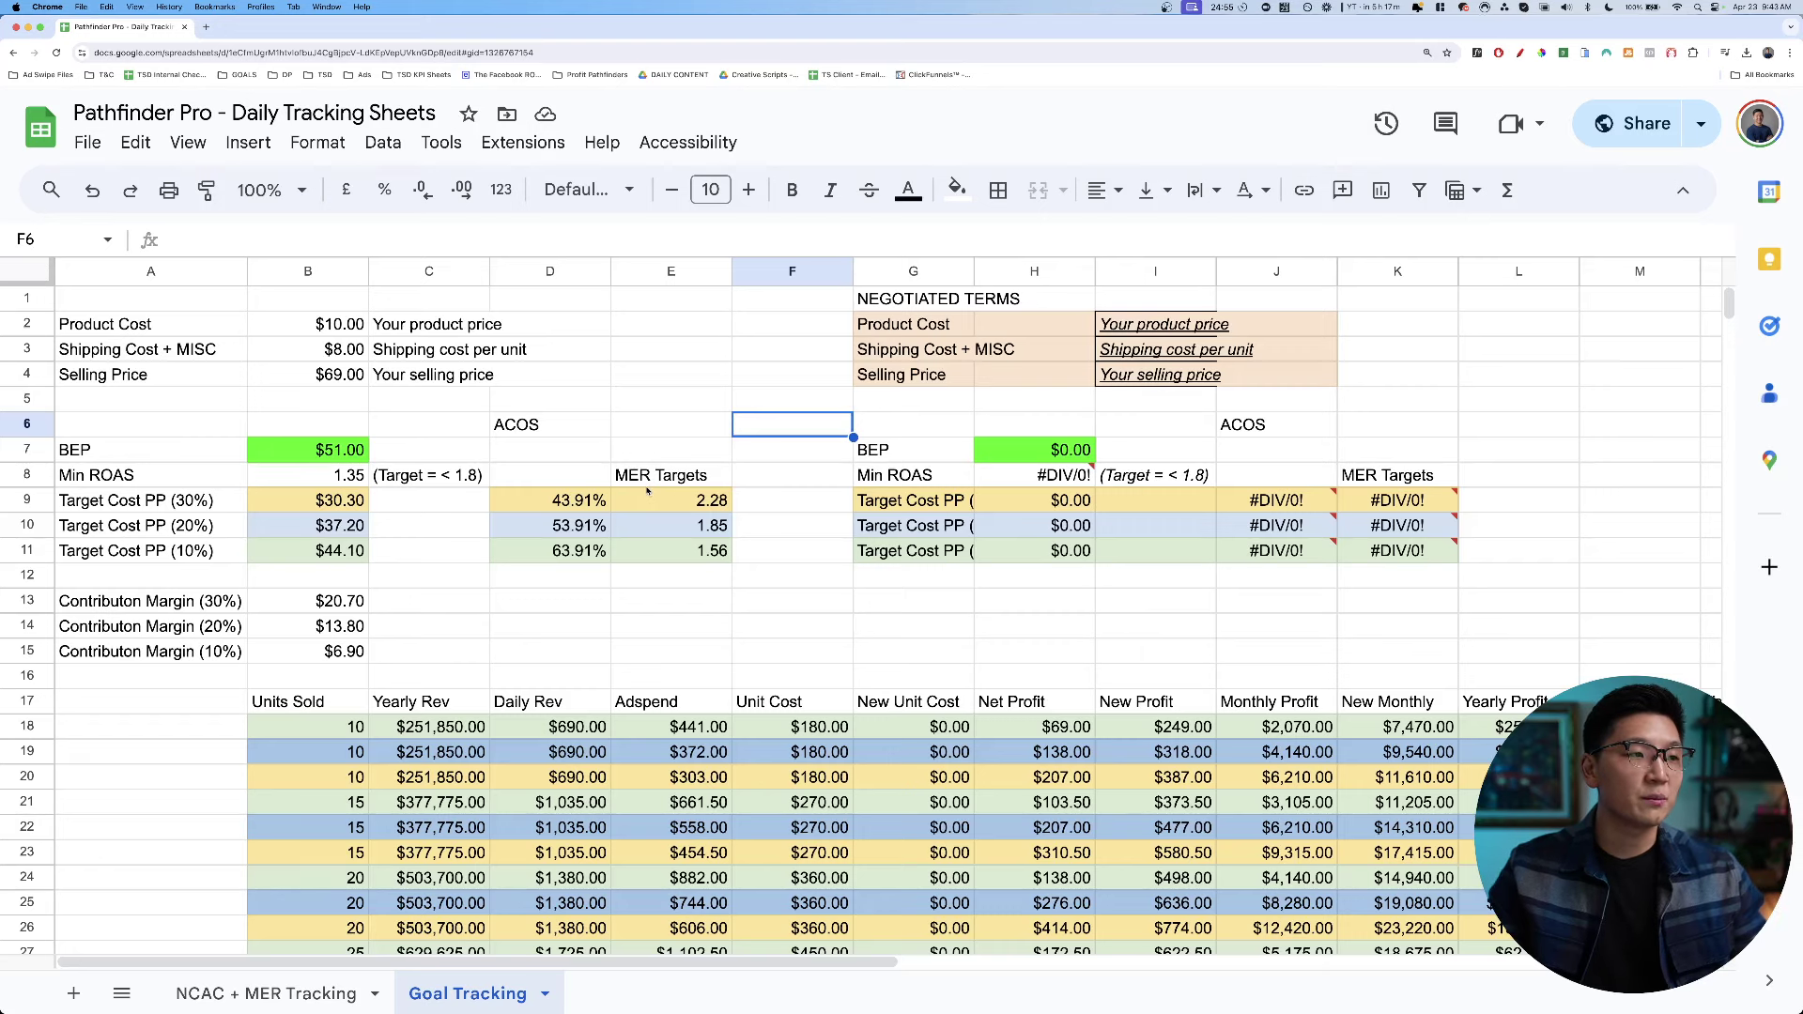
Look through the per-country tables on the NCAC + MER Tracking sheet.
left_click(279, 993)
scroll(422, 669, "down", 10)
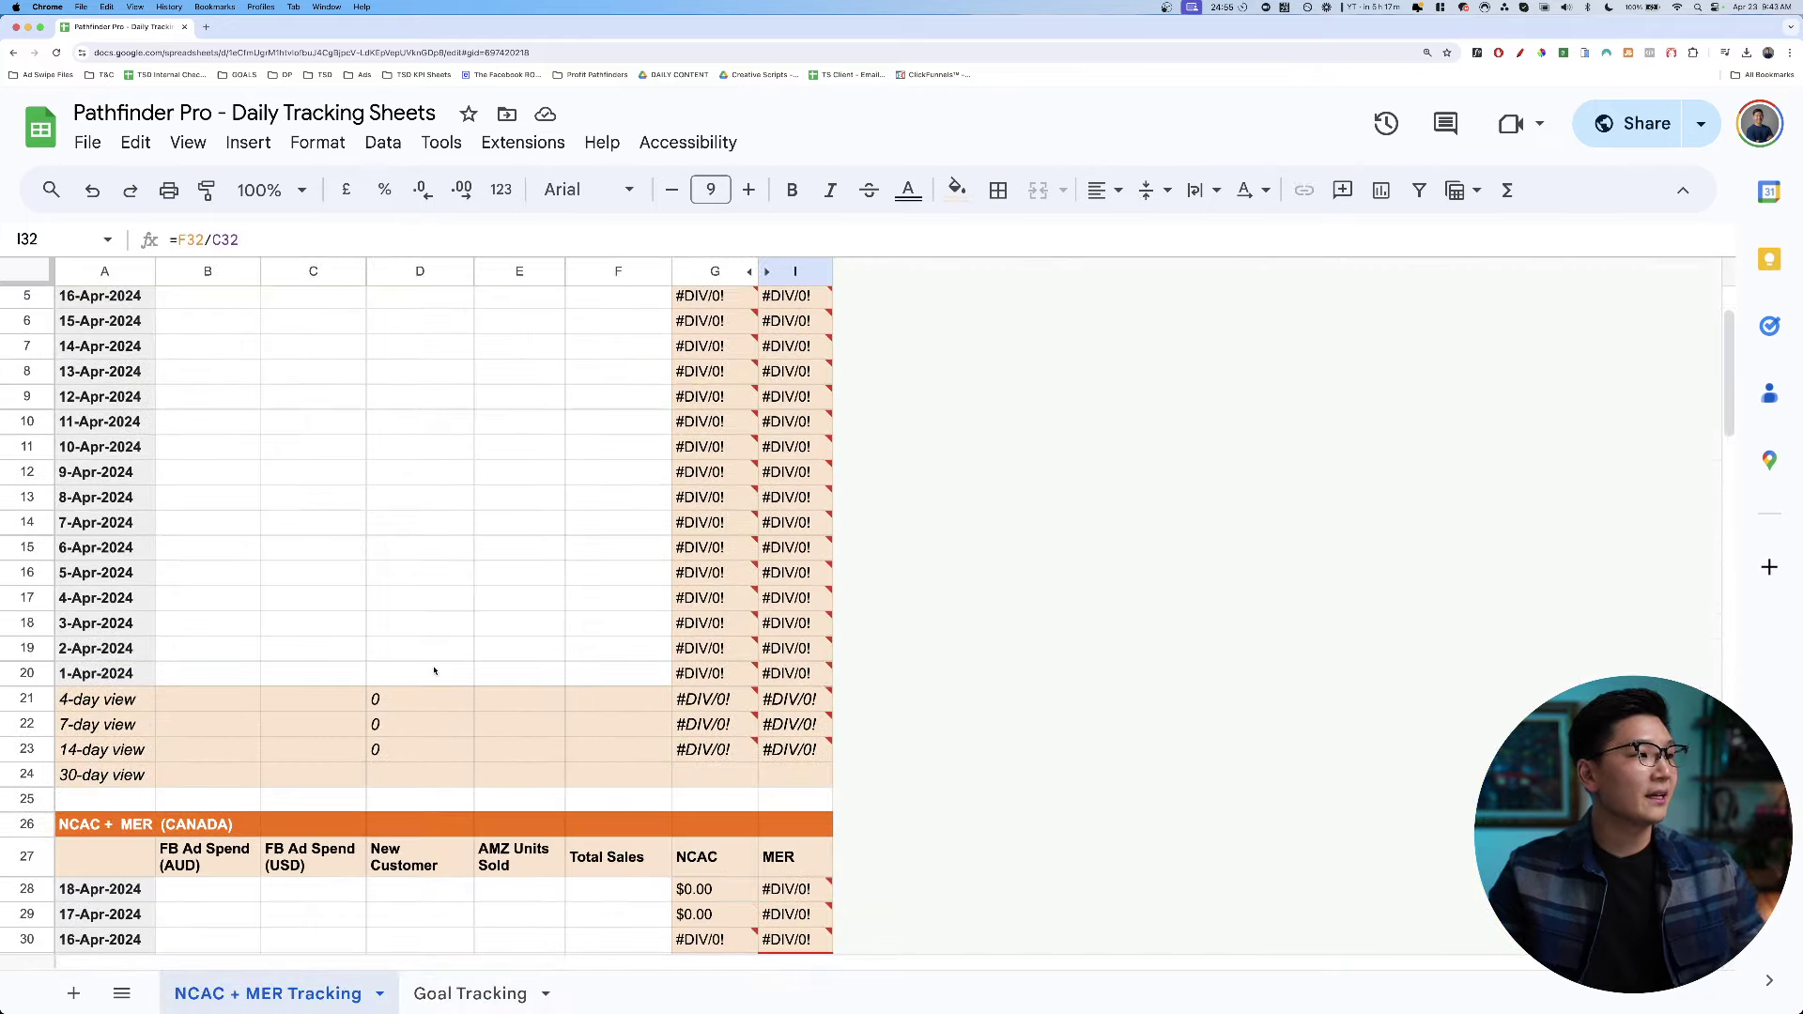
scroll(433, 671, "down", 20)
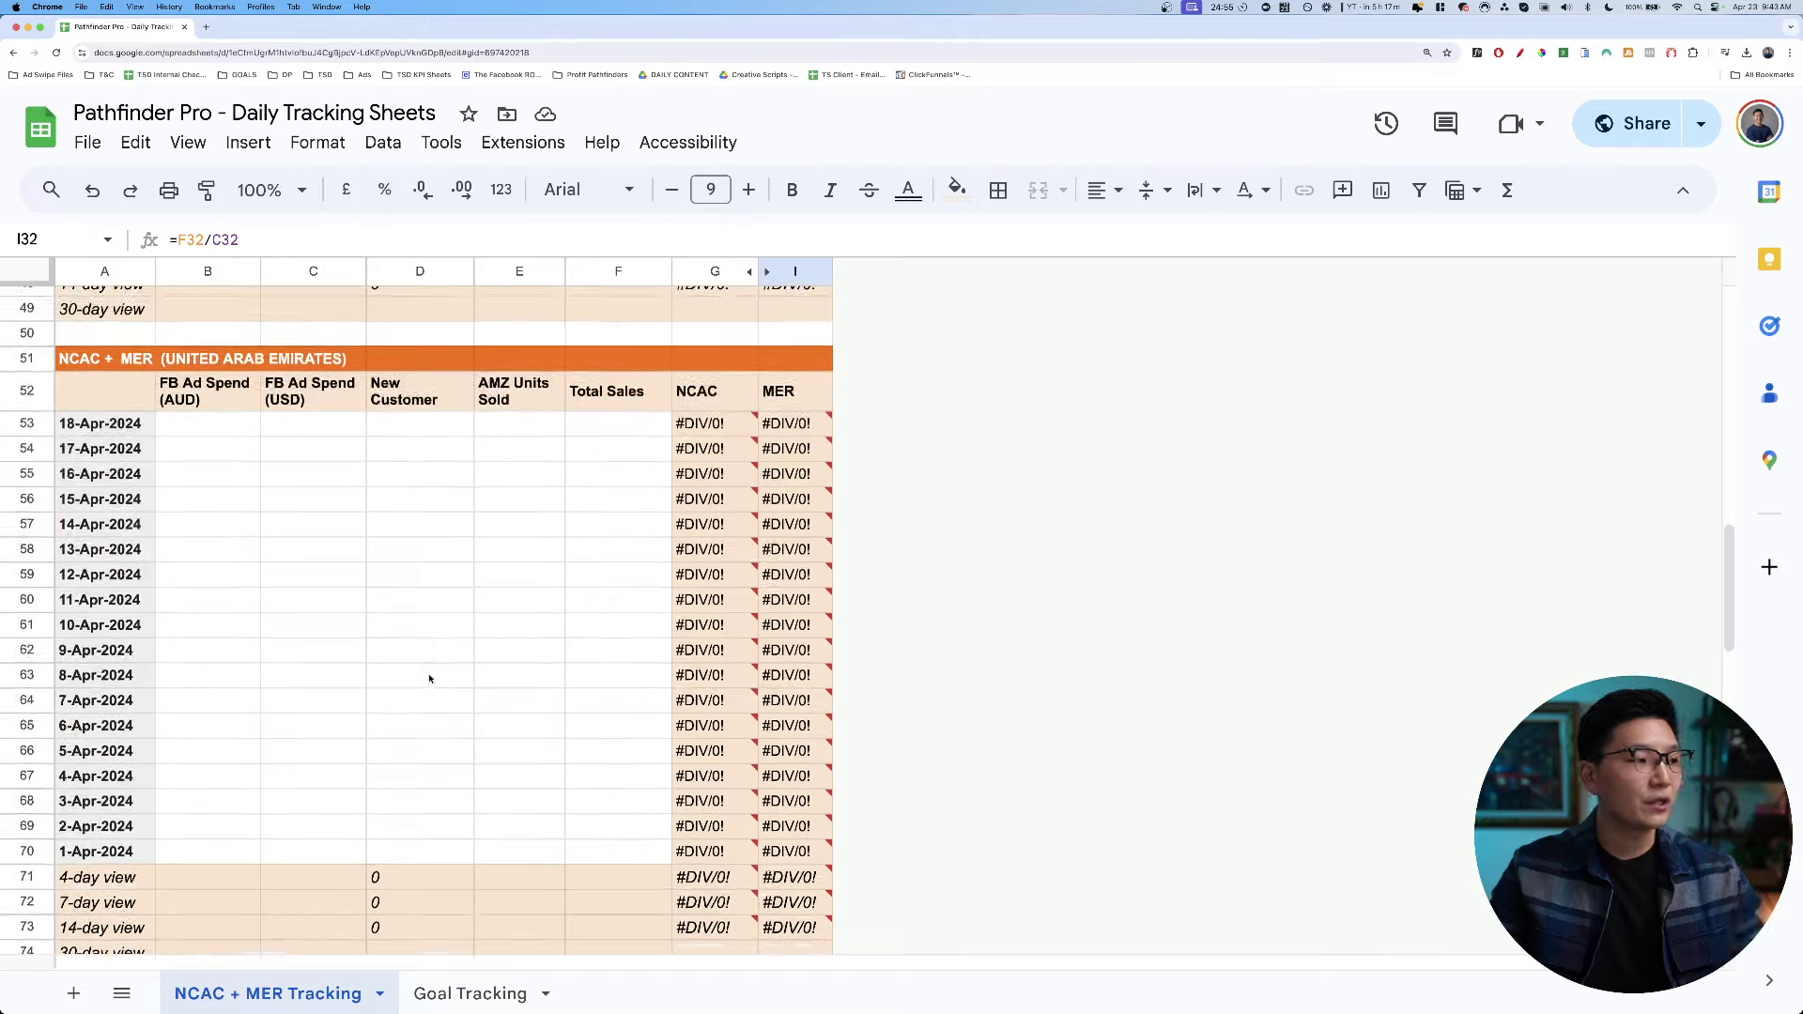
scroll(422, 686, "down", 10)
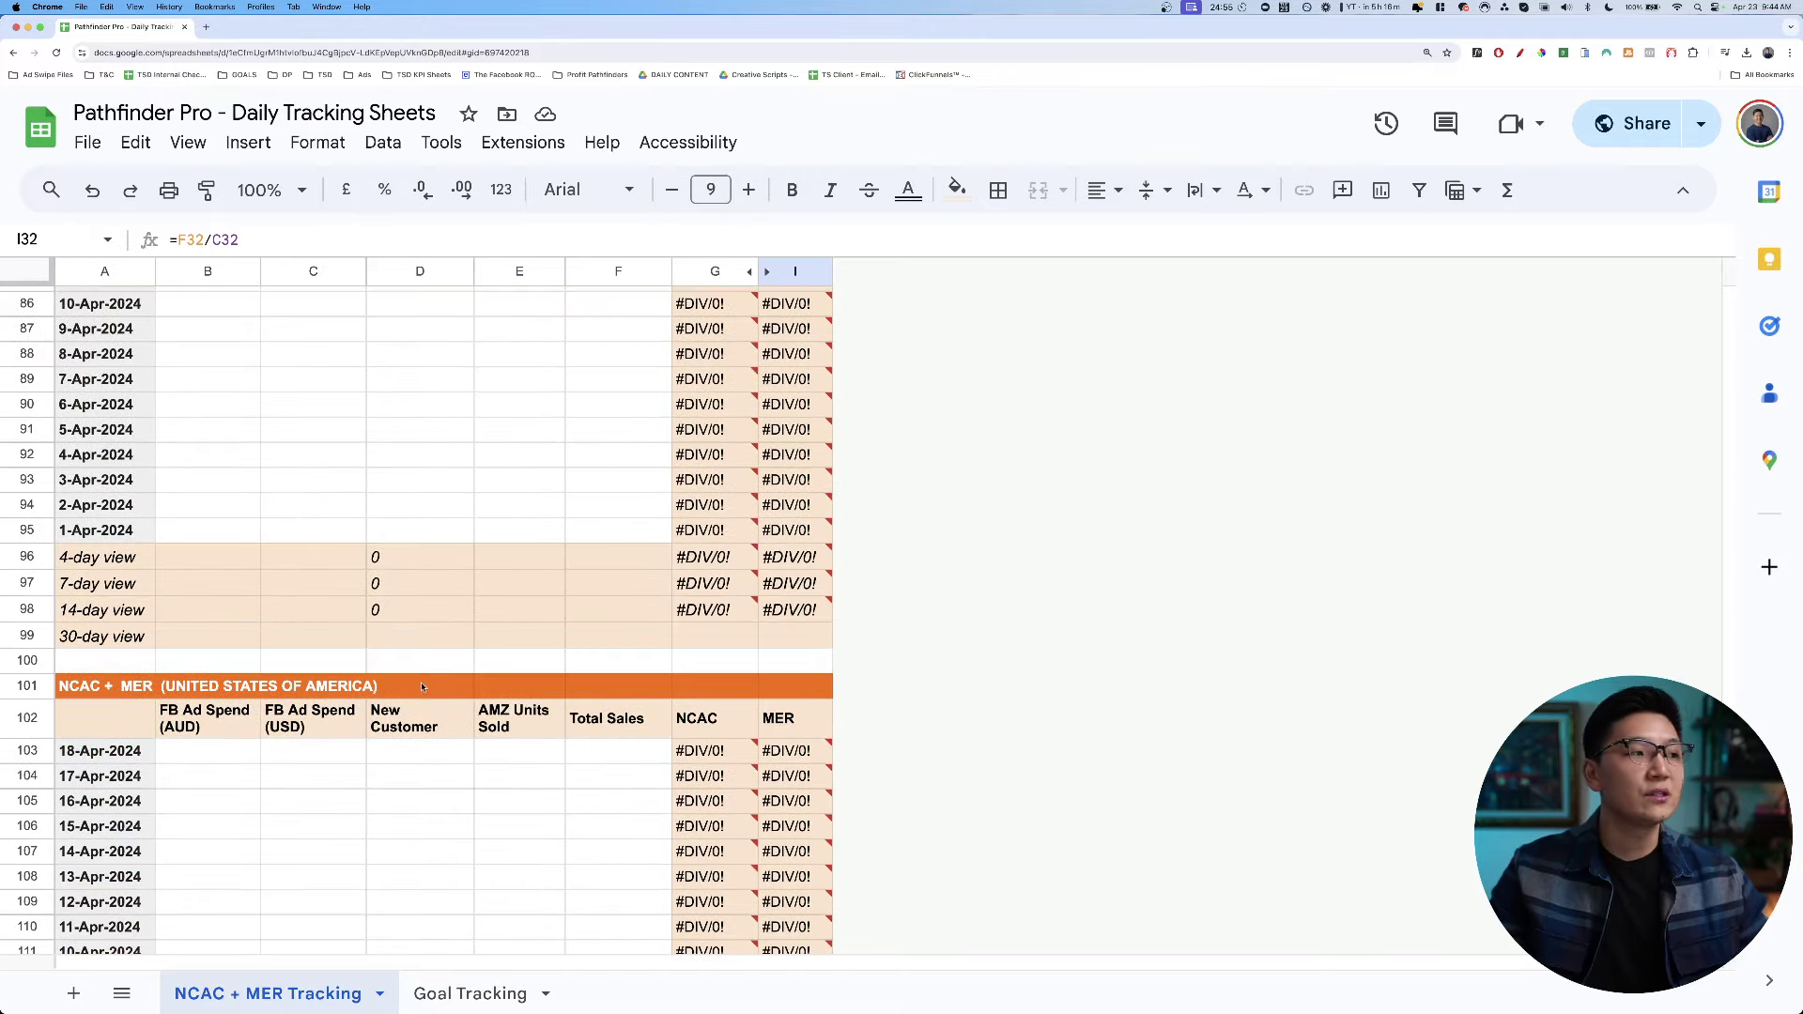
scroll(423, 687, "up", 20)
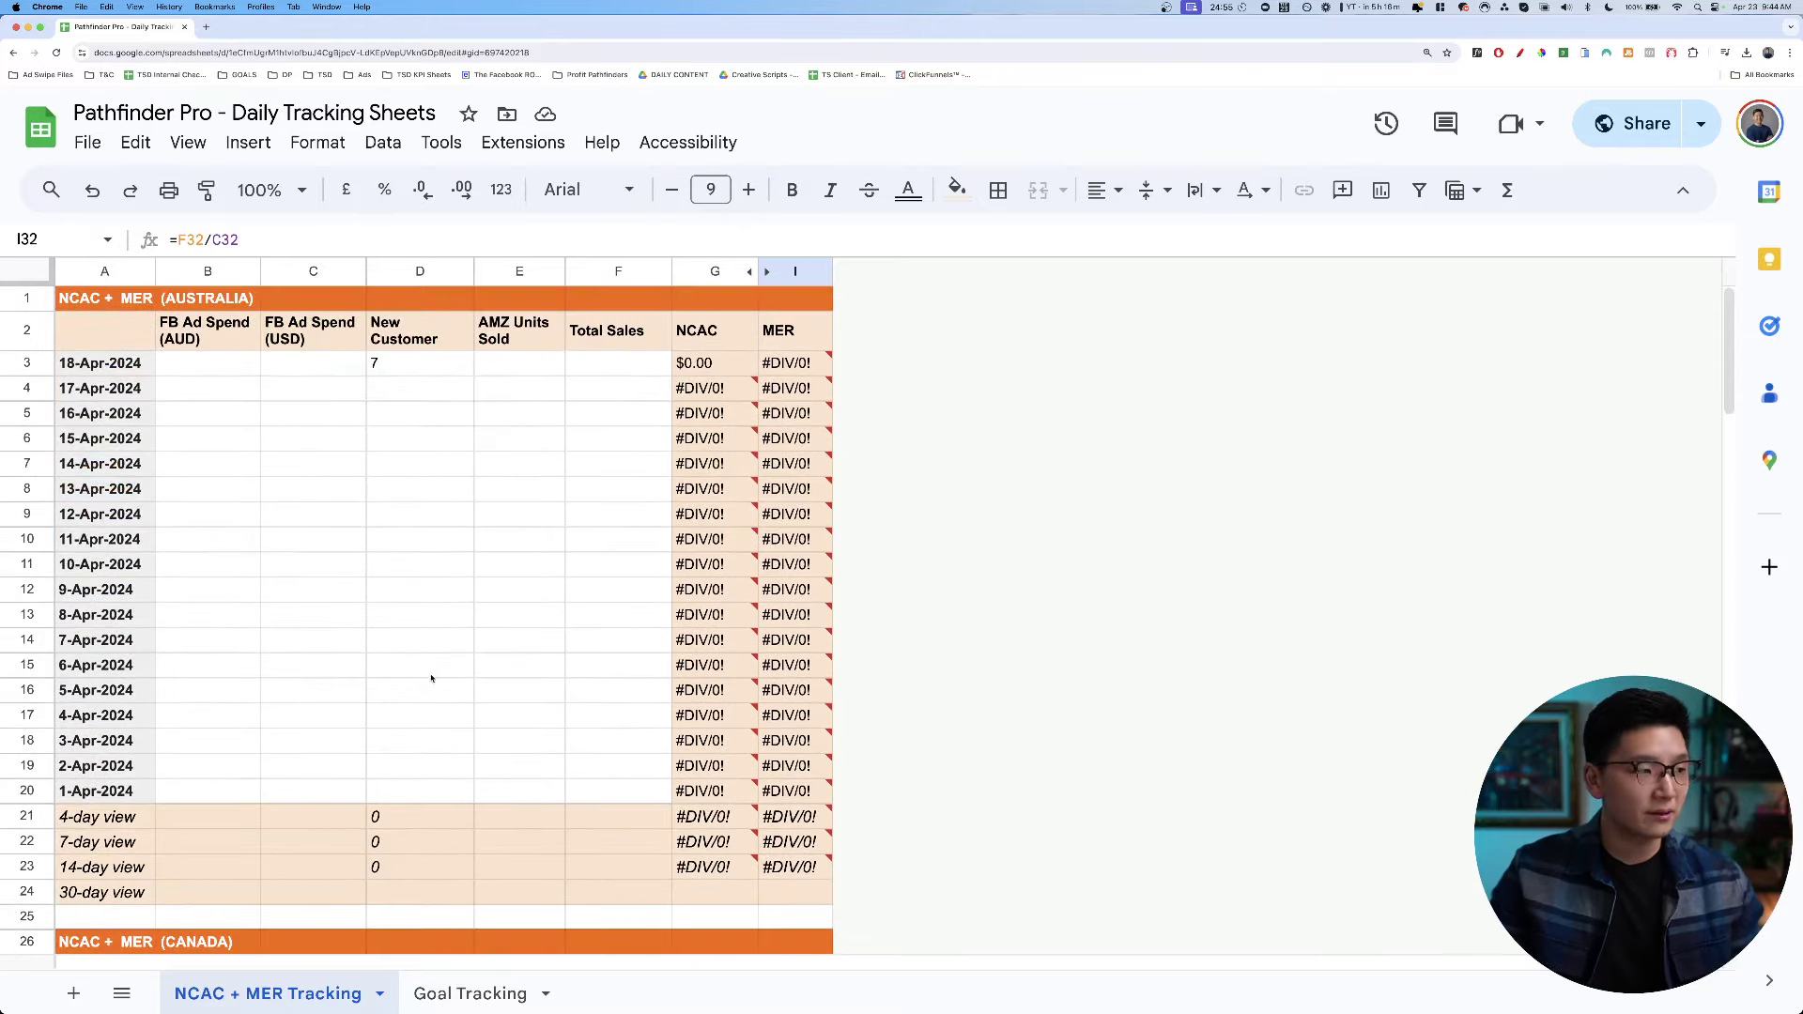
On the Goal Tracking sheet, set the Product Cost in B2 to 69.
left_click(470, 993)
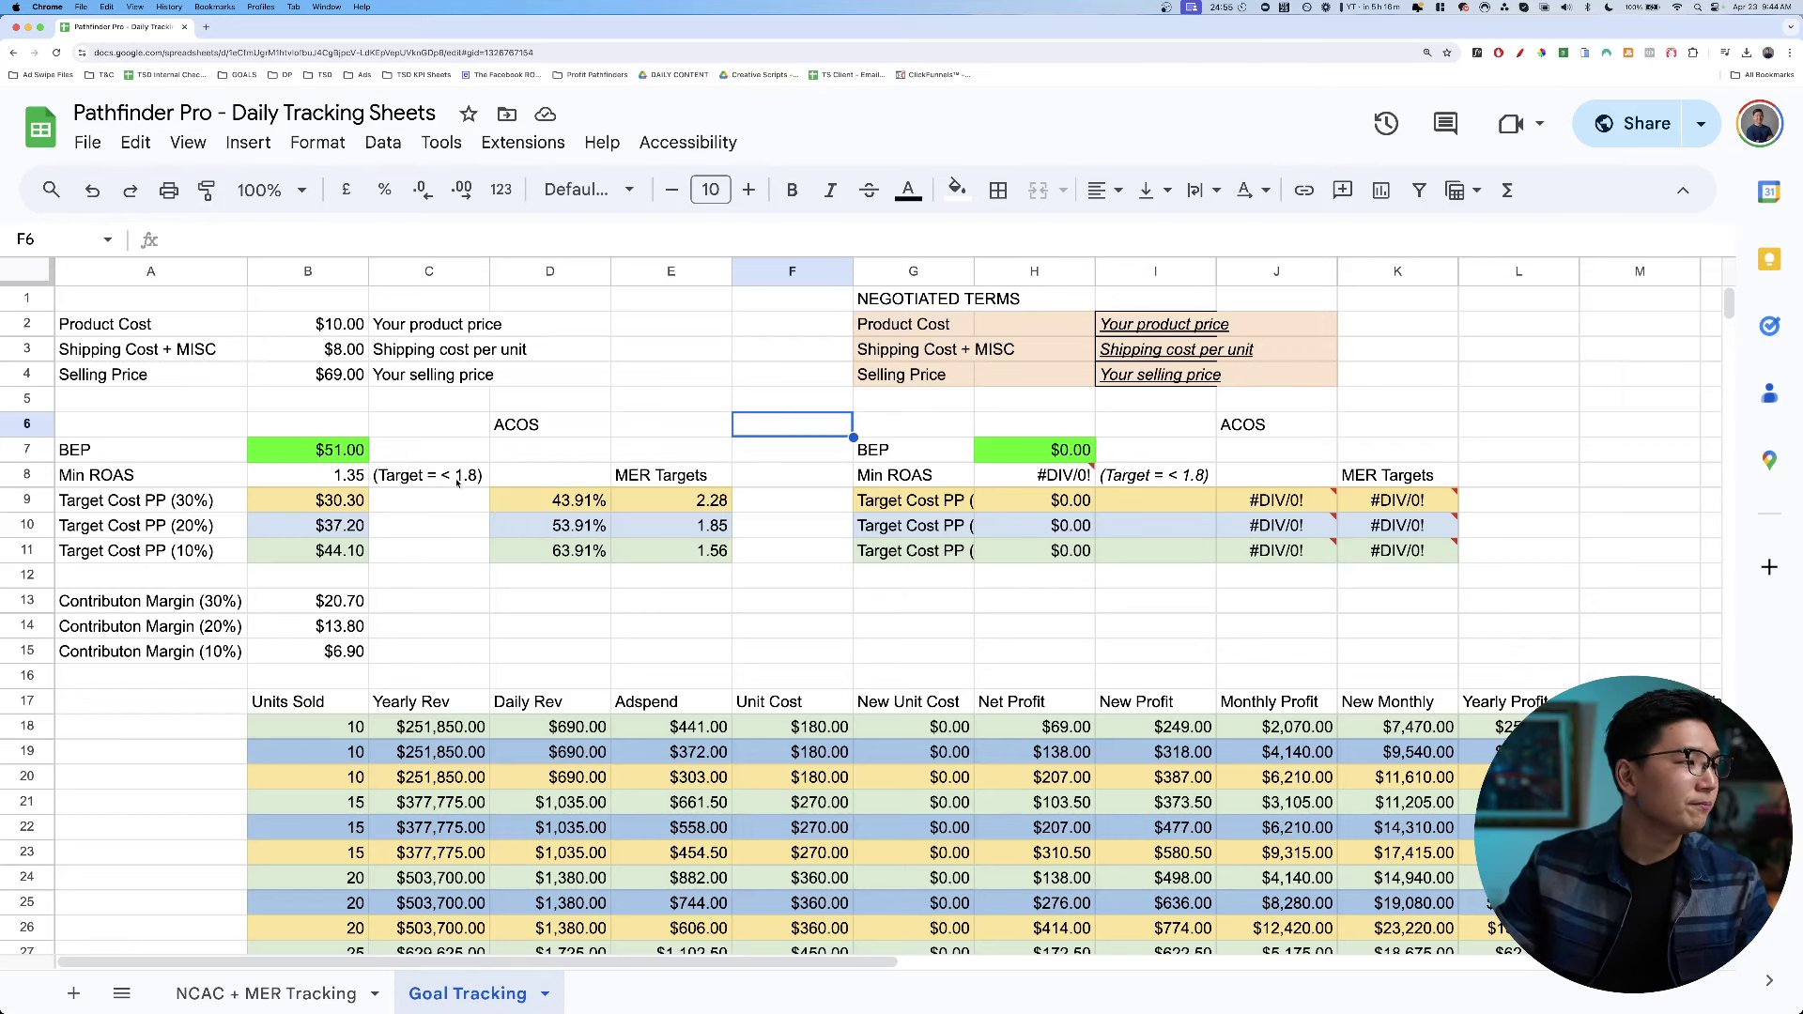
left_click(323, 331)
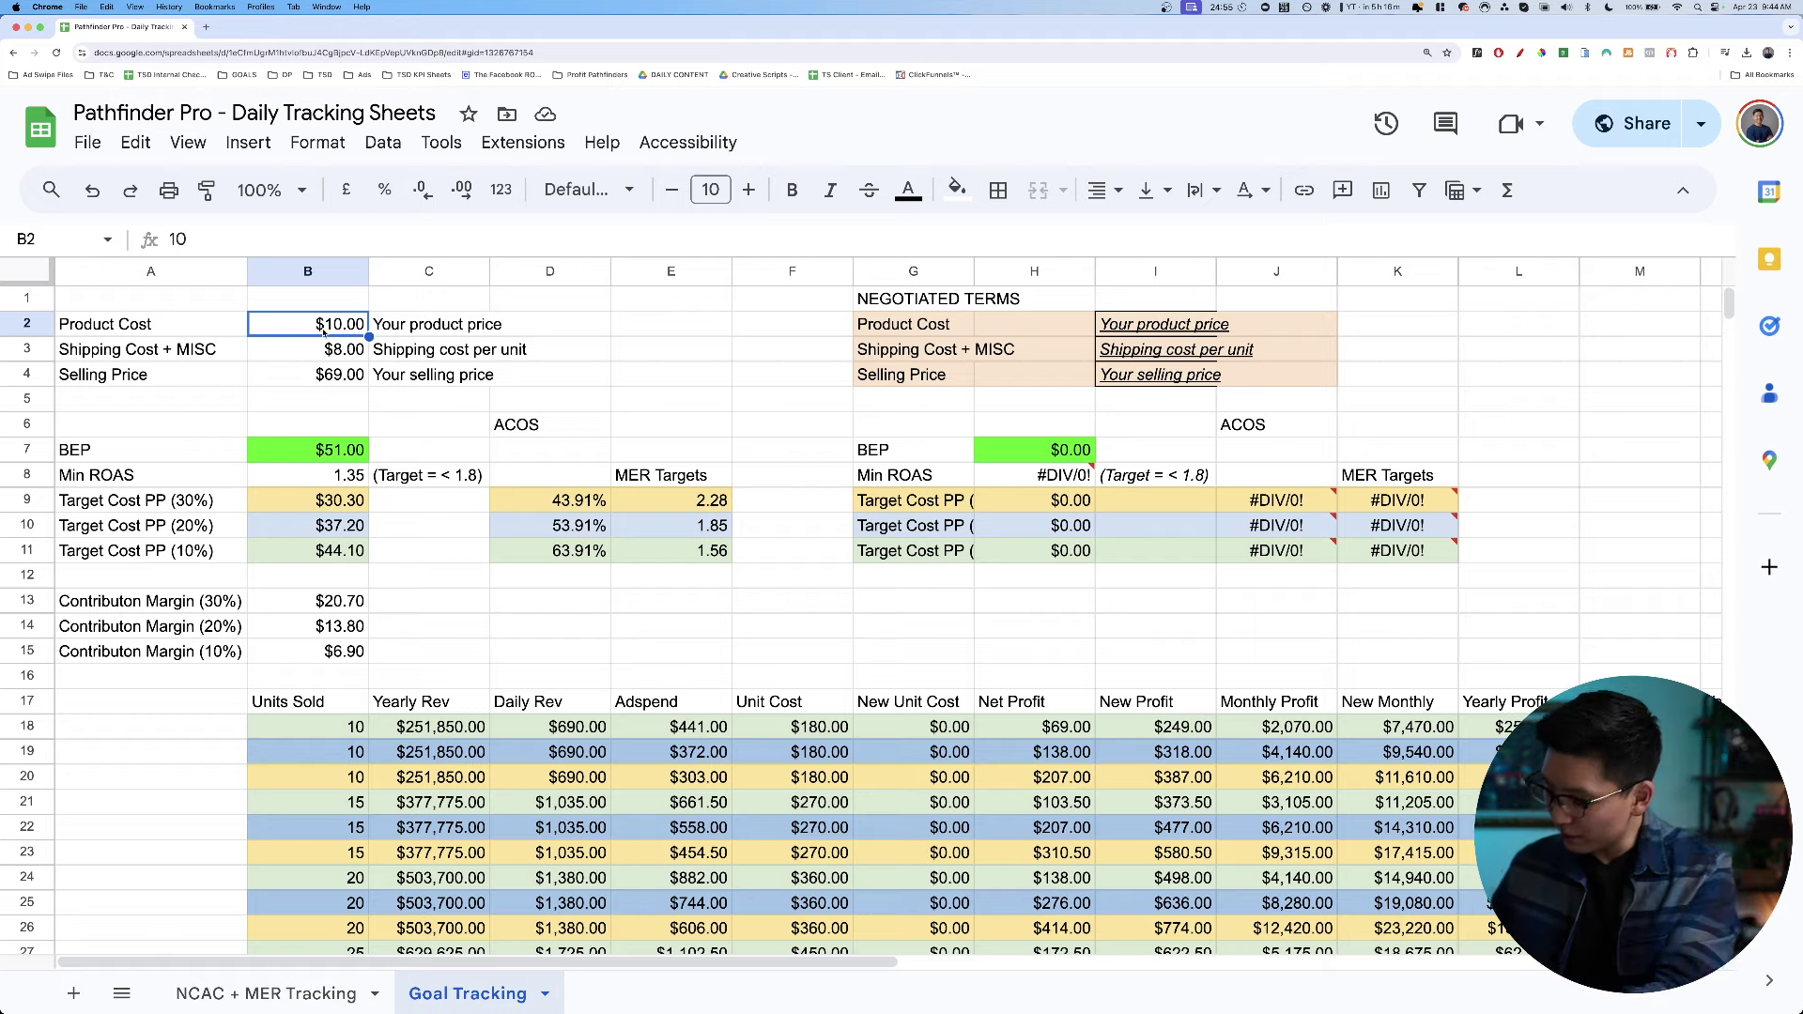
key("ctrl+Up")
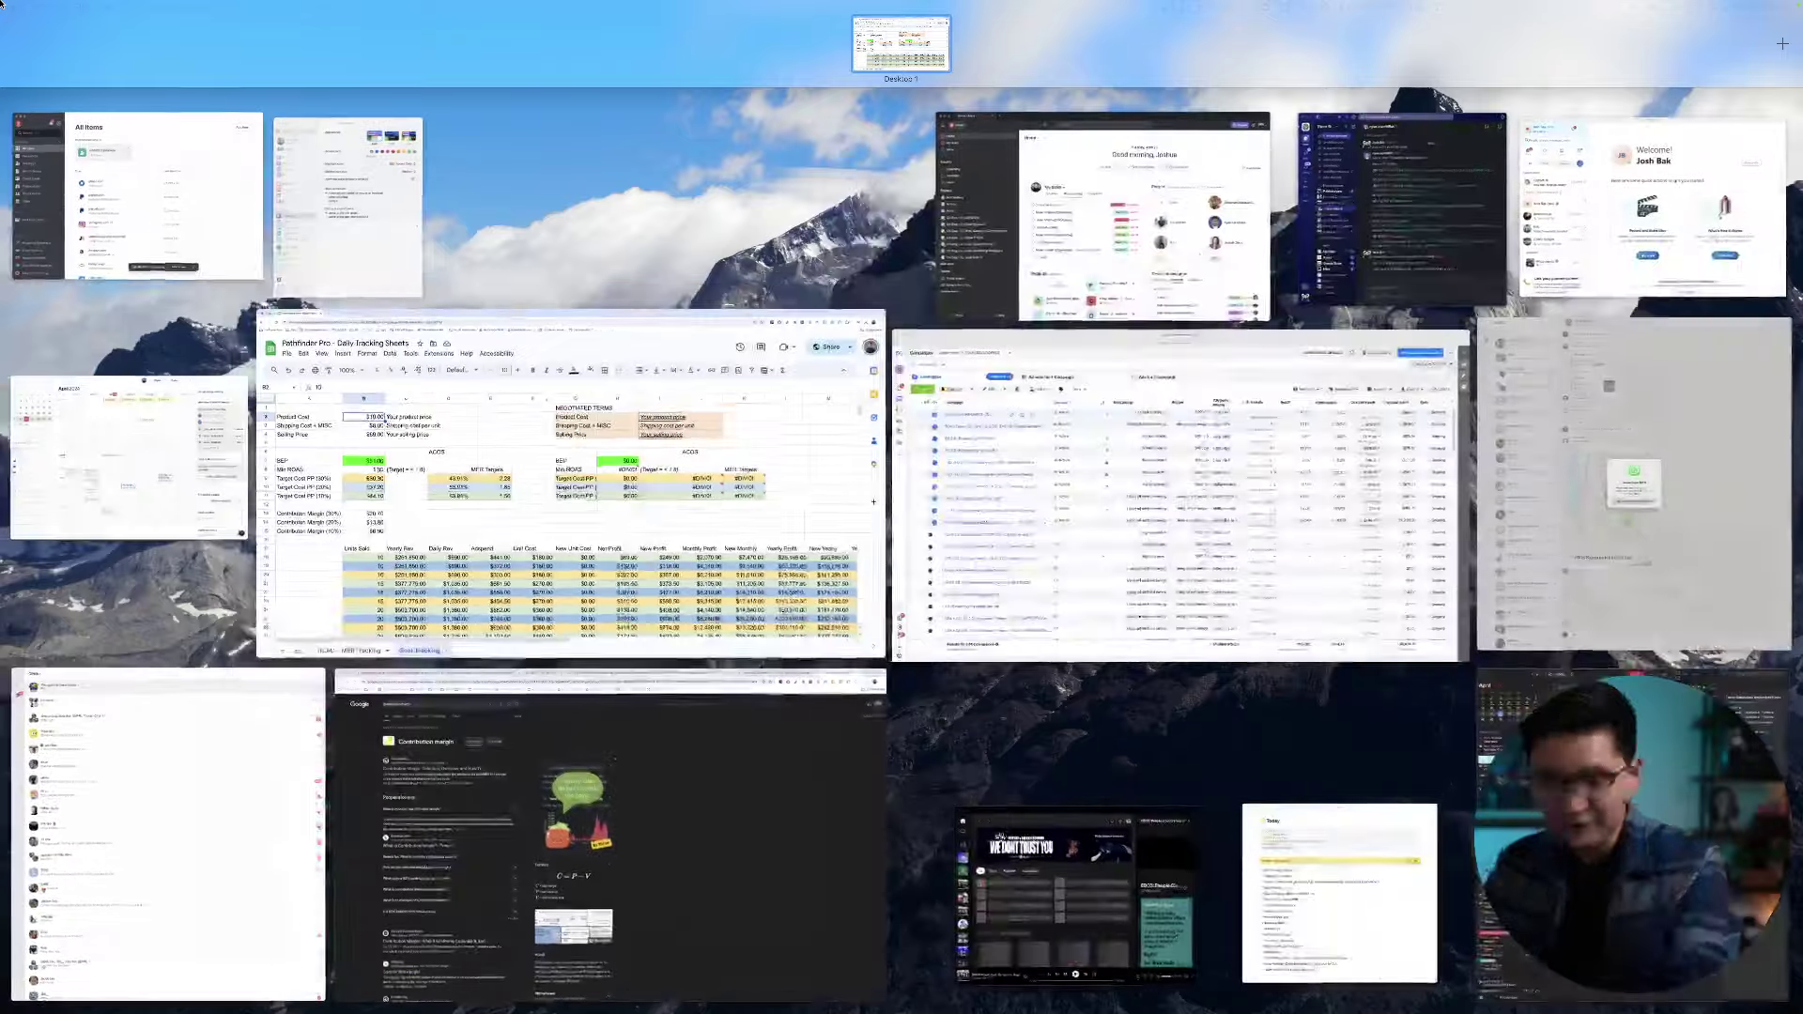
left_click(323, 330)
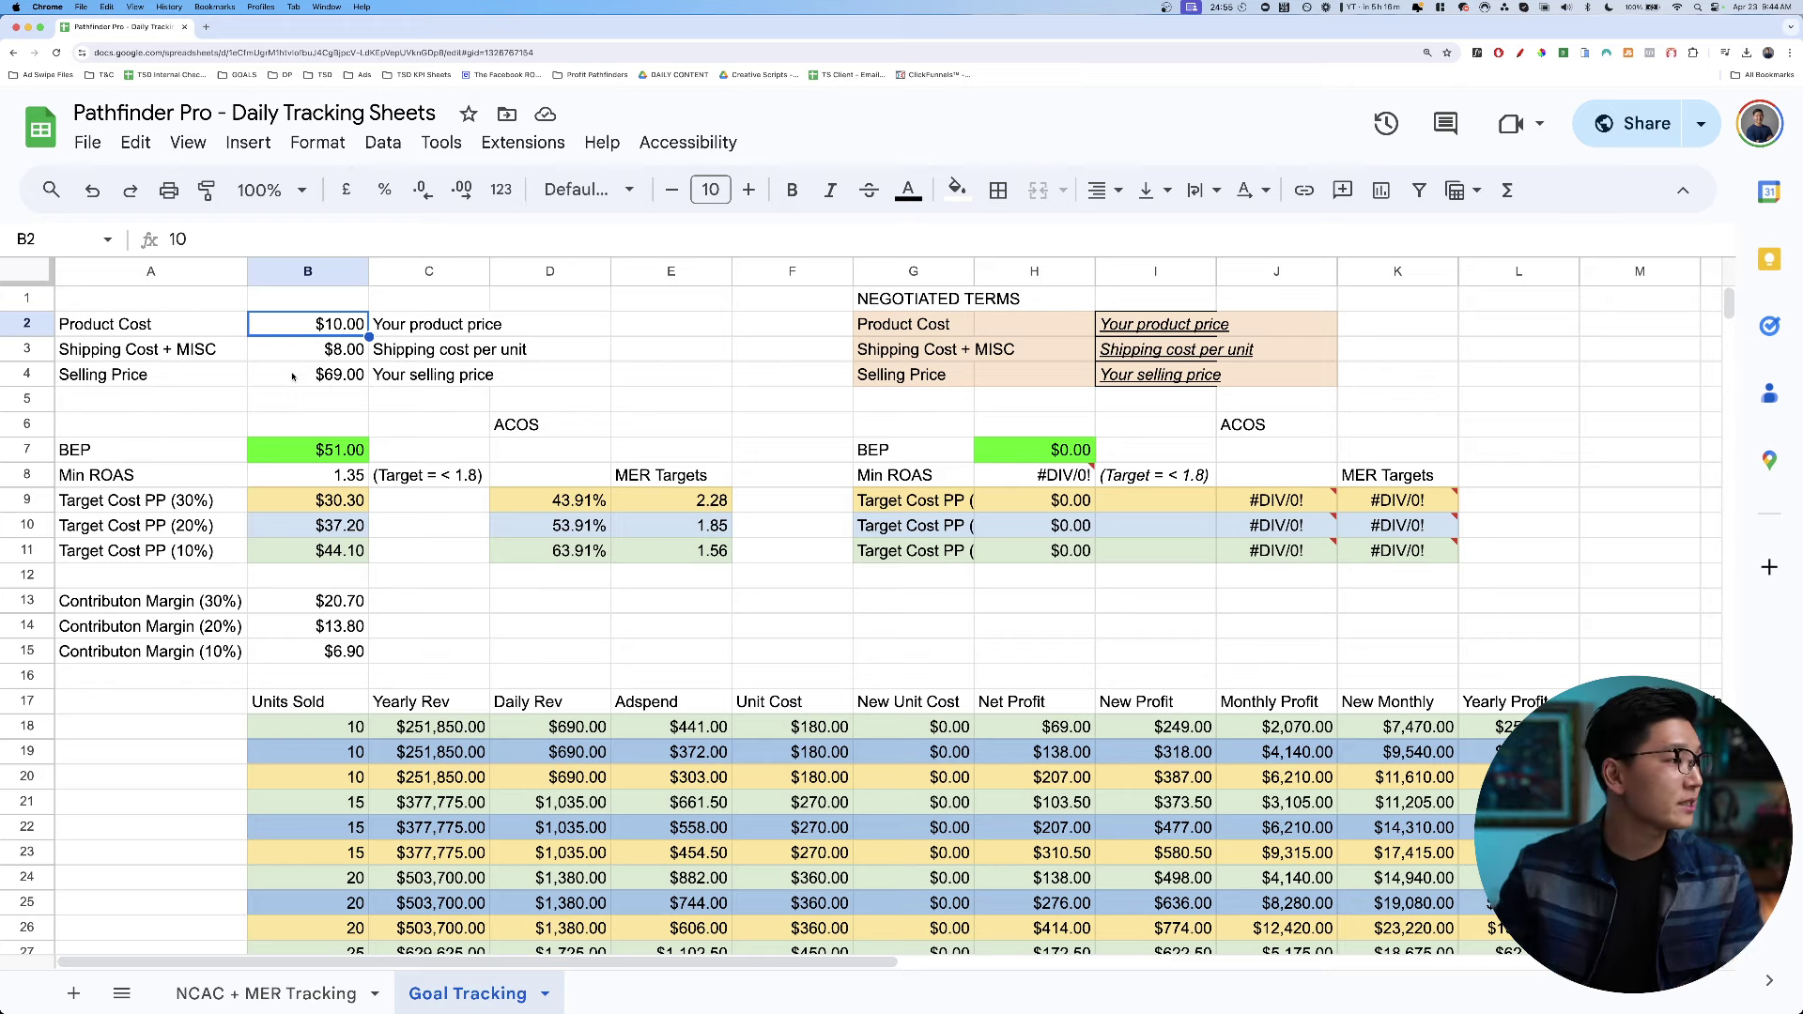
type("69")
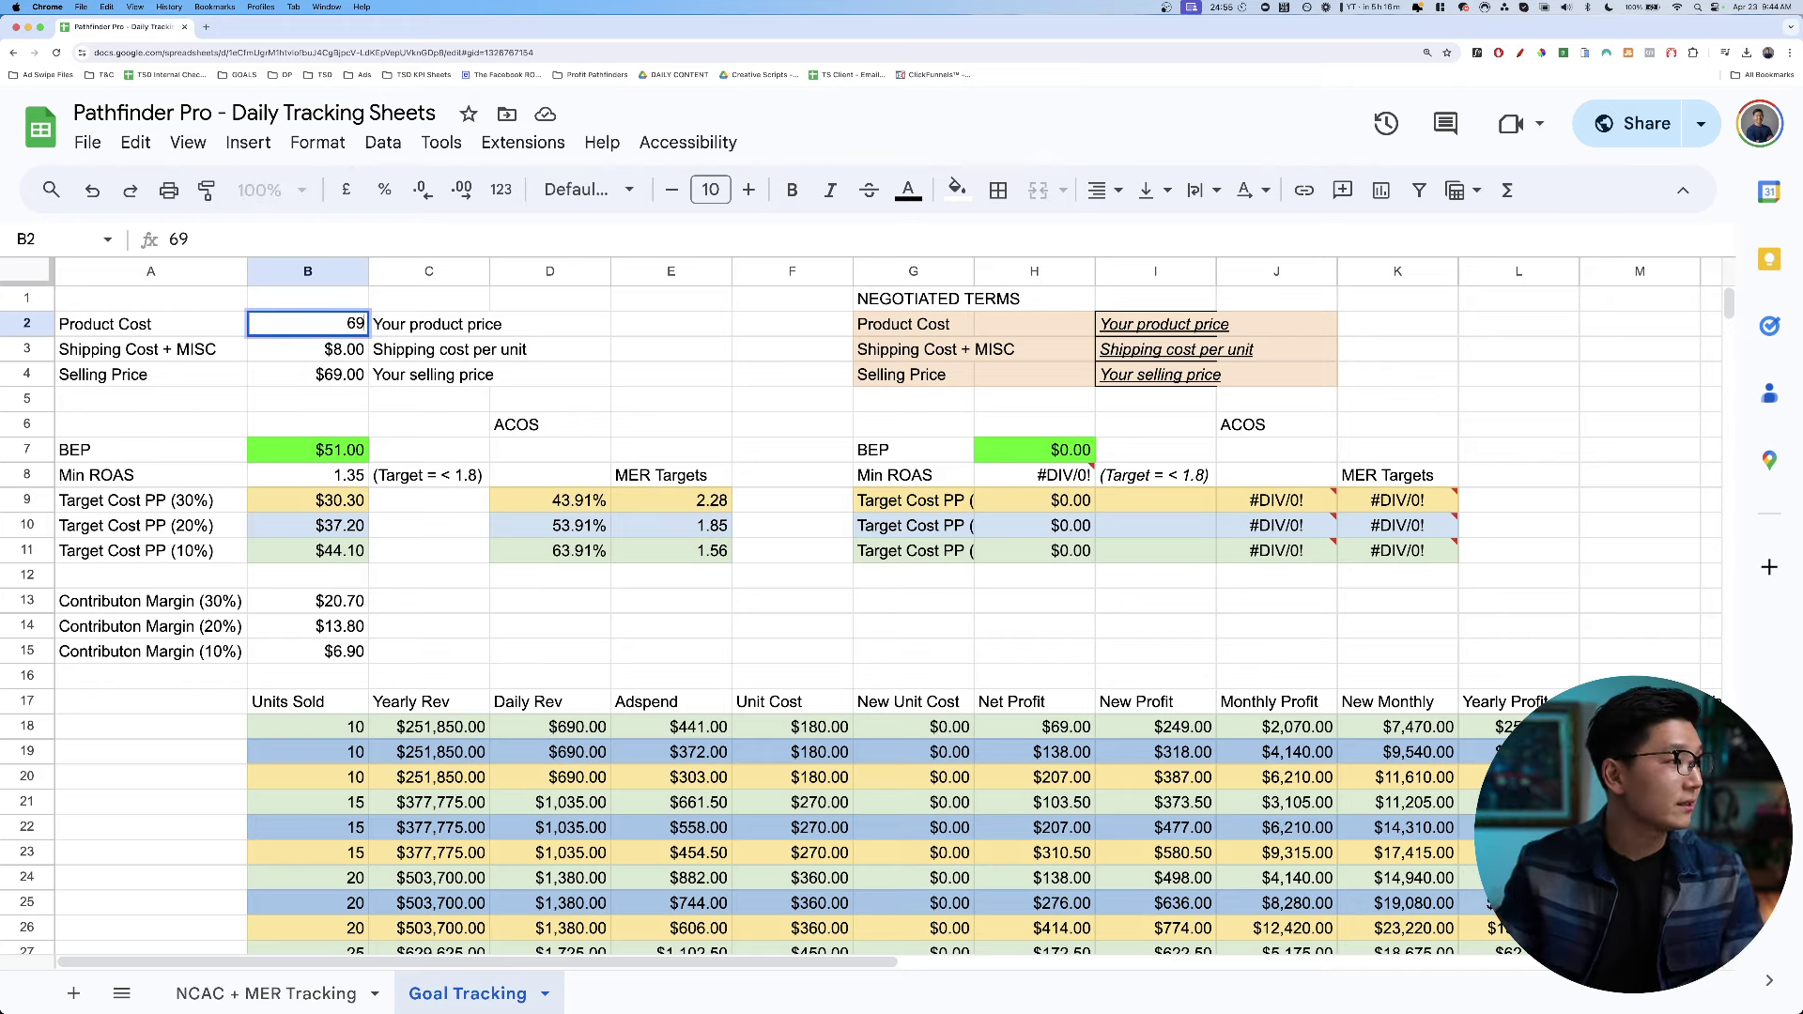
key("Return")
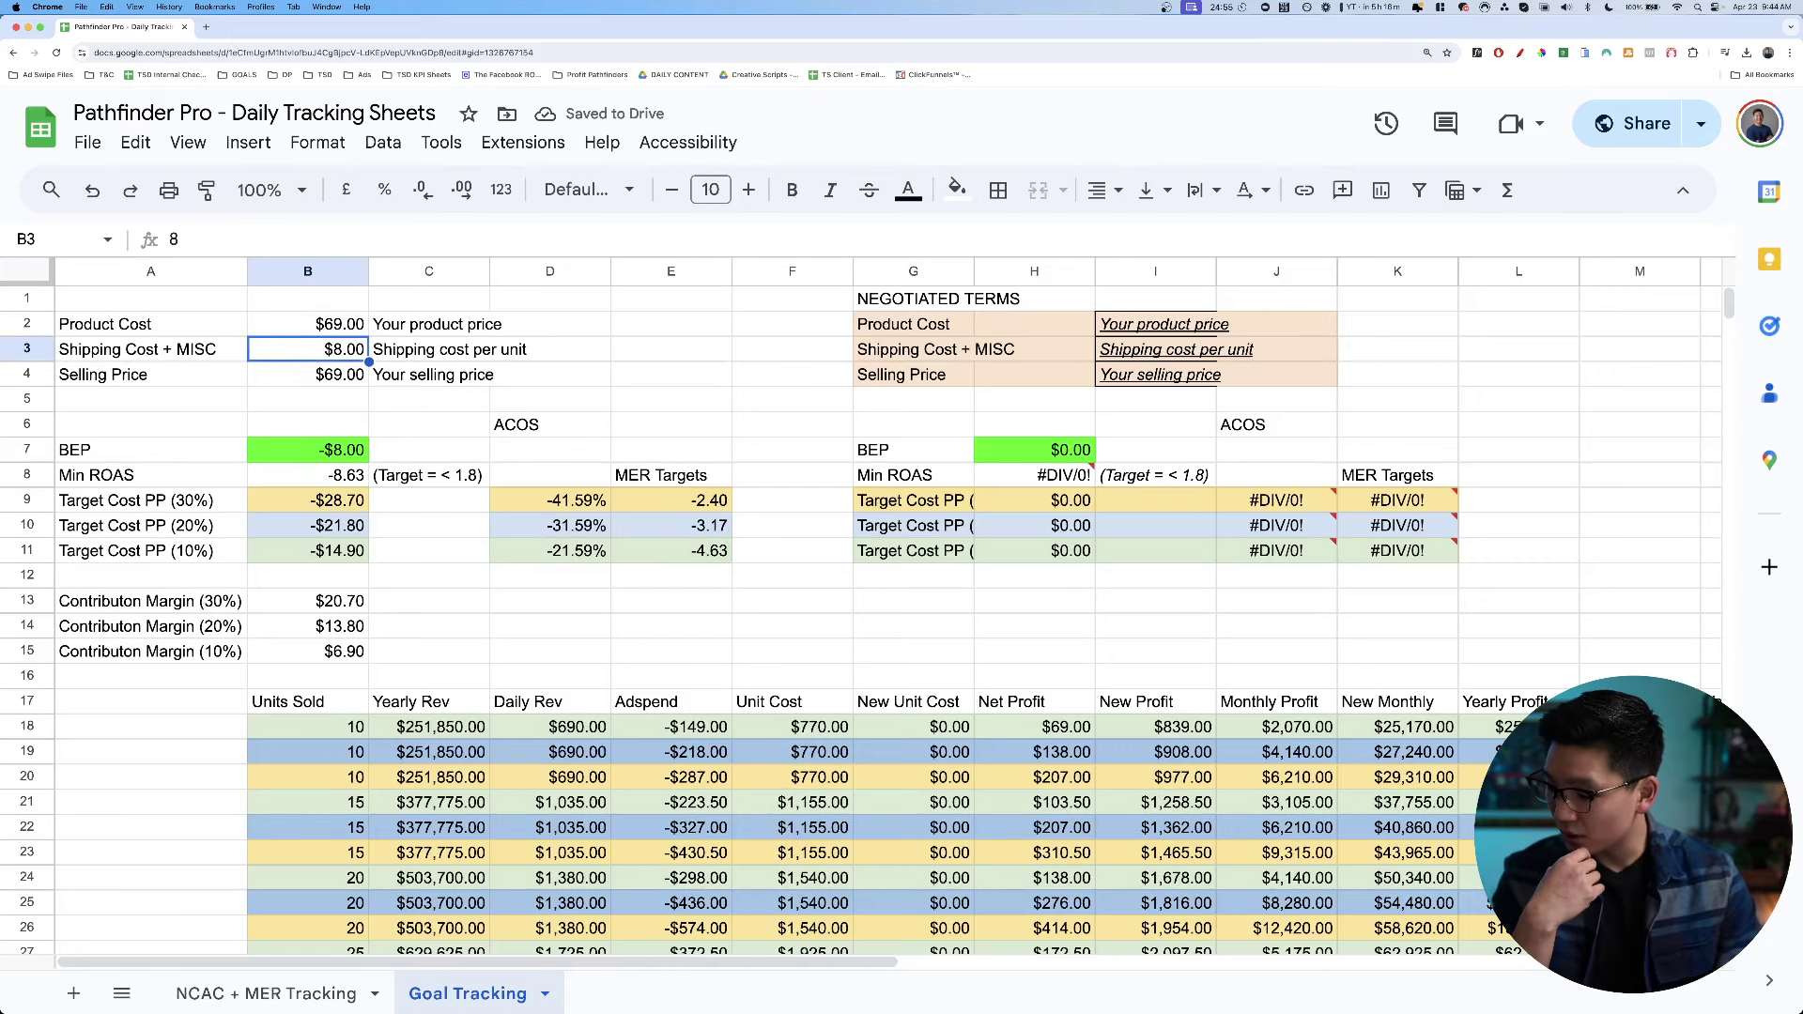
Set Shipping Cost + MISC in B3 to 11 and the Selling Price in B4 to 379.
type("11")
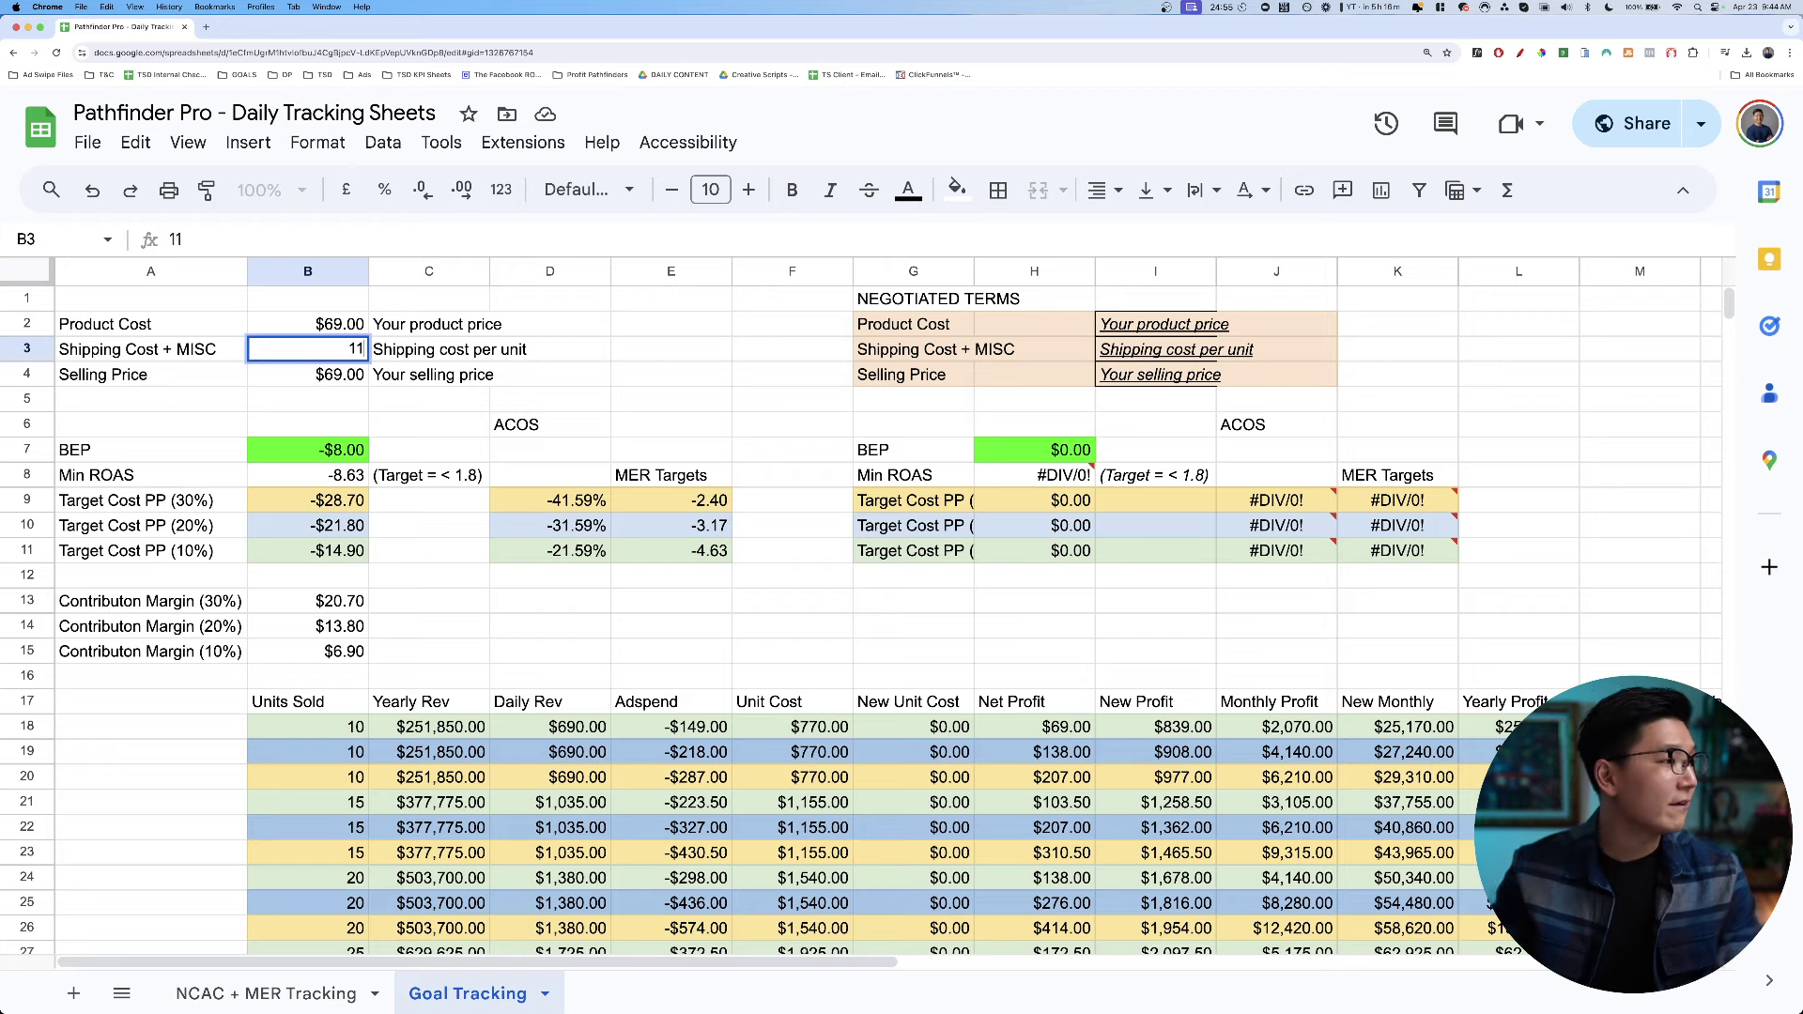
key("Return")
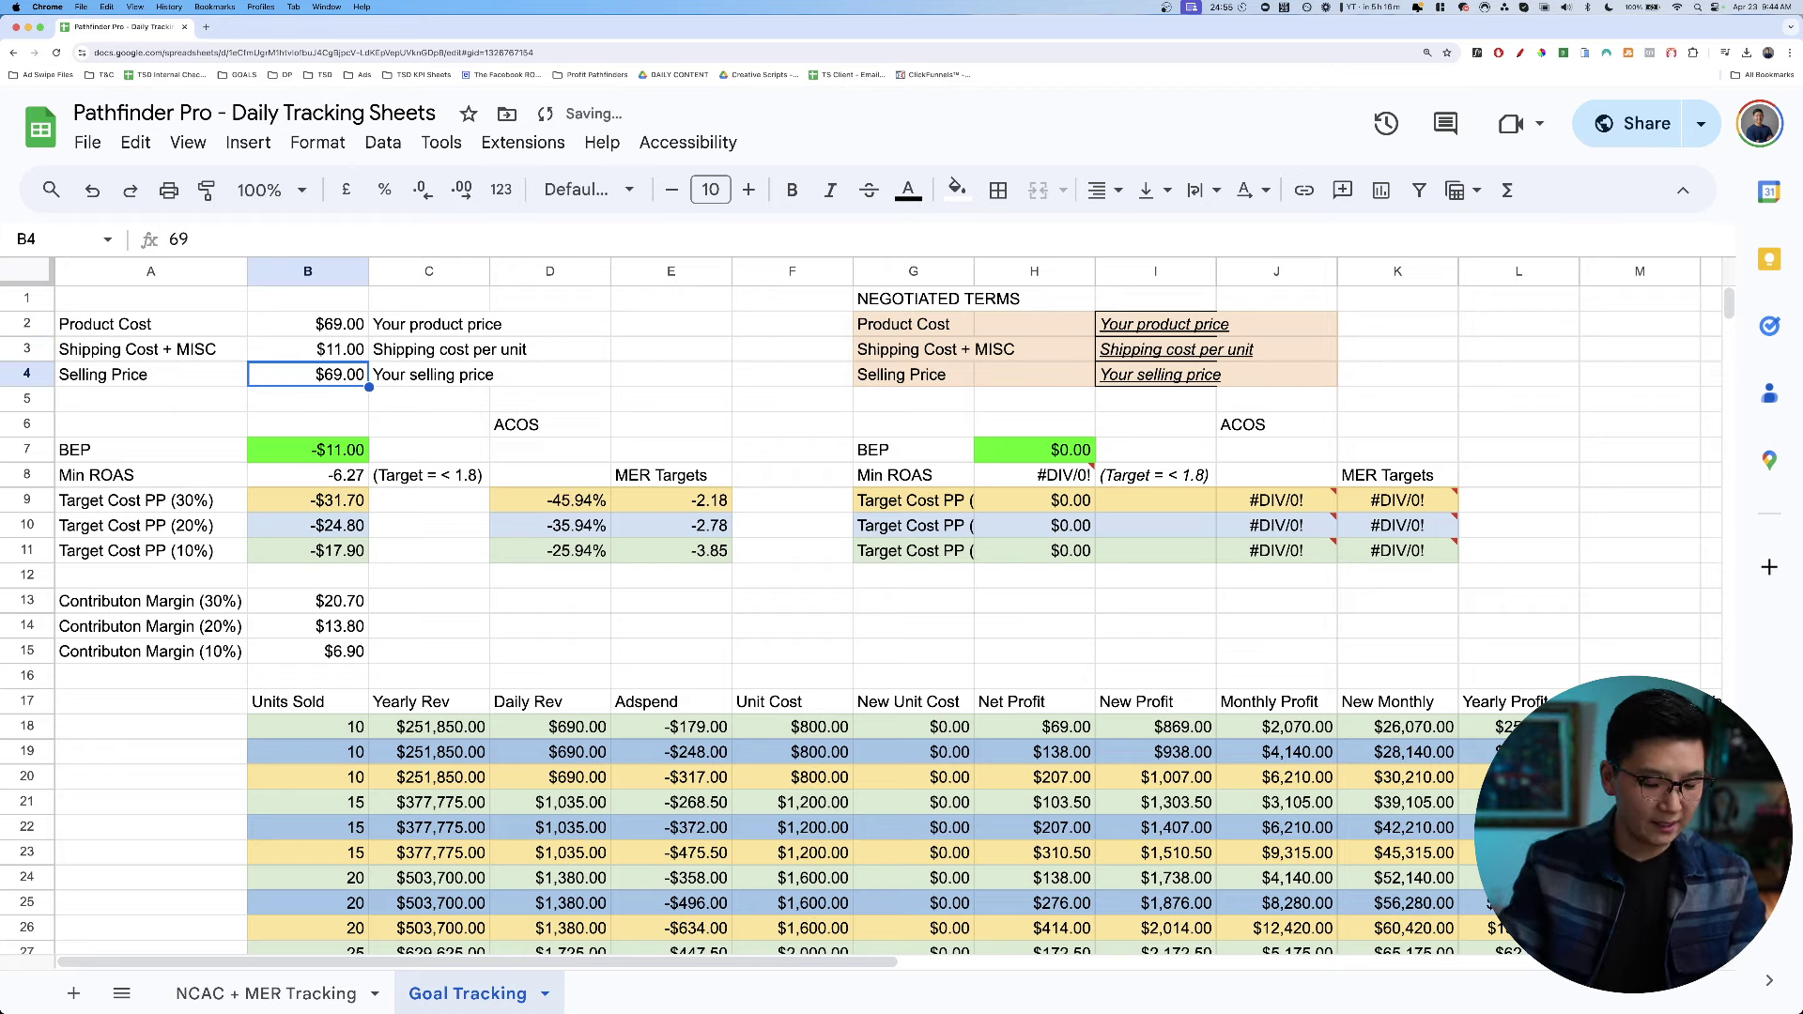
type("3")
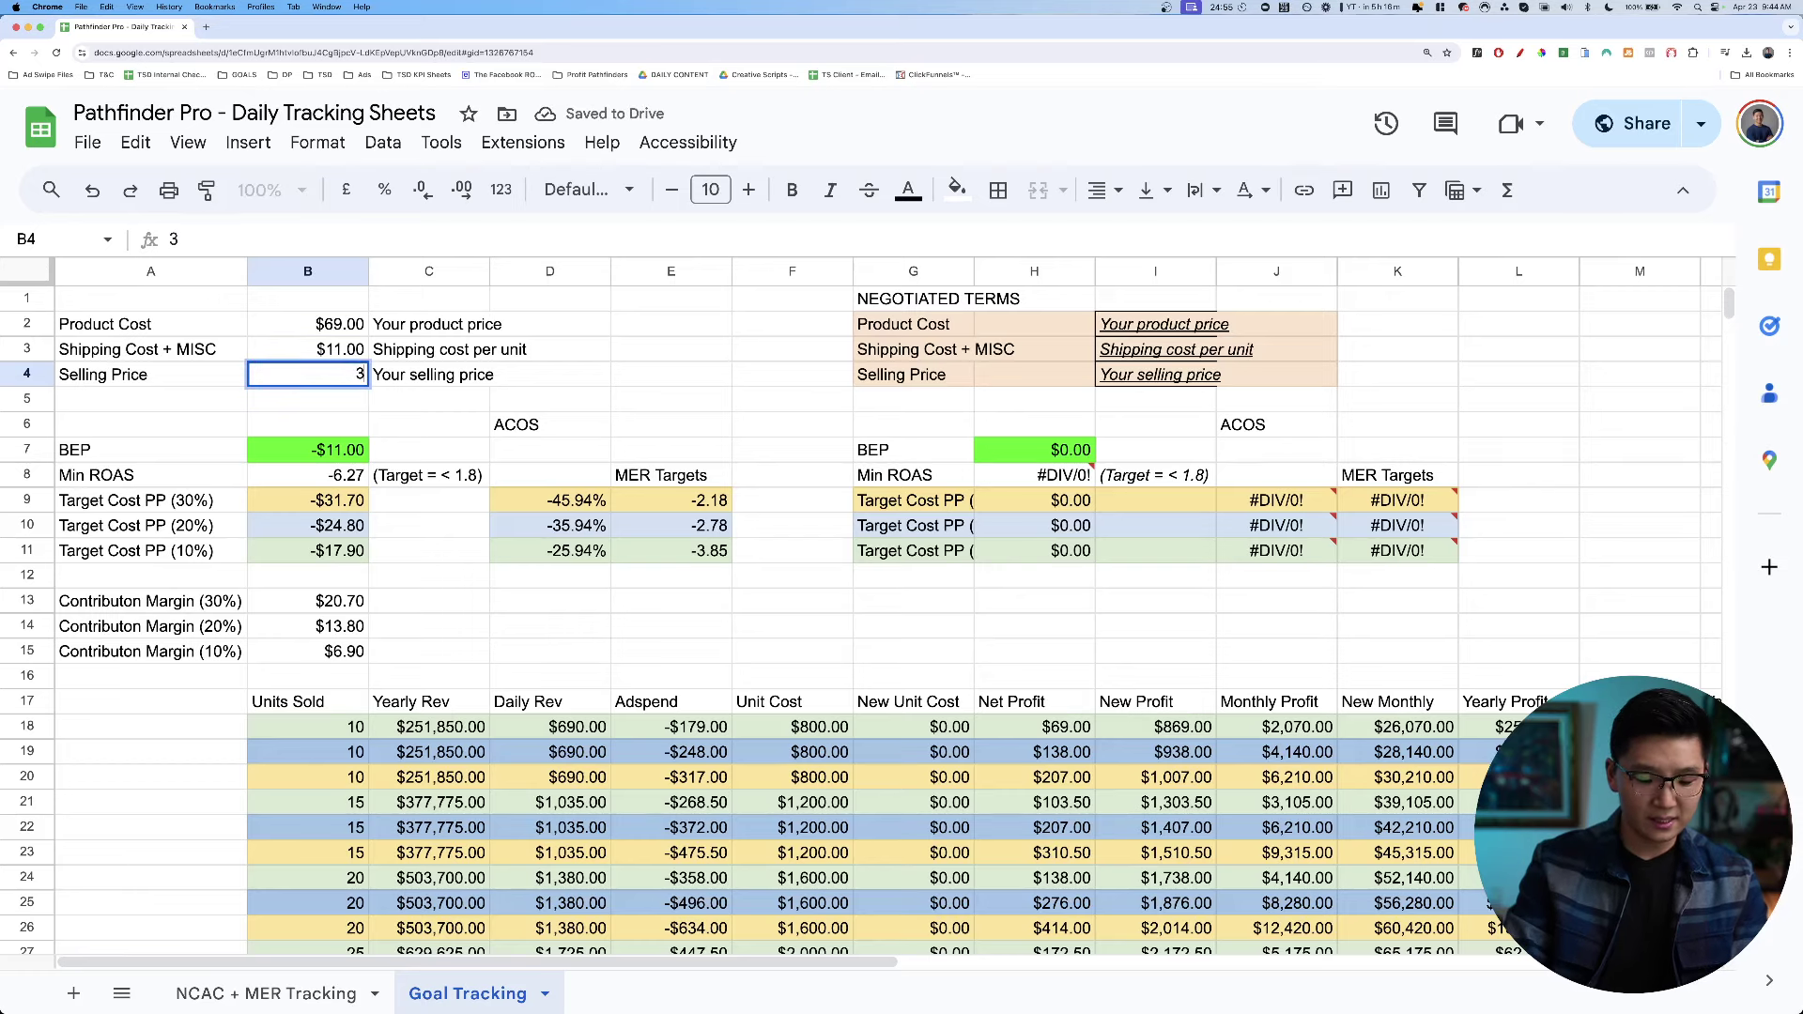
type("79")
key("Return")
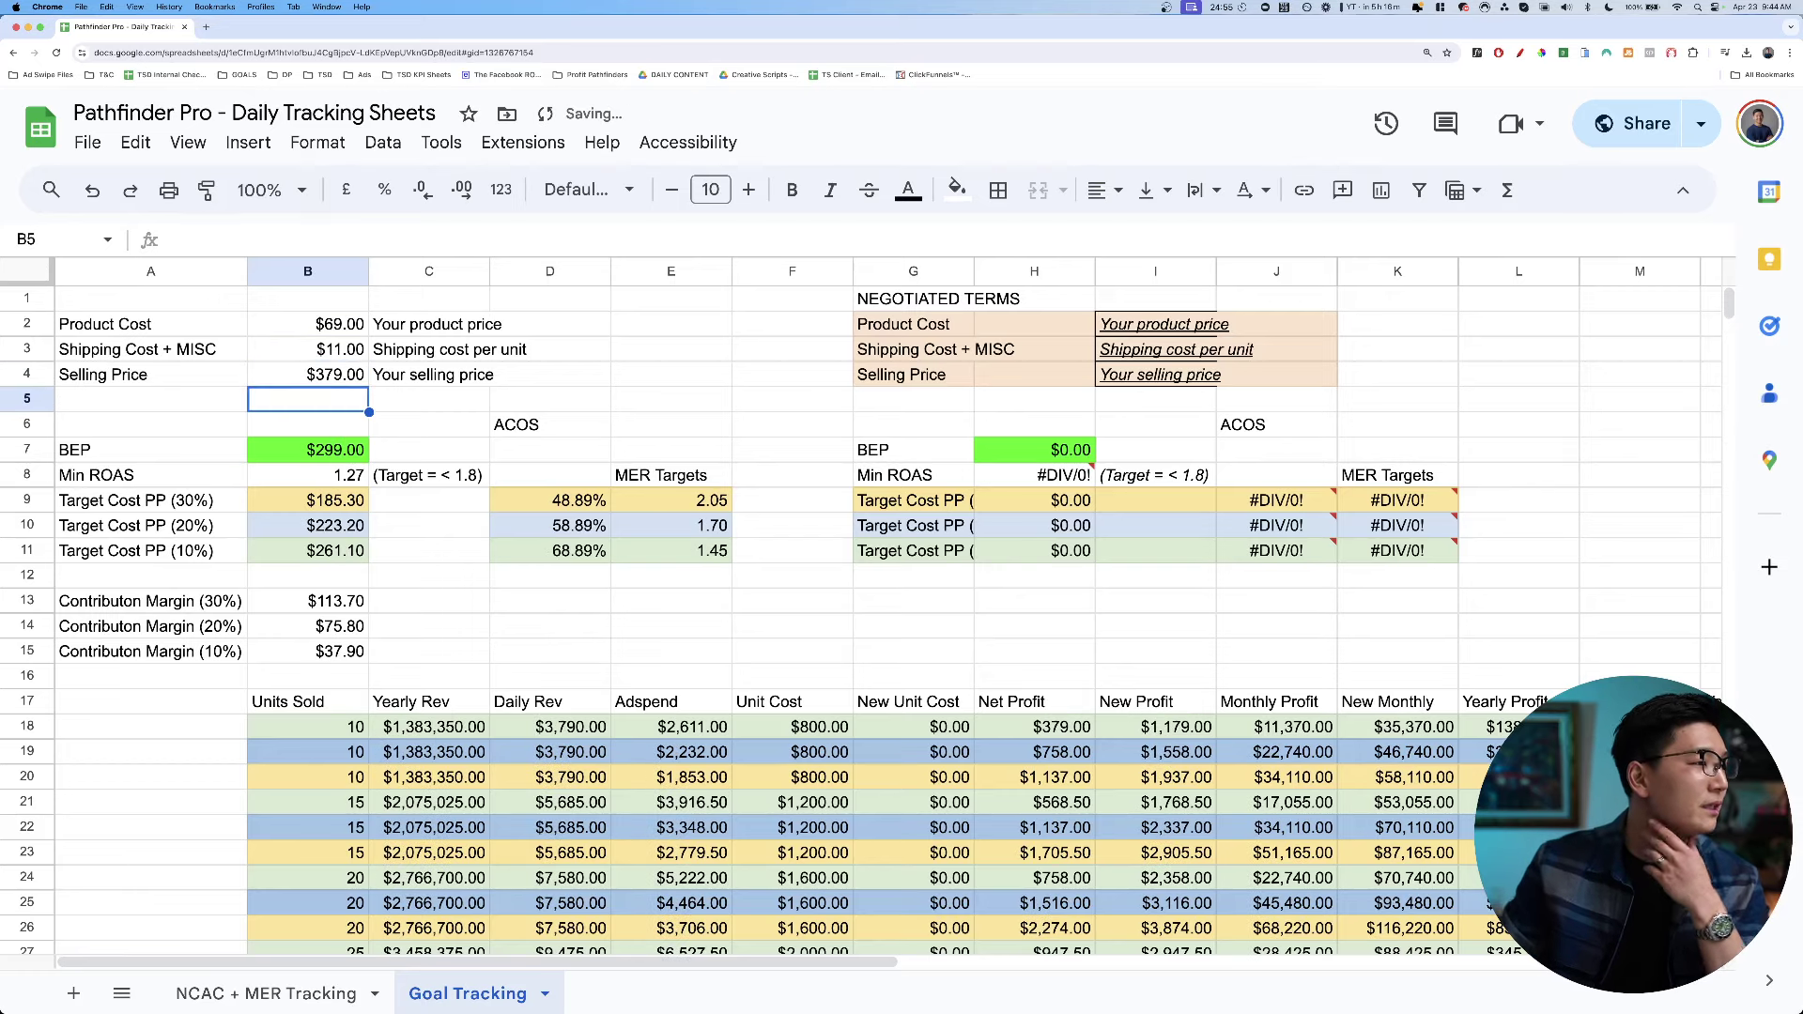
Turn the Shipping Cost + MISC value in B3 into the formula =11+11+3.
key("Up")
key("Up")
key("Up")
key("Down")
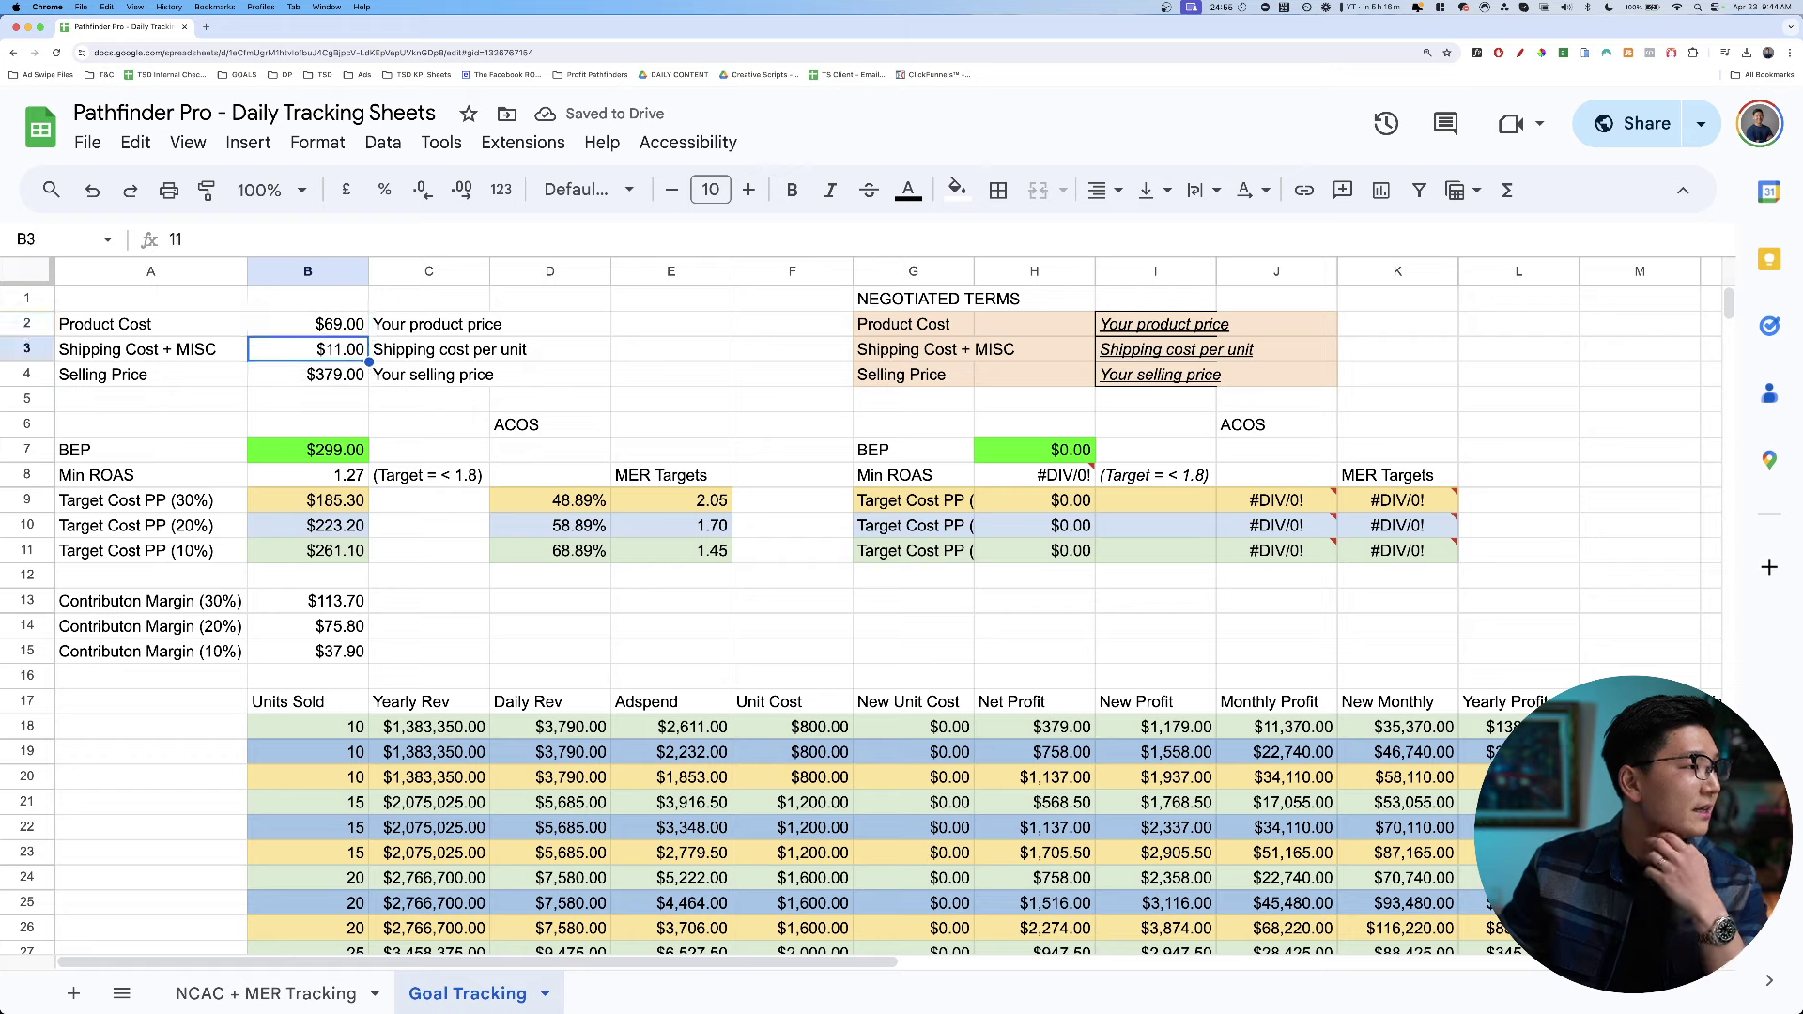
left_click(174, 240)
type("+")
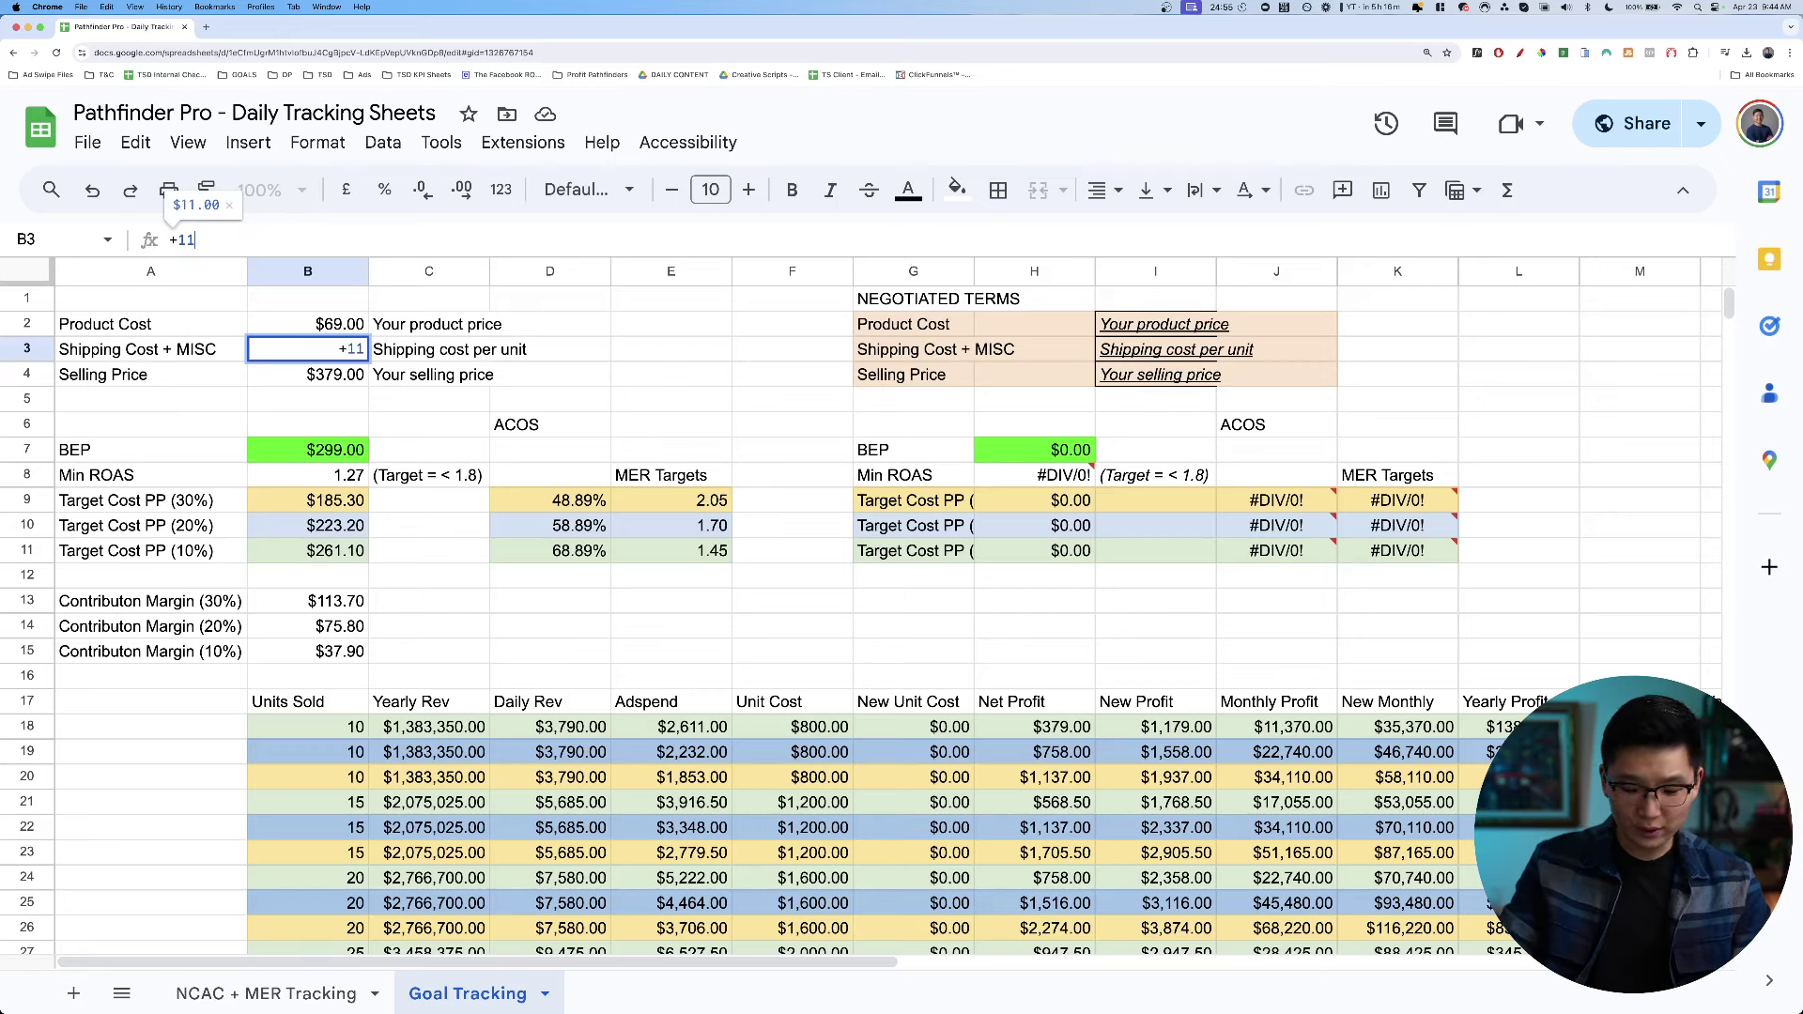
key("BackSpace")
type("=11")
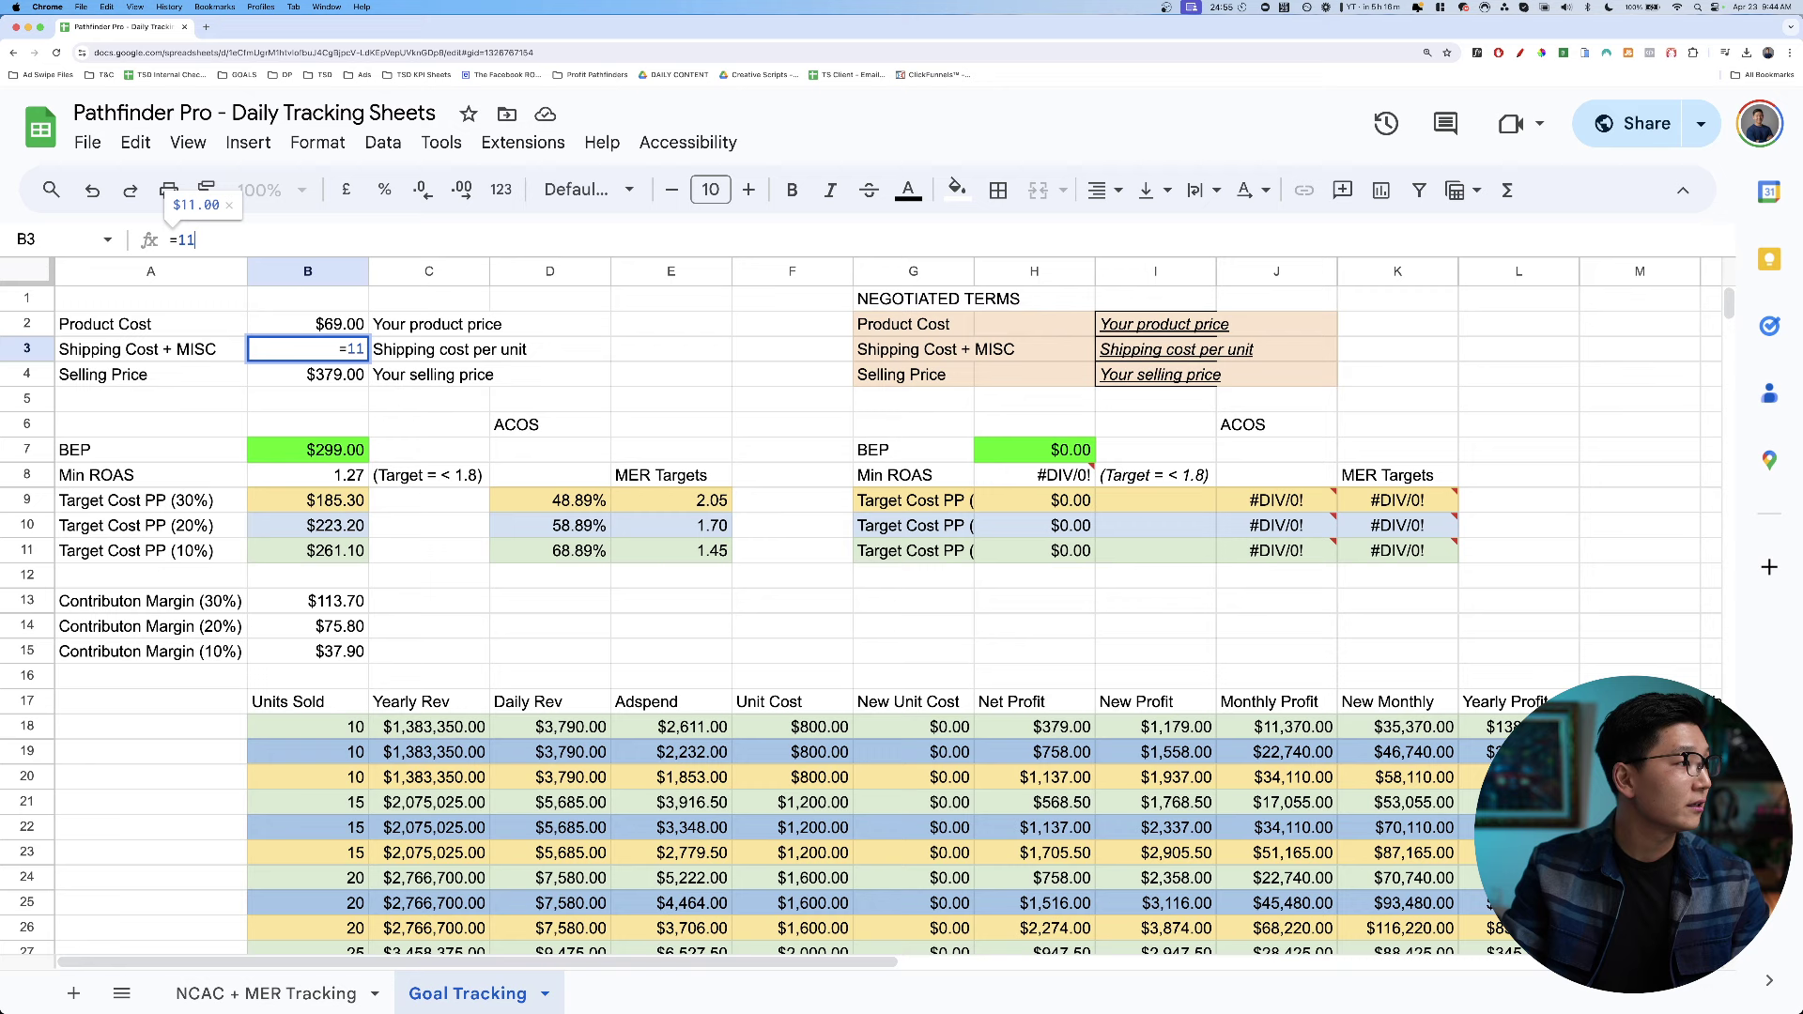
type("+")
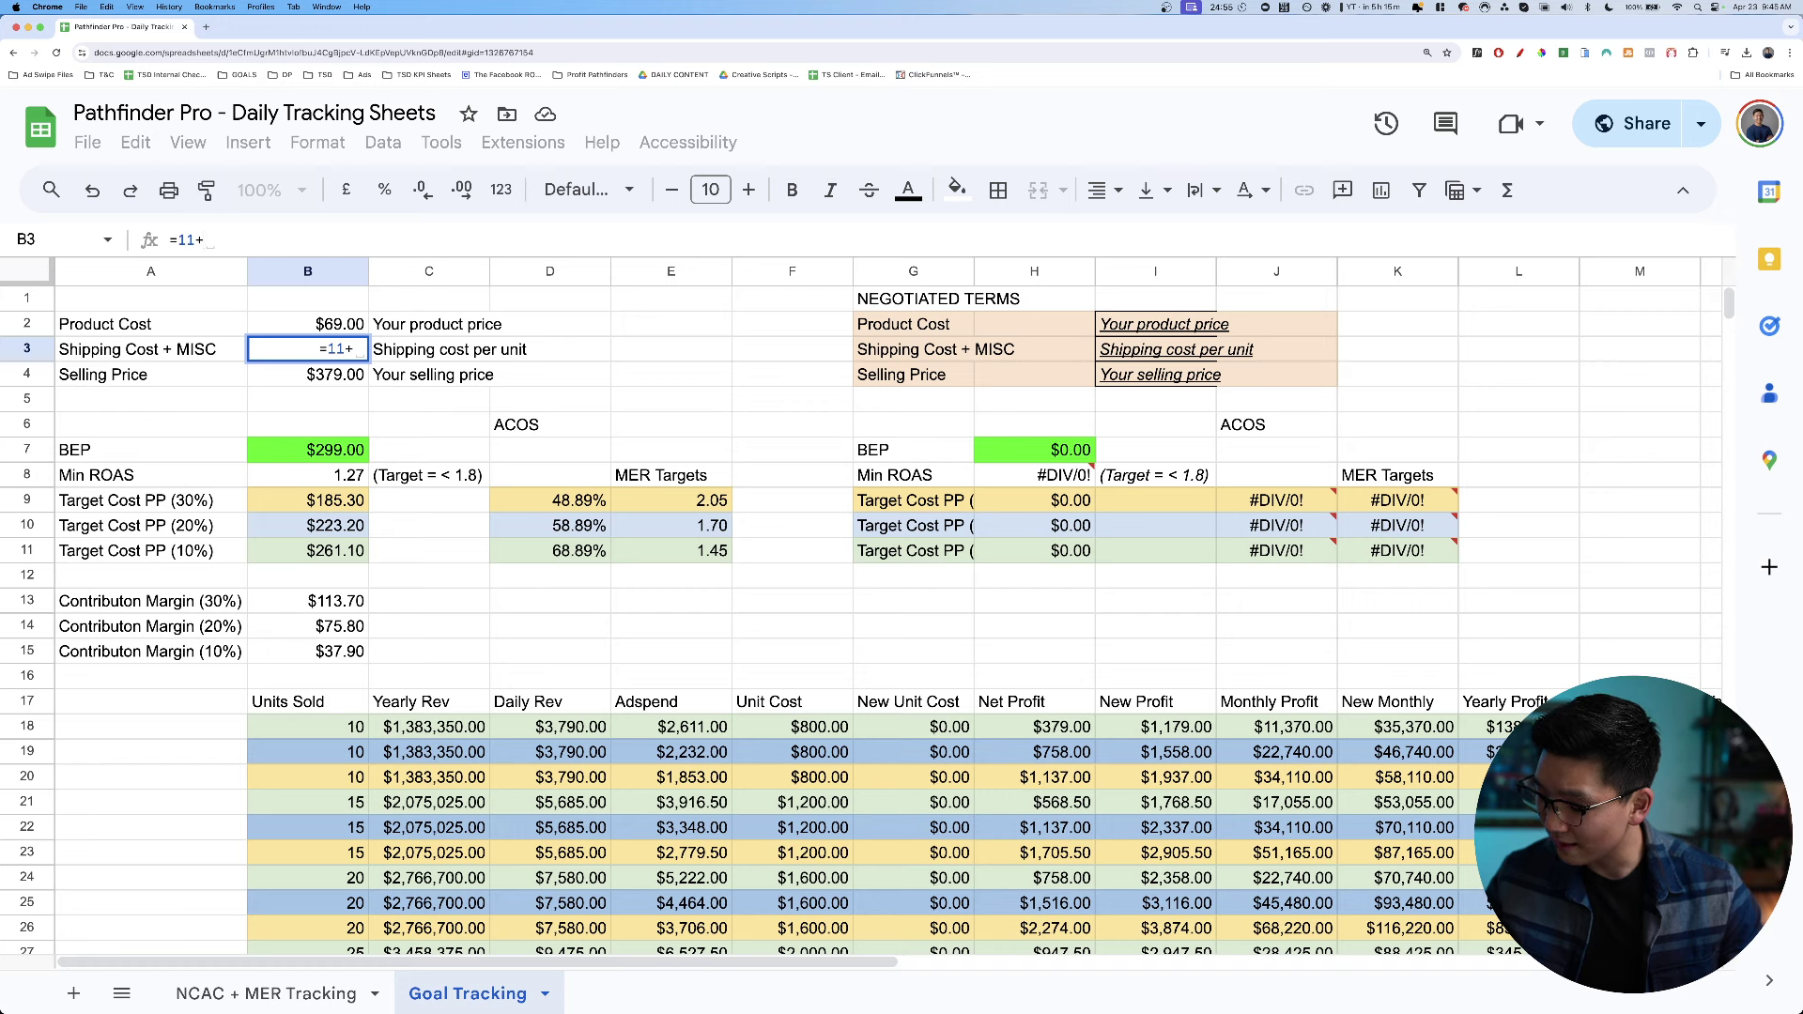
type("12+2")
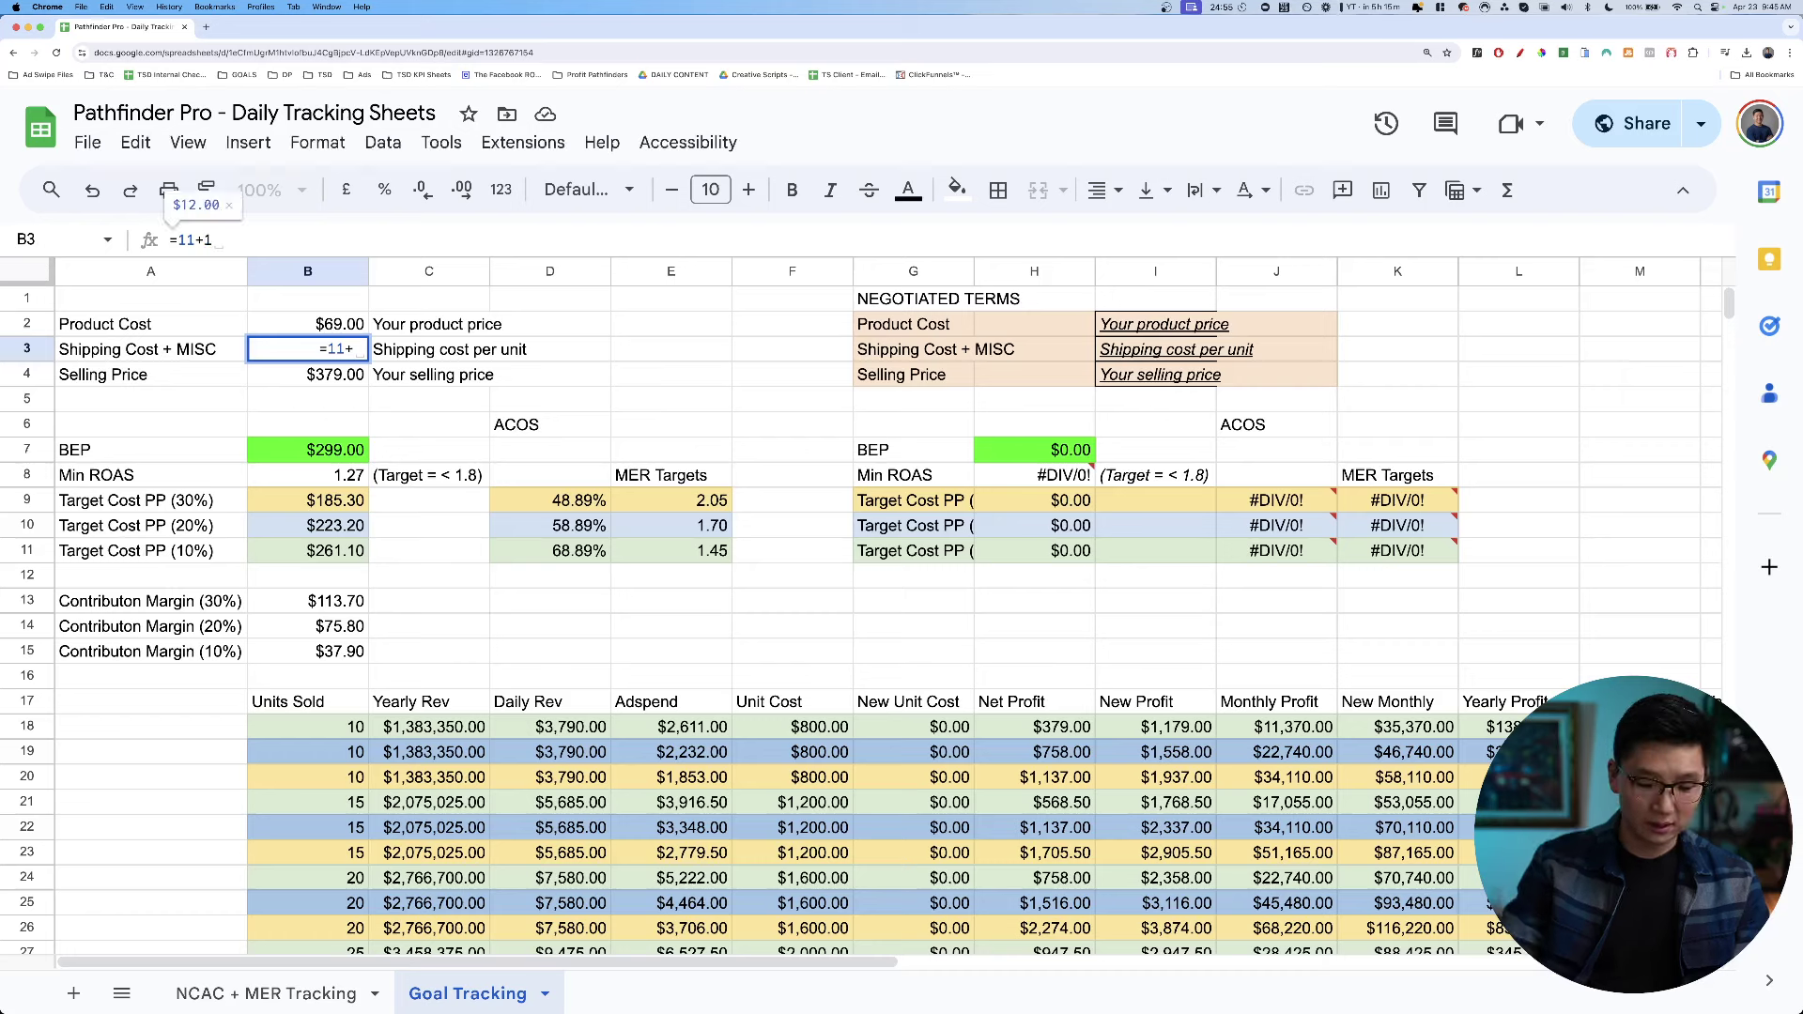
key("Return")
key("Up")
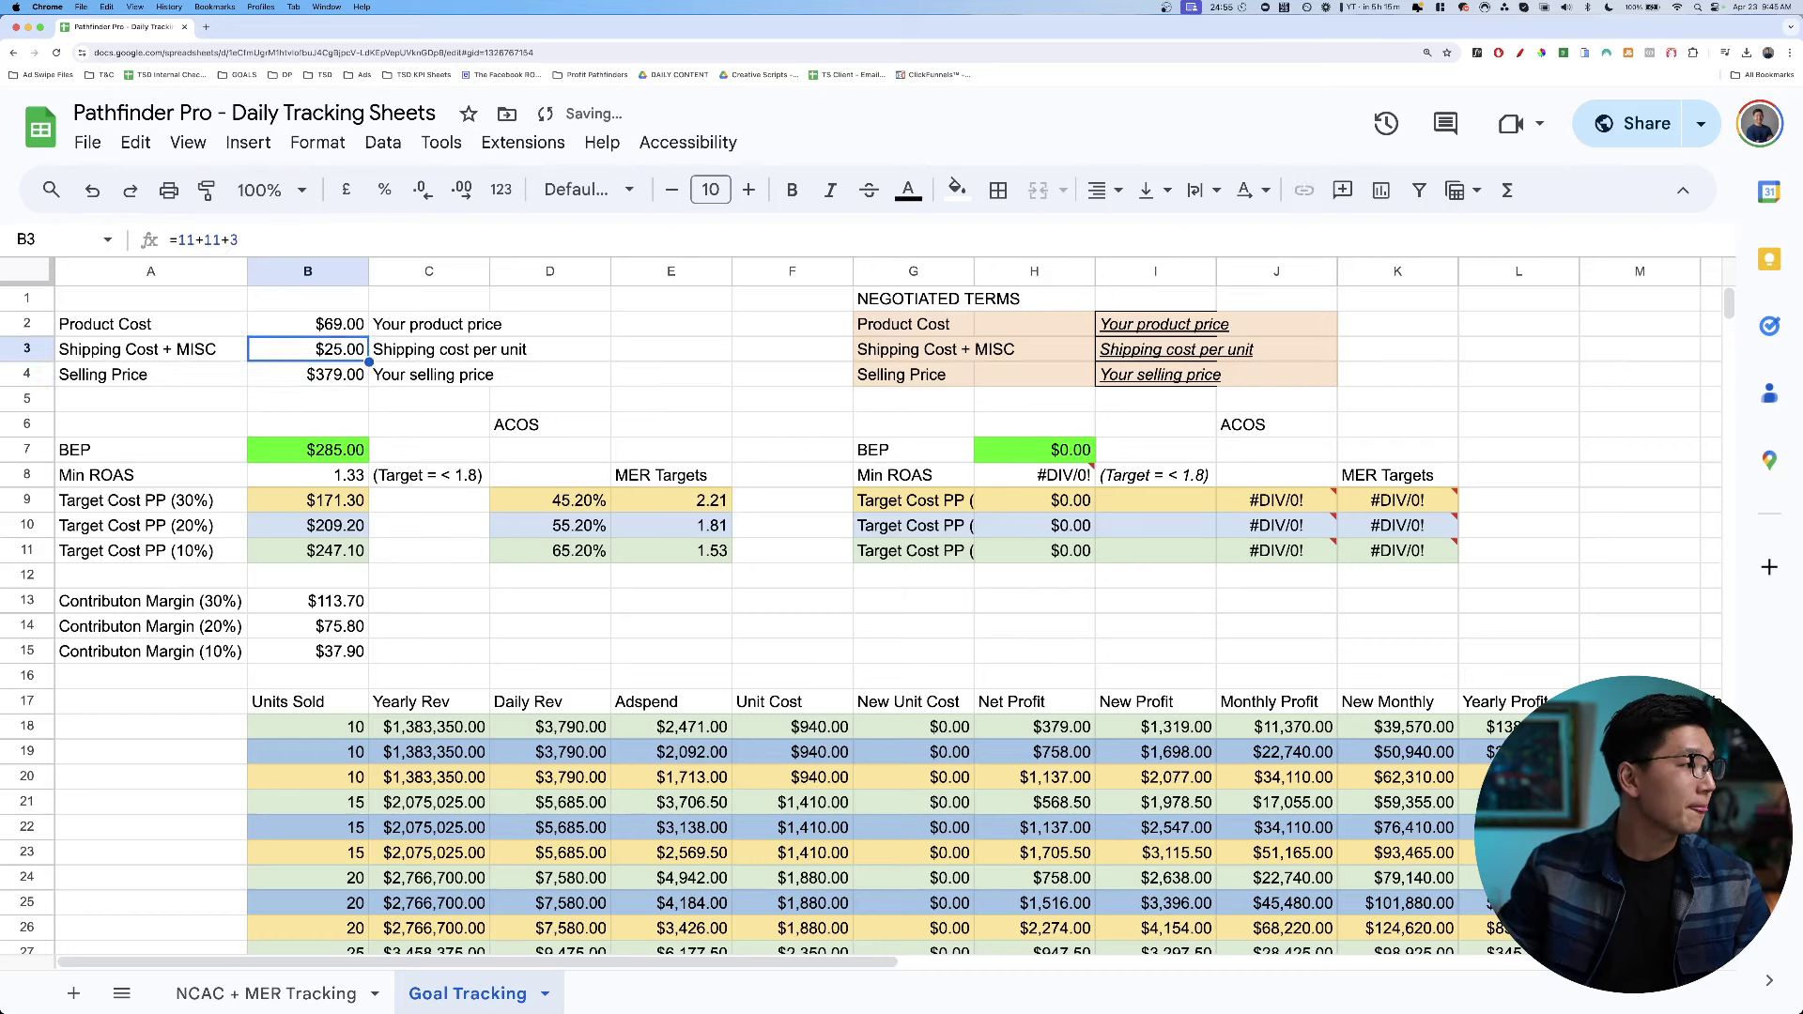
Extend the Shipping Cost + MISC formula in B3 to =11+11+3+1 and check the sum of B2:B3.
key("shift+Up")
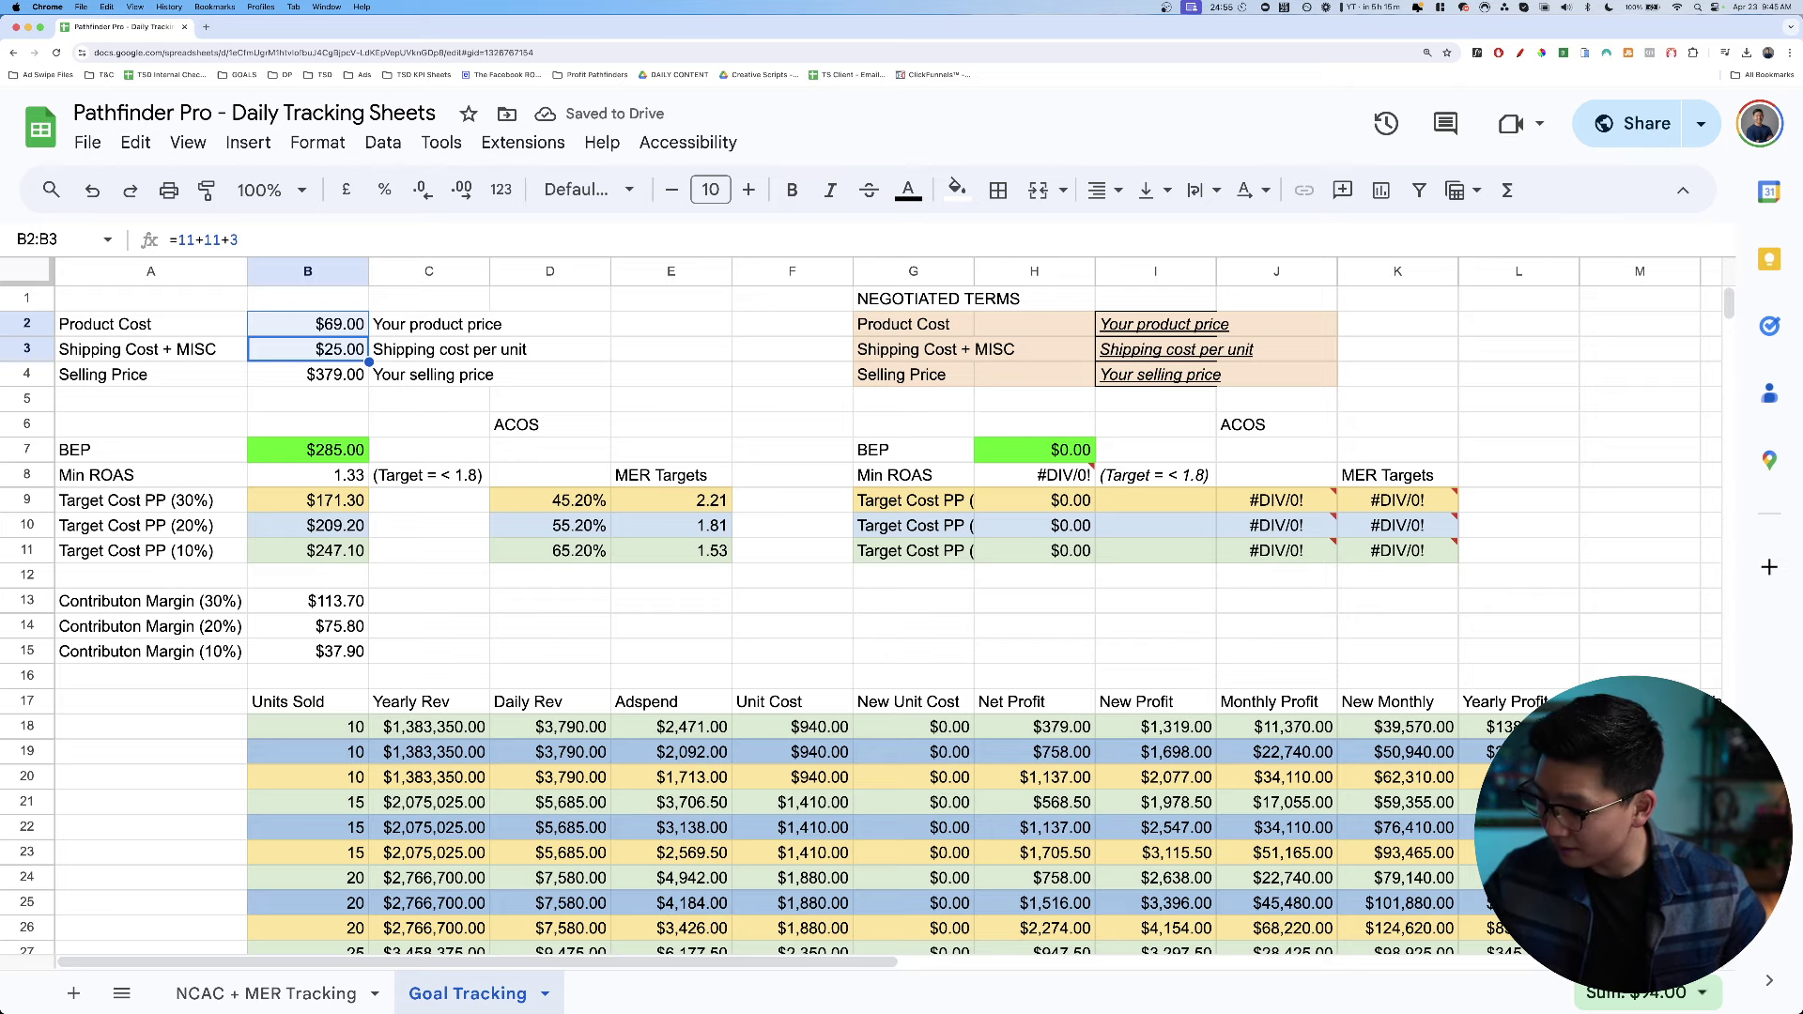
left_click(260, 240)
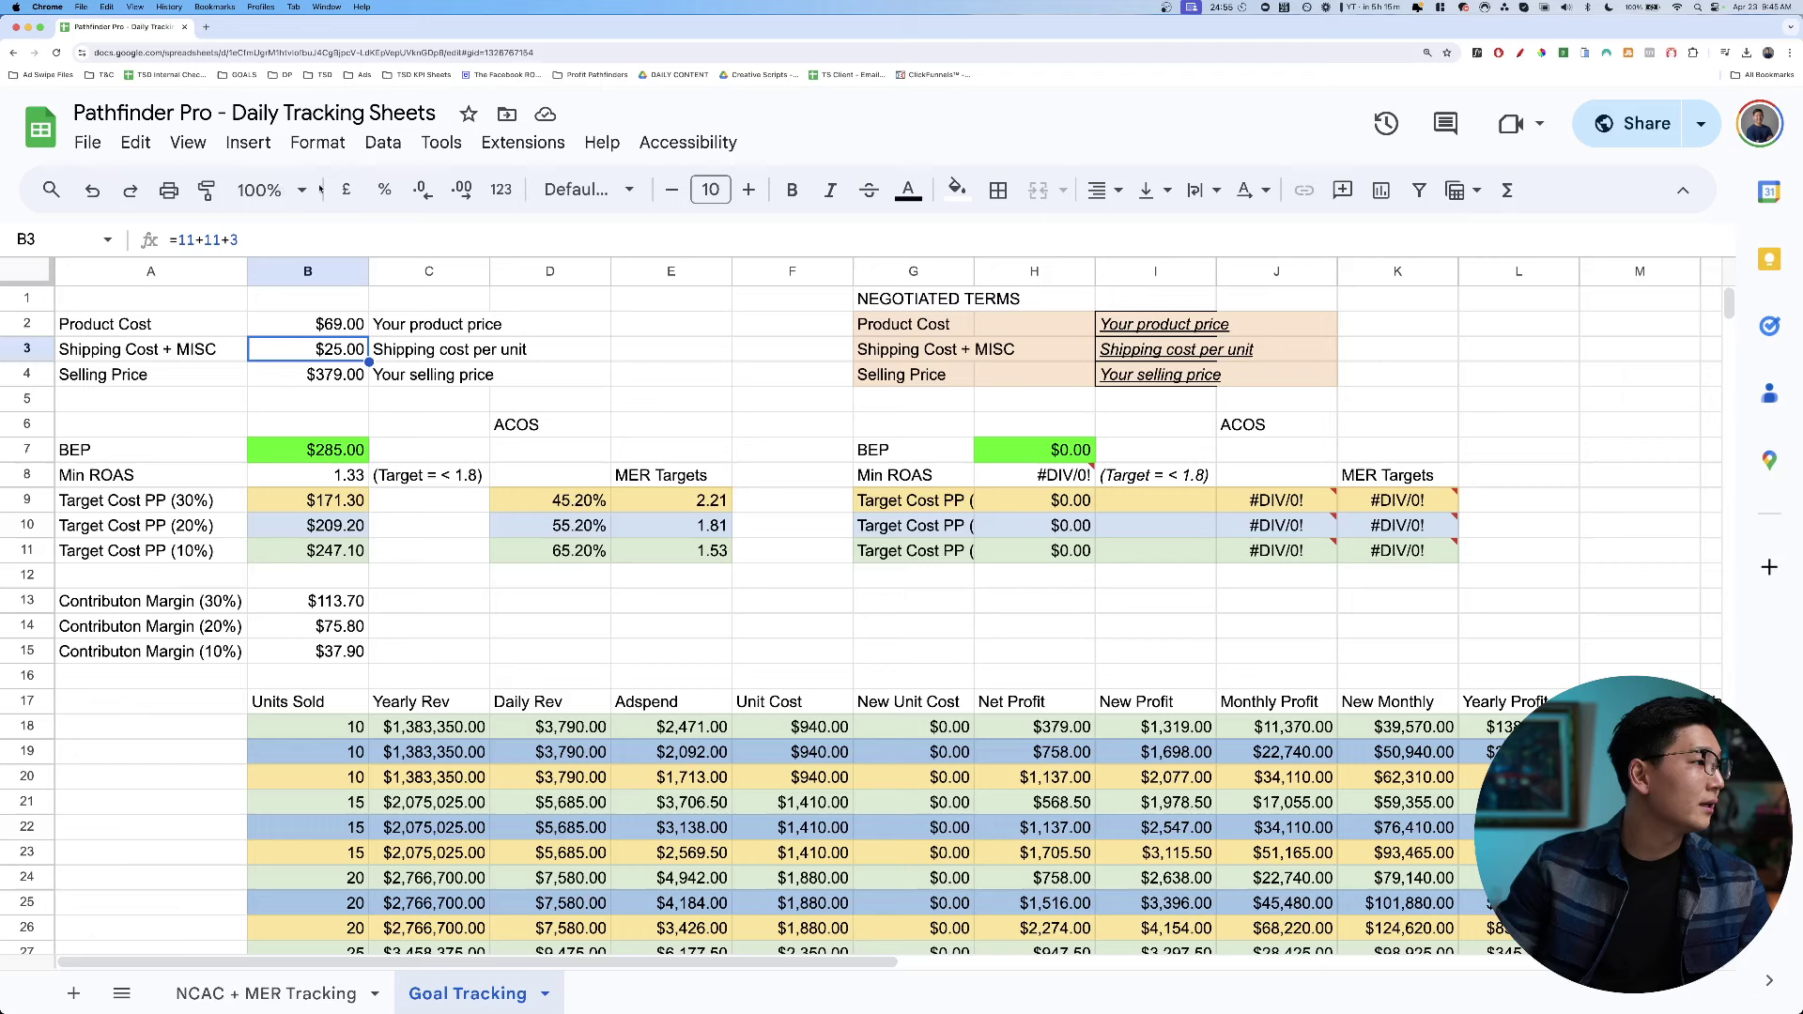
key("BackSpace")
type("4")
key("Return")
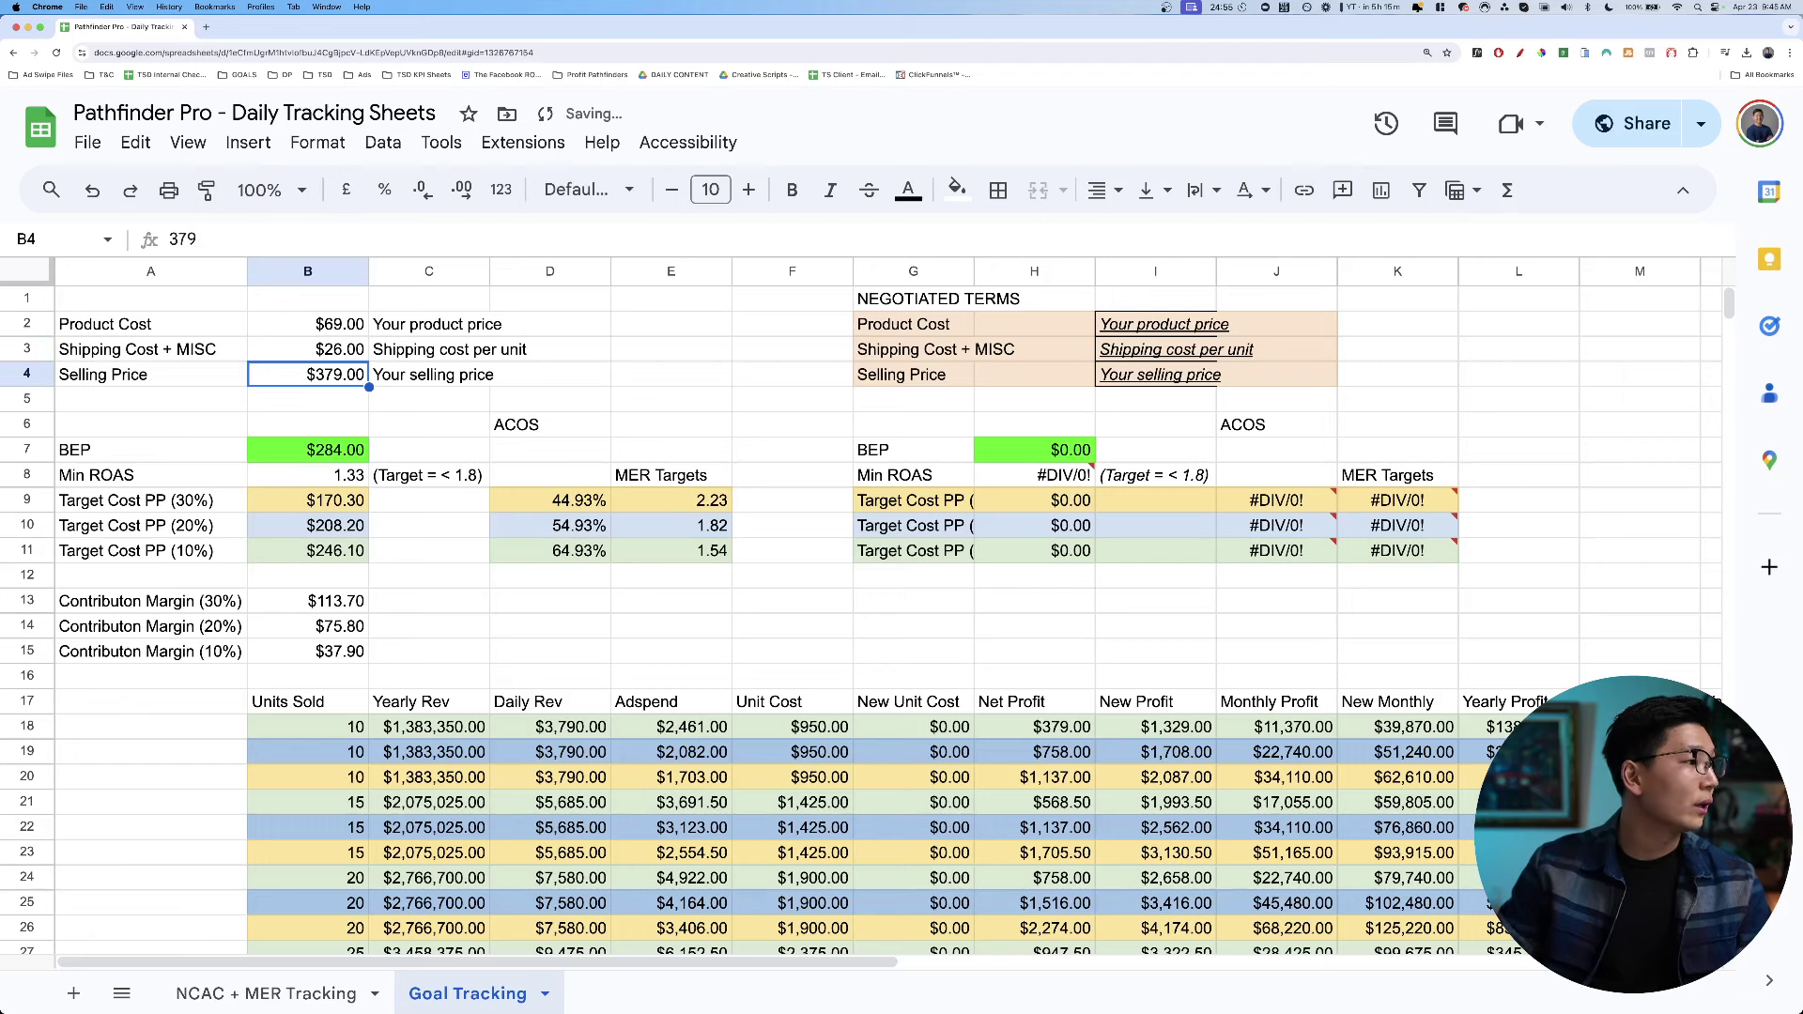
key("Up")
key("shift+Up")
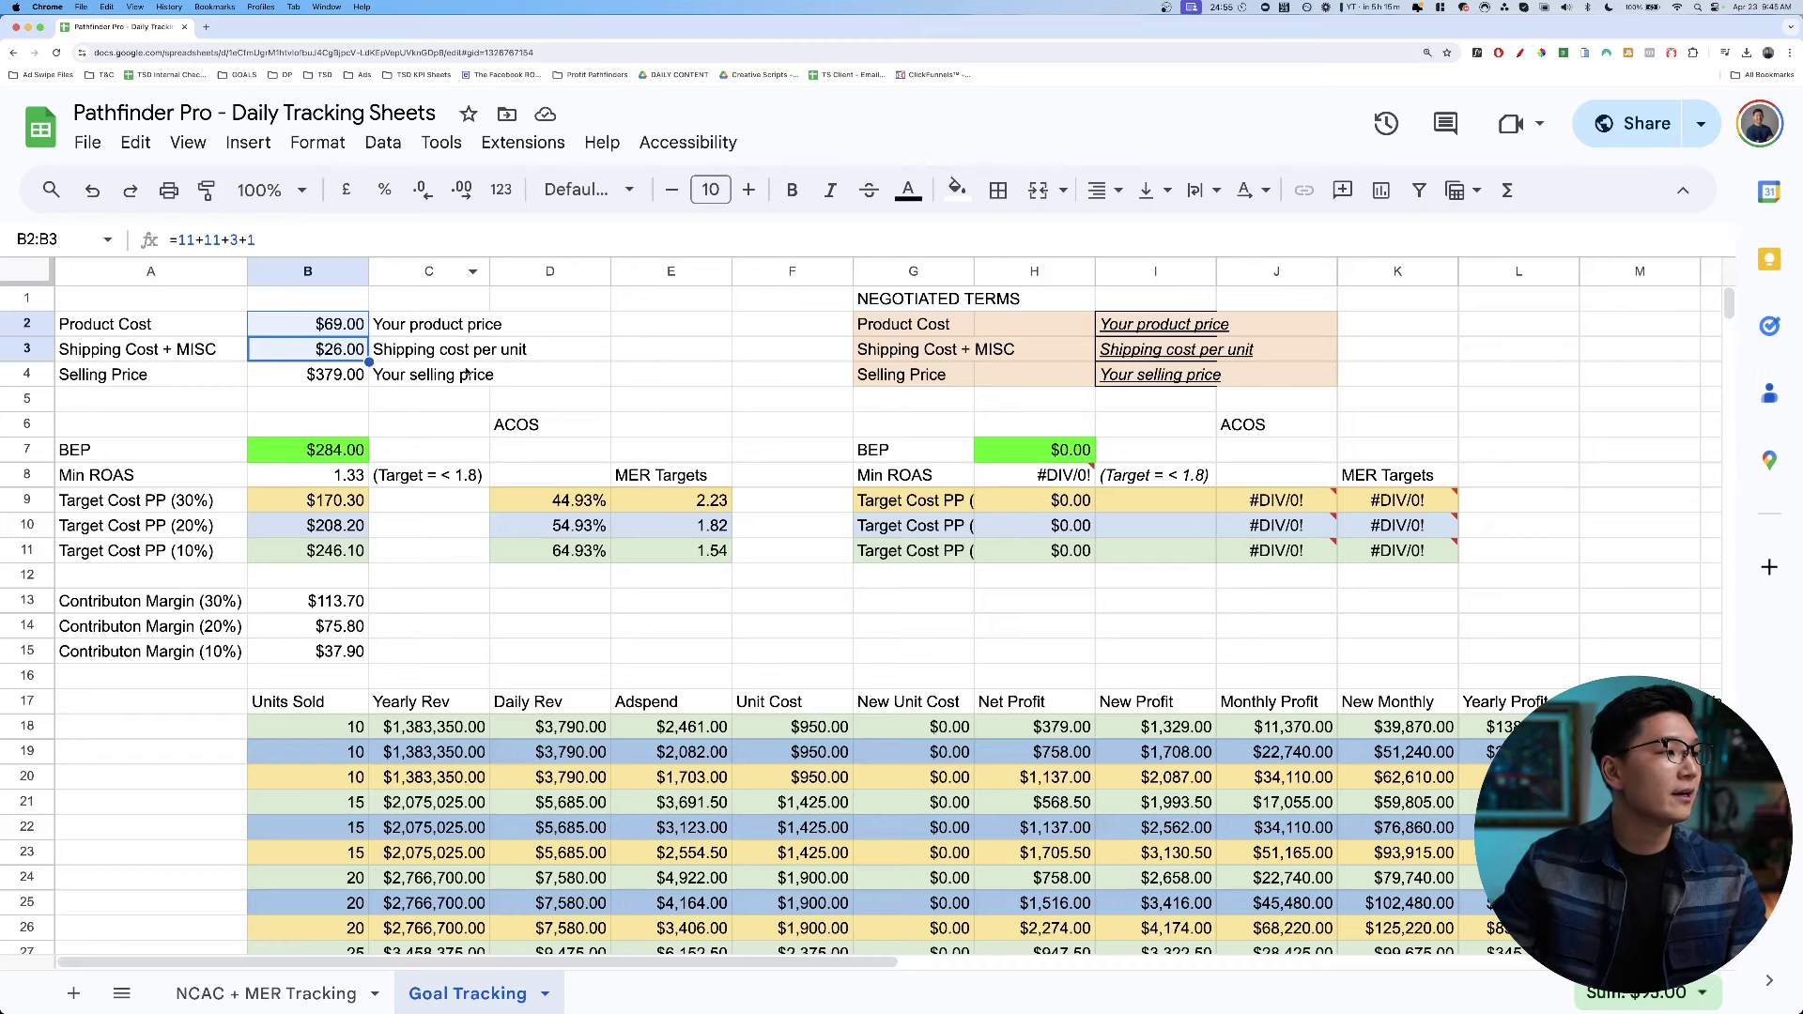
Examine the BEP value and its formula in B7 alongside the Selling Price in B4.
left_click(445, 458)
left_click(336, 375)
left_click(333, 450)
left_click(336, 375)
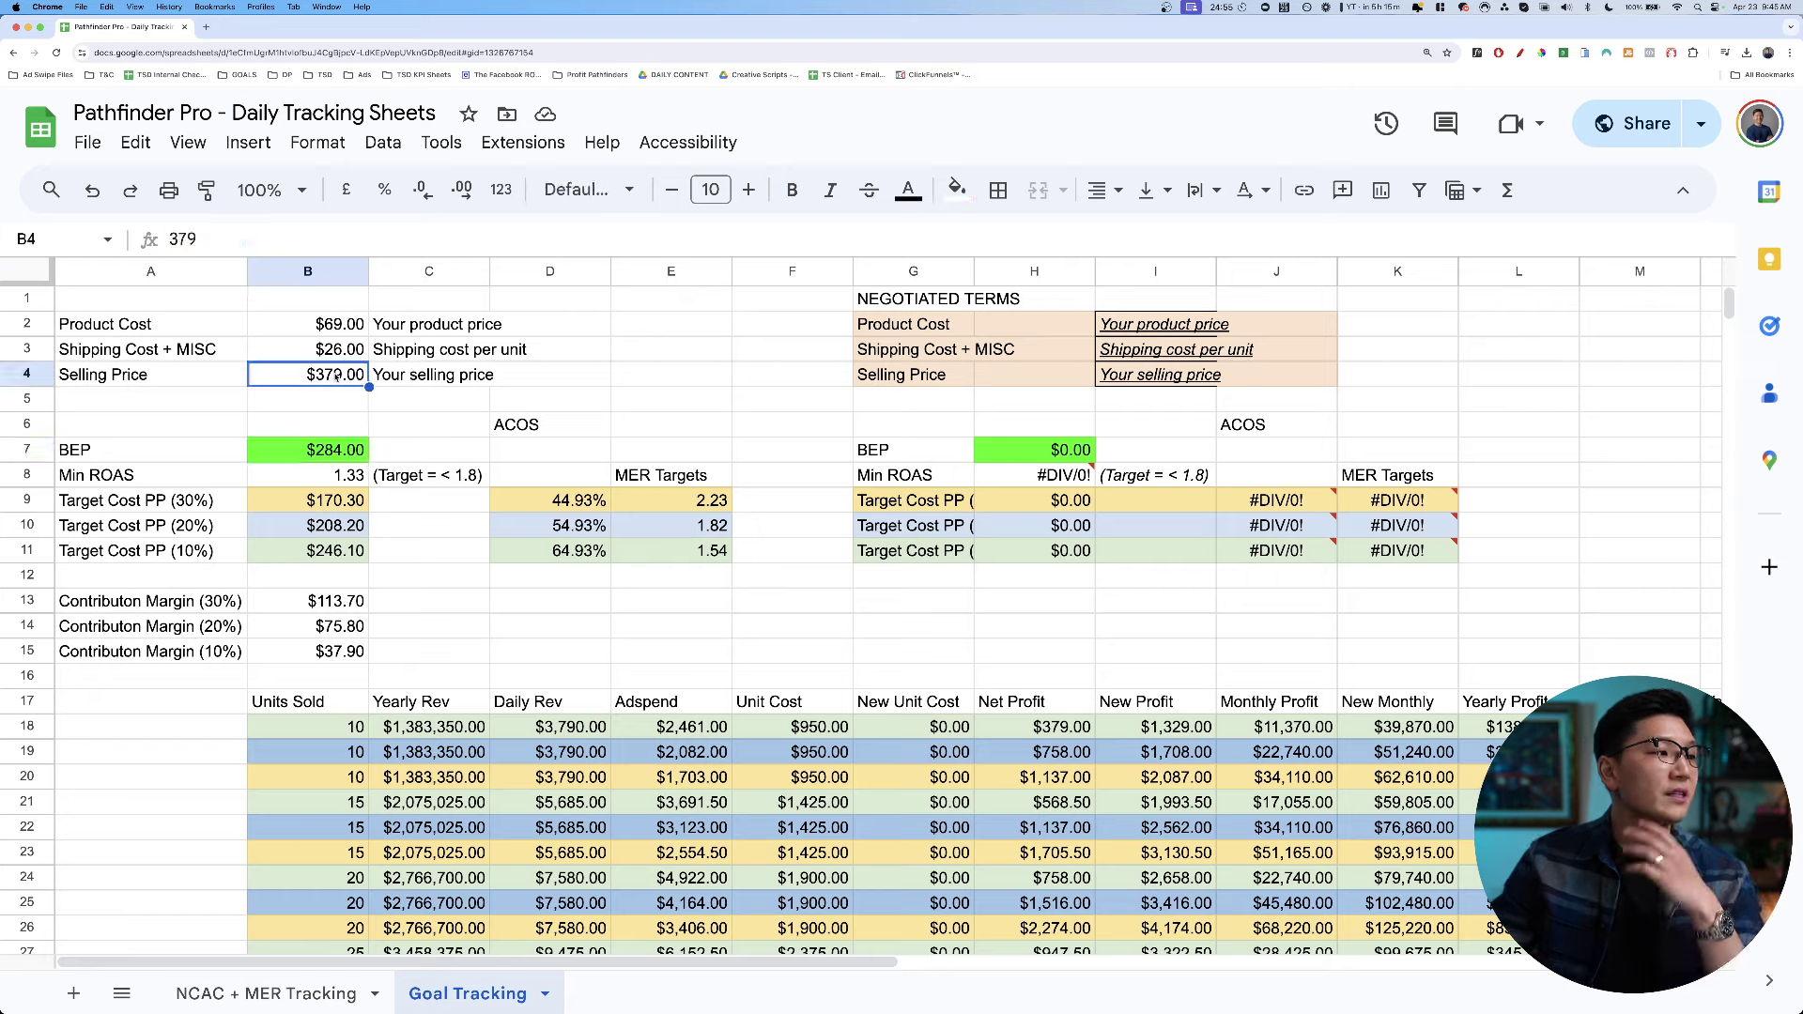
left_click_drag(314, 443, 220, 460)
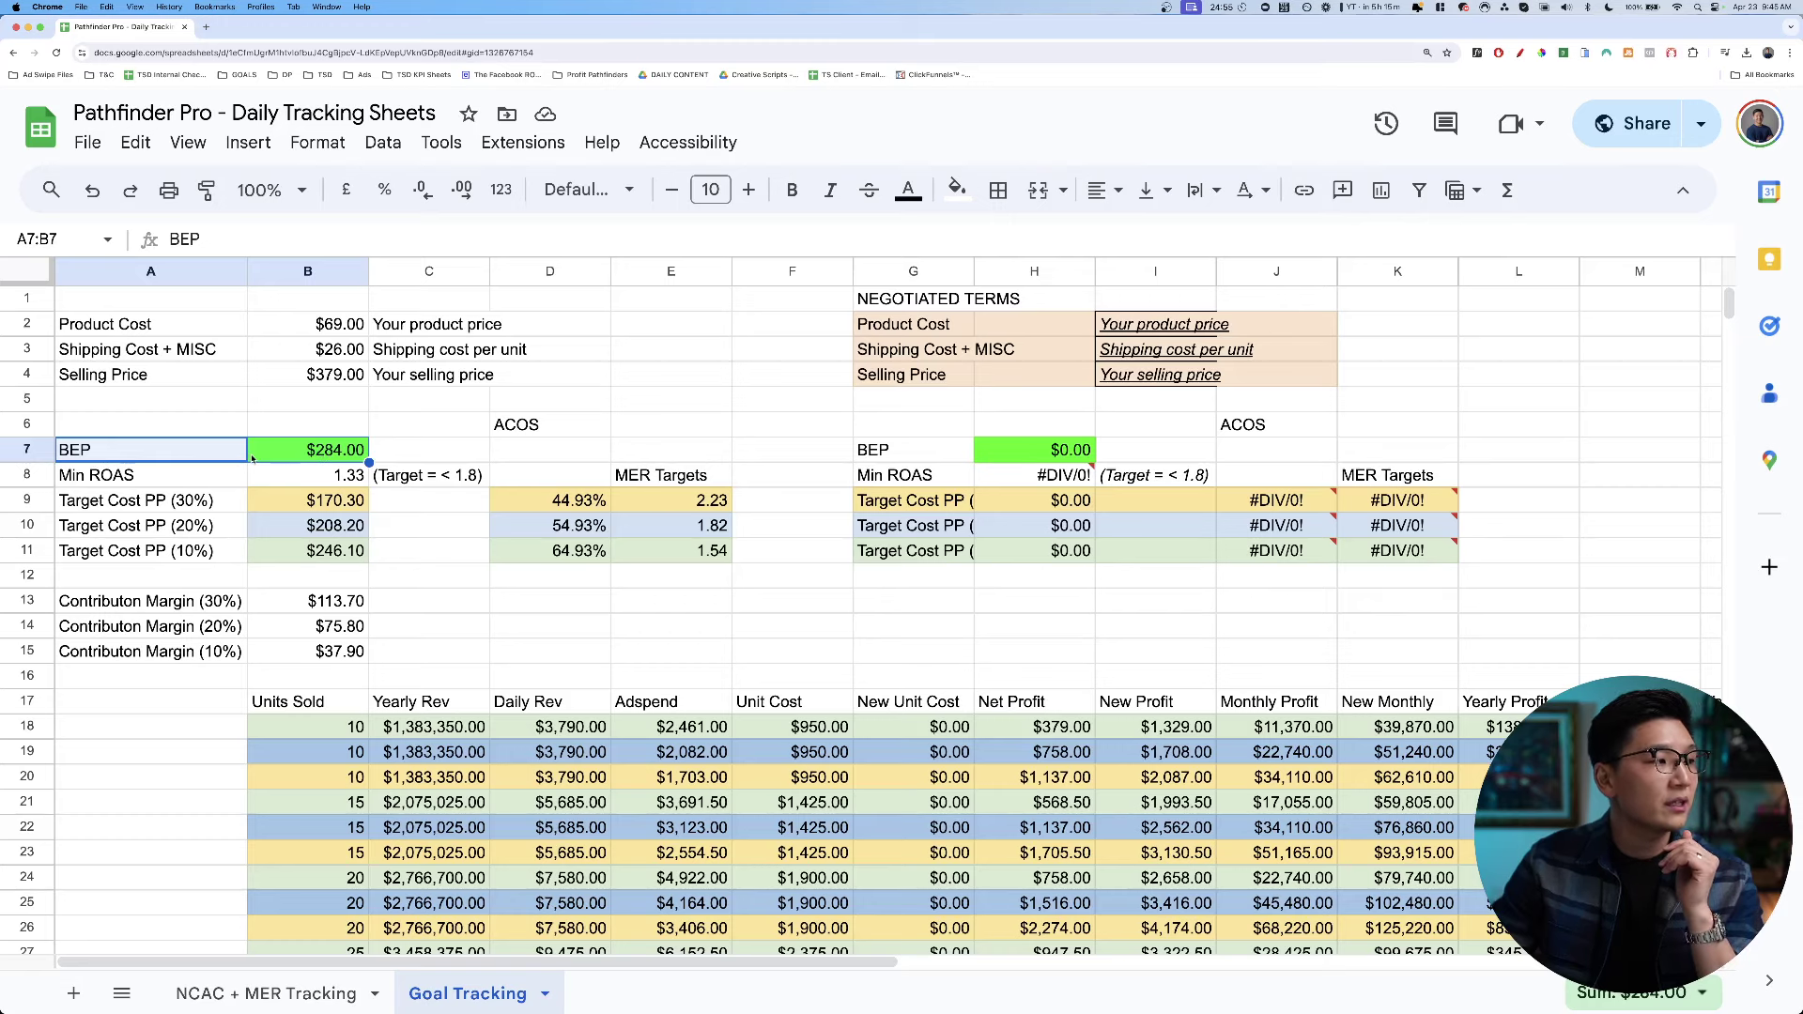
left_click(326, 455)
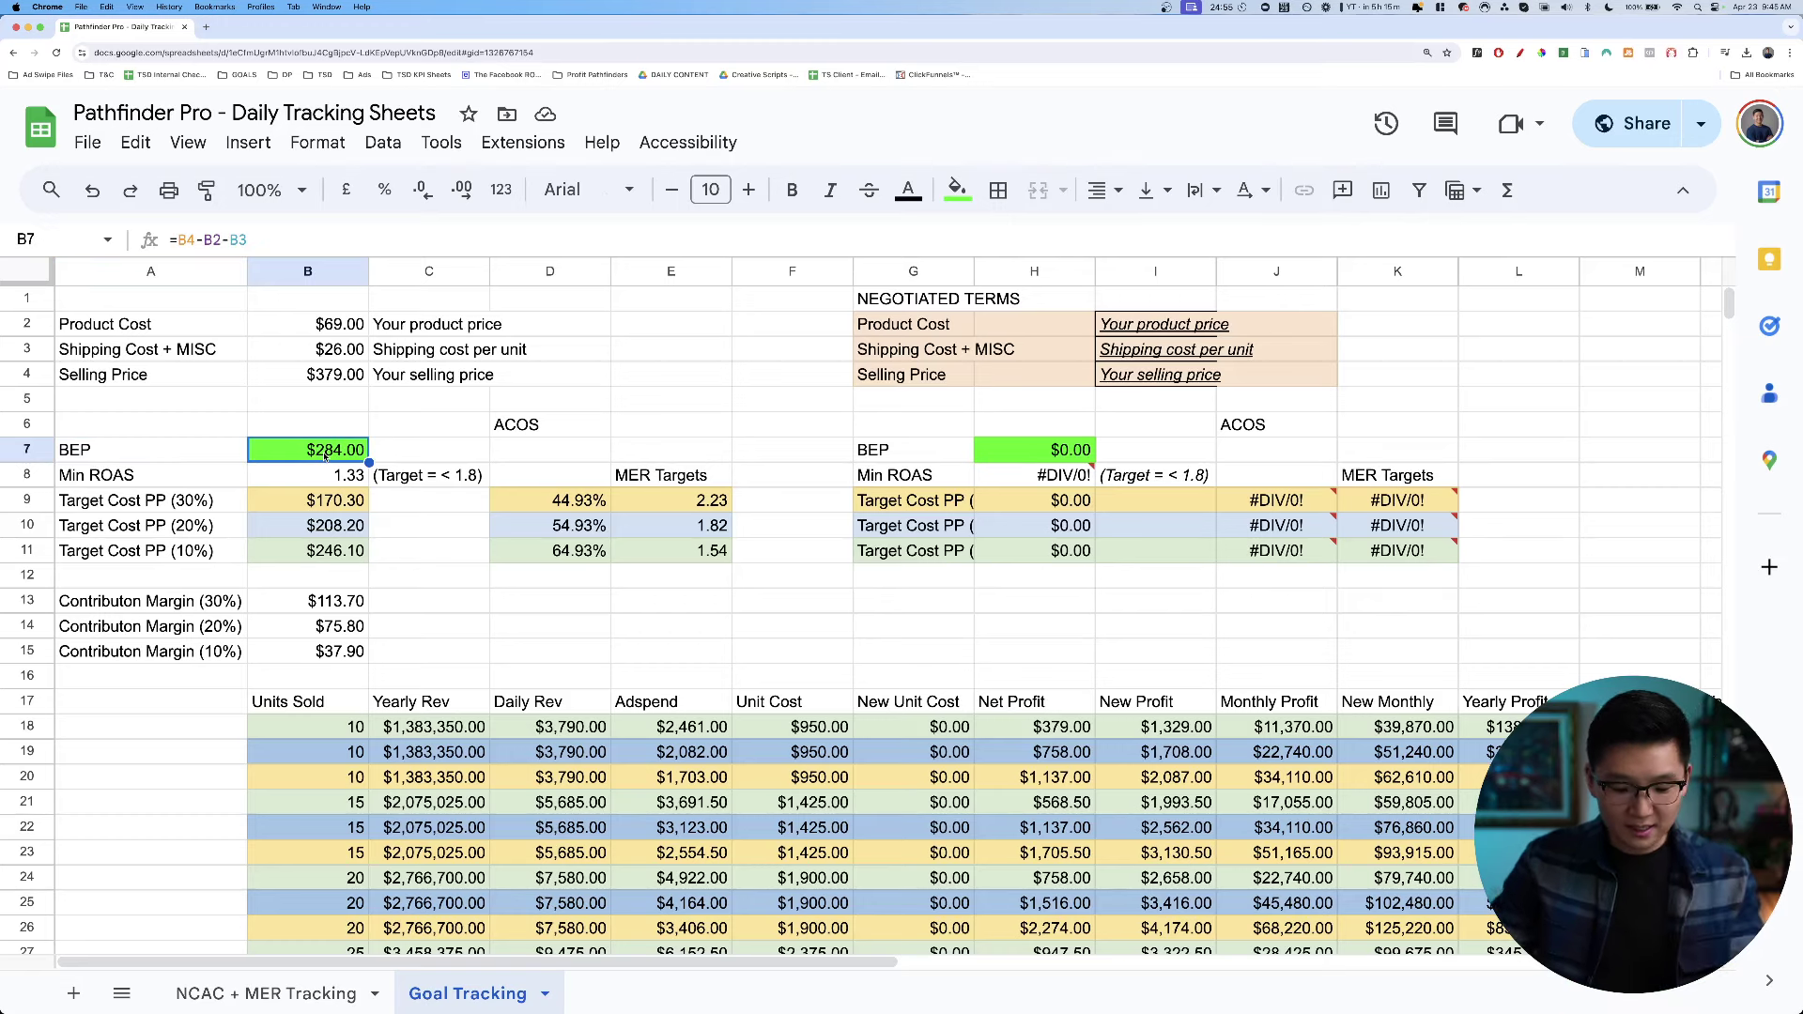
key("super+equal")
key("super+equal")
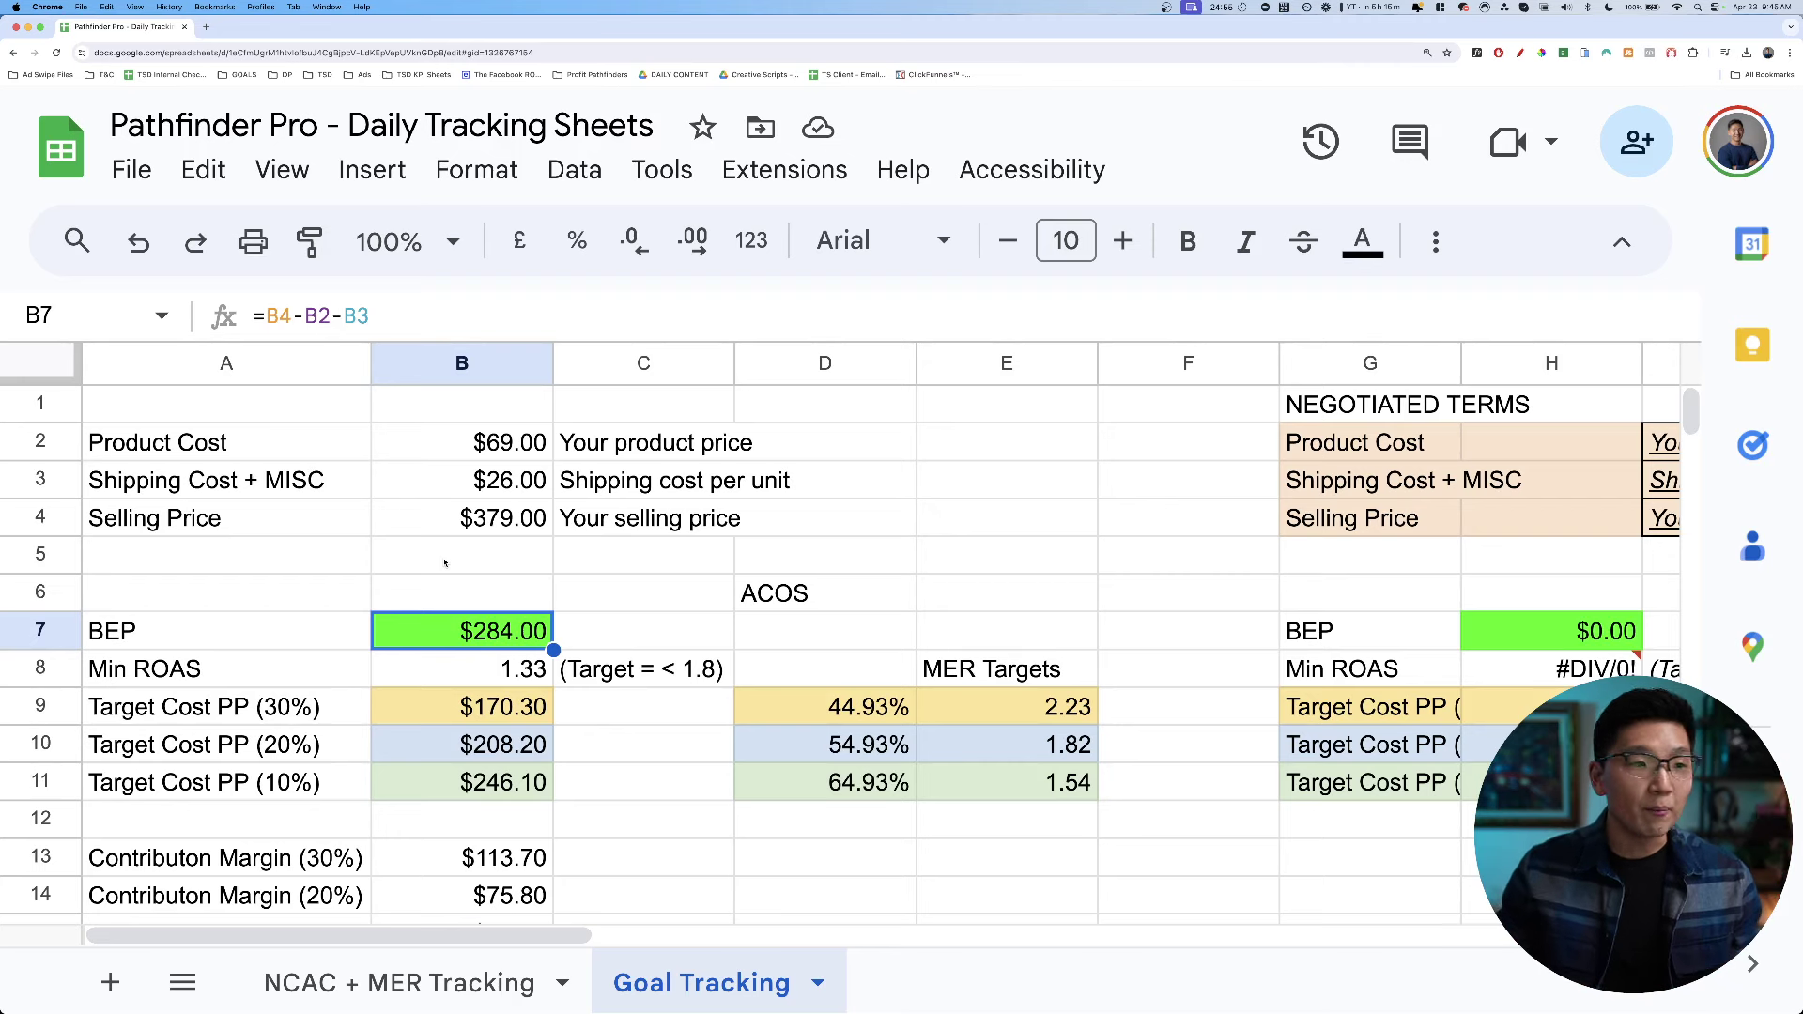
Examine the Min ROAS value and formula in B8, its target note, and the Target Cost PP (30%) row.
left_click(367, 688)
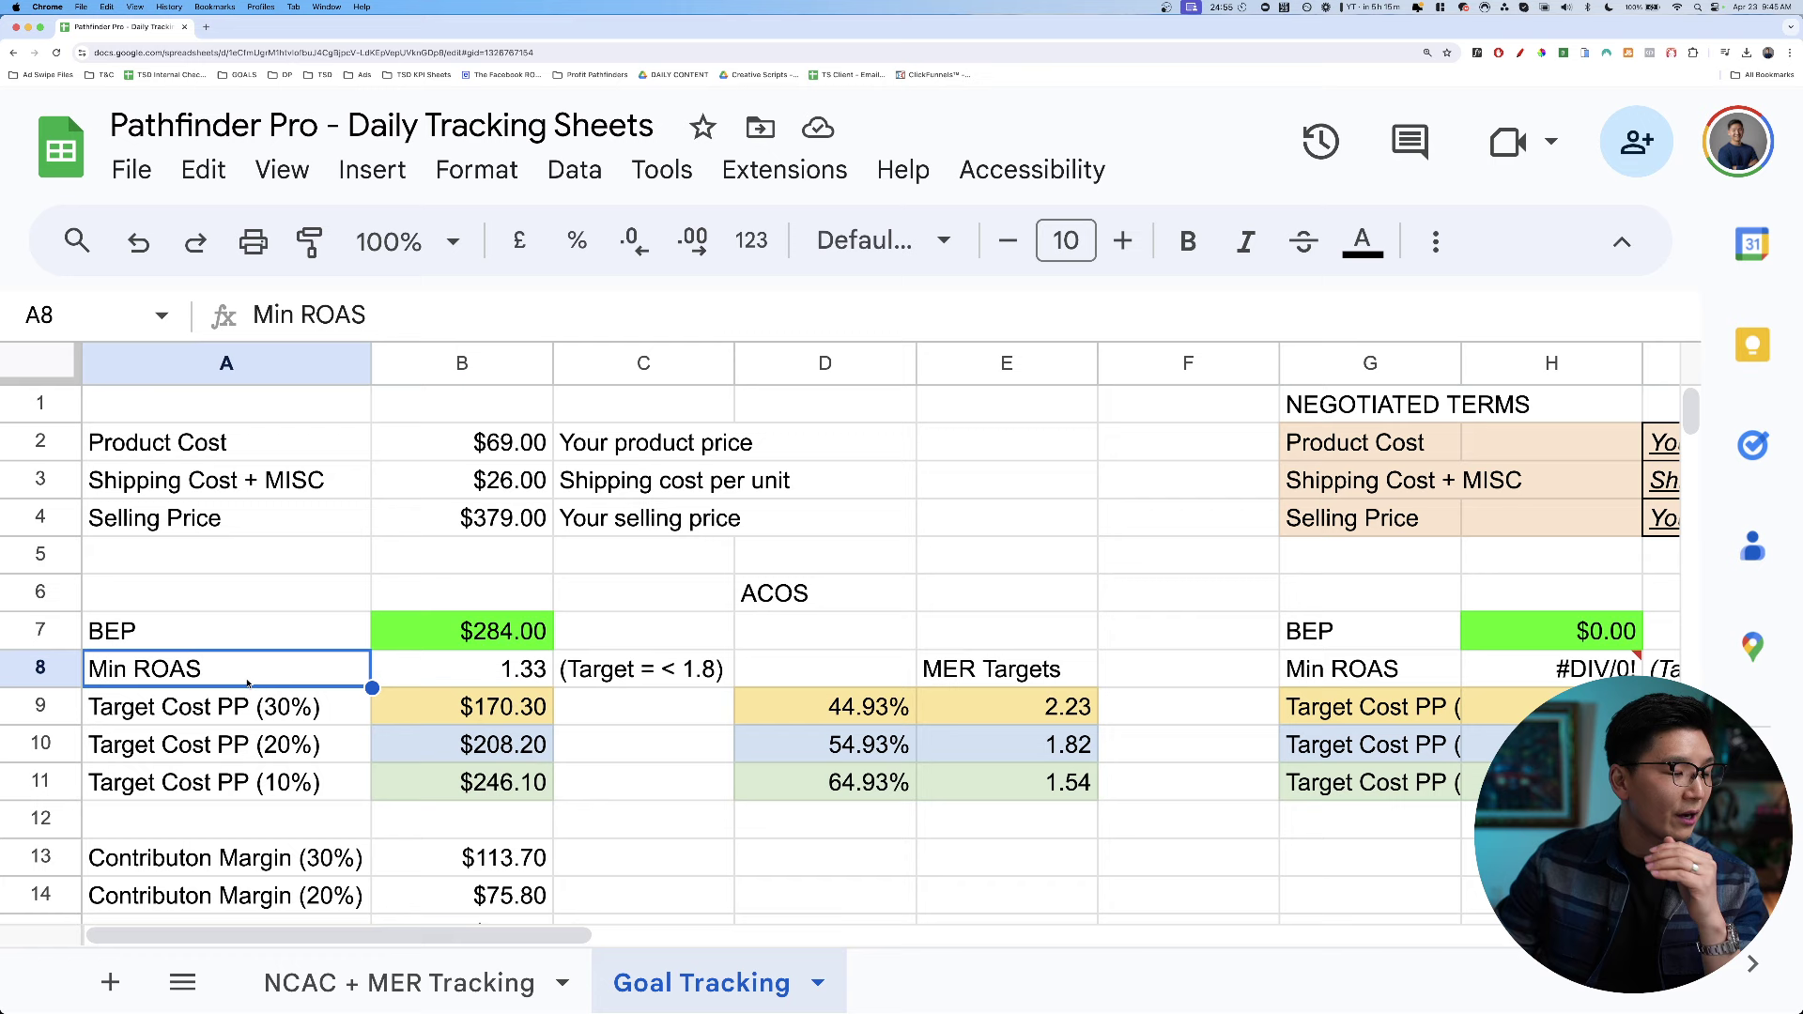
left_click_drag(270, 669, 470, 669)
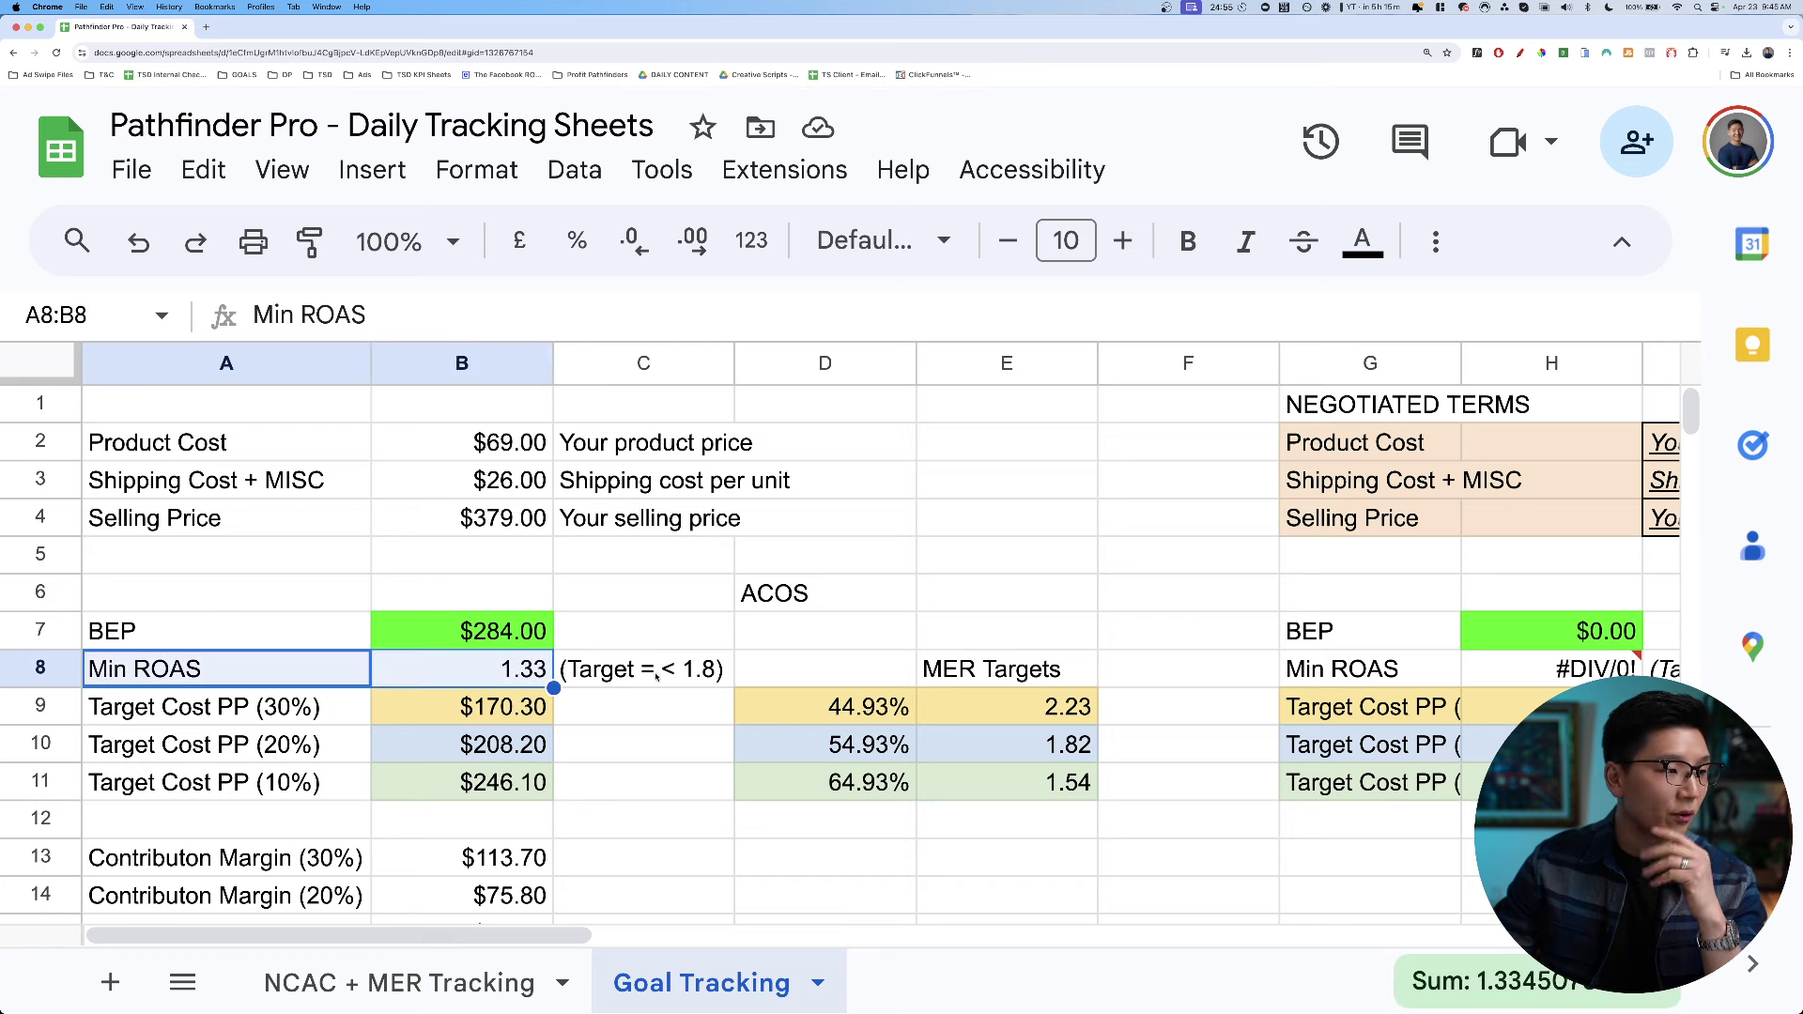
left_click(644, 676)
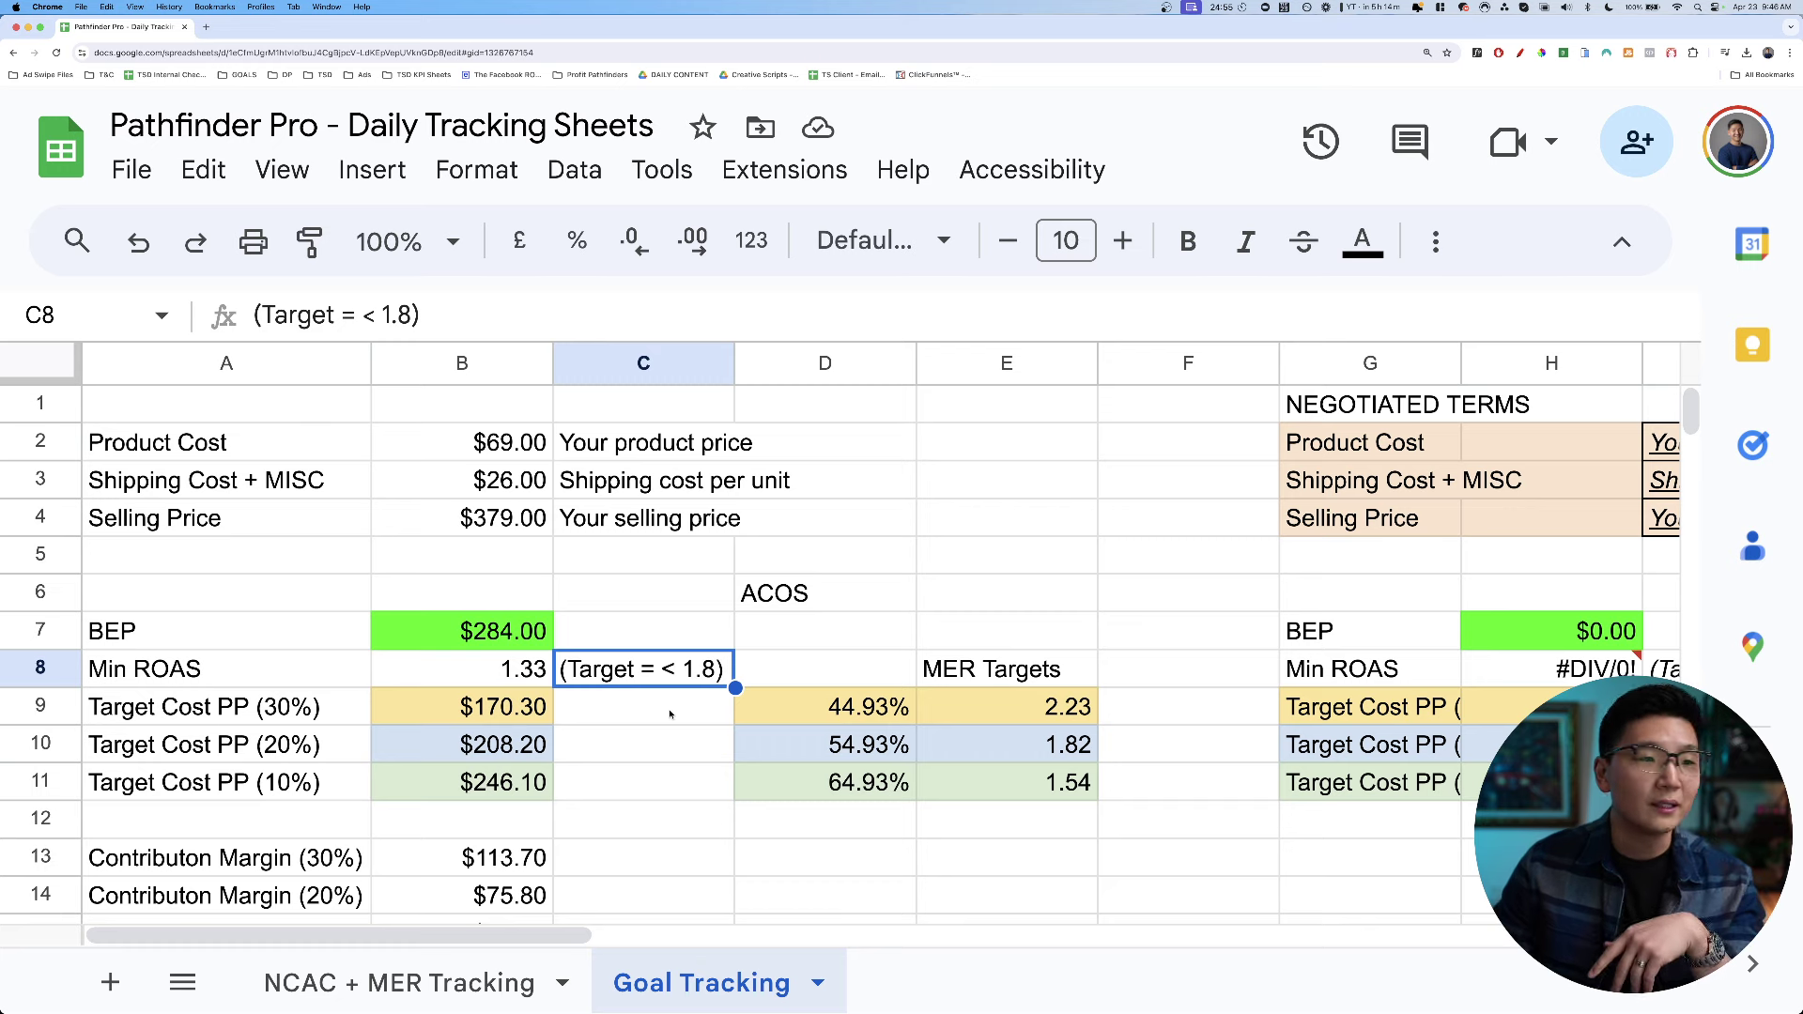
left_click(317, 717)
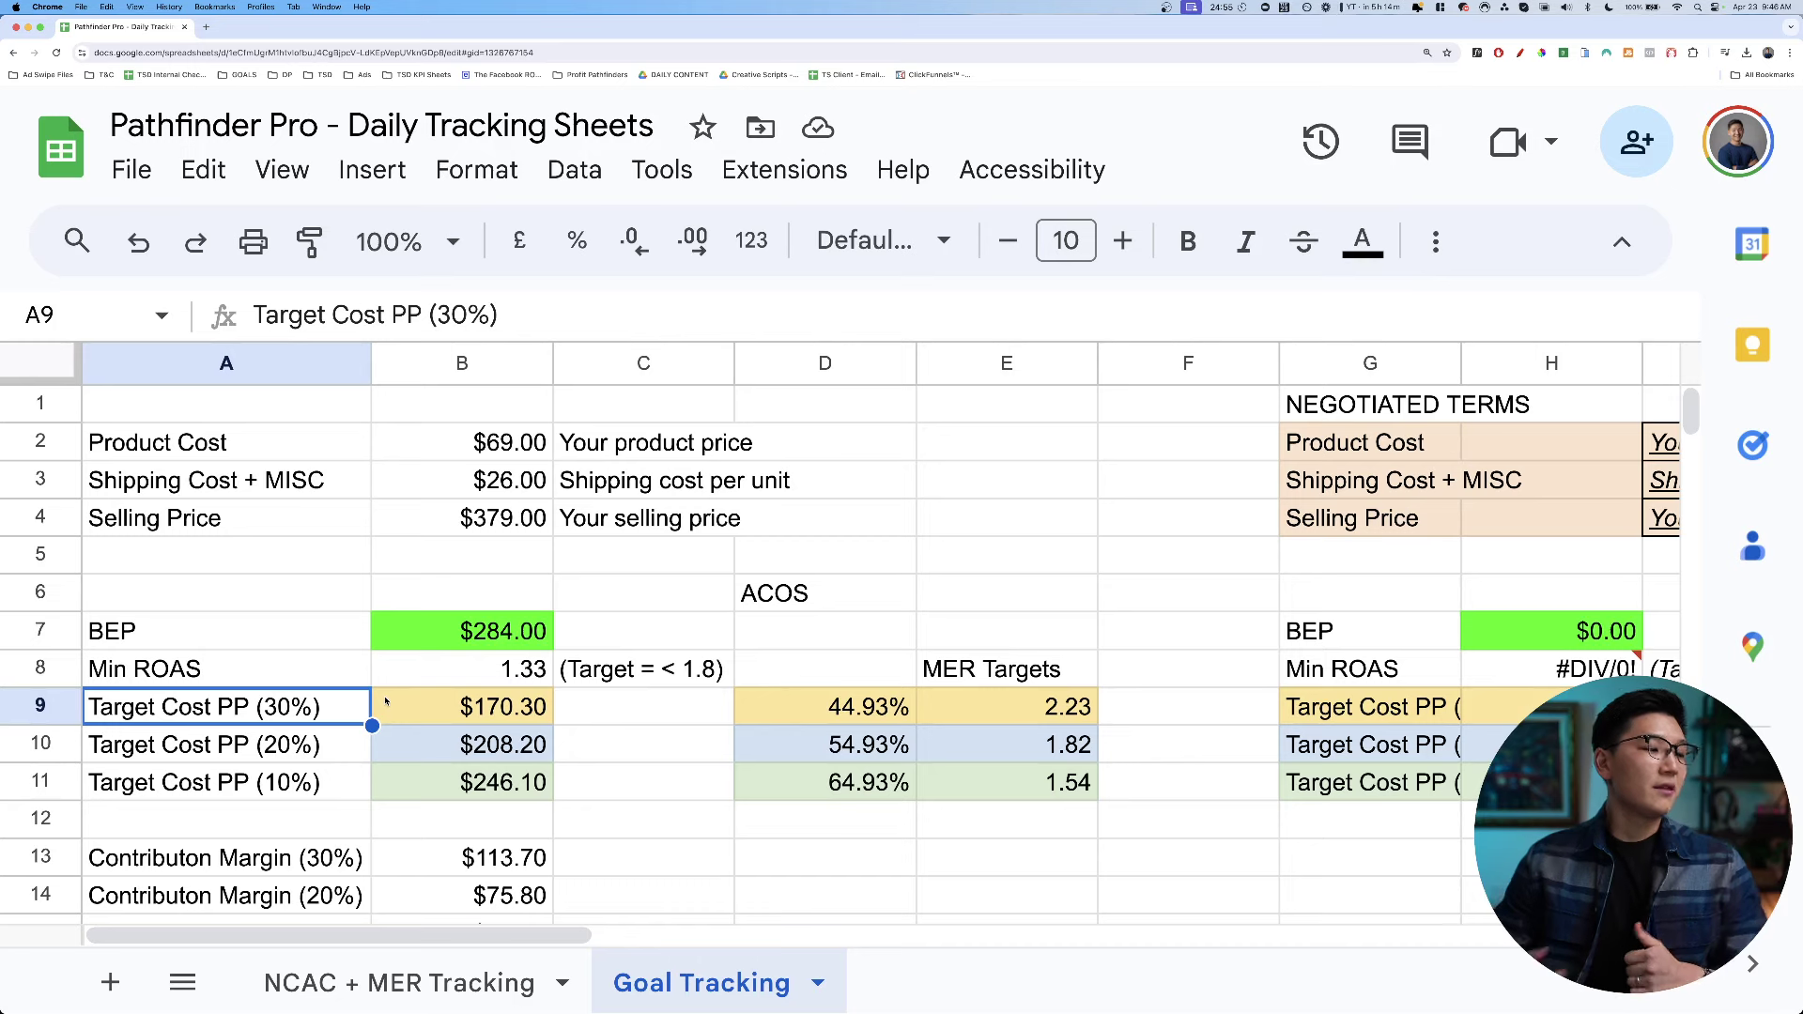
left_click(433, 683)
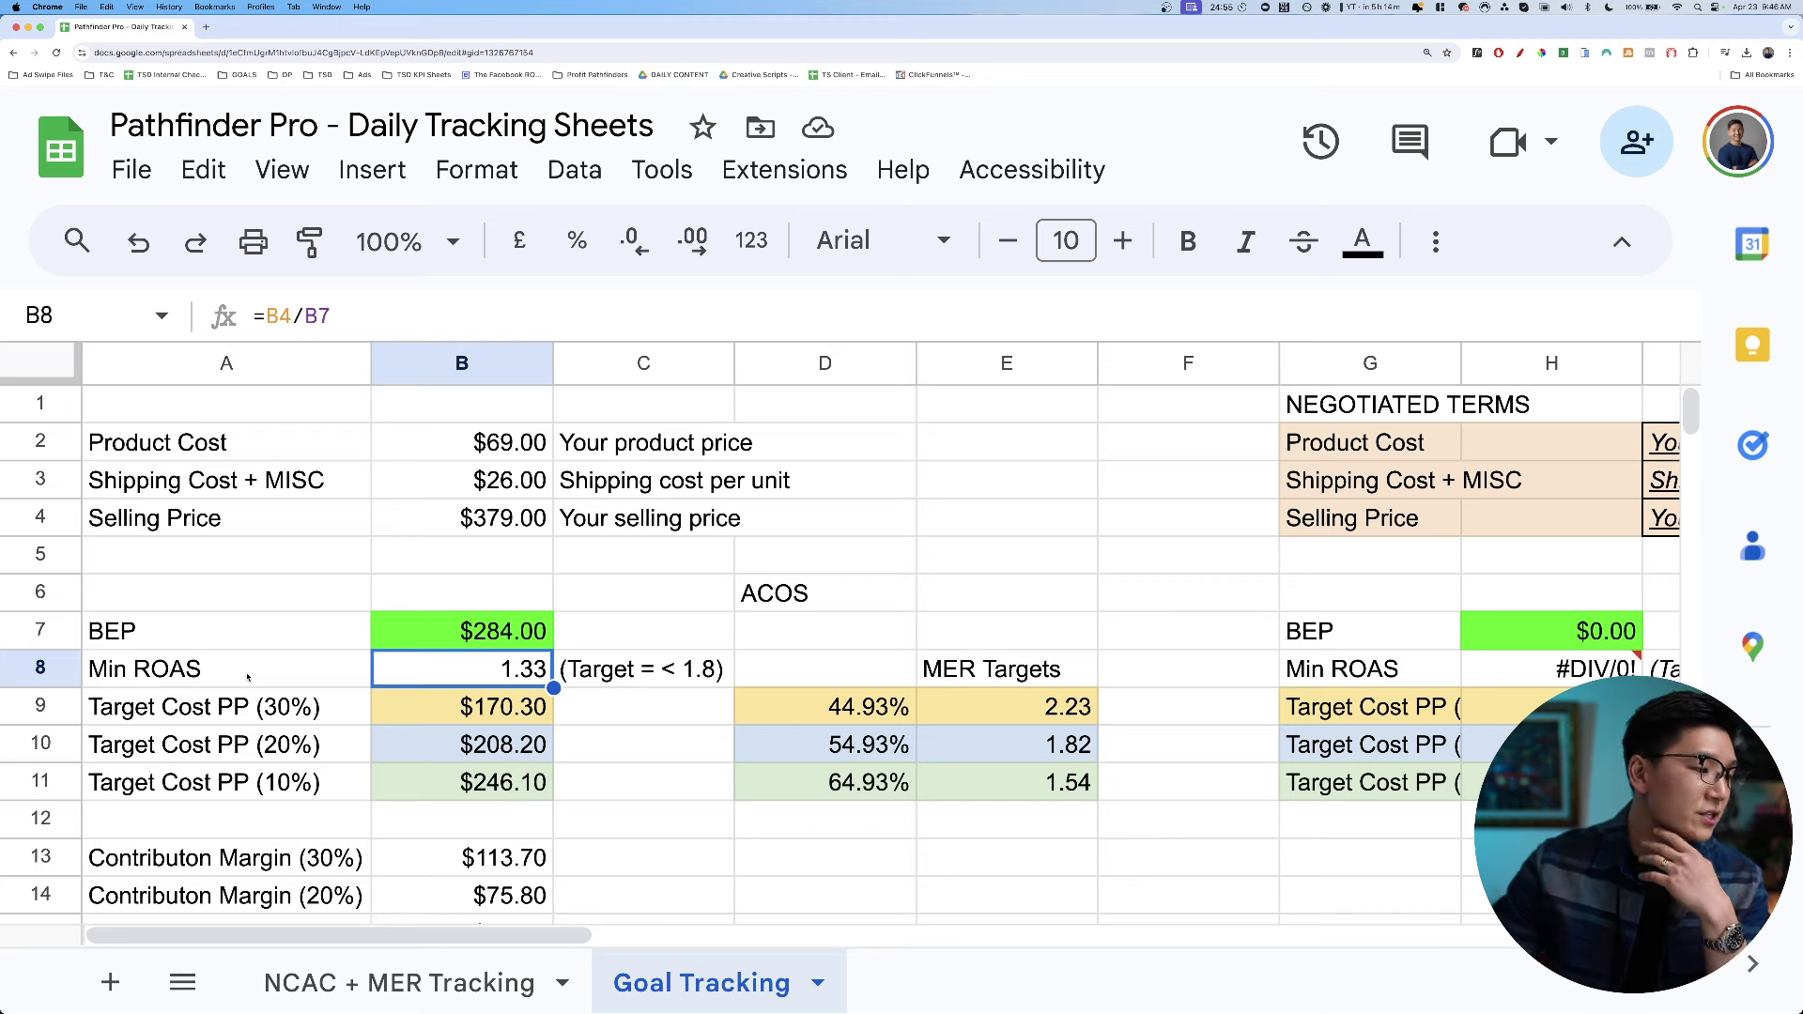
Look over the NCAC + MER Tracking sheet's Australia and Canada tables, then return to the Goal Tracking sheet.
left_click(395, 982)
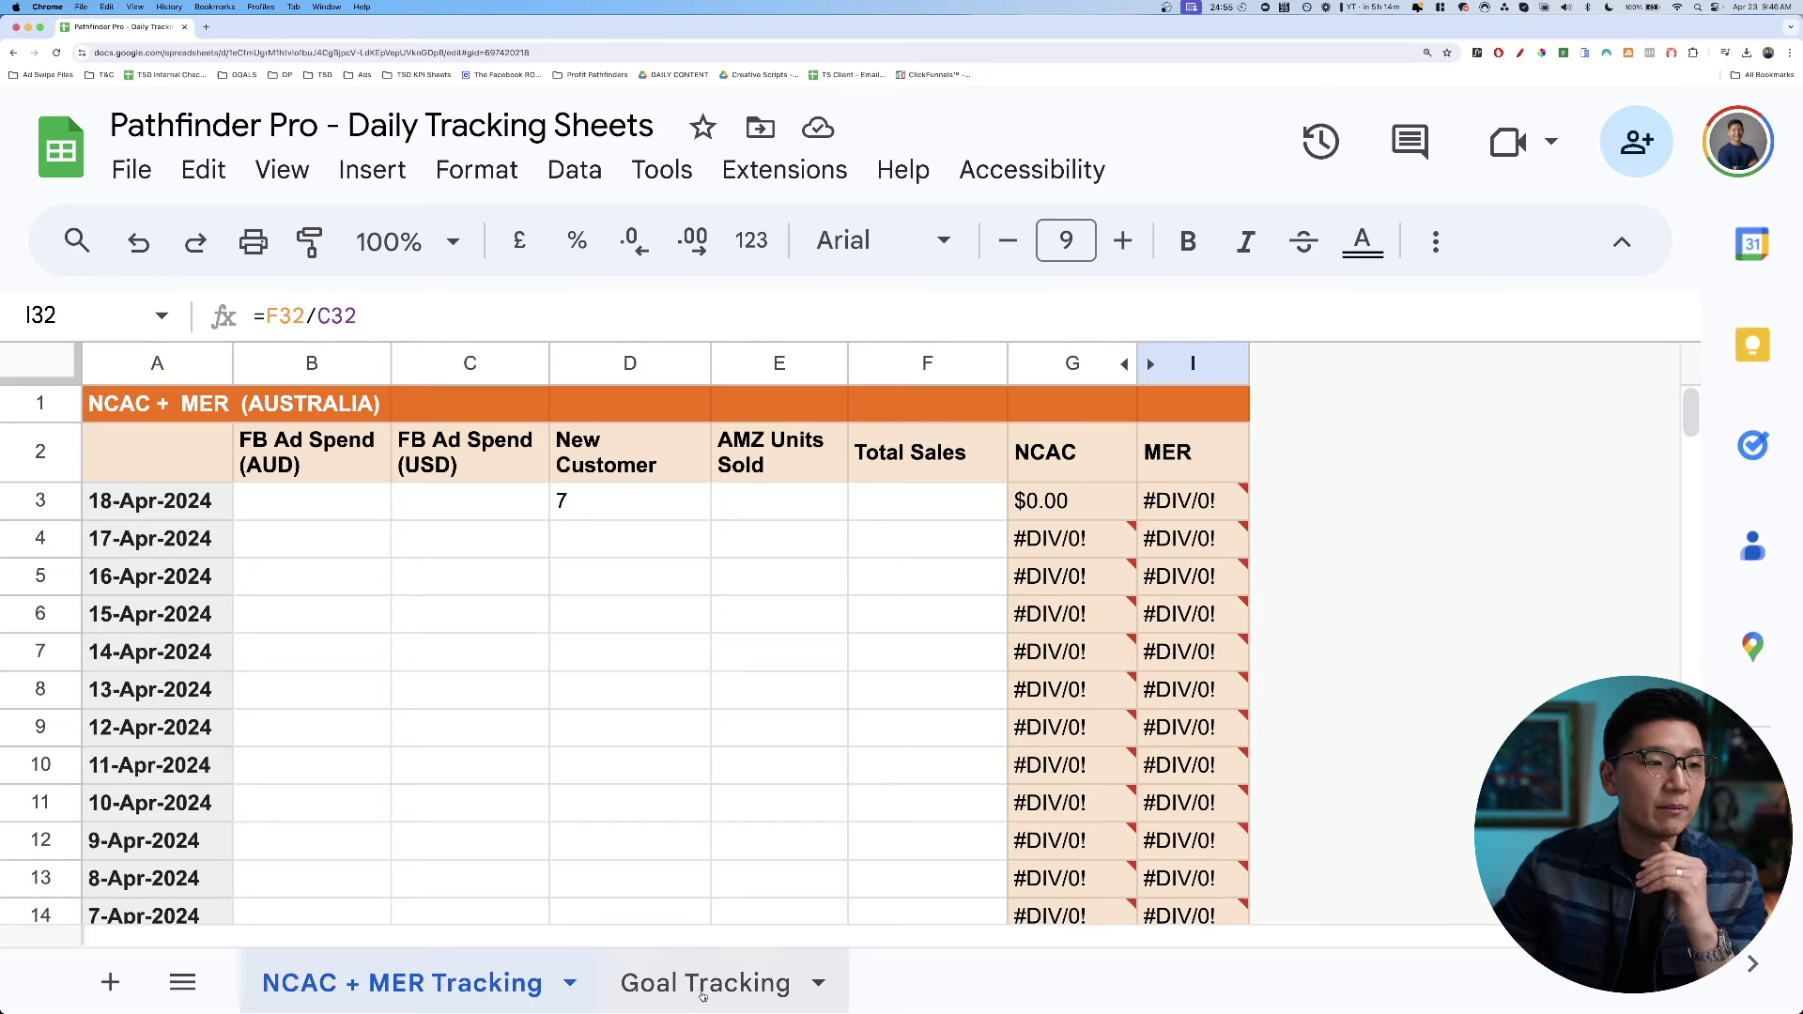
scroll(818, 833, "down", 6)
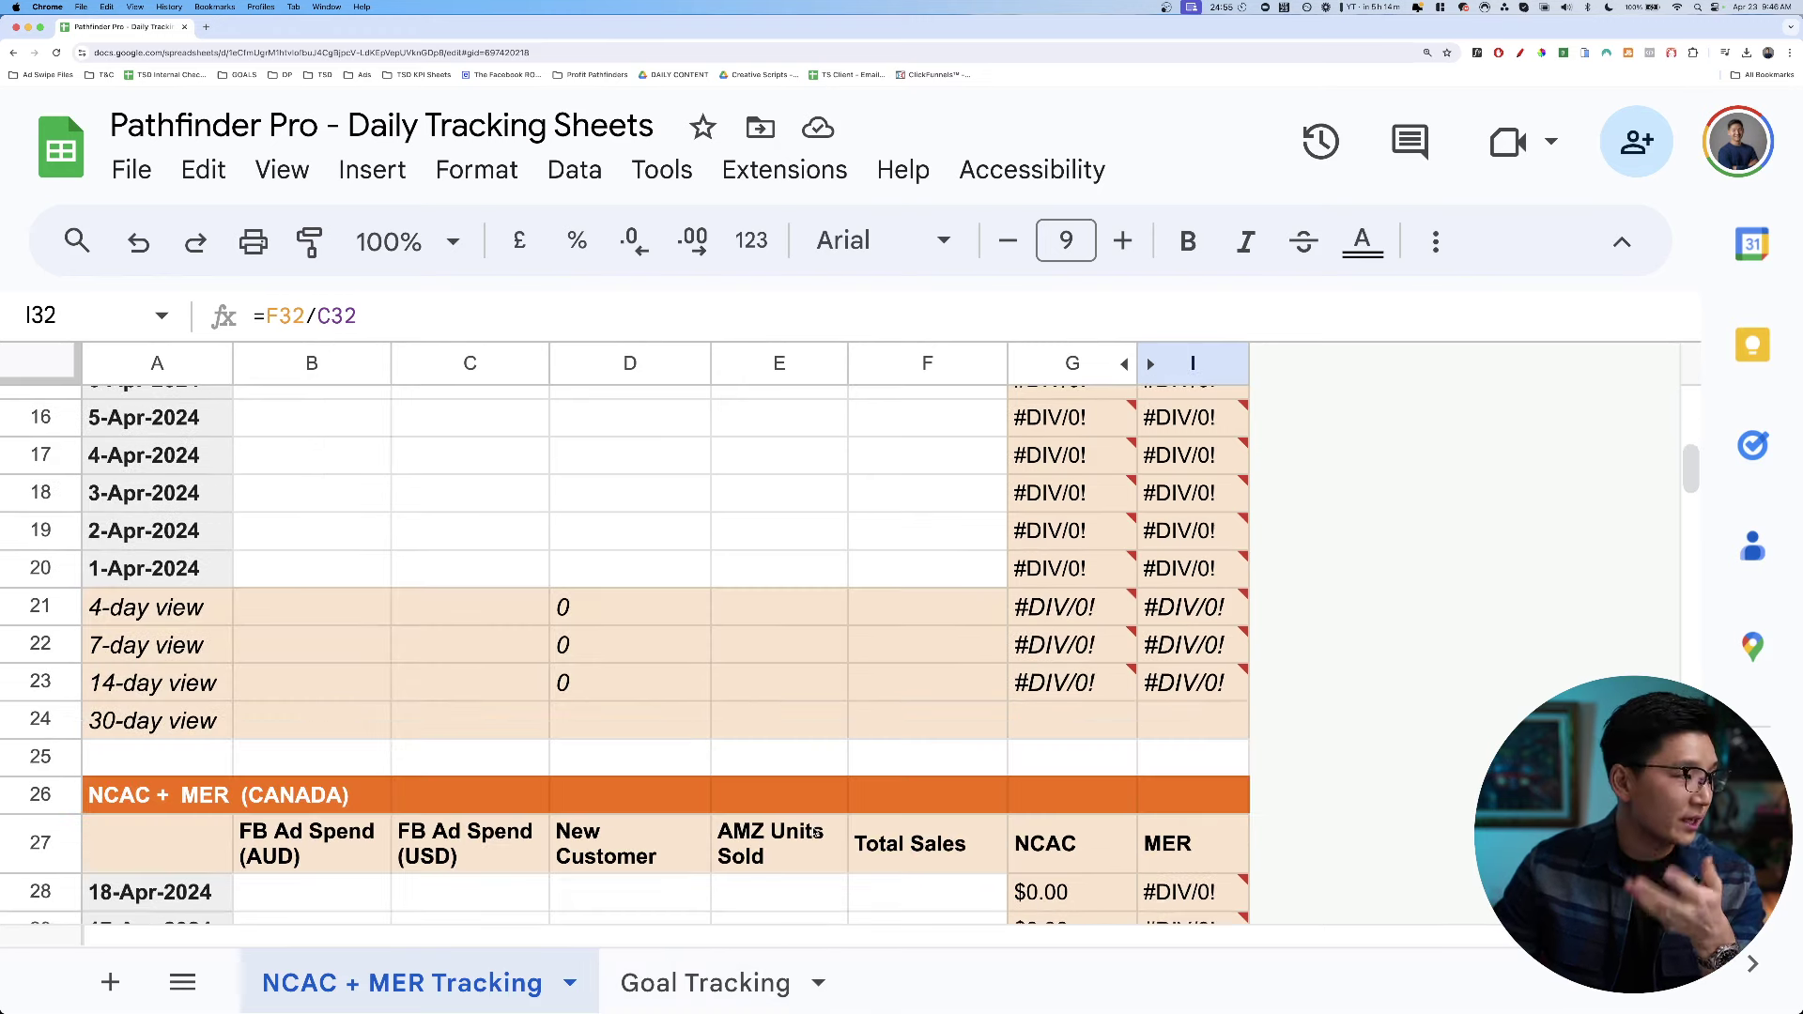
left_click(744, 992)
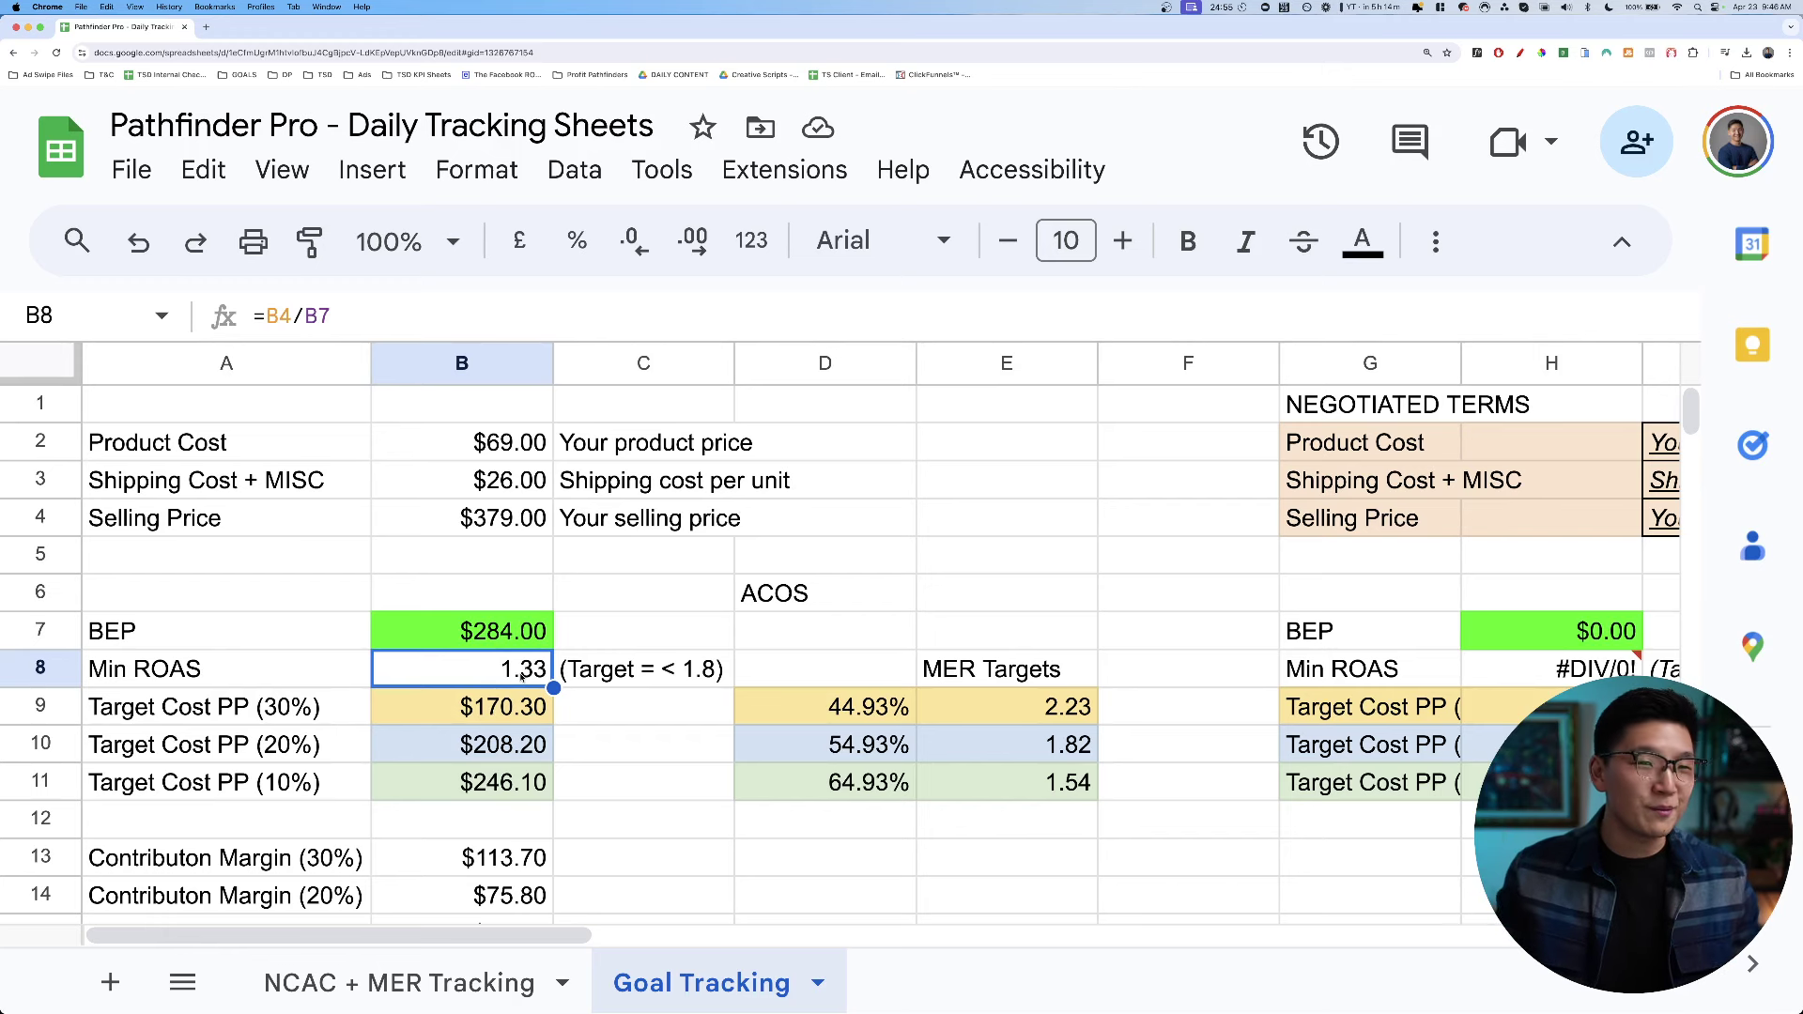
Examine the Target Cost PP values in B9:B11 and the matching ACOS percentages in D9:D11.
left_click_drag(501, 716, 483, 765)
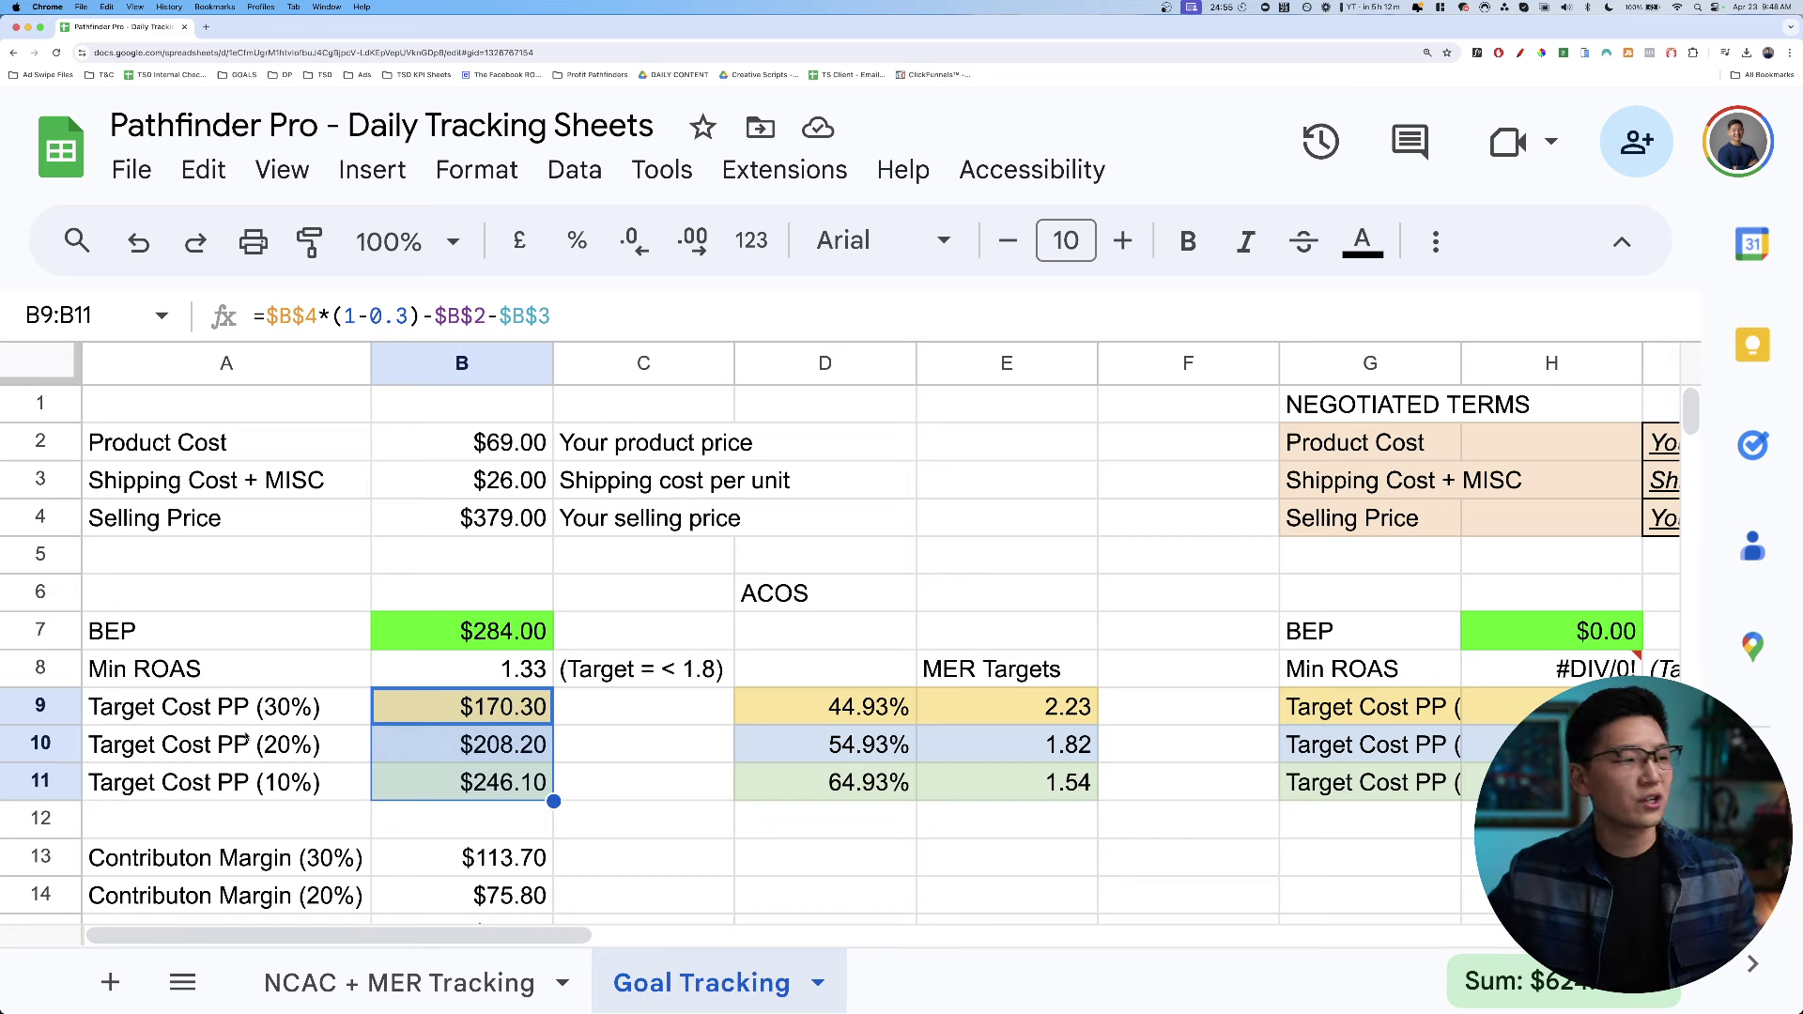
left_click(508, 714)
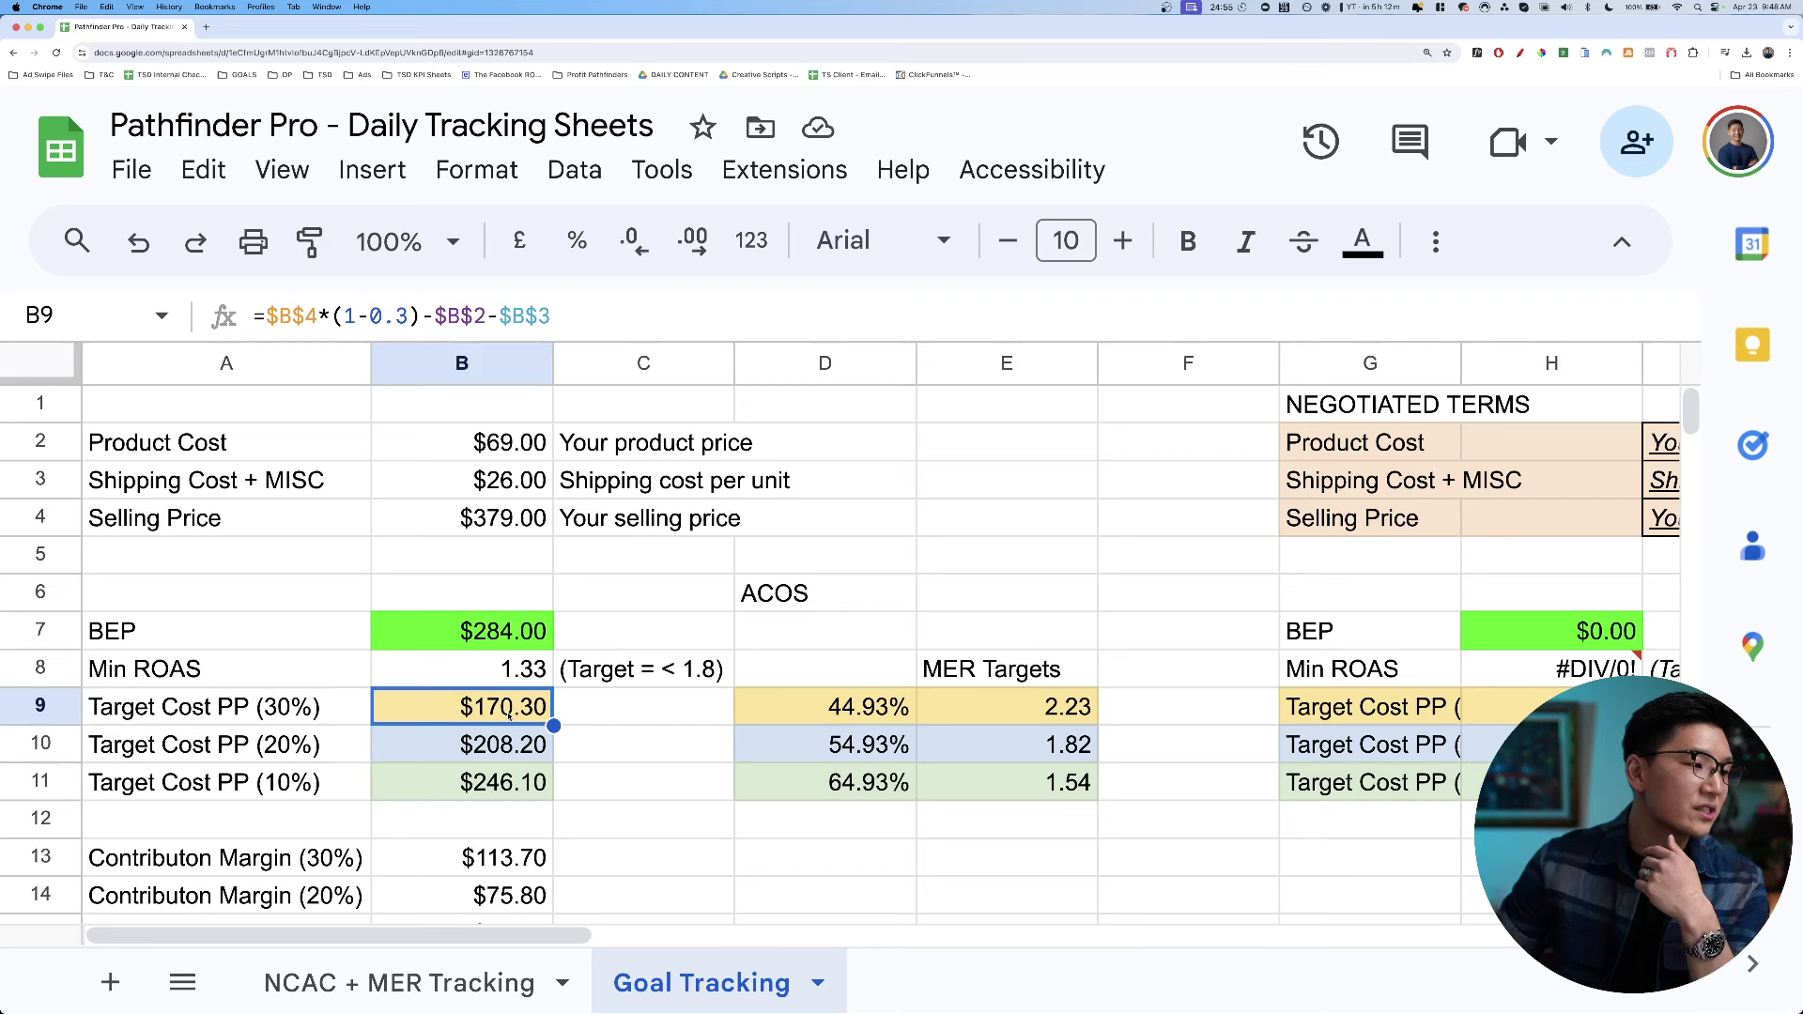
left_click(759, 608)
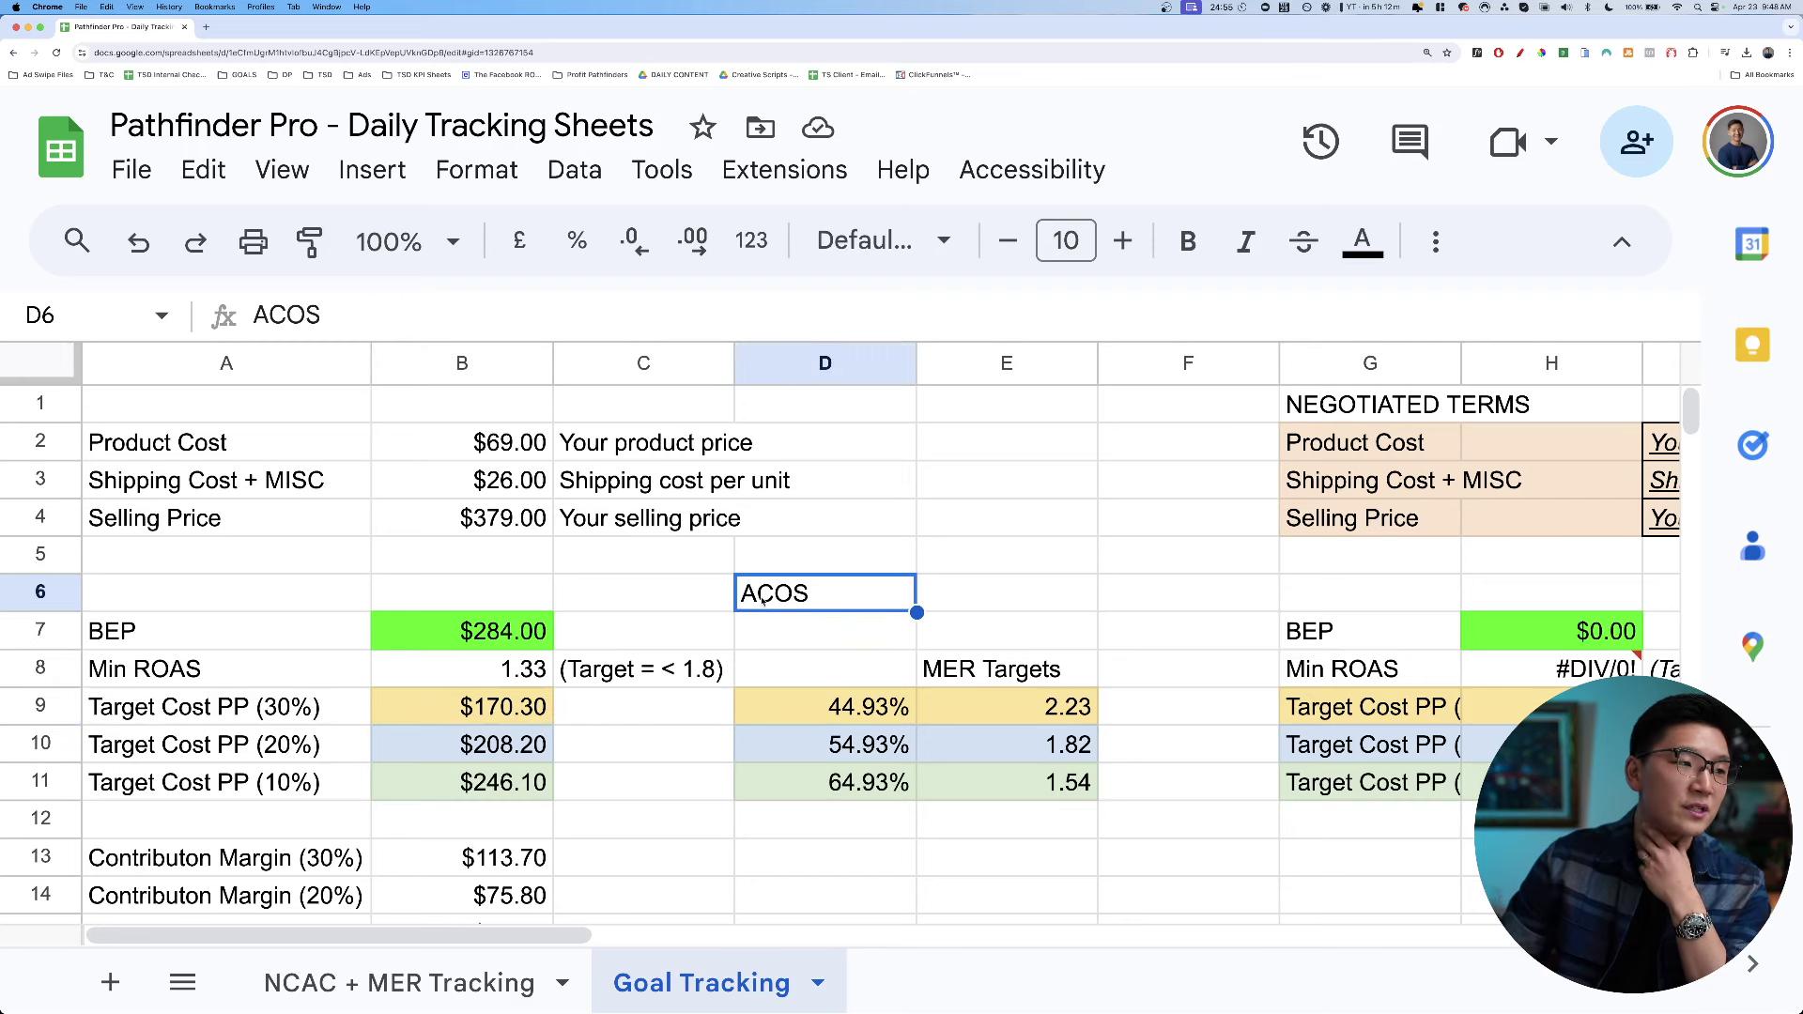
left_click_drag(838, 712, 839, 781)
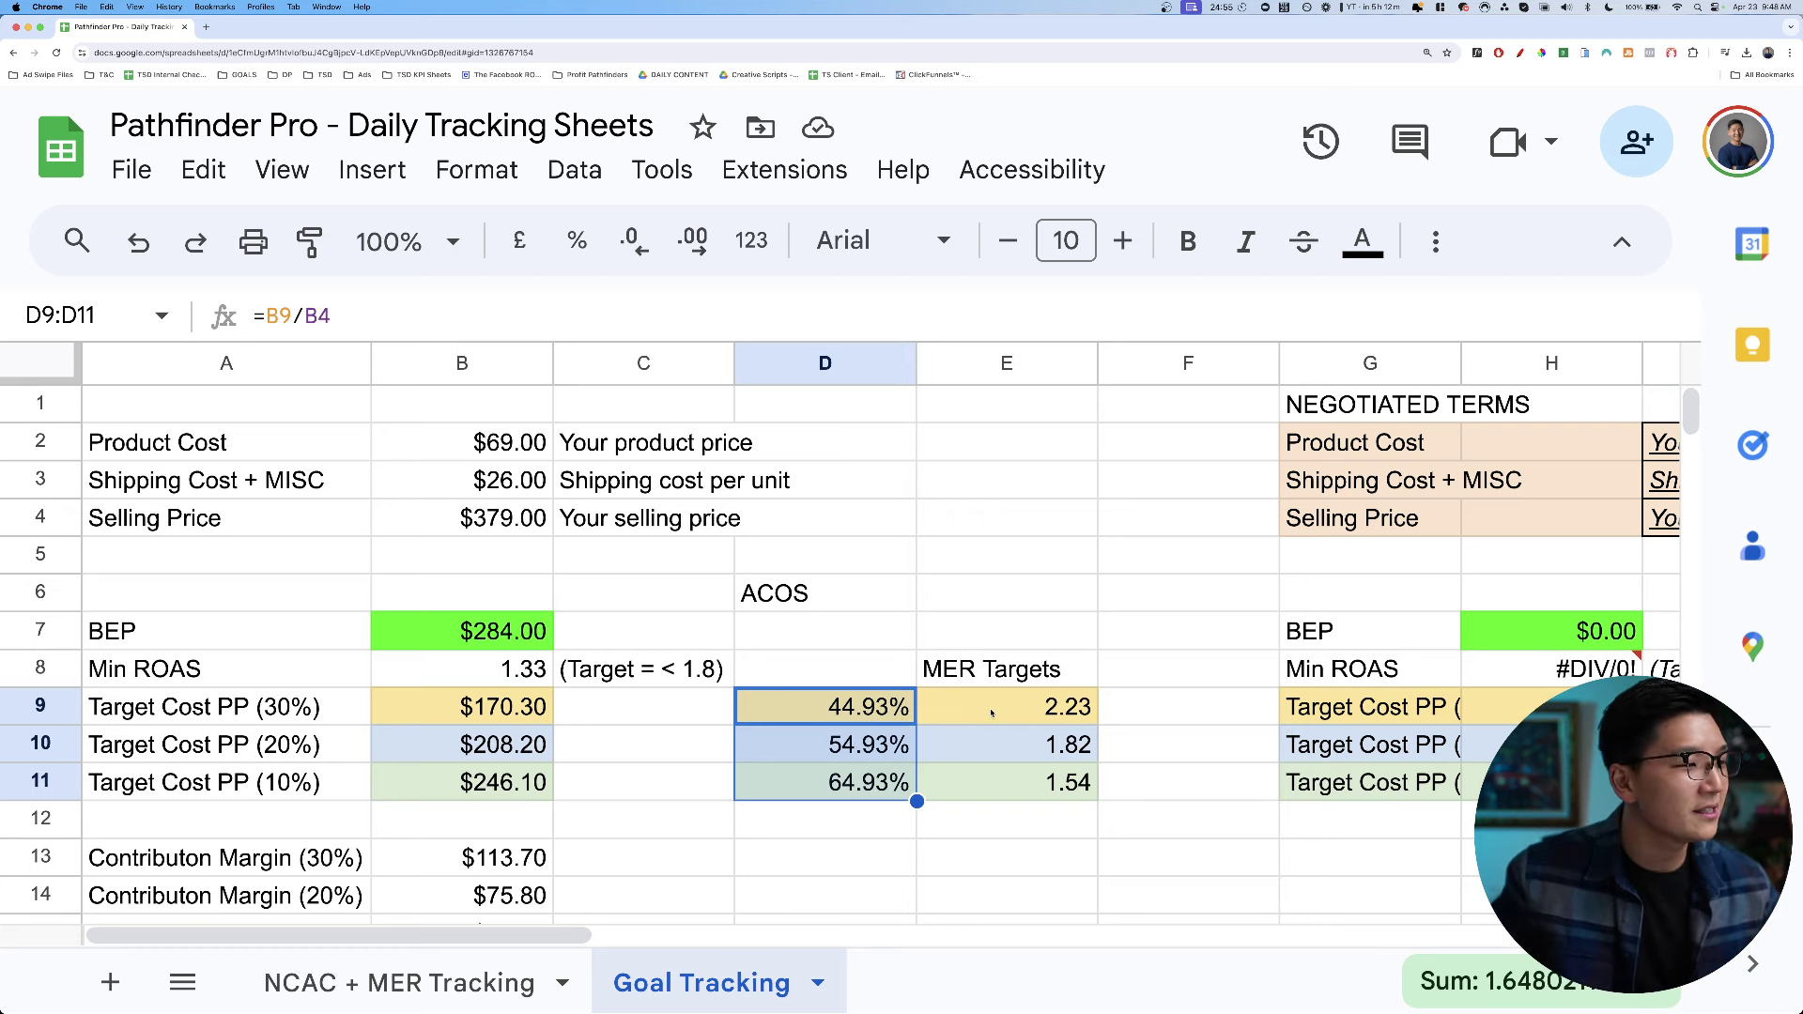
left_click(951, 709)
left_click(850, 711)
left_click(845, 785)
left_click_drag(845, 786, 851, 695)
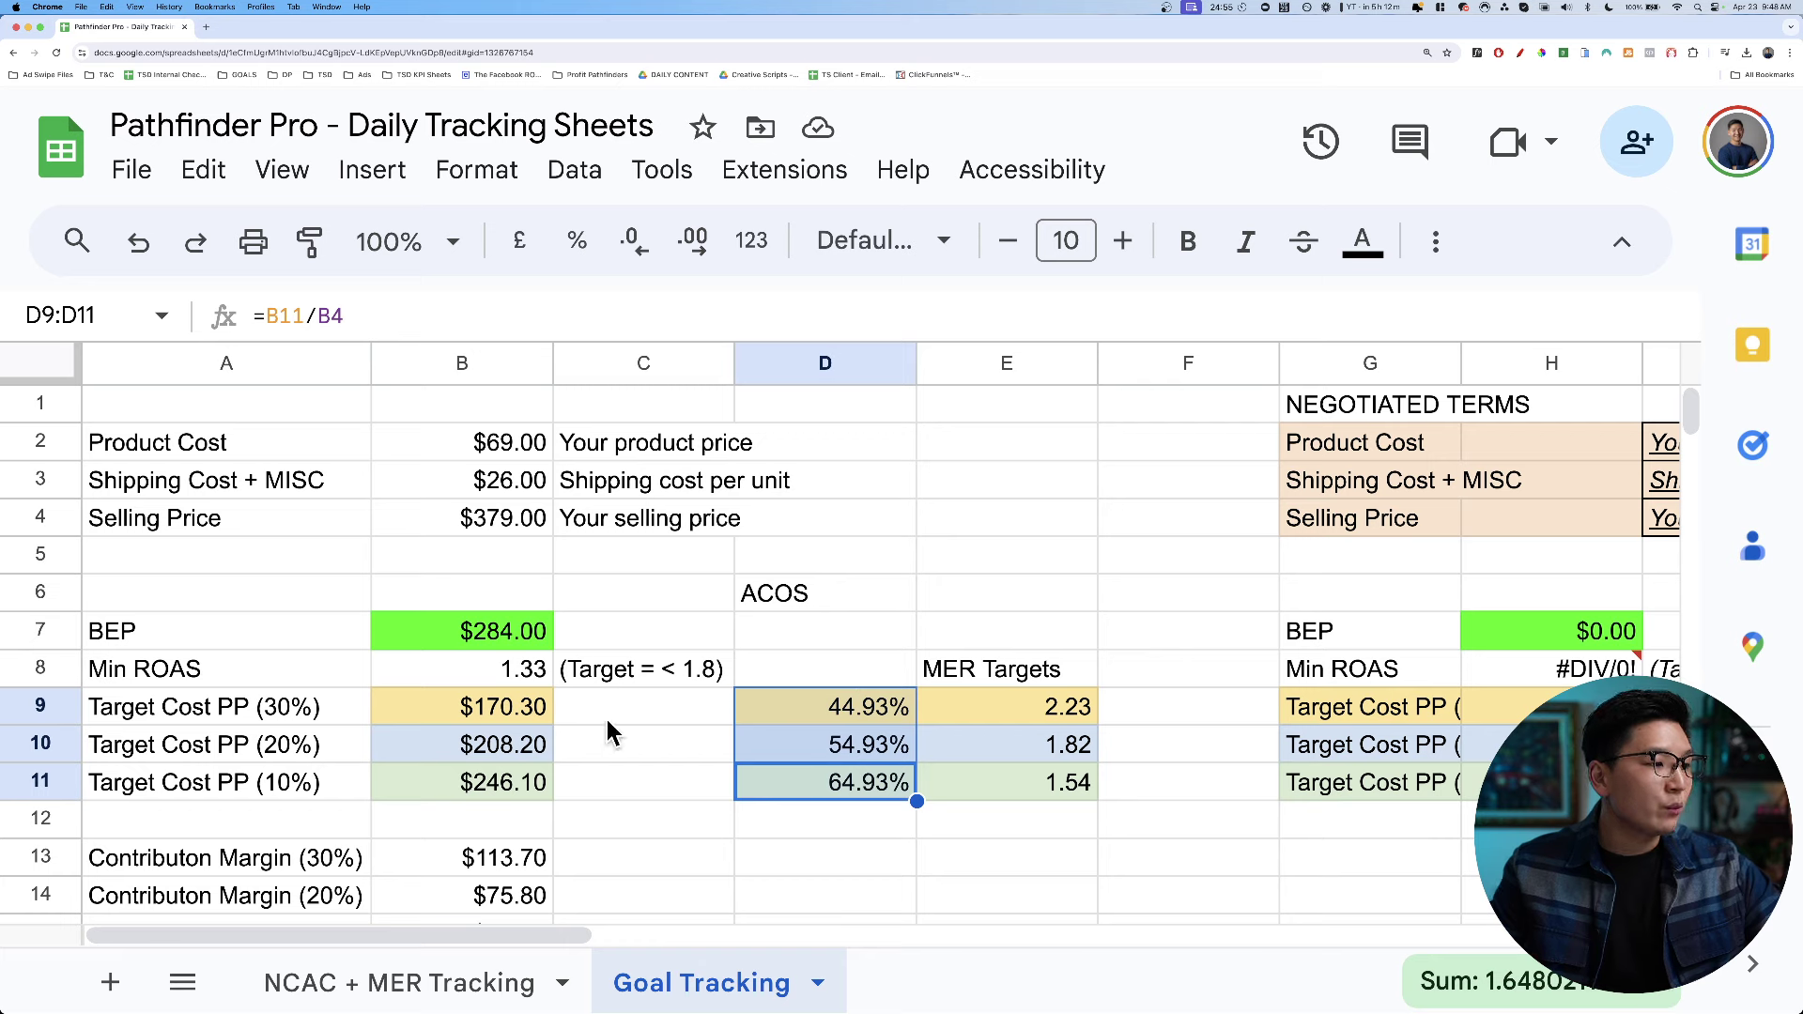
Examine the MER Targets and their formulas in E9:E11 for the 30%, 20% and 10% rows.
left_click_drag(972, 709, 977, 783)
left_click(1162, 782)
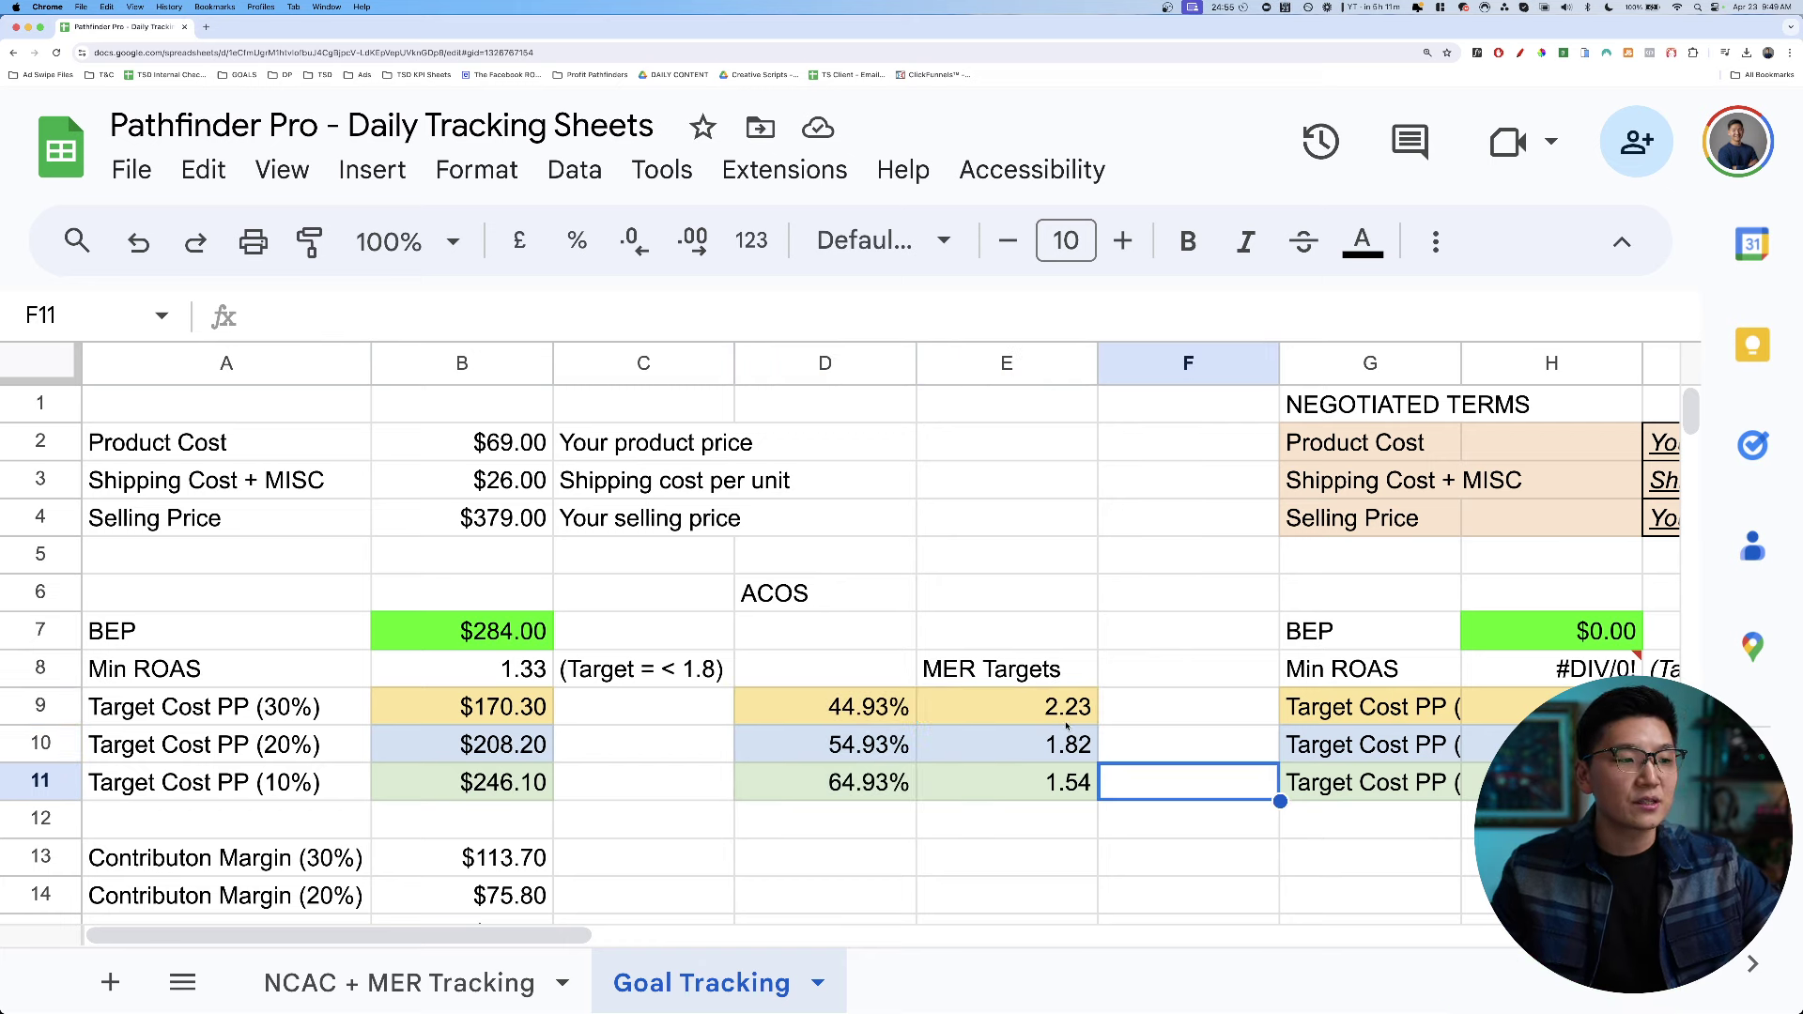
left_click(1024, 717)
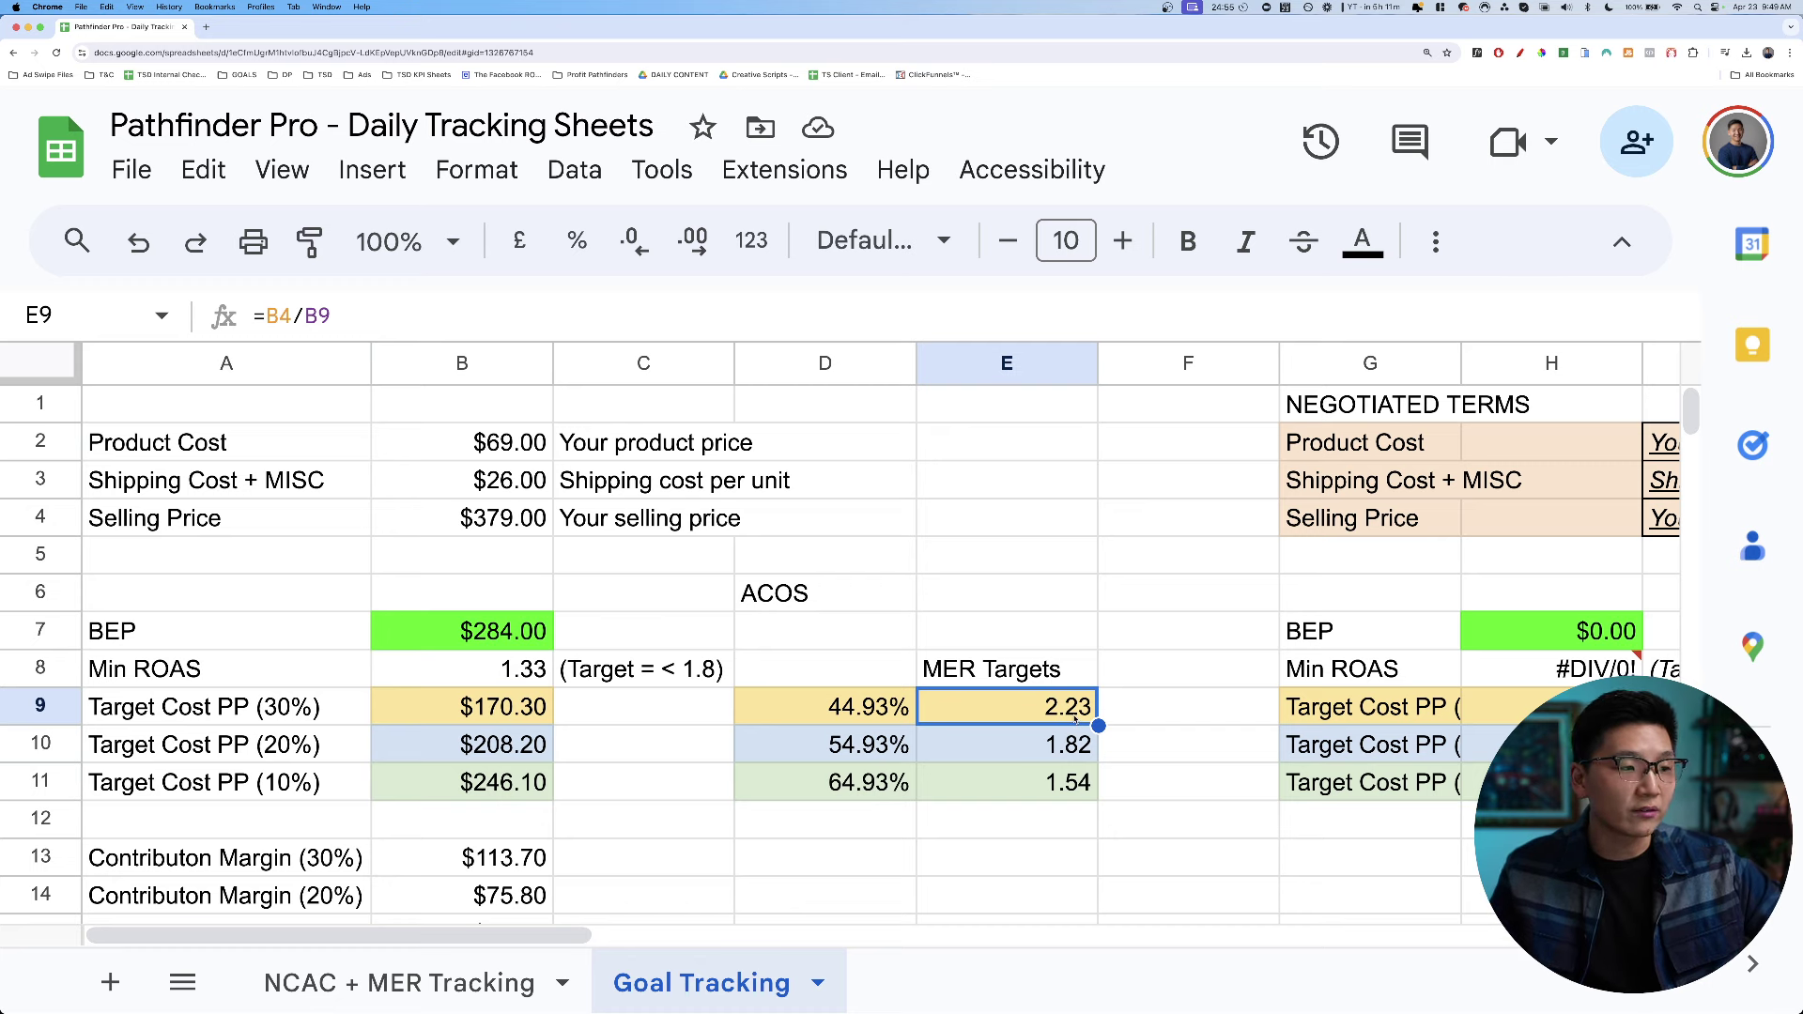
left_click(1069, 746)
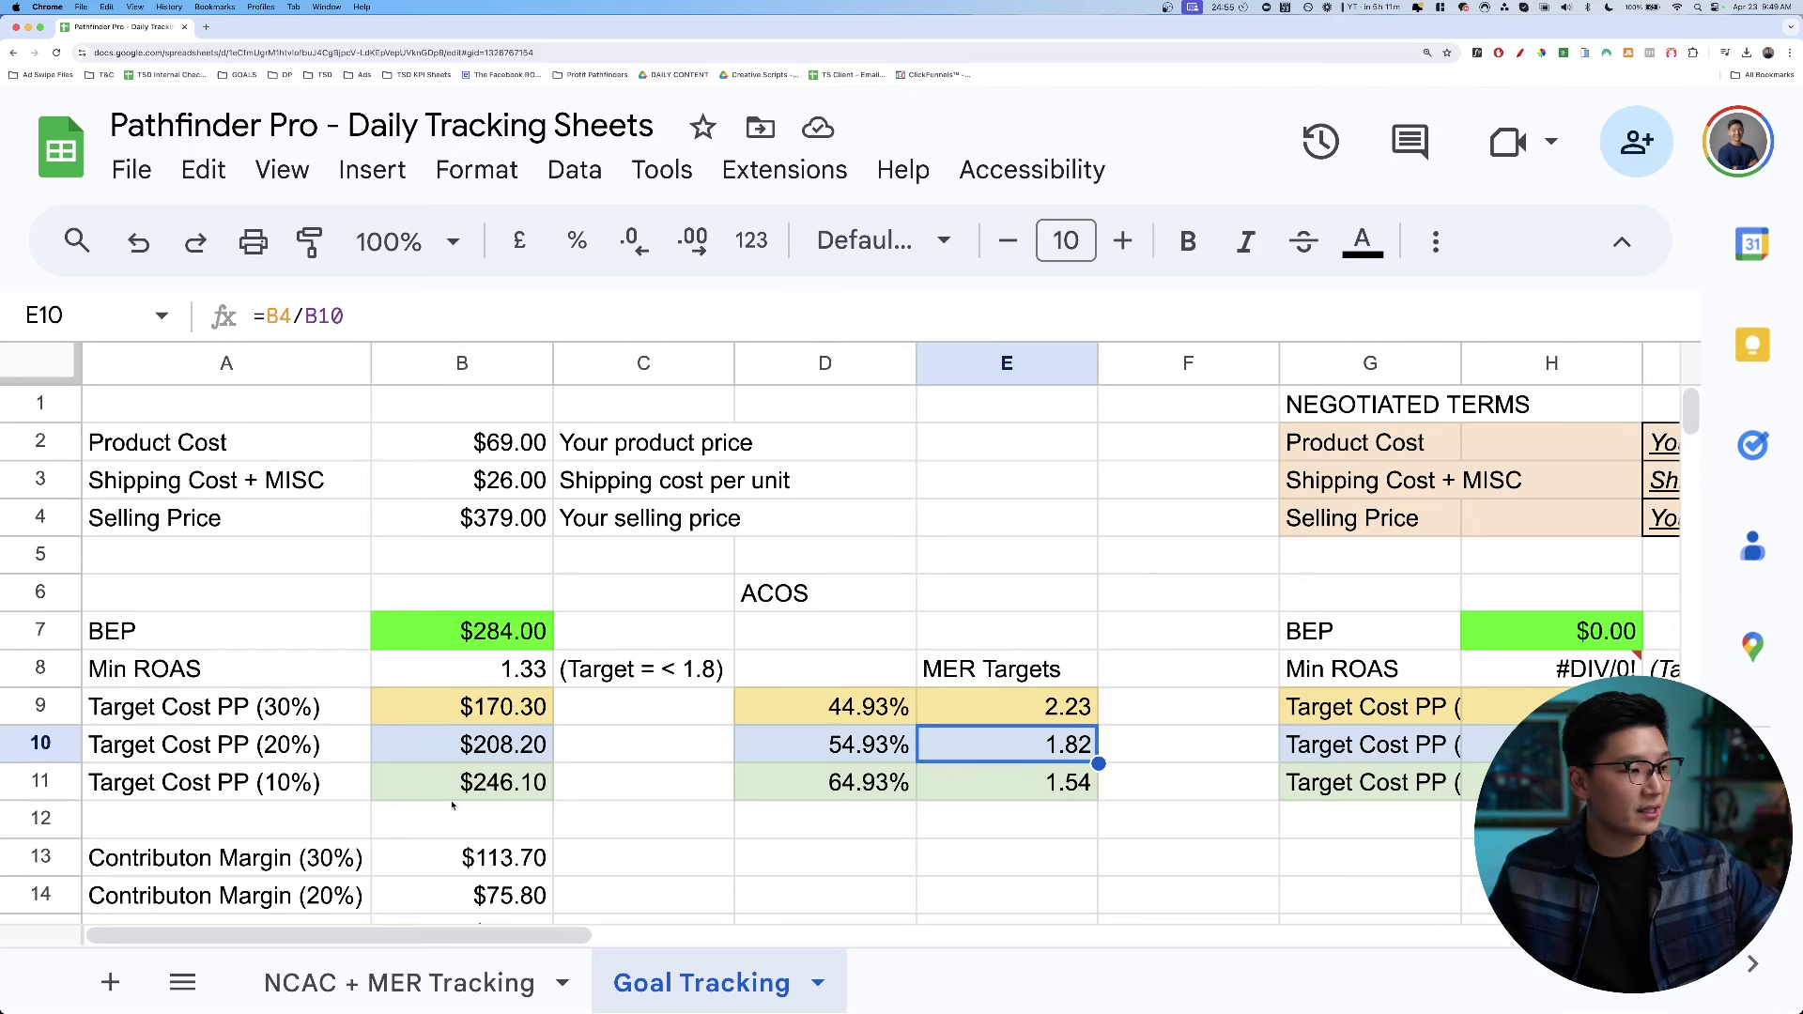
left_click(1011, 785)
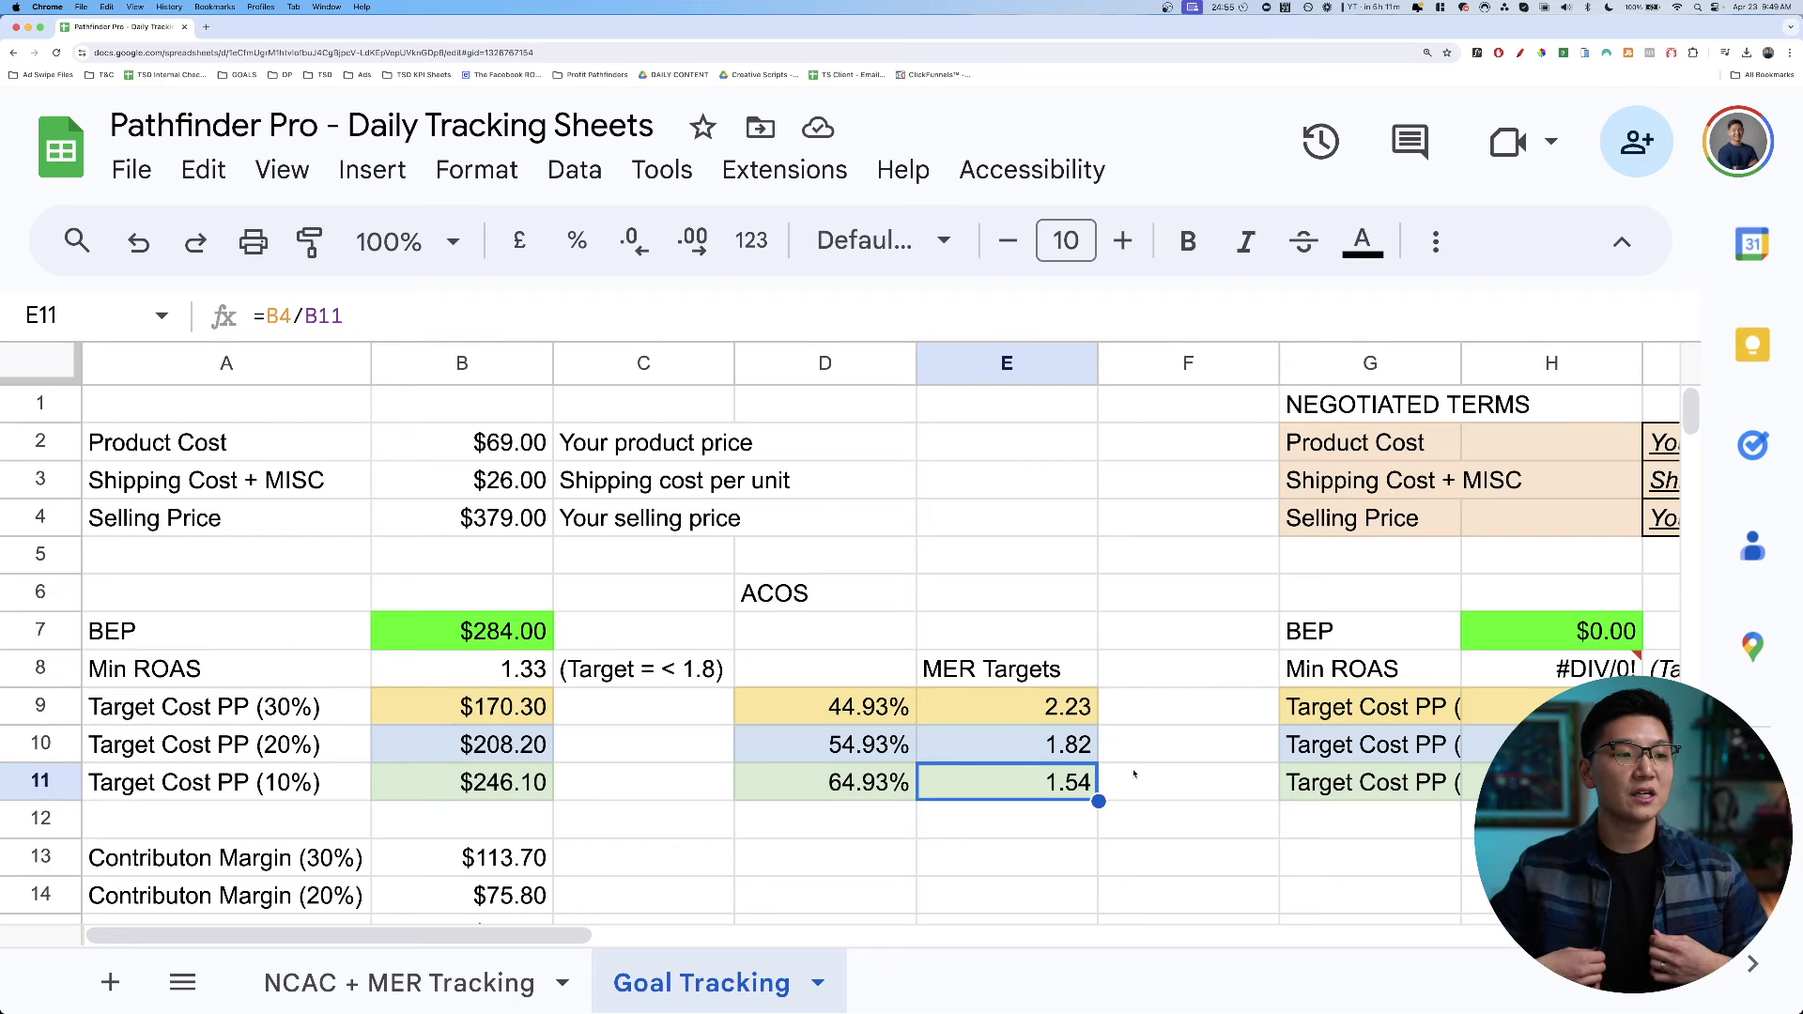
left_click_drag(1068, 714, 1056, 786)
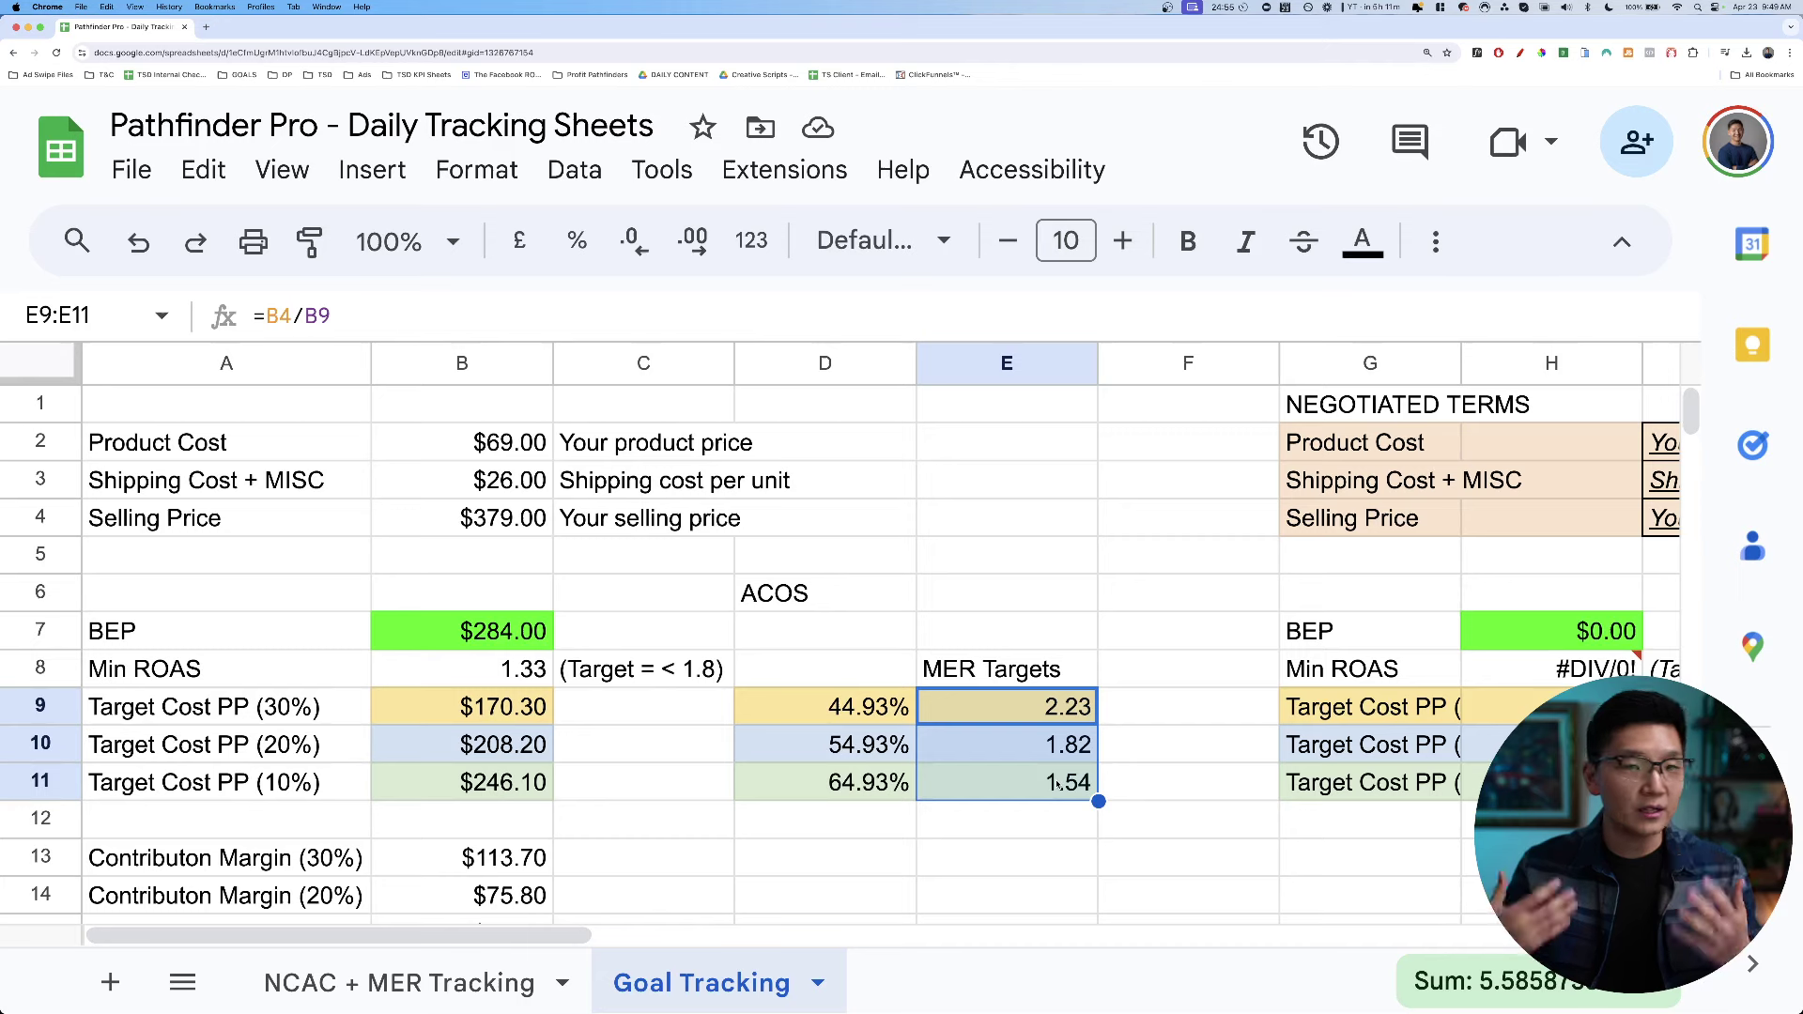
Review the Contribution Margin rows for 30%, 20% and 10% and their formulas in B13:B15.
scroll(1035, 774, "down", 2)
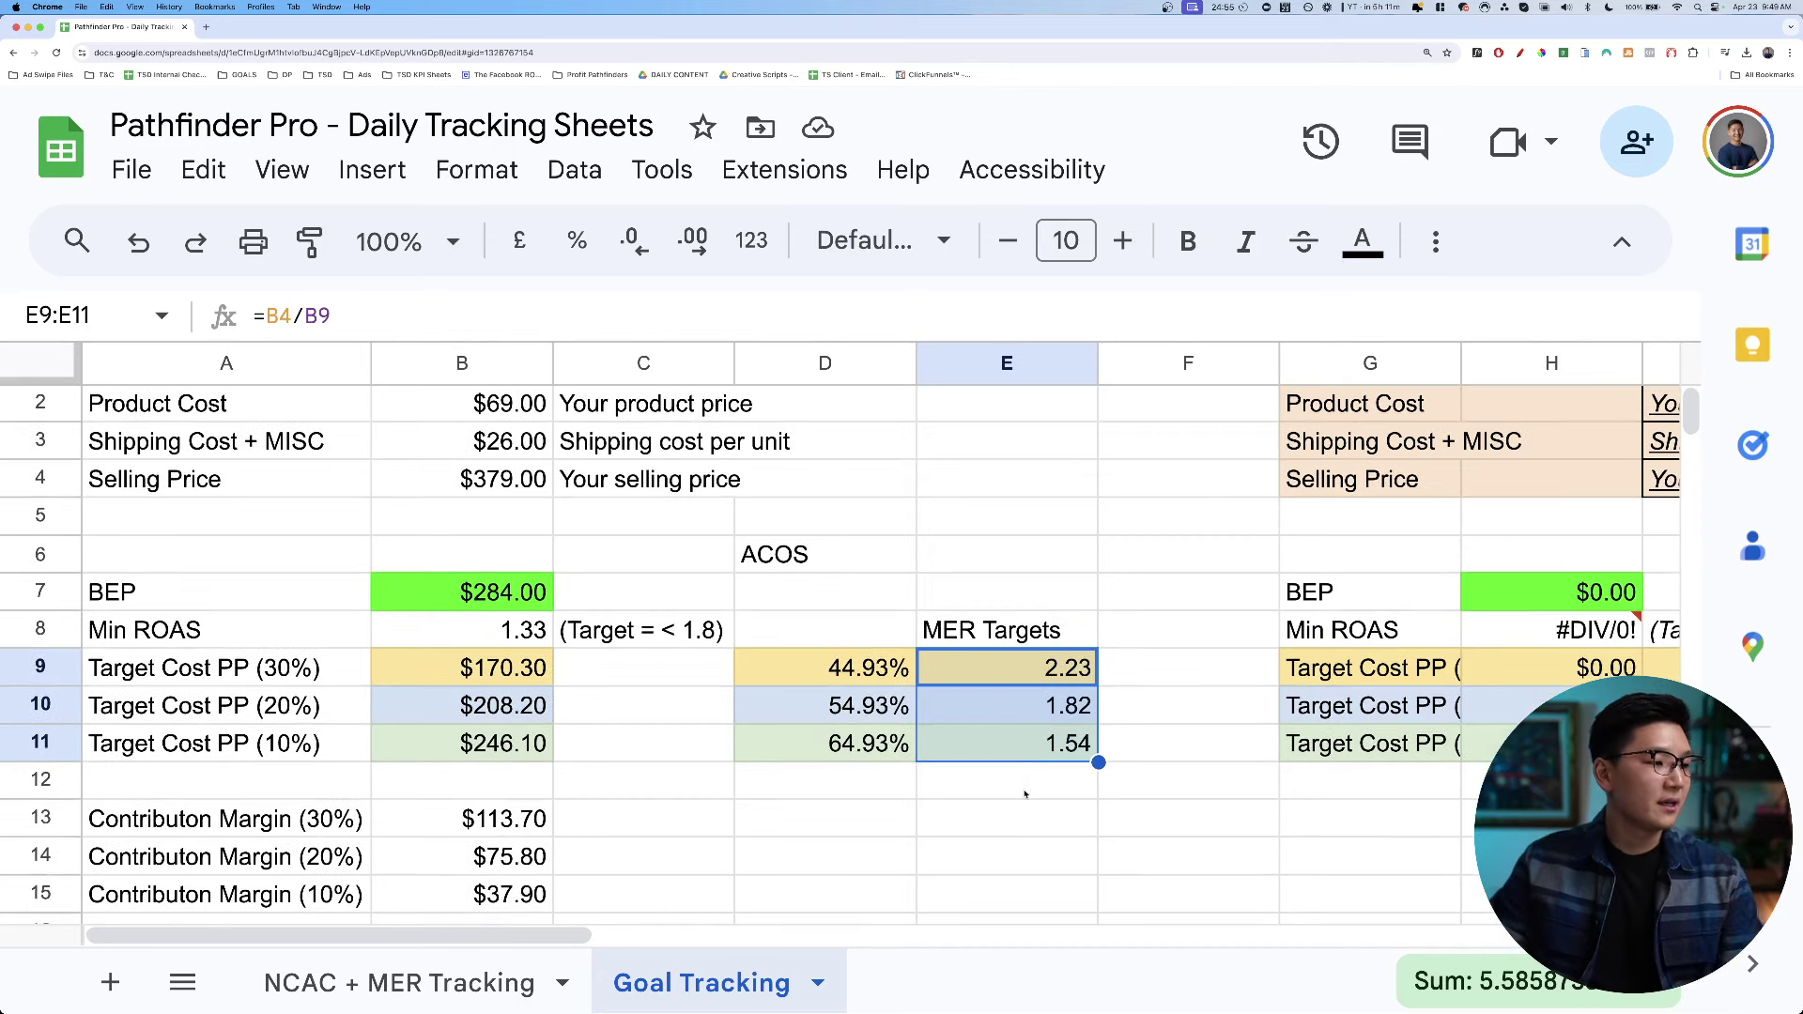
left_click_drag(205, 810, 432, 878)
left_click(216, 809)
left_click(438, 810)
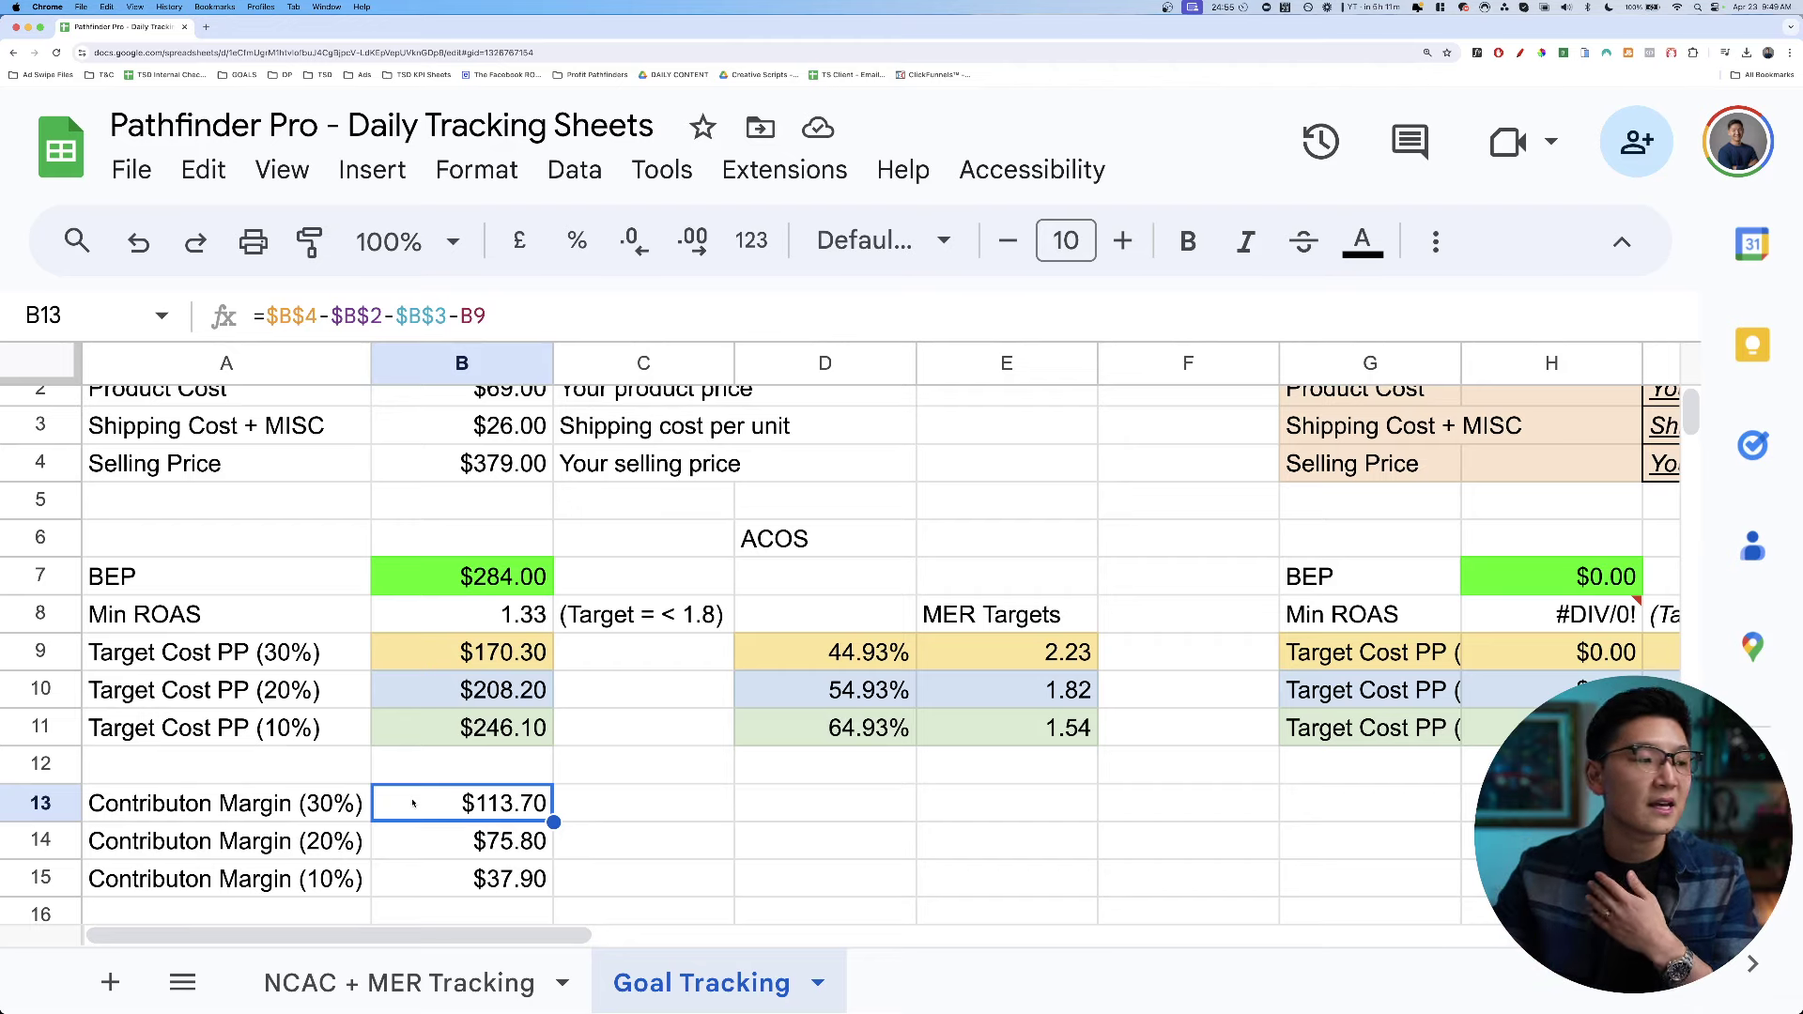
scroll(423, 819, "down", 1)
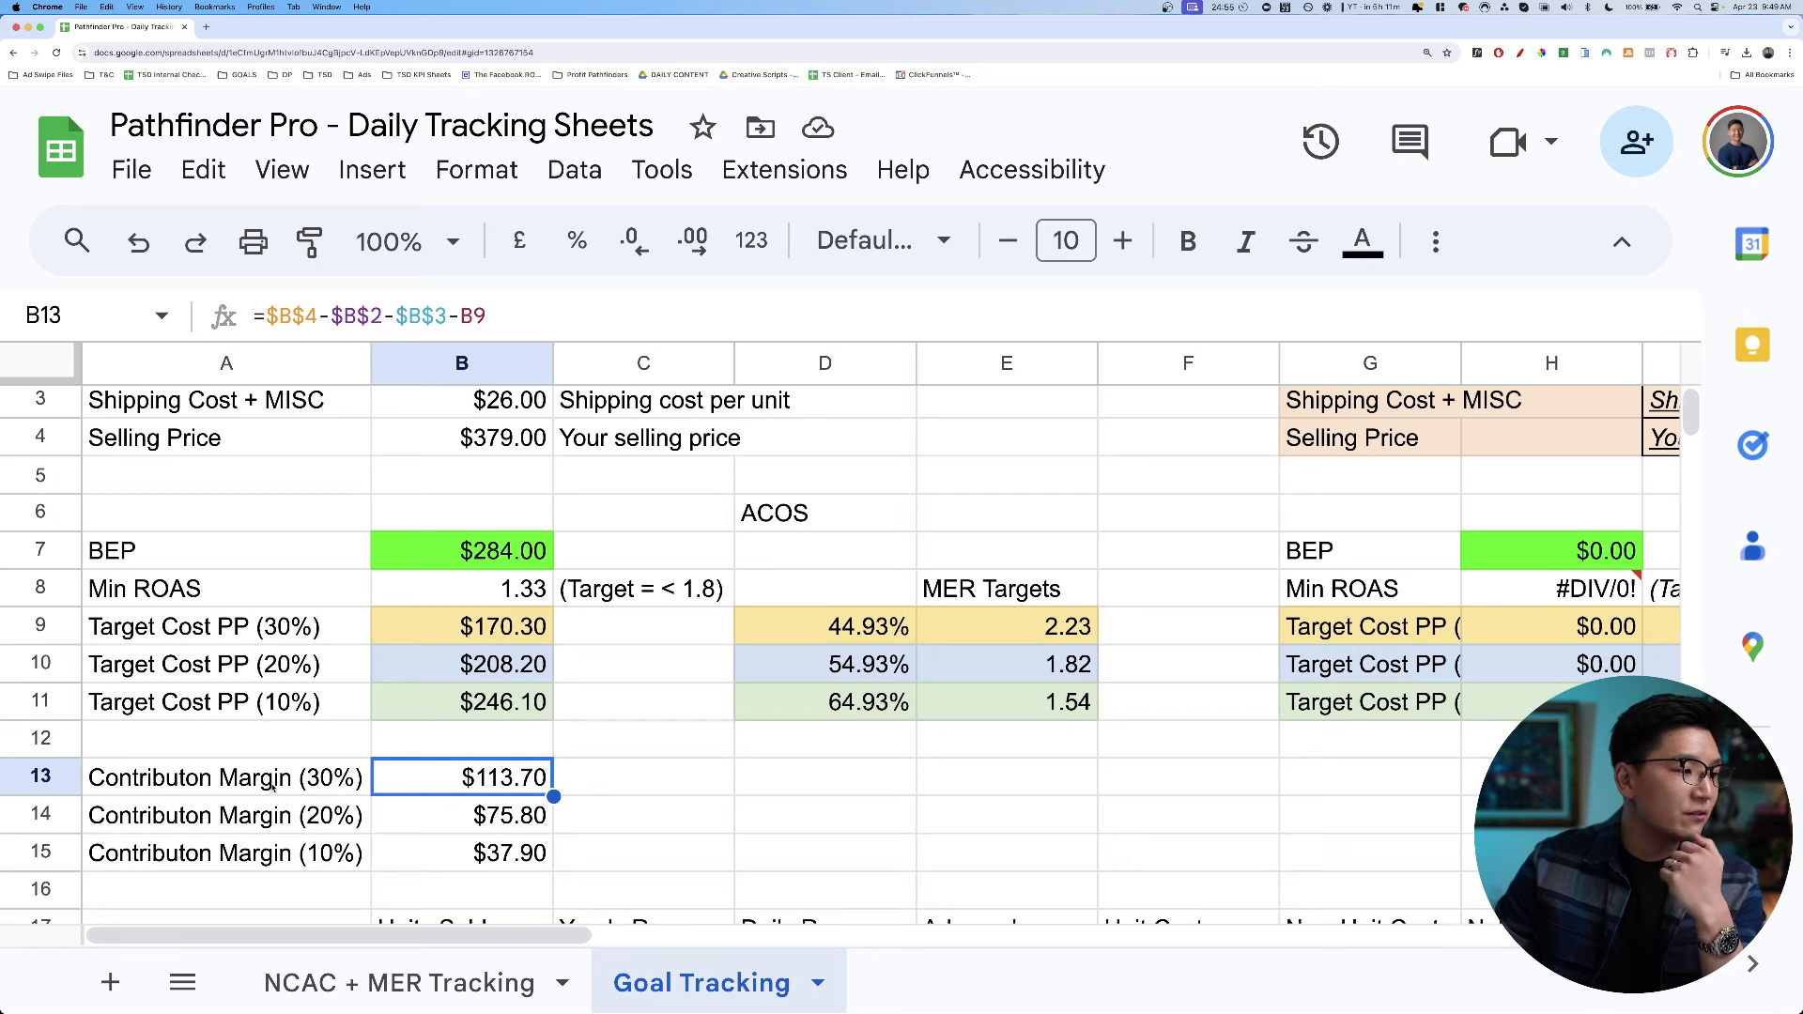
left_click_drag(272, 787, 251, 852)
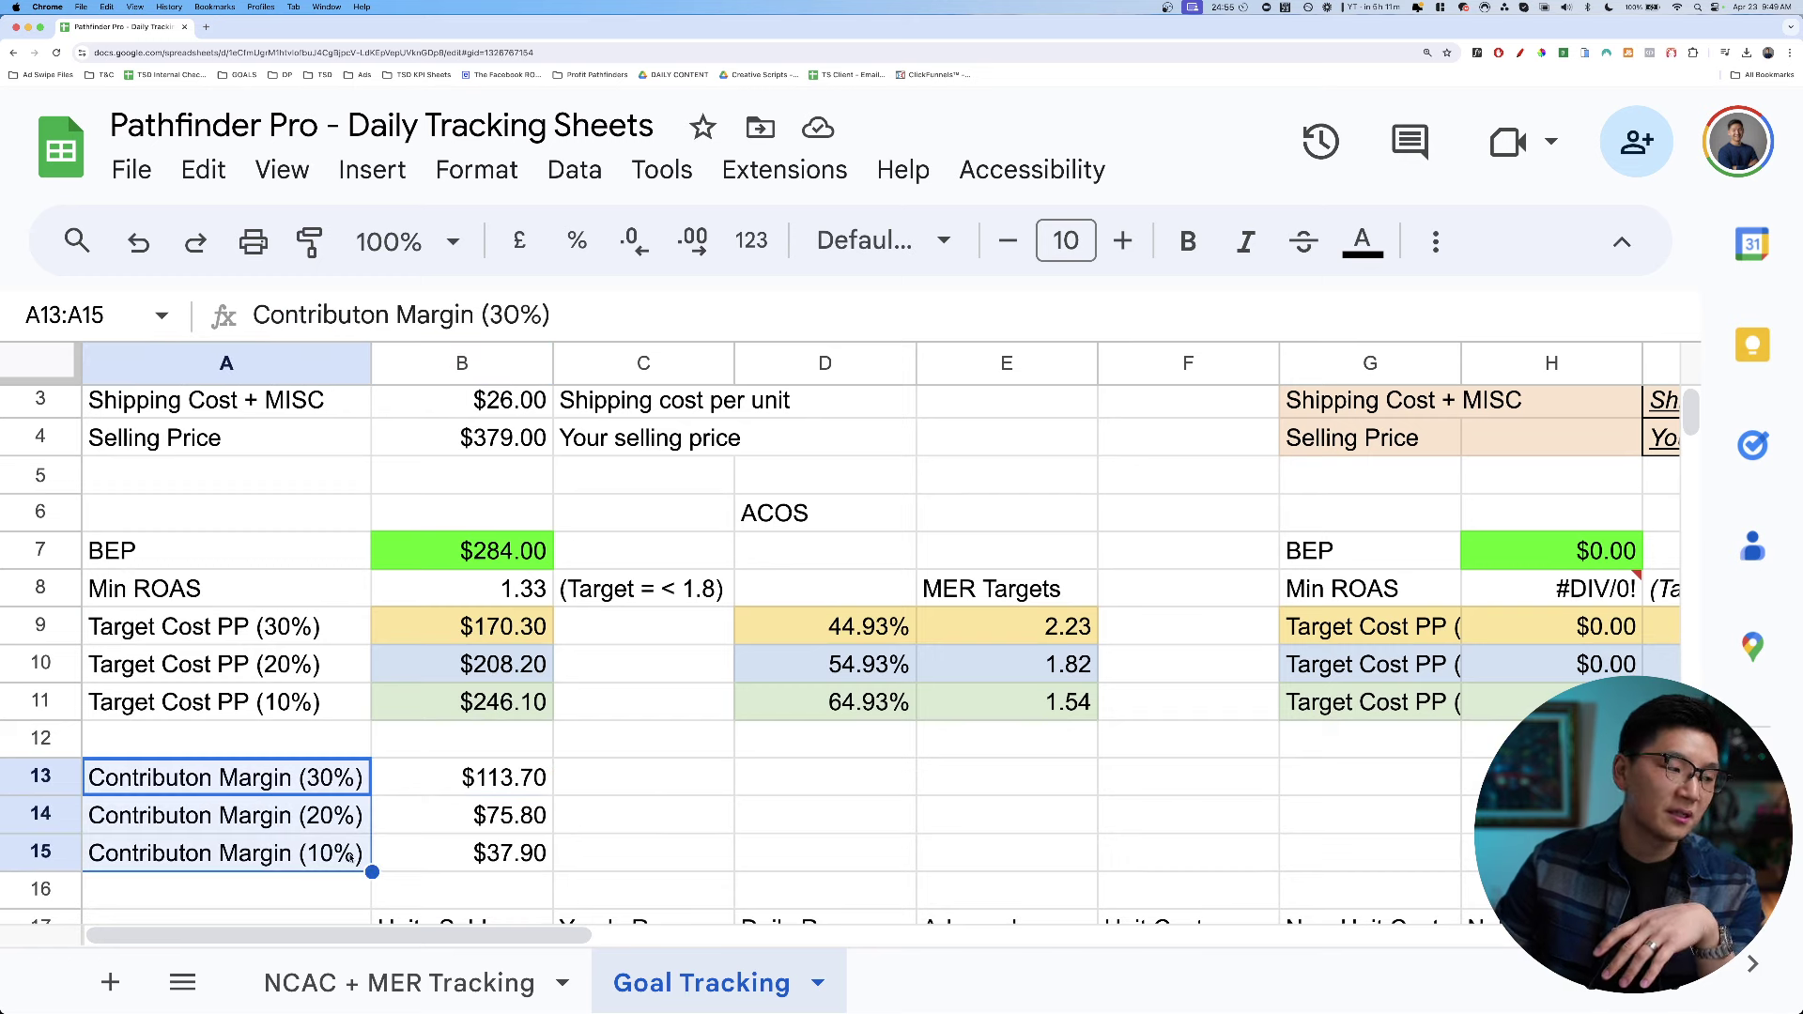
left_click_drag(477, 780, 470, 850)
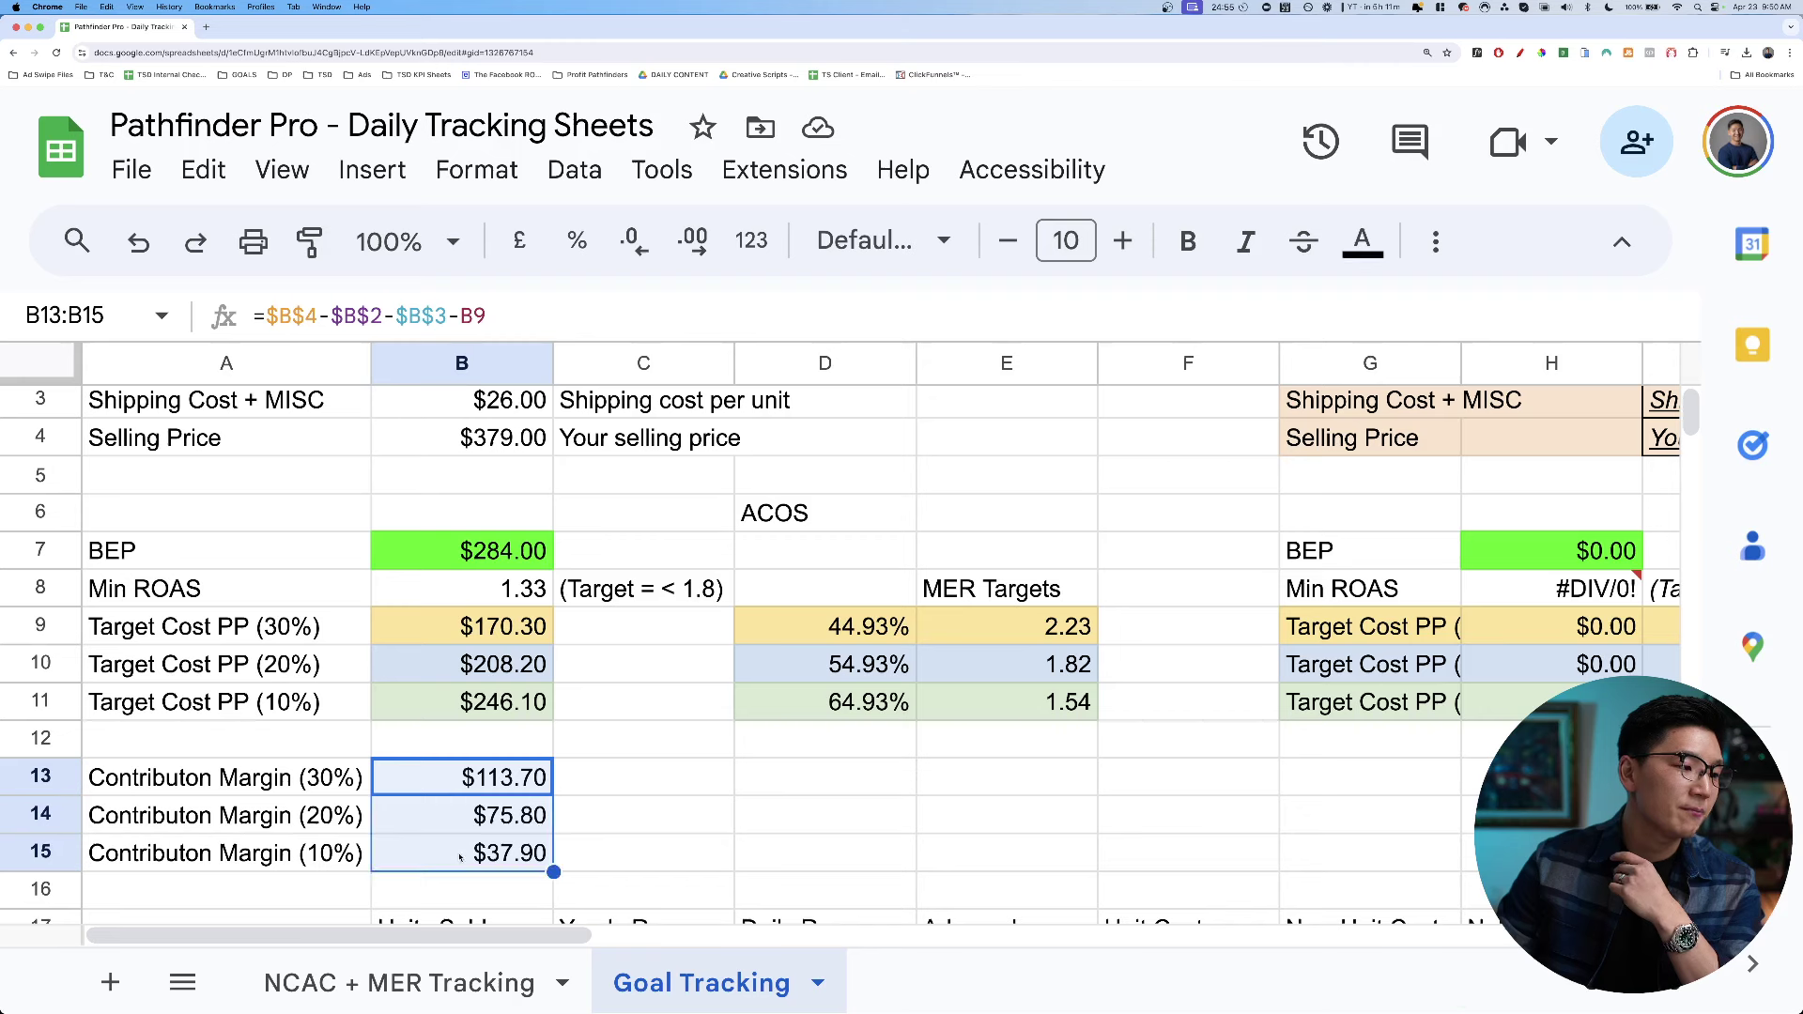
left_click(482, 779)
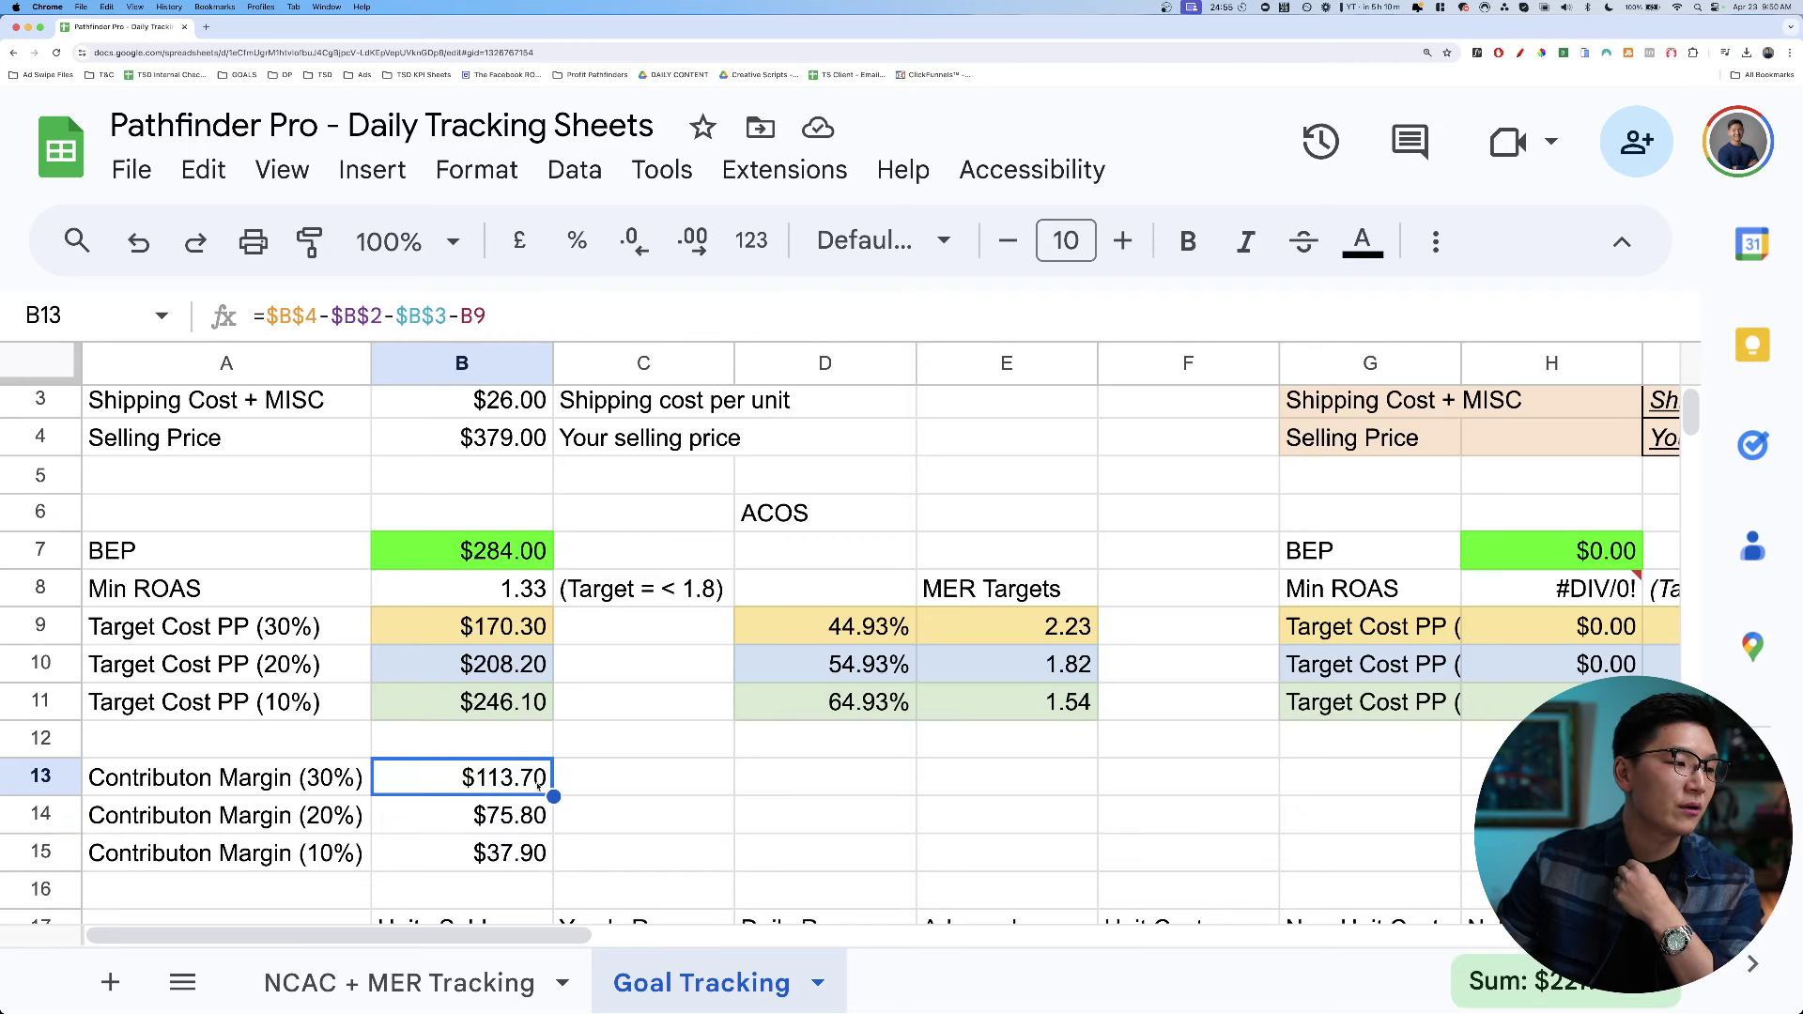
left_click(274, 831)
left_click(507, 822)
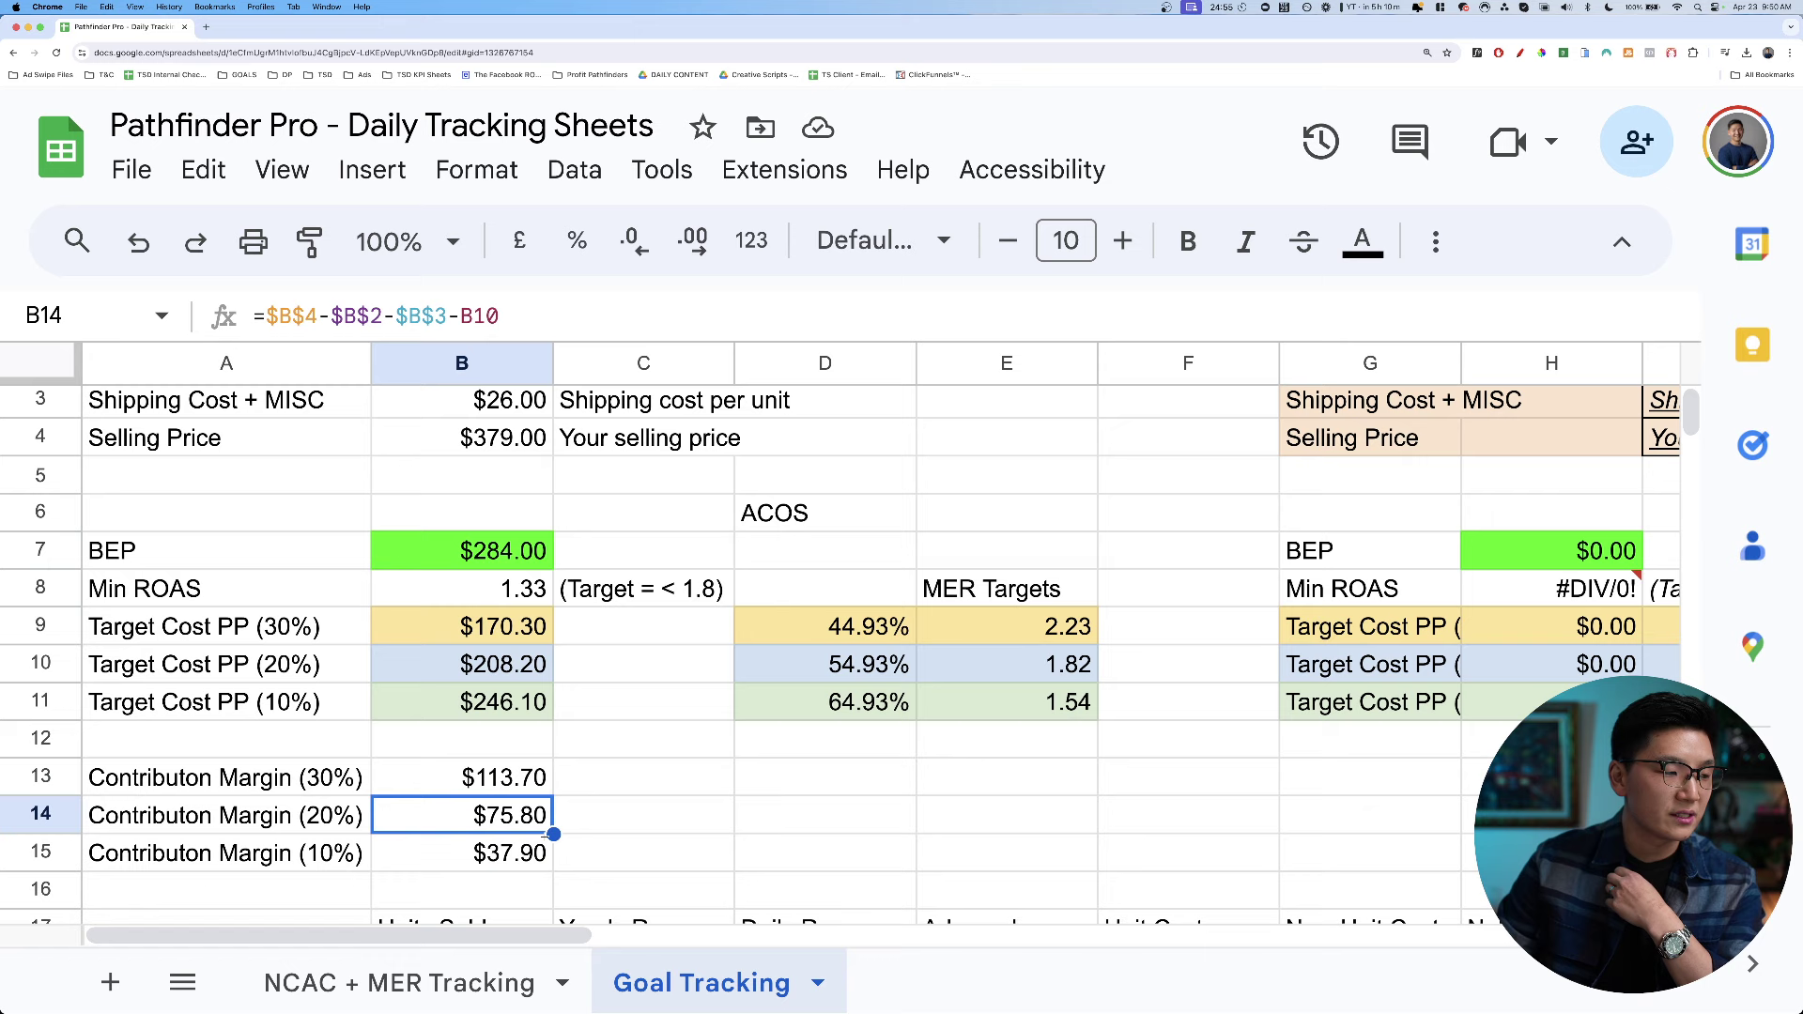
left_click(252, 860)
left_click(432, 854)
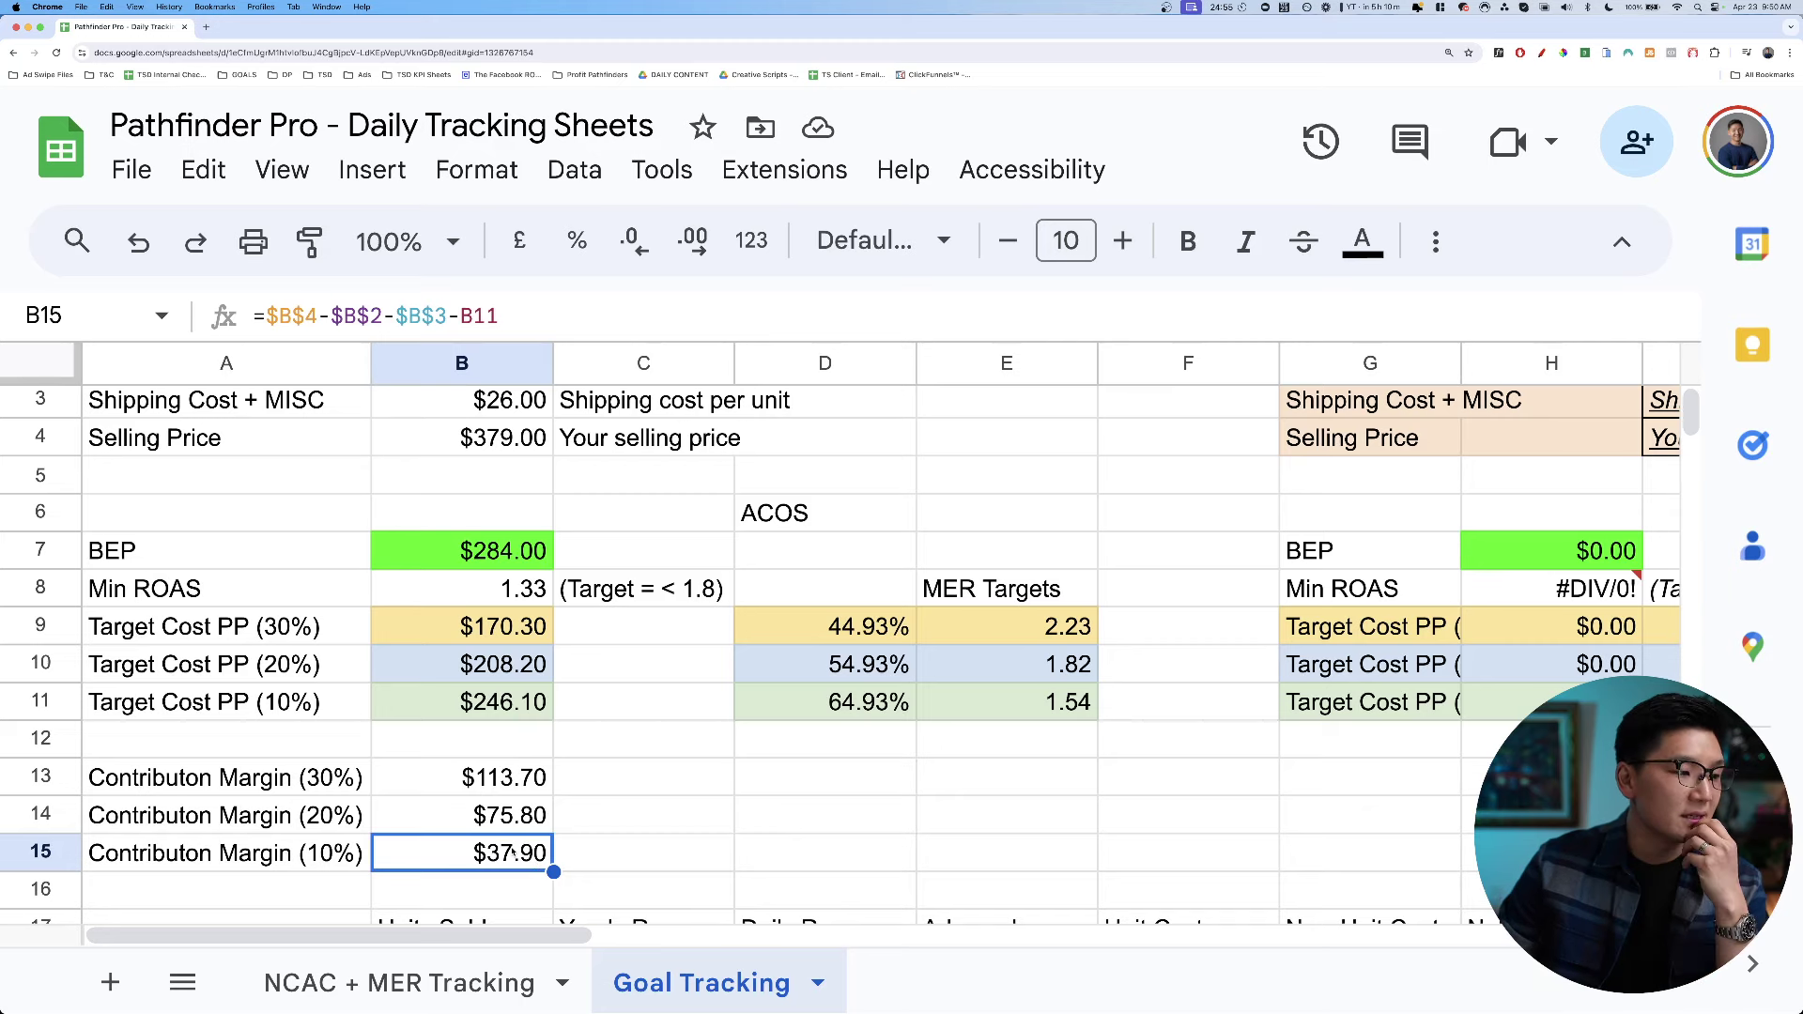
Compare the Min ROAS in B8 with the 30% MER target in E9.
scroll(526, 840, "down", 1)
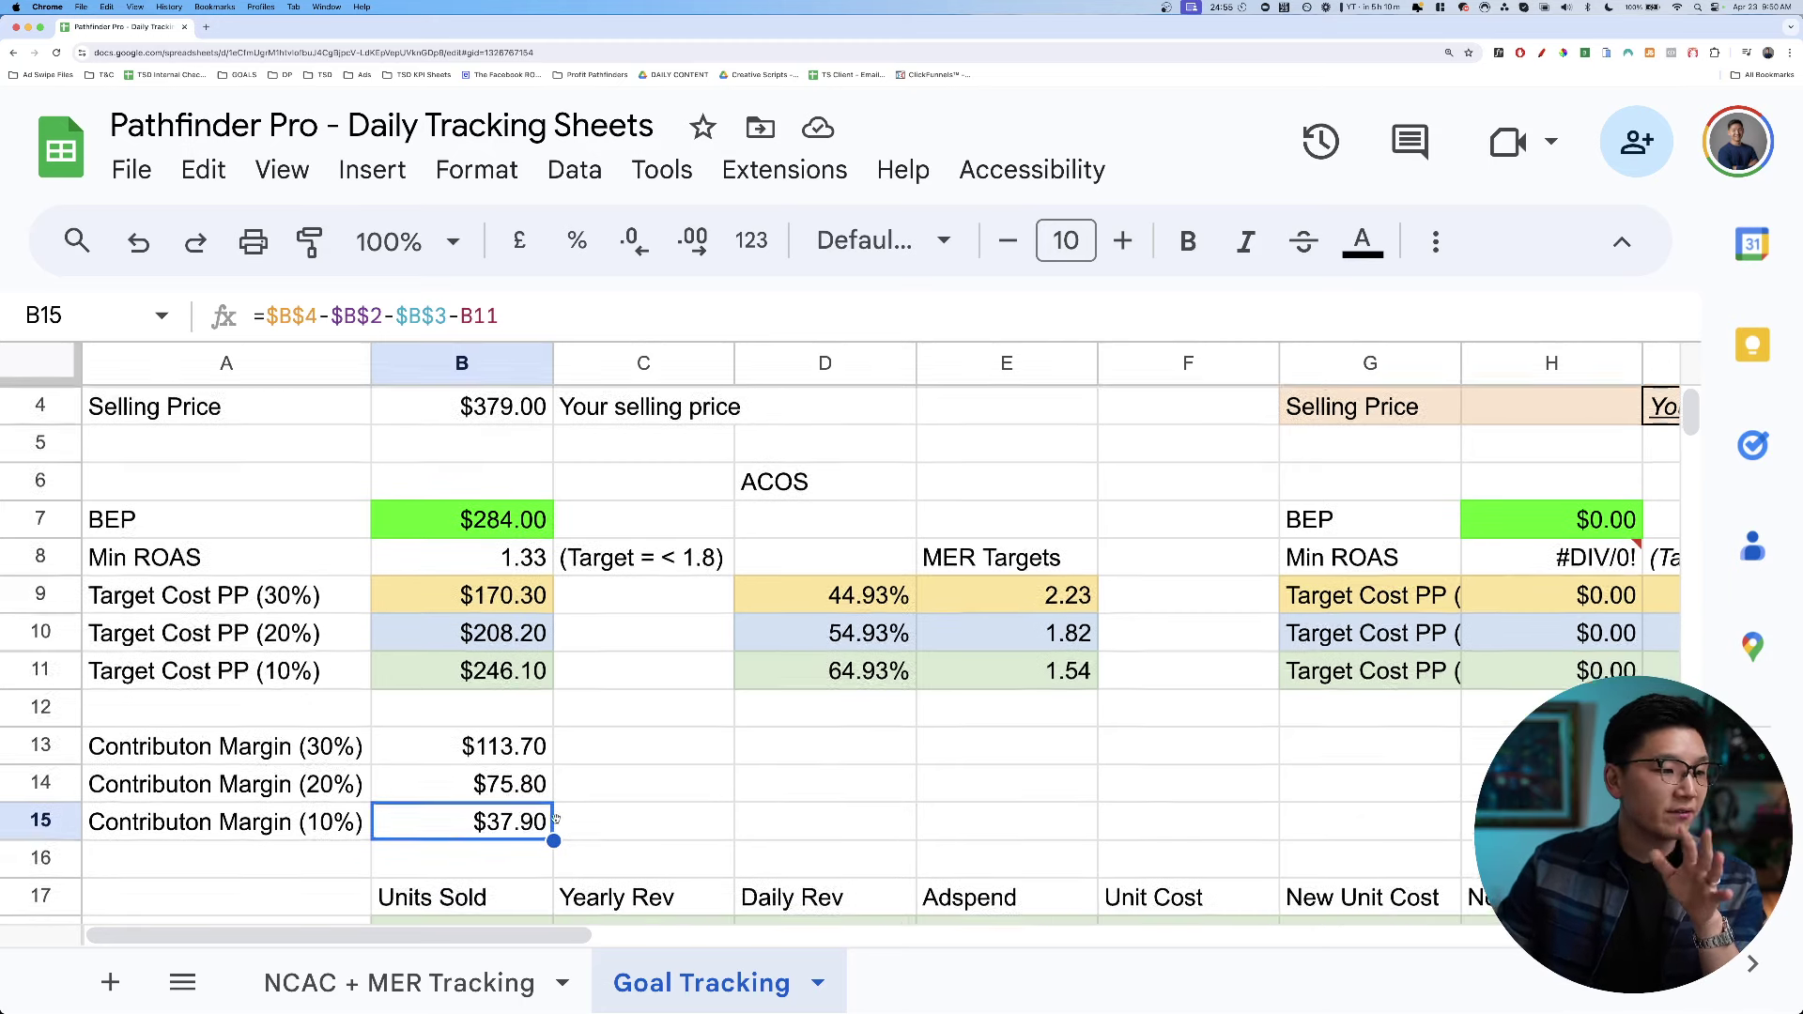
scroll(566, 800, "up", 1)
scroll(566, 804, "up", 1)
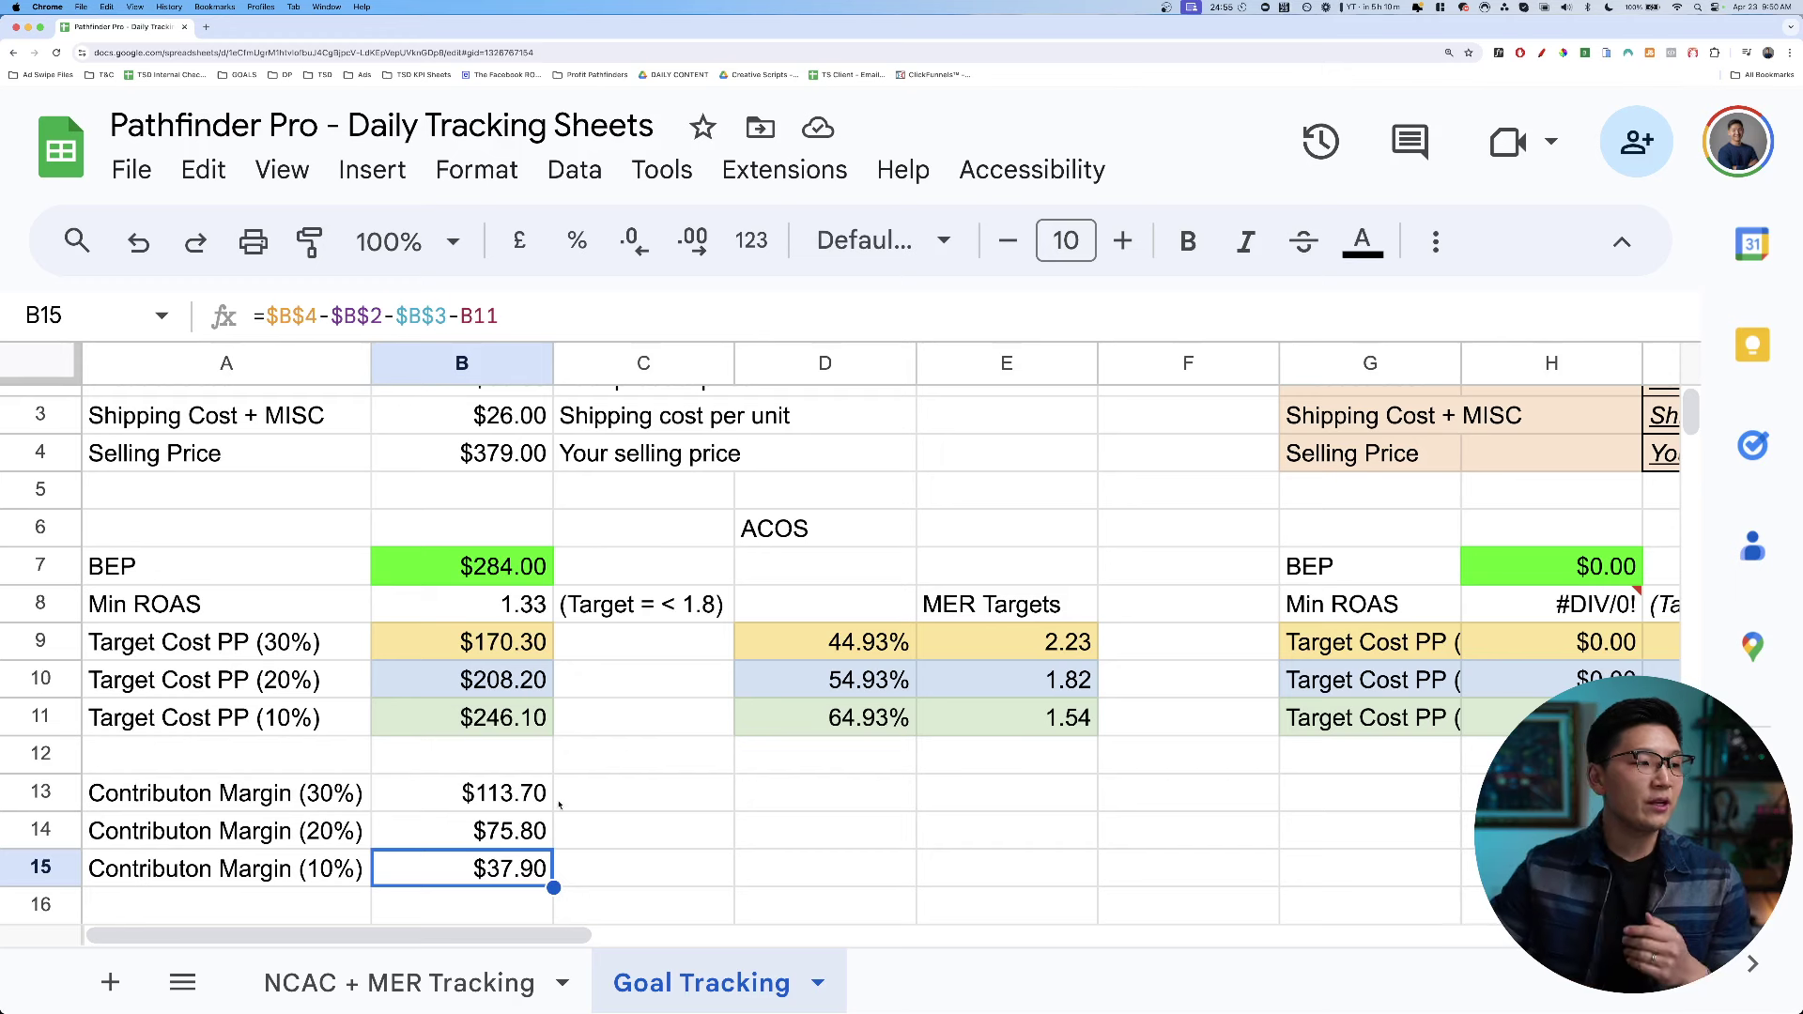
left_click(524, 615)
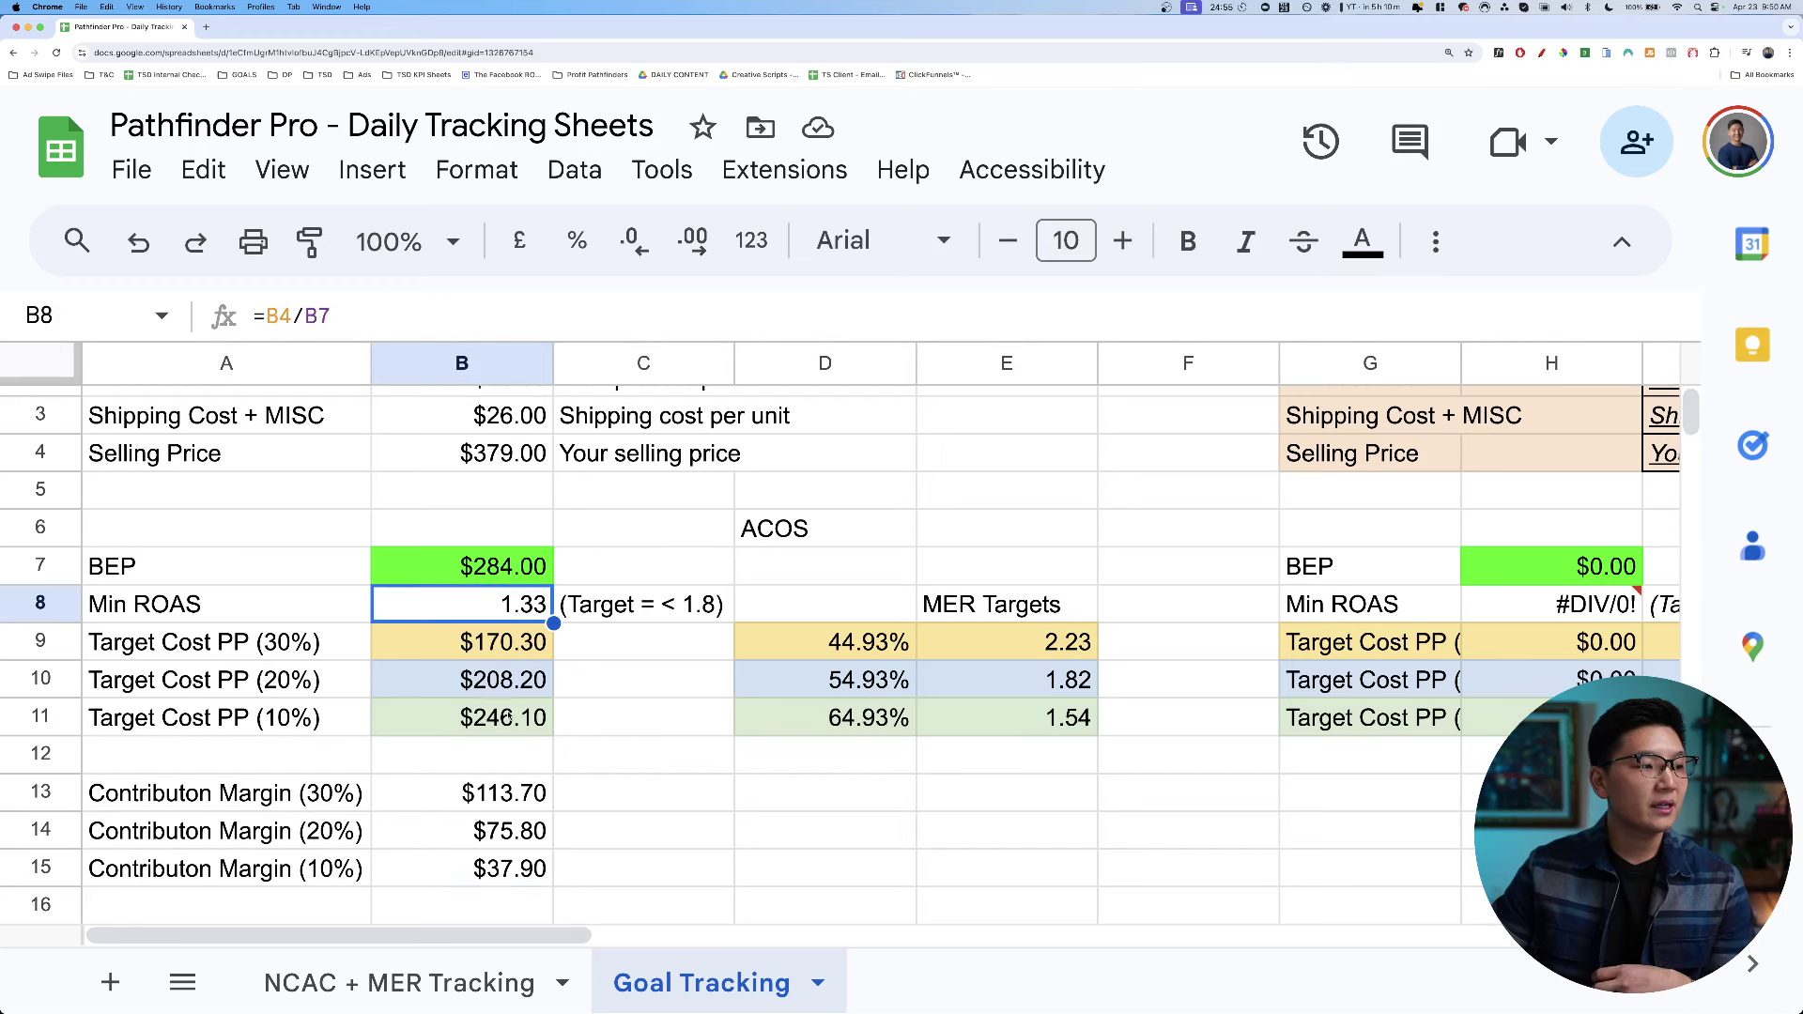
left_click(1073, 657)
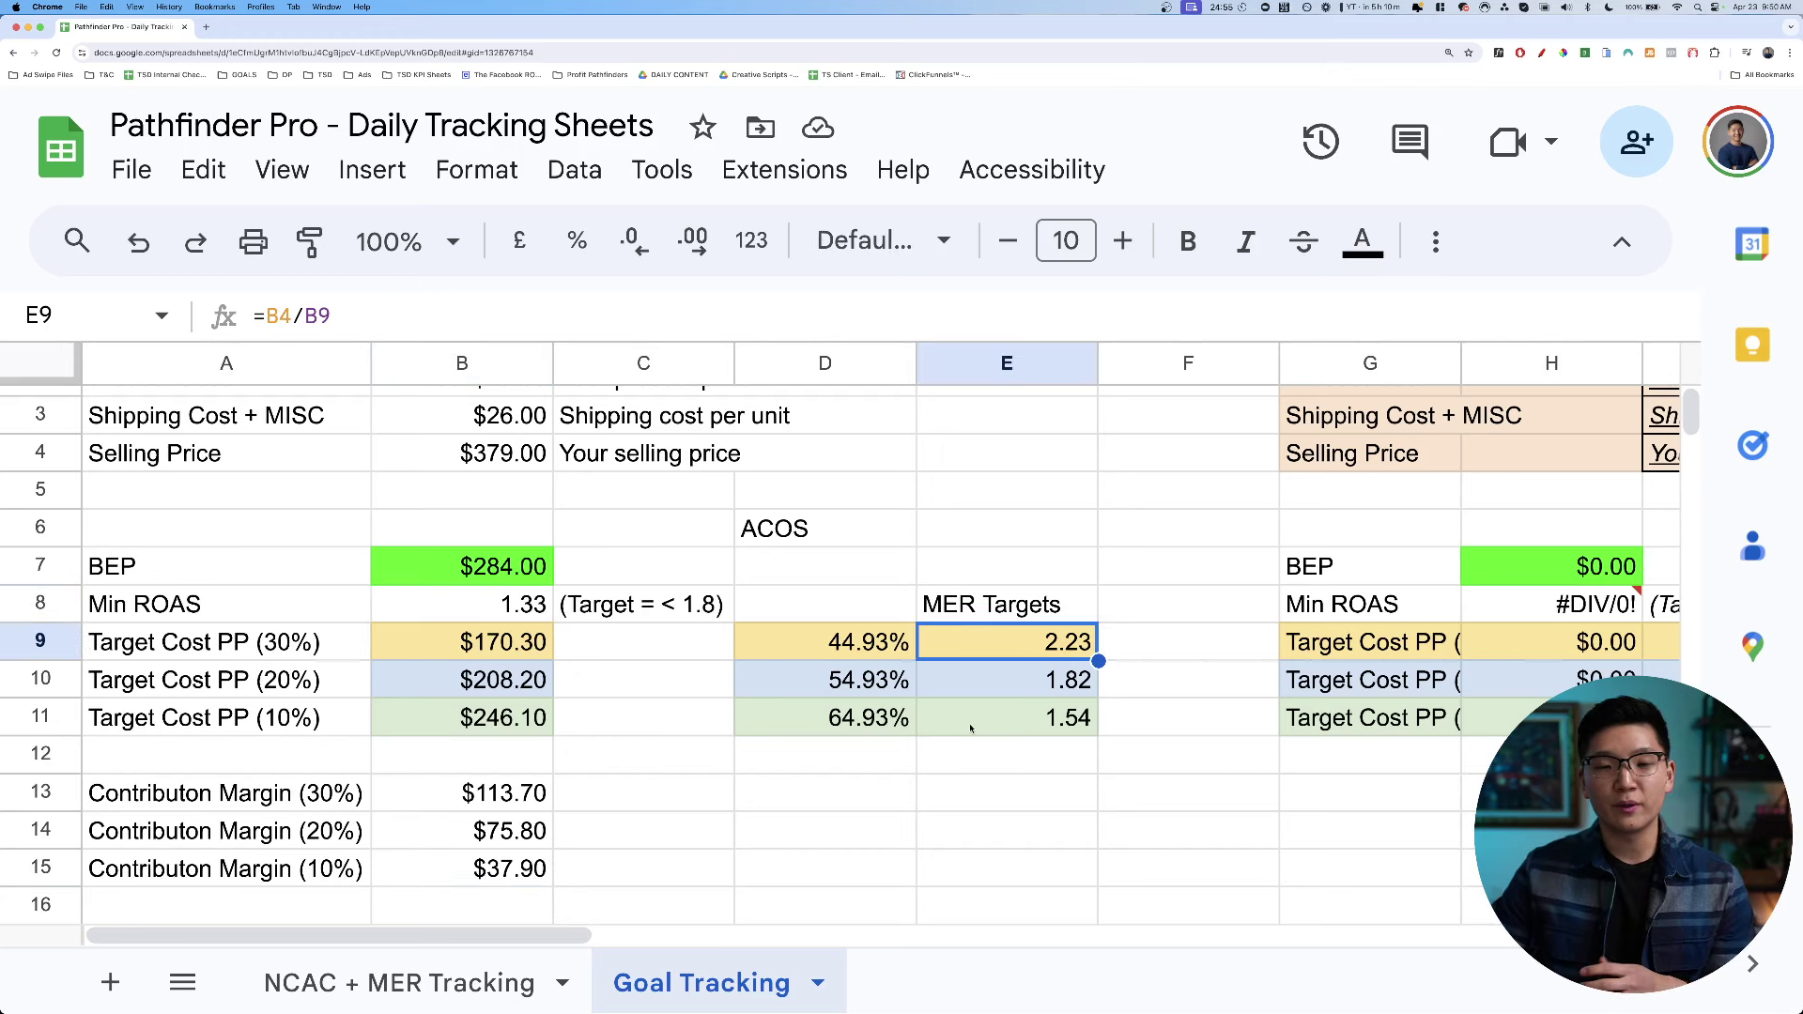
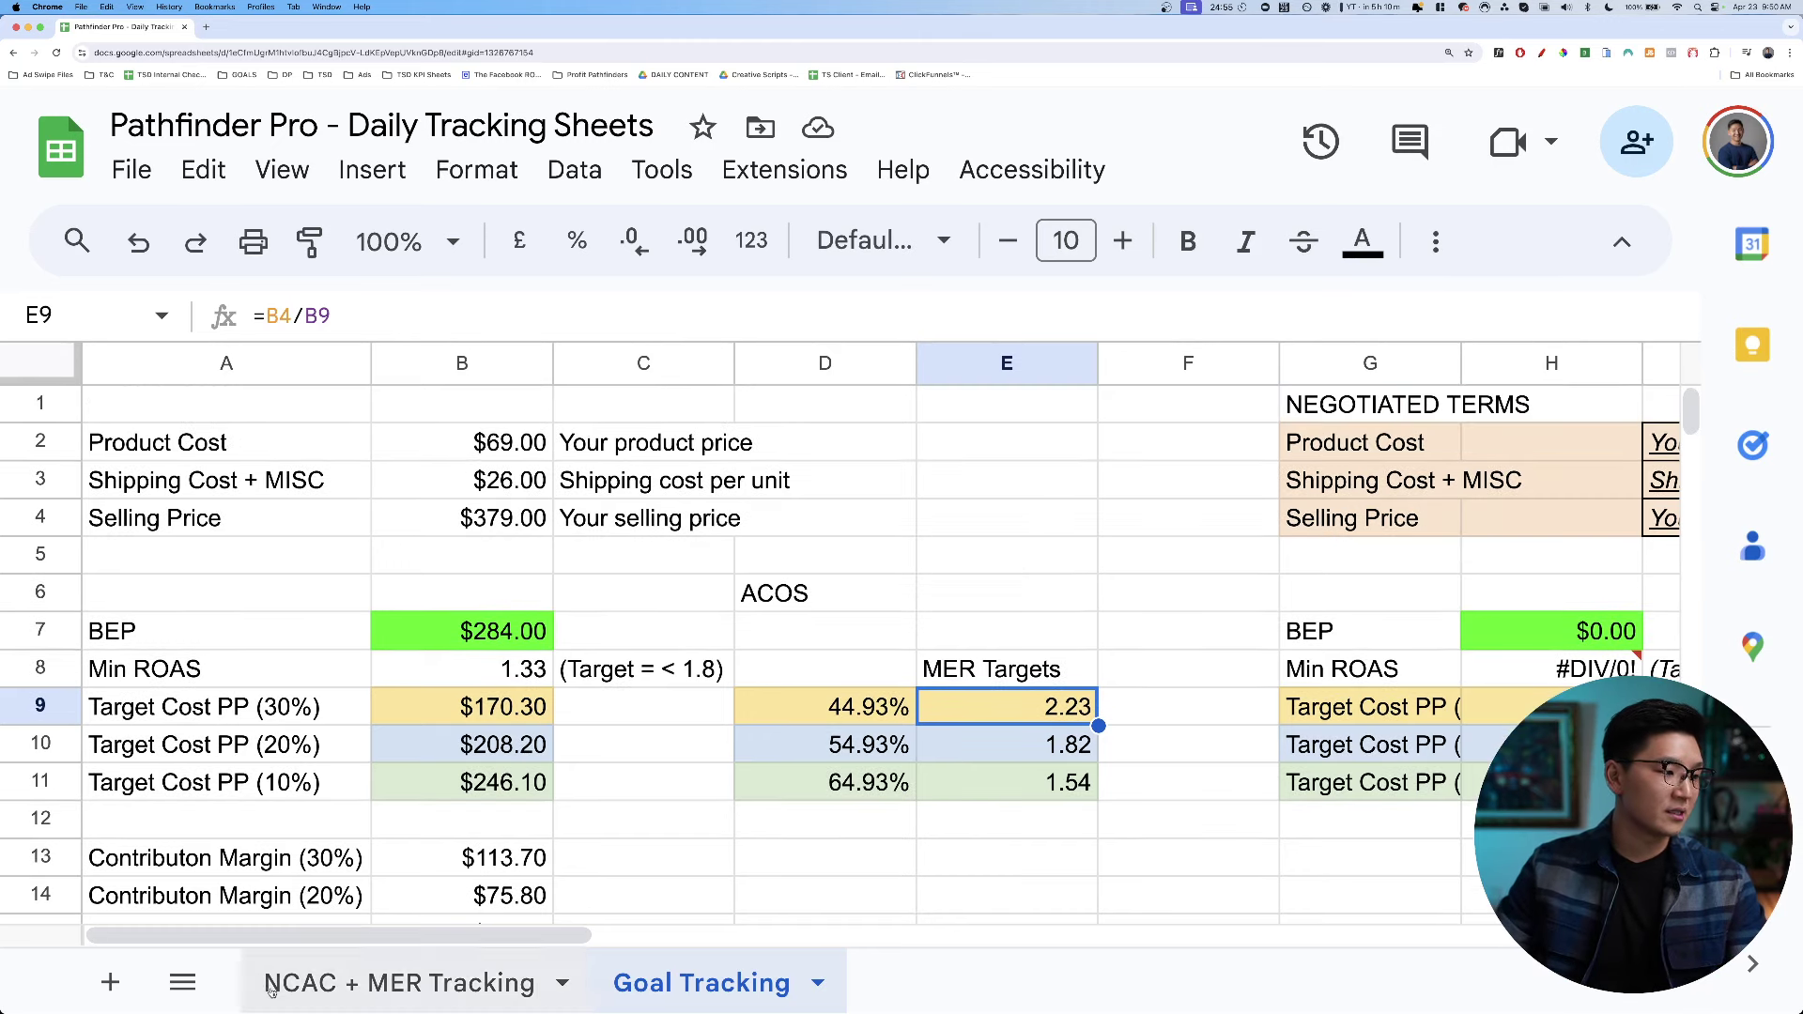
Add a new blank sheet to the workbook and enter 100 in cell B2.
left_click(110, 982)
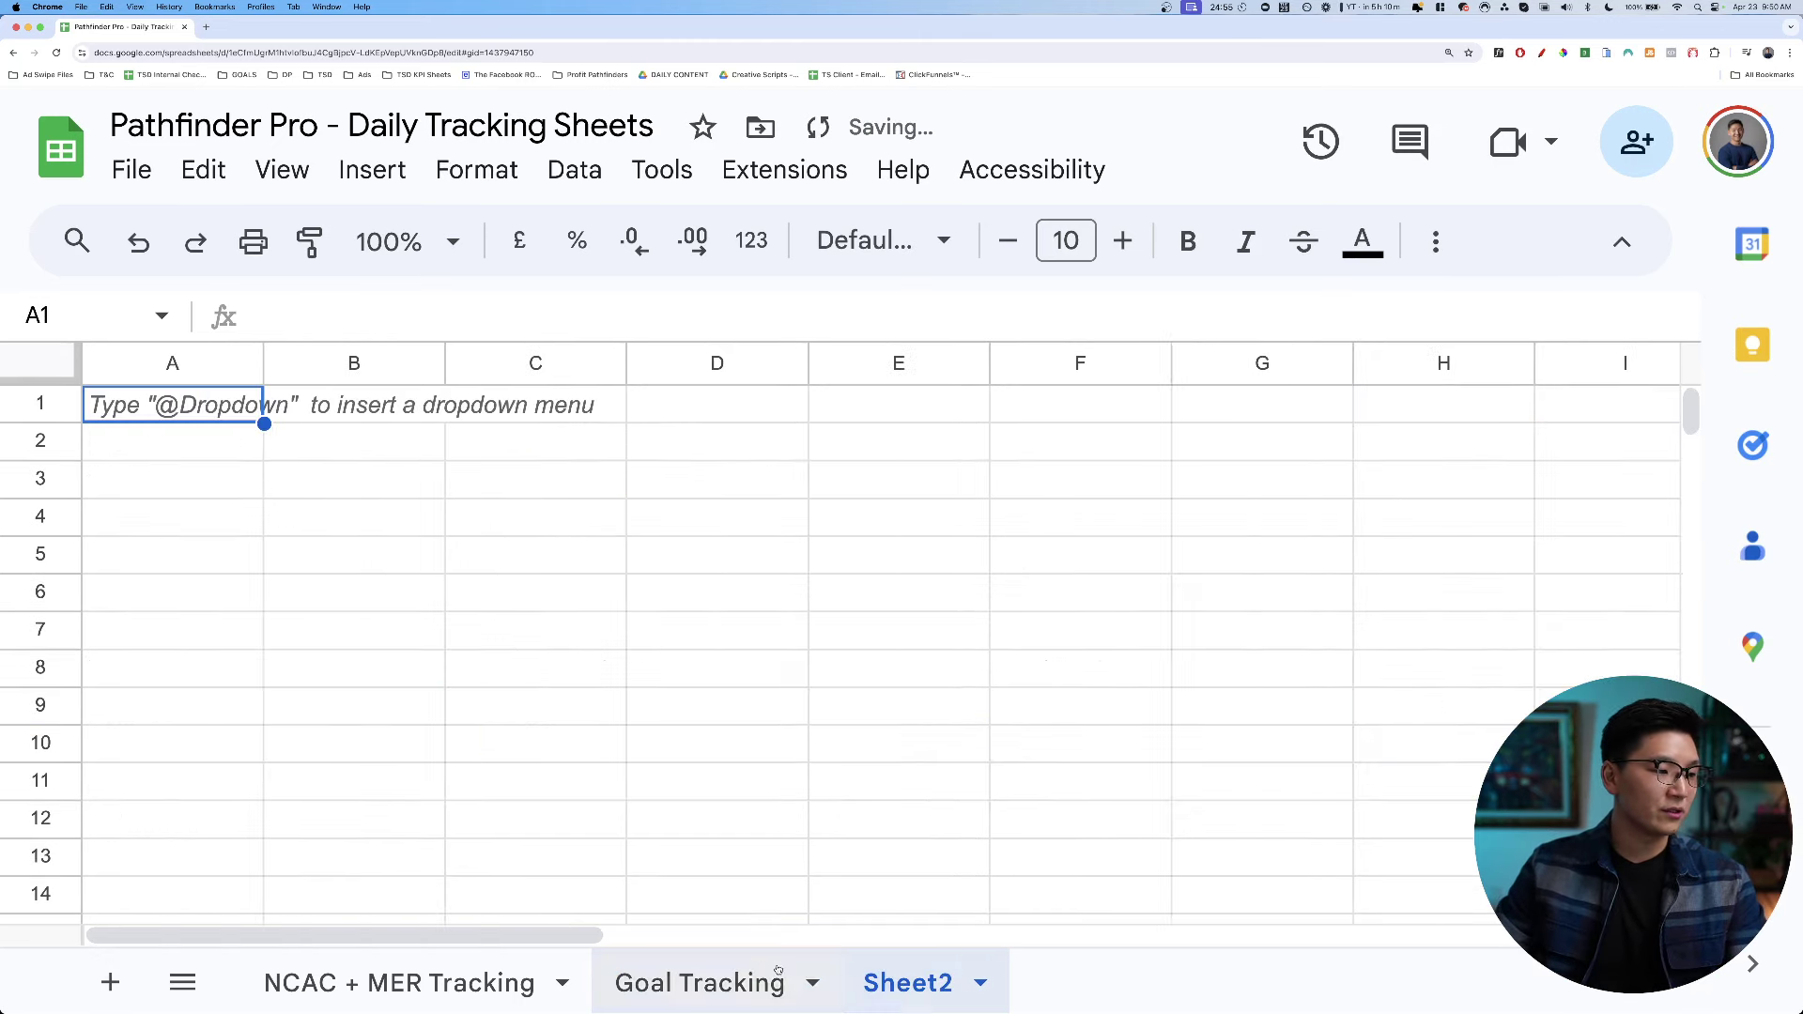
left_click(359, 458)
type("100")
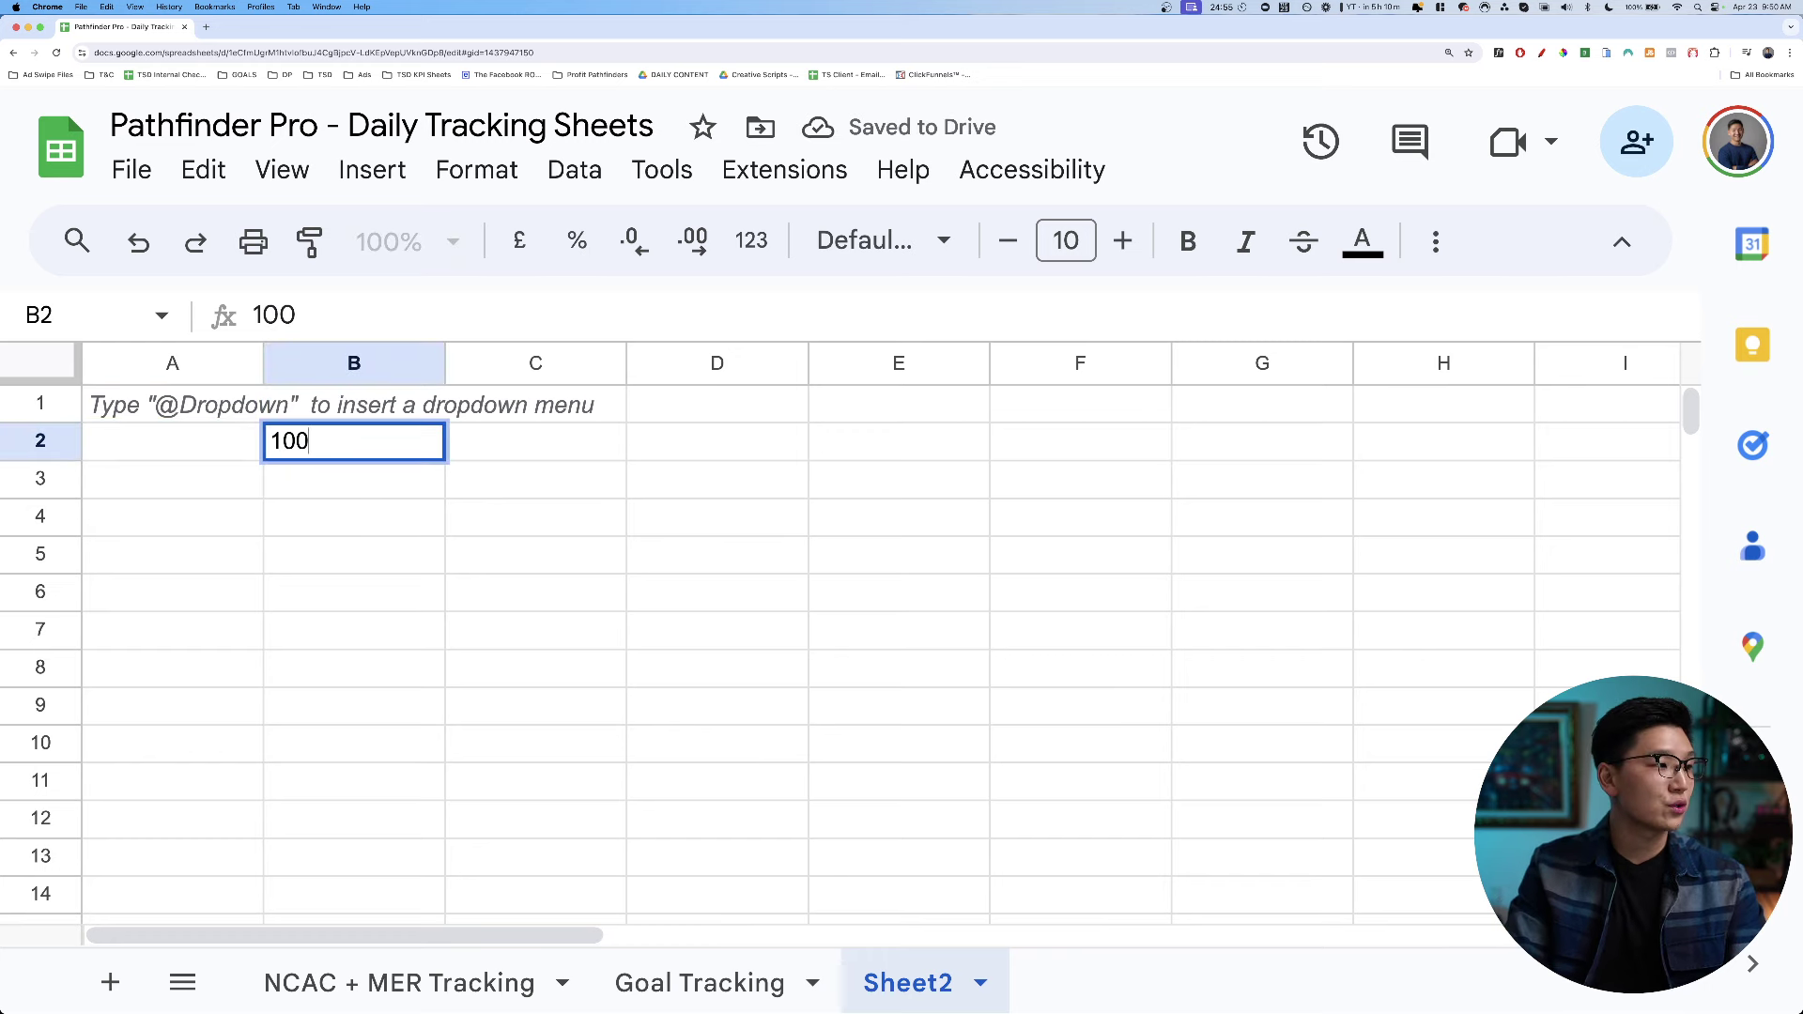
key("Return")
Enter 3000, 2000, 1500 and 2500 down column C in cells C2 to C5.
left_click(535, 479)
left_click(535, 442)
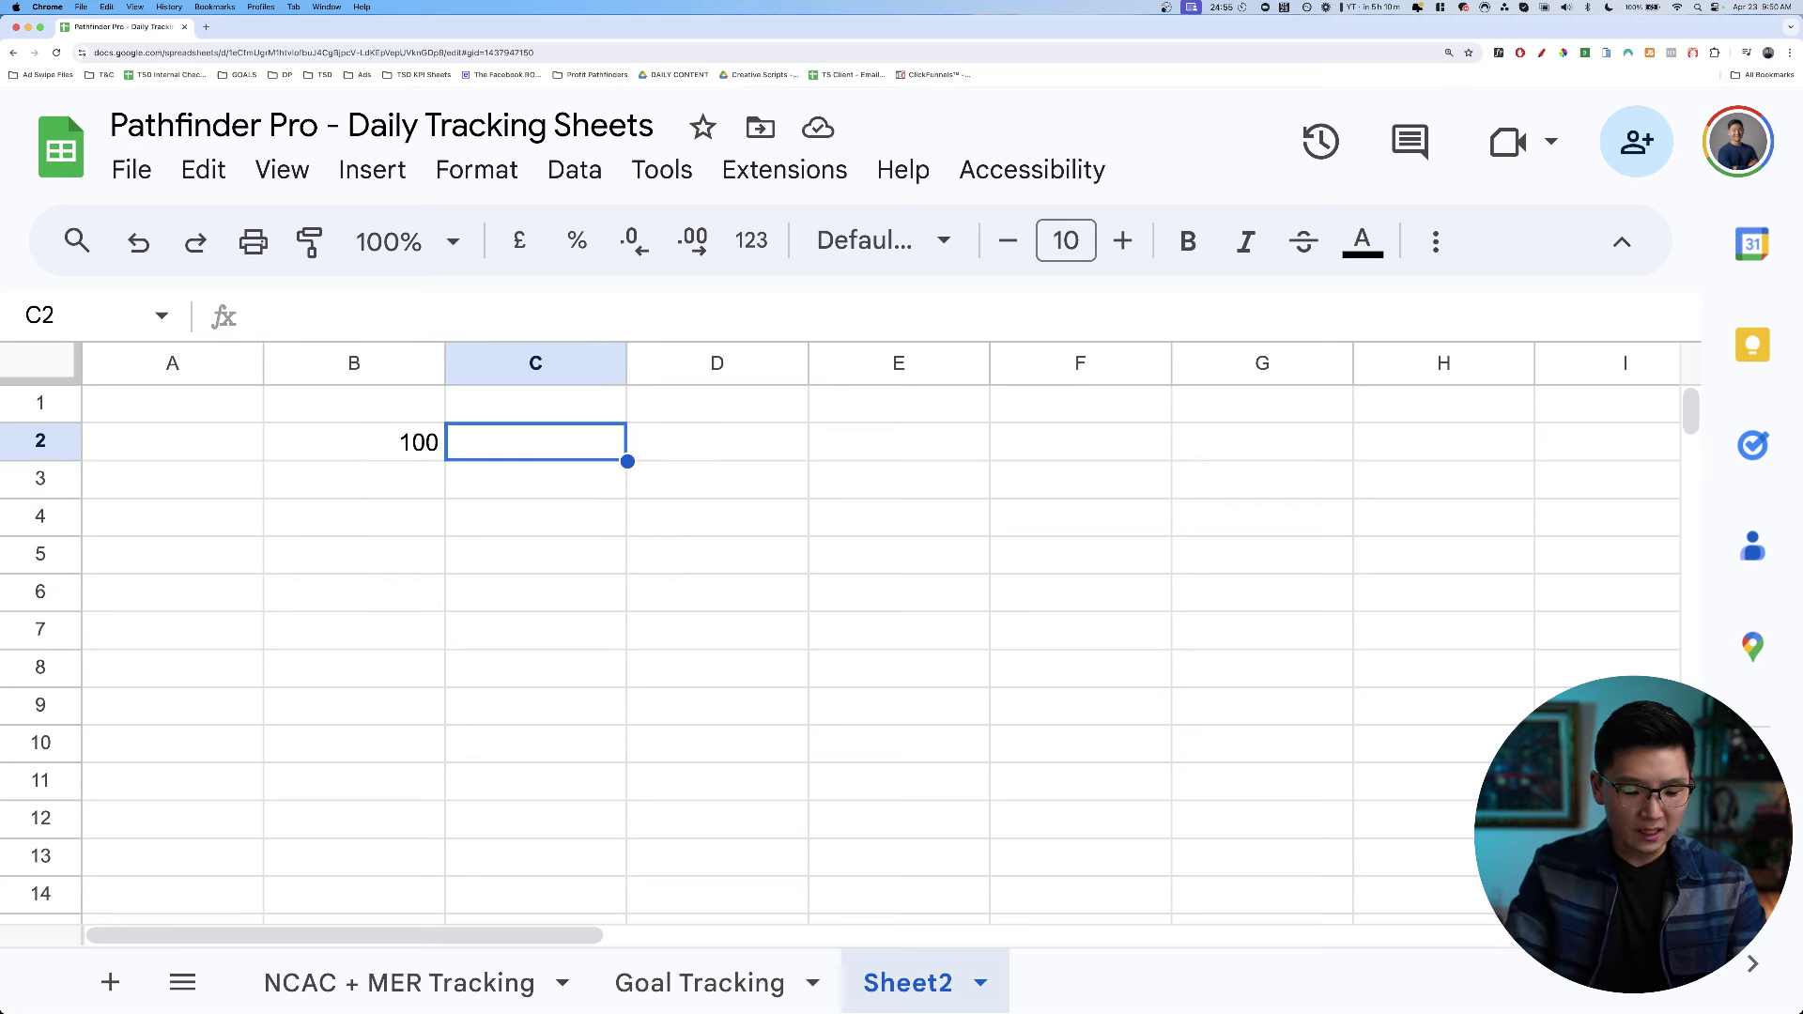
type("3000")
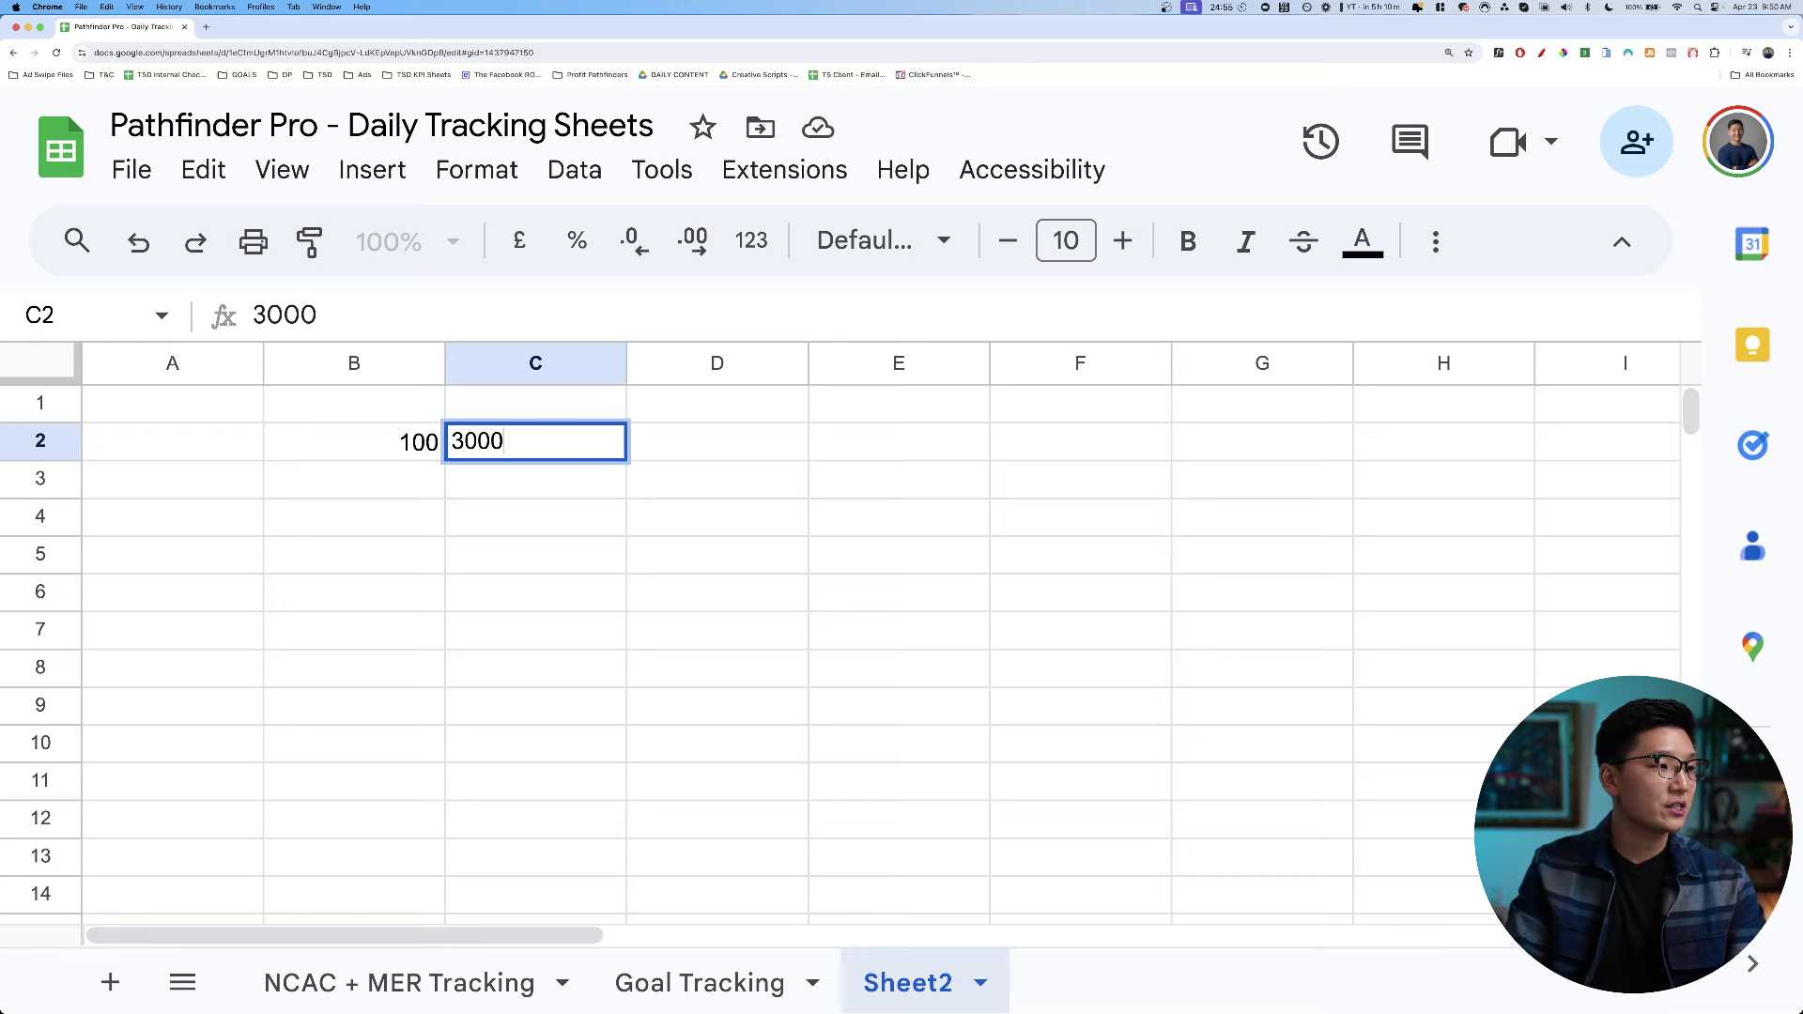
key("Return")
type("2000")
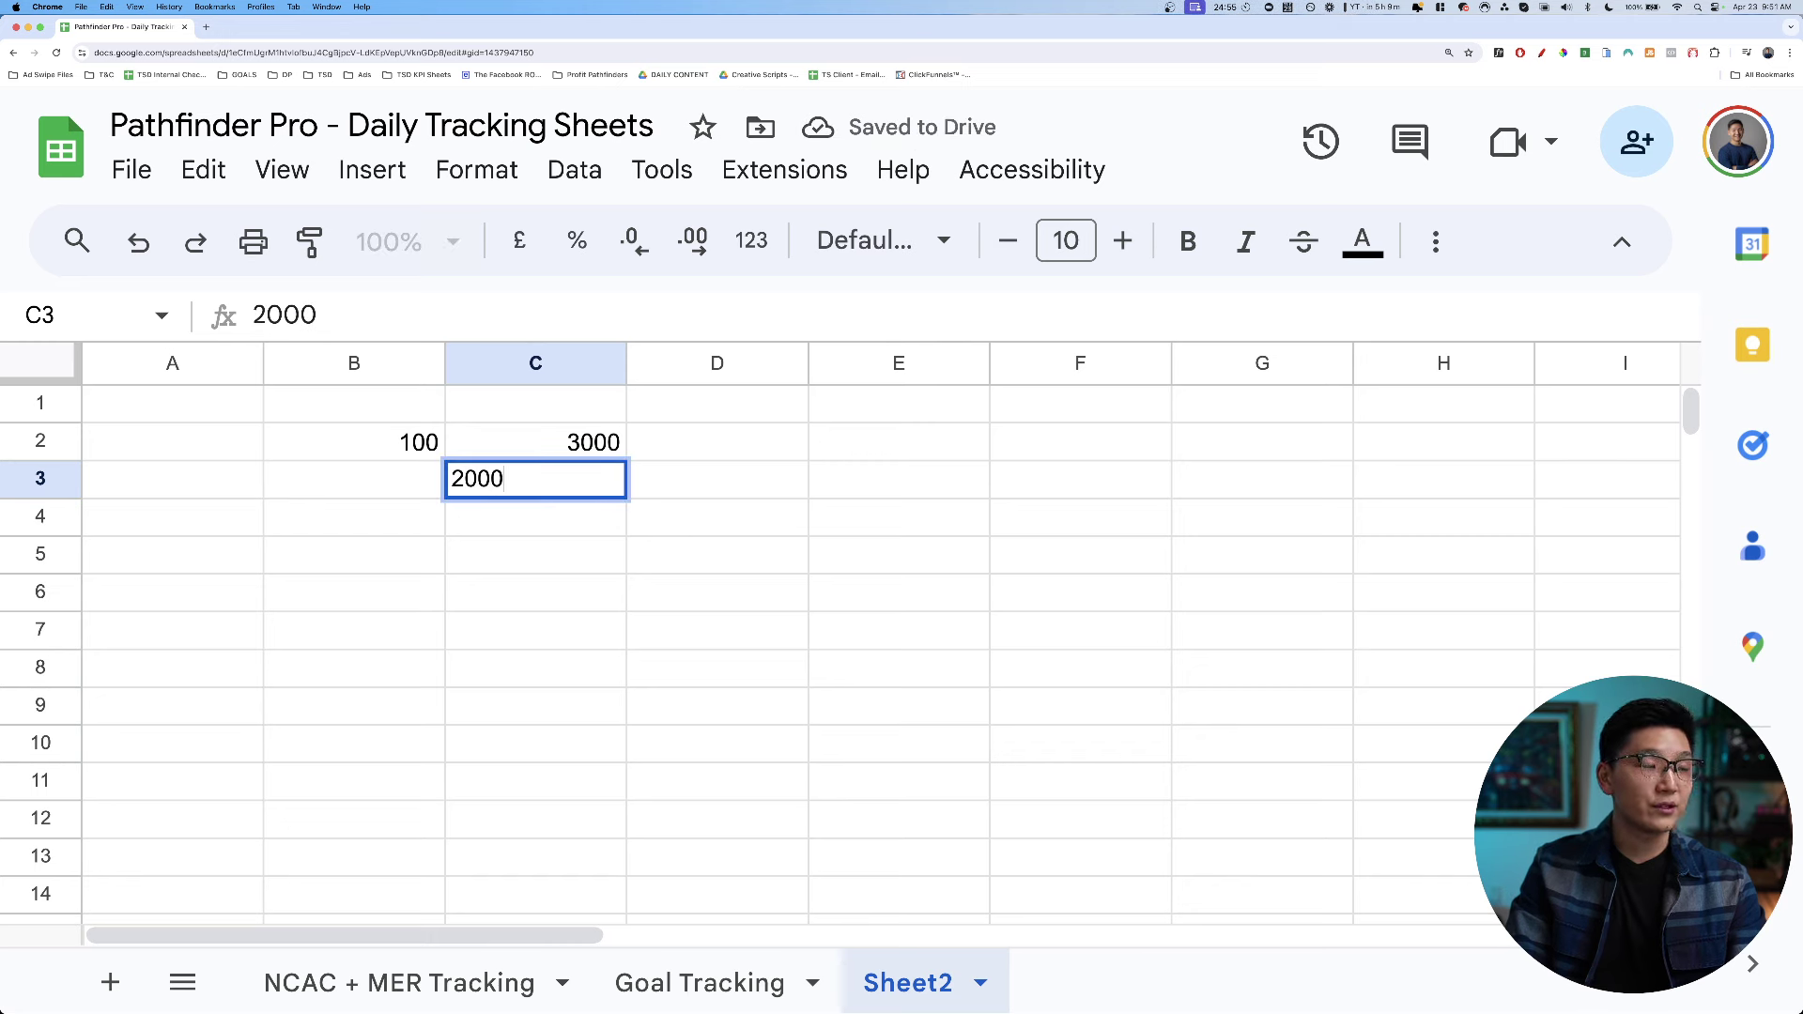
key("Return")
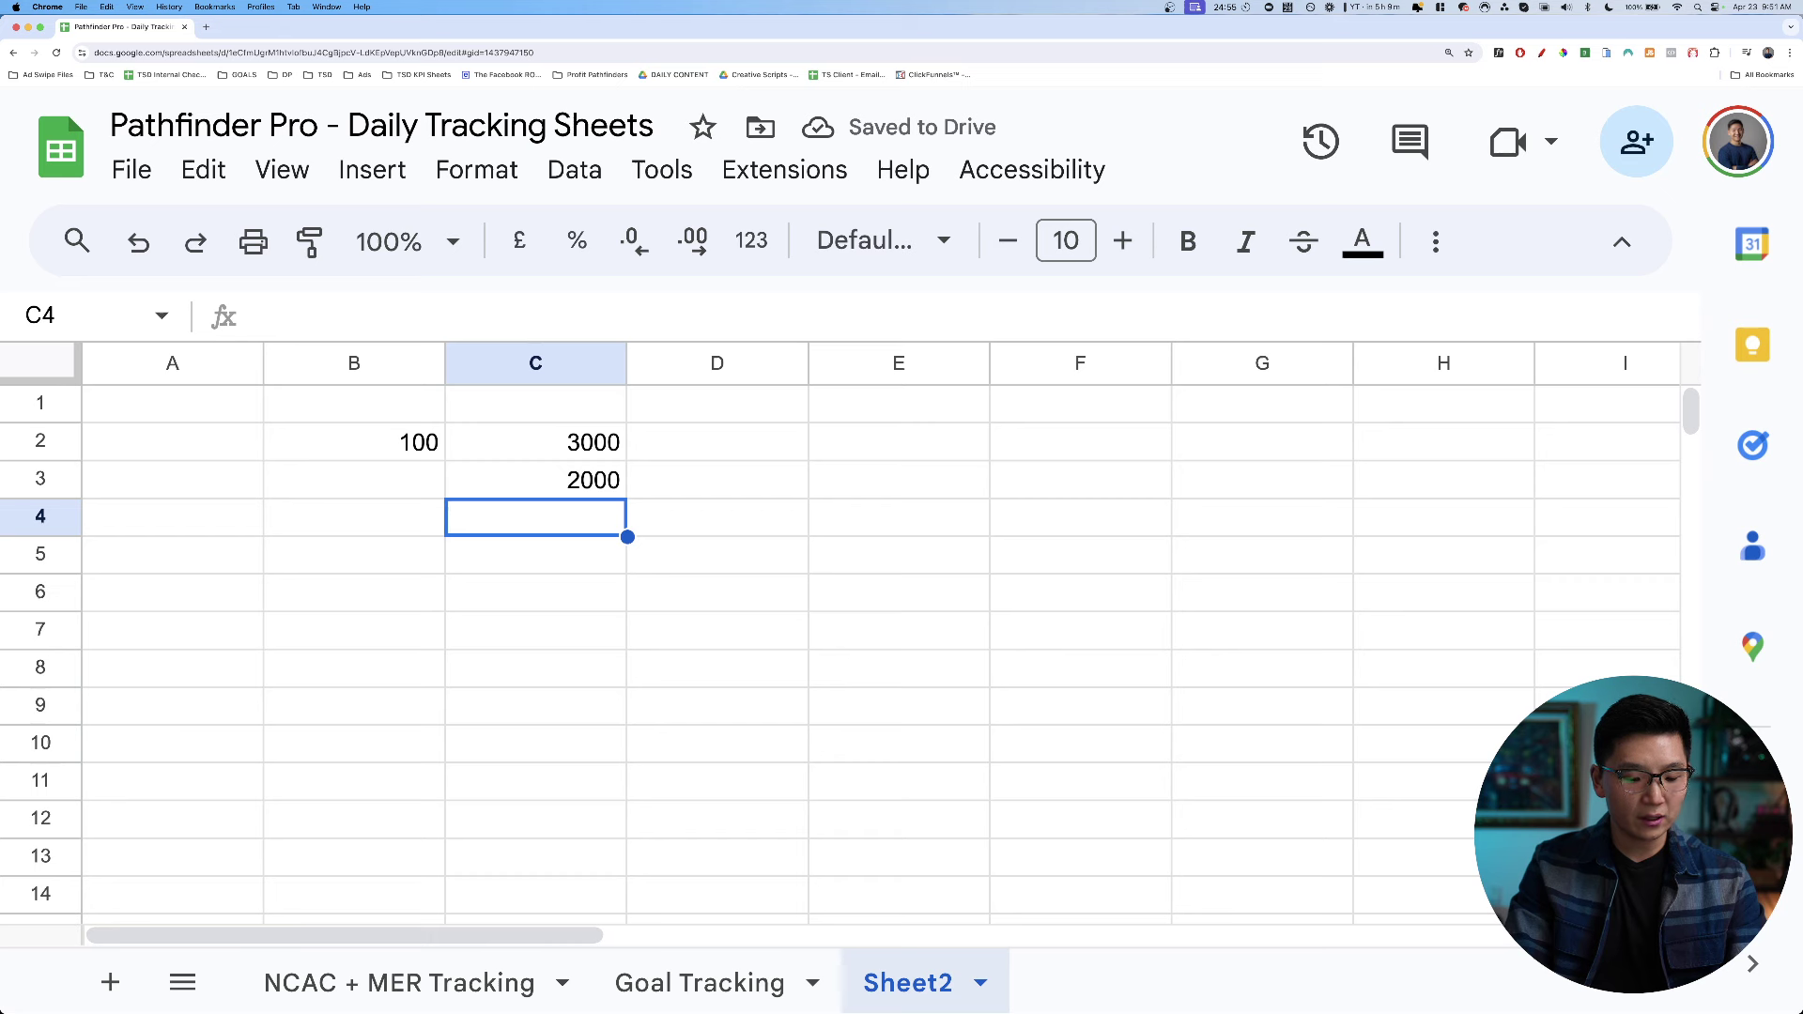
type("1500")
key("Return")
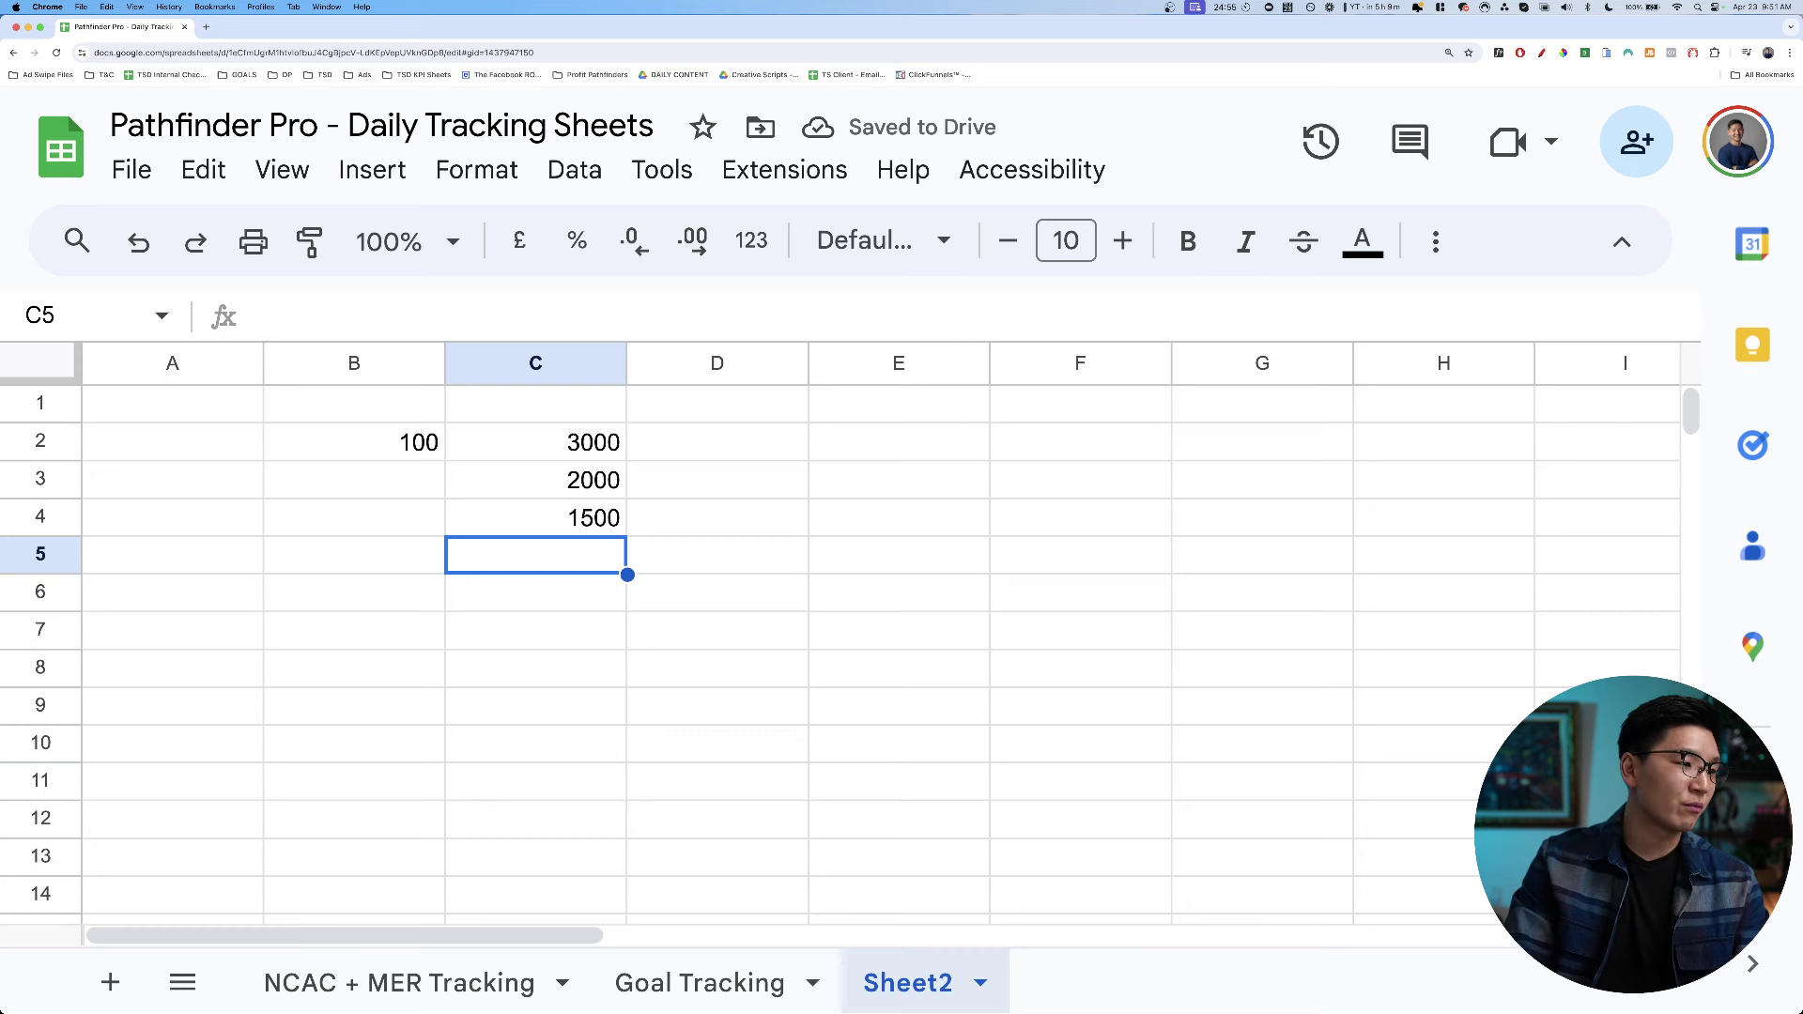
type("2500")
key("Return")
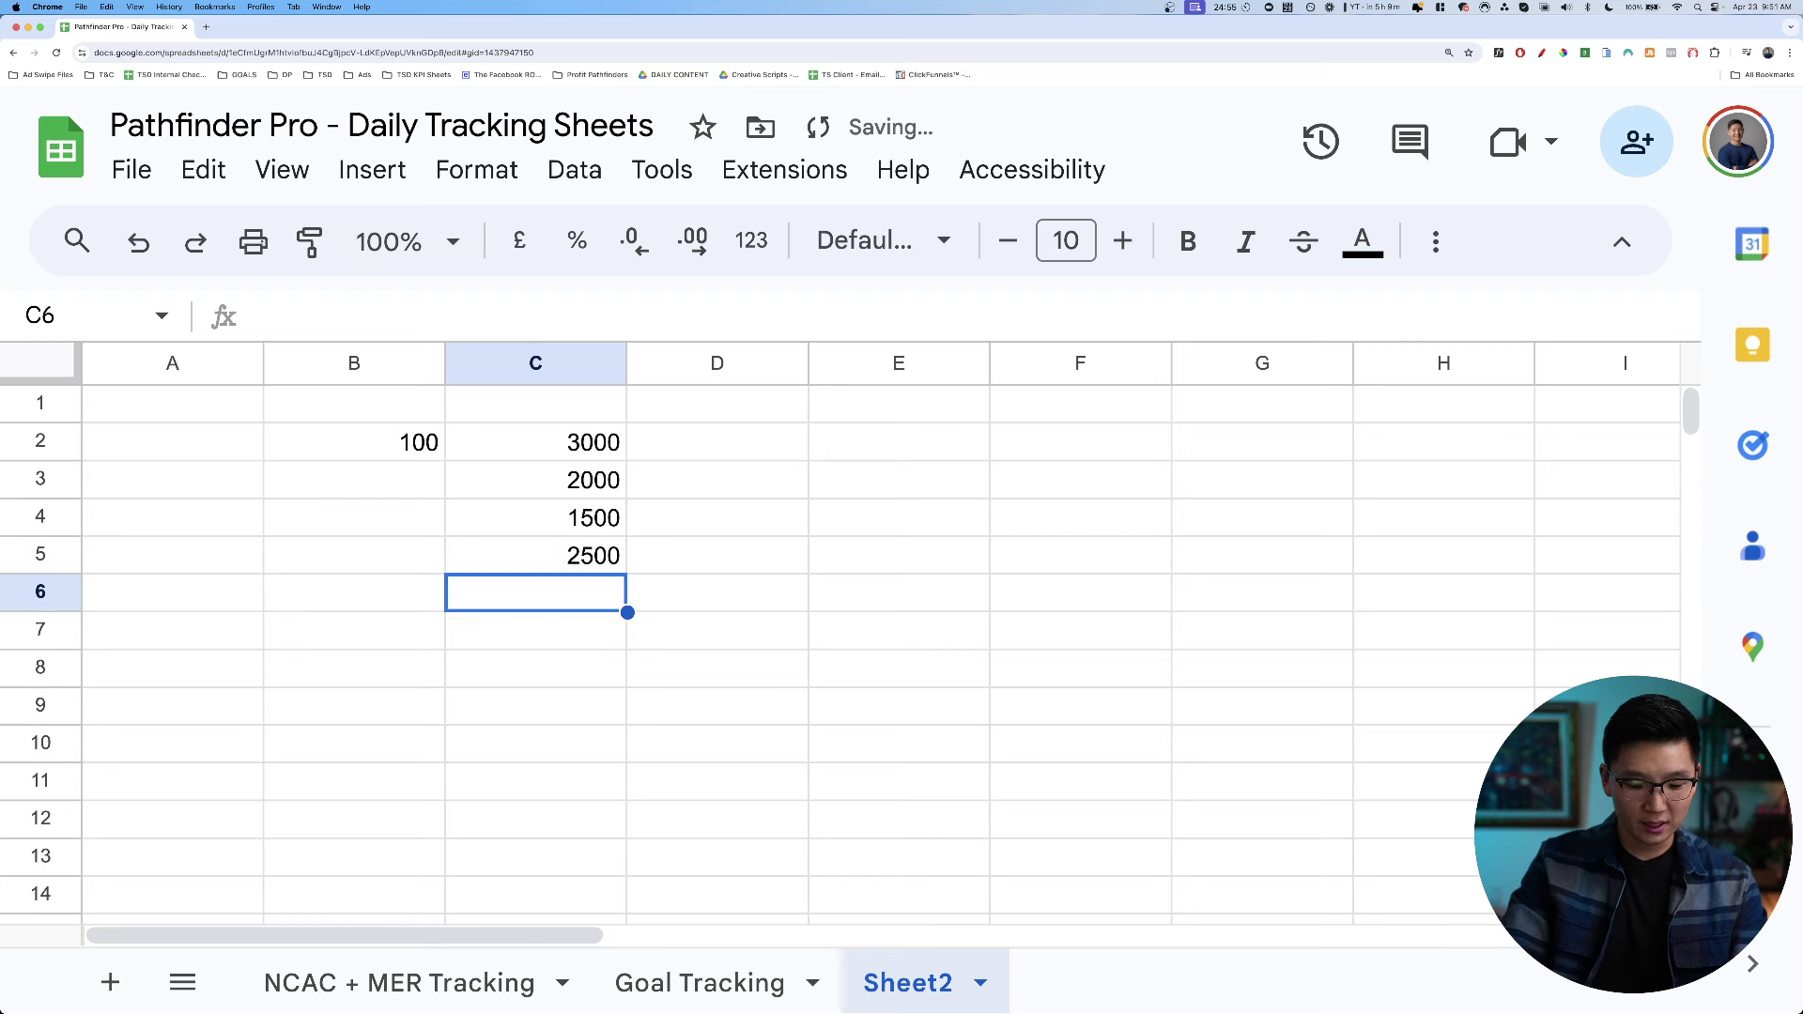
Total the range C2:C5 in cell C6 with a SUM formula.
type("=sum(")
key("Up")
key("shift+Up")
key("shift+Up")
key("shift+Up")
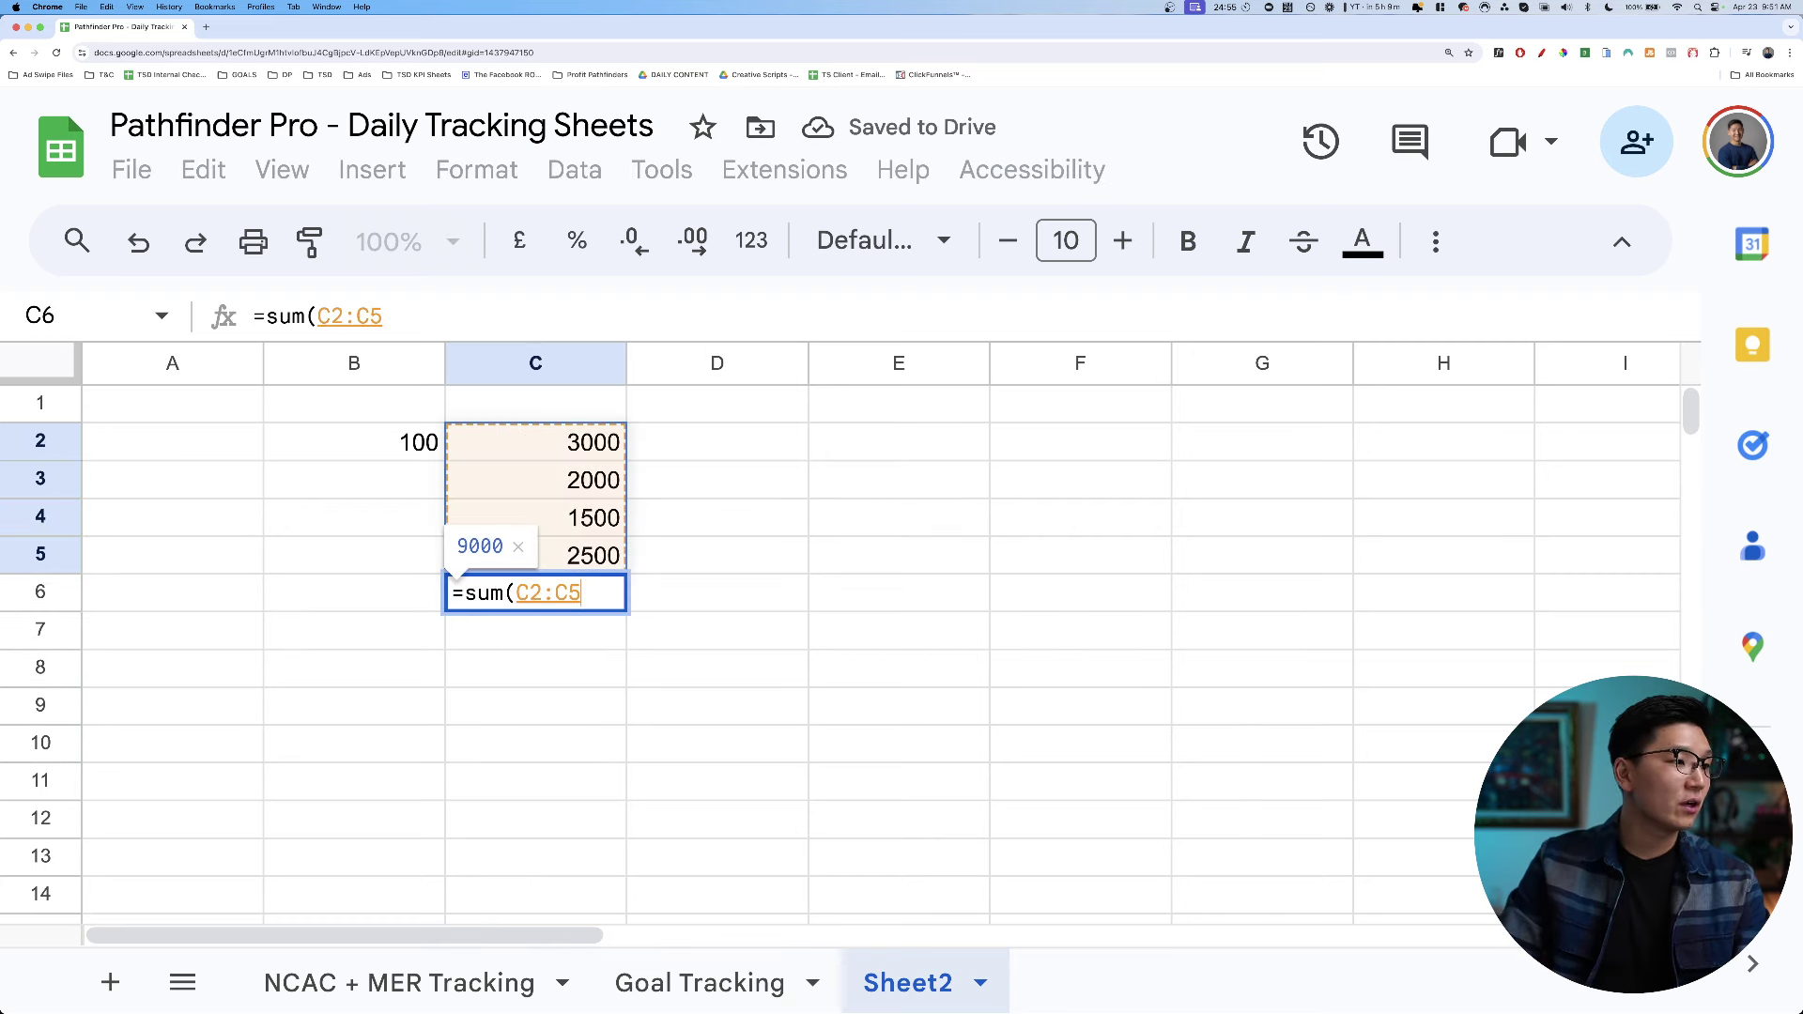
key("Return")
left_click(536, 593)
left_click(717, 593)
left_click(535, 593)
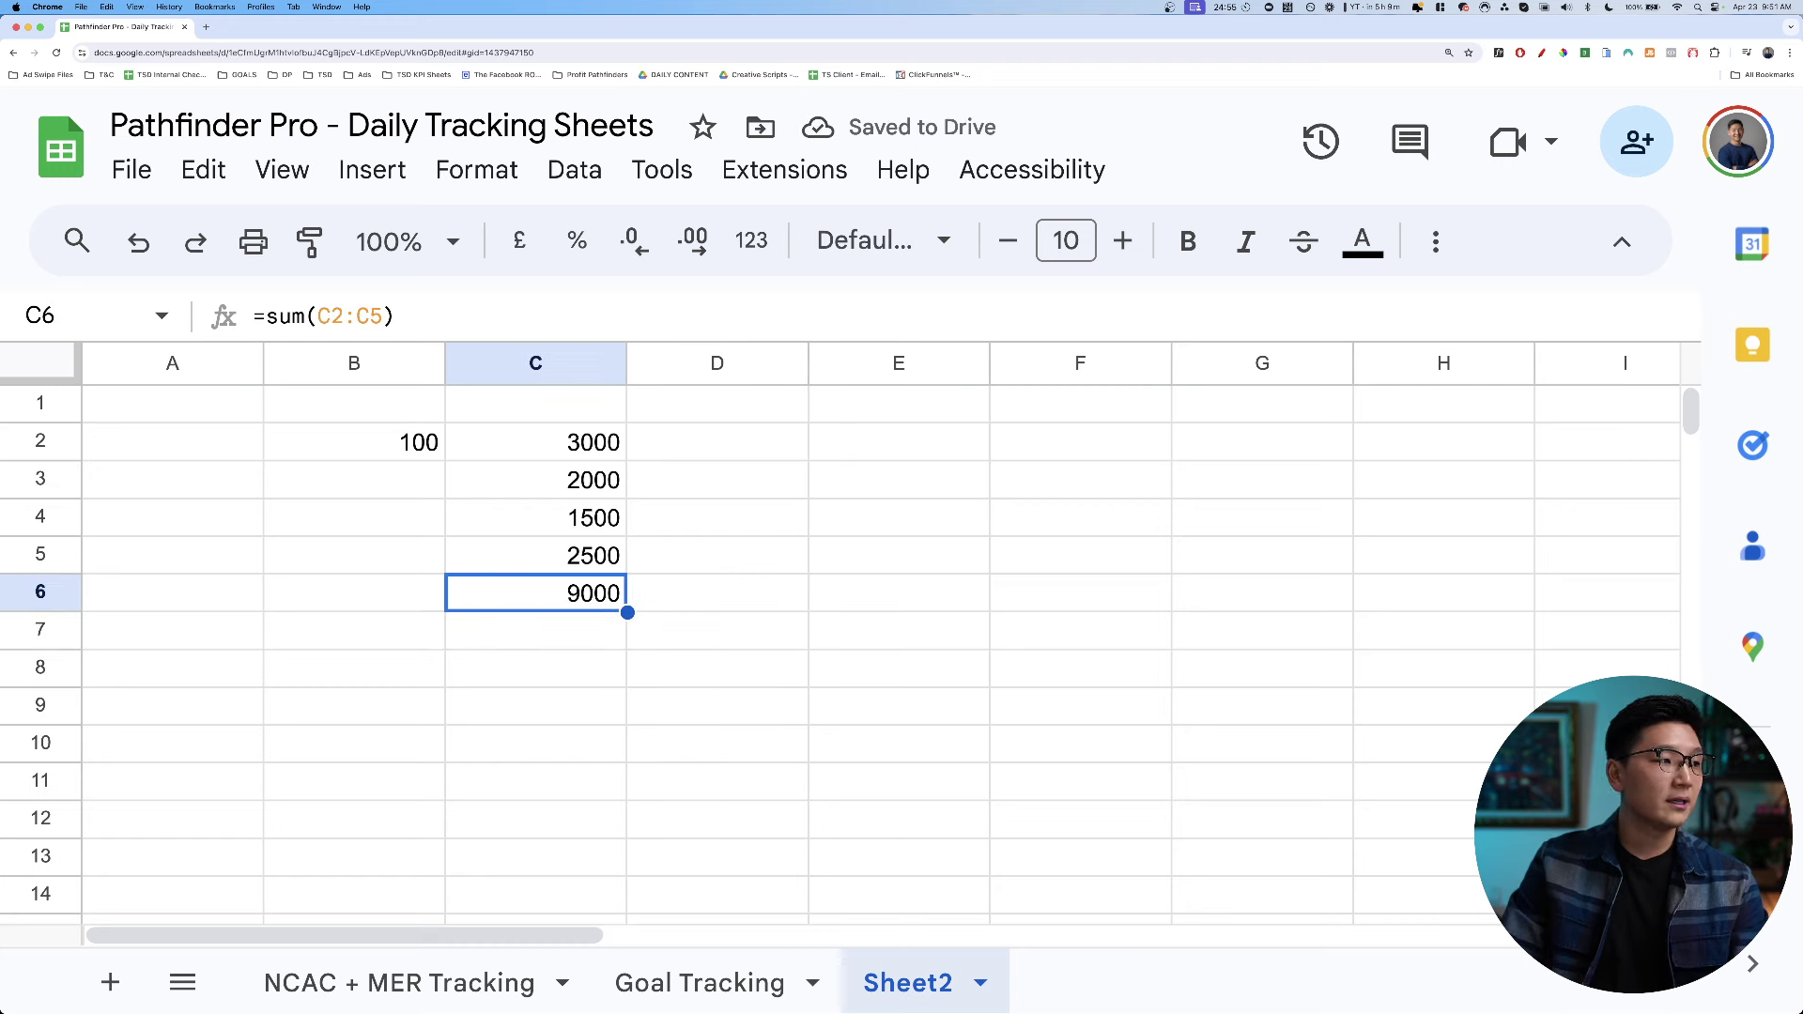
Divide the total in C6 by 100 in cell C7.
left_click(536, 631)
type("=C6/100")
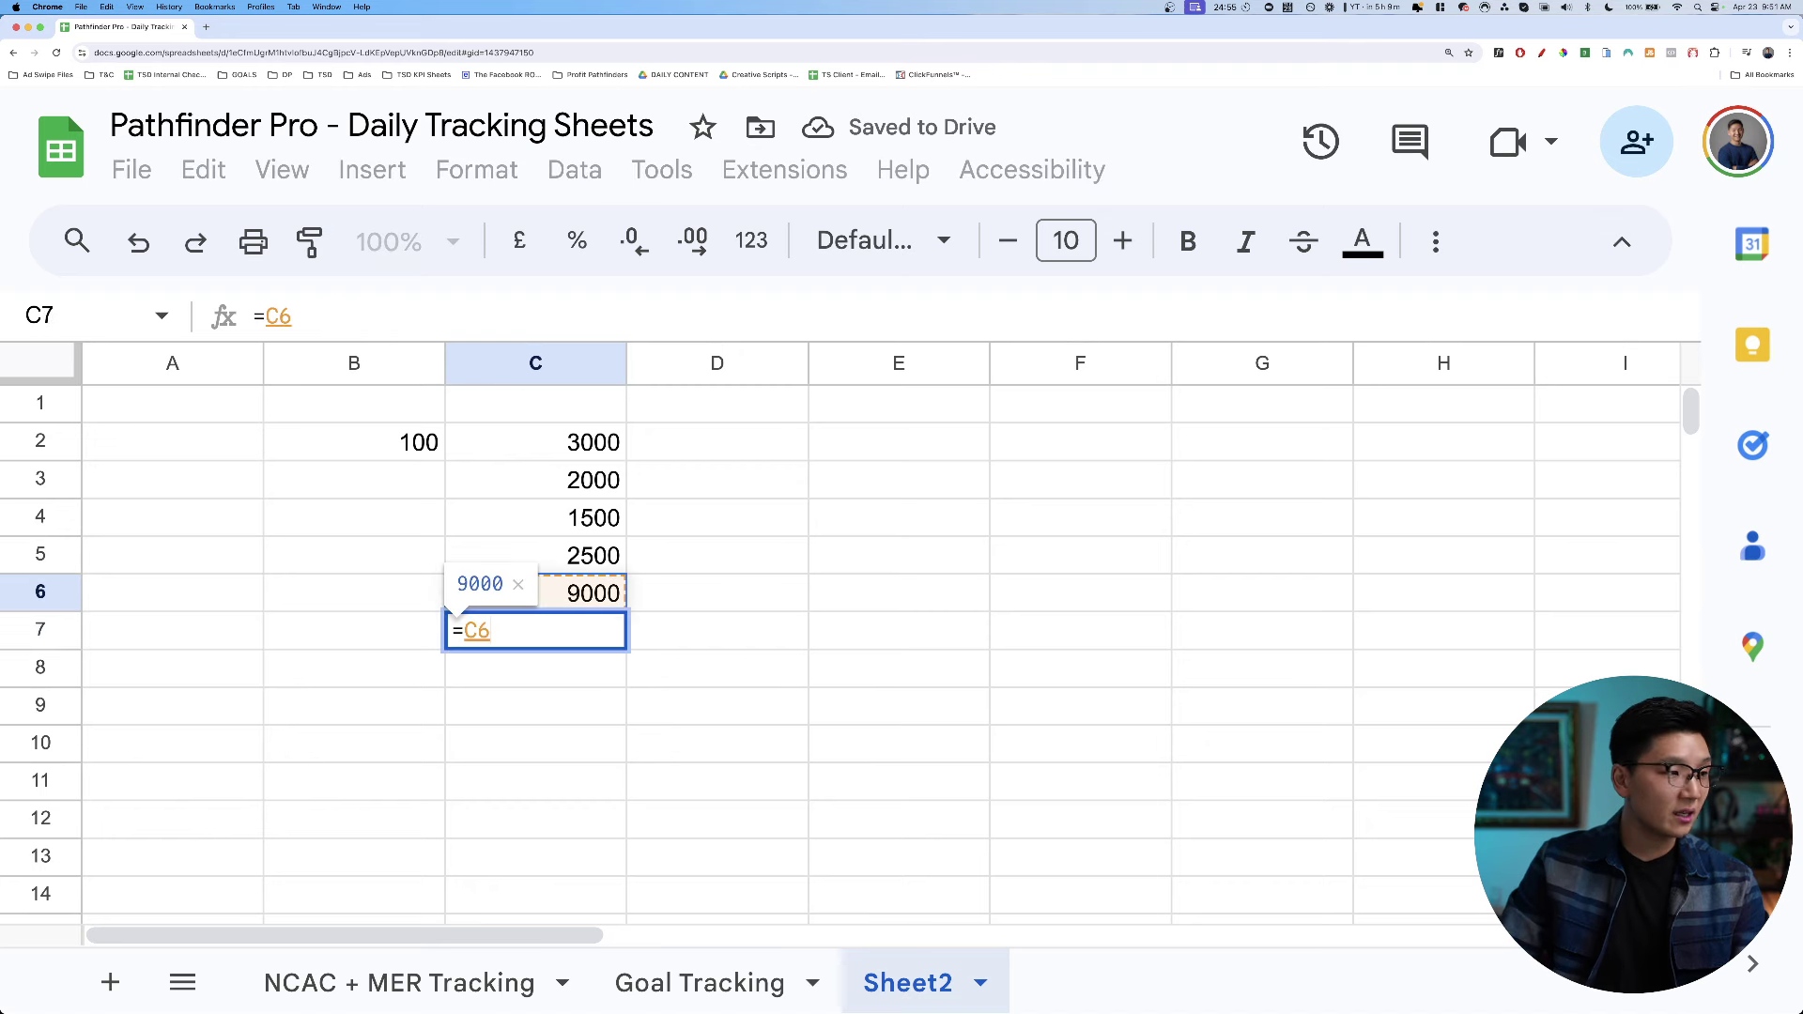
key("Return")
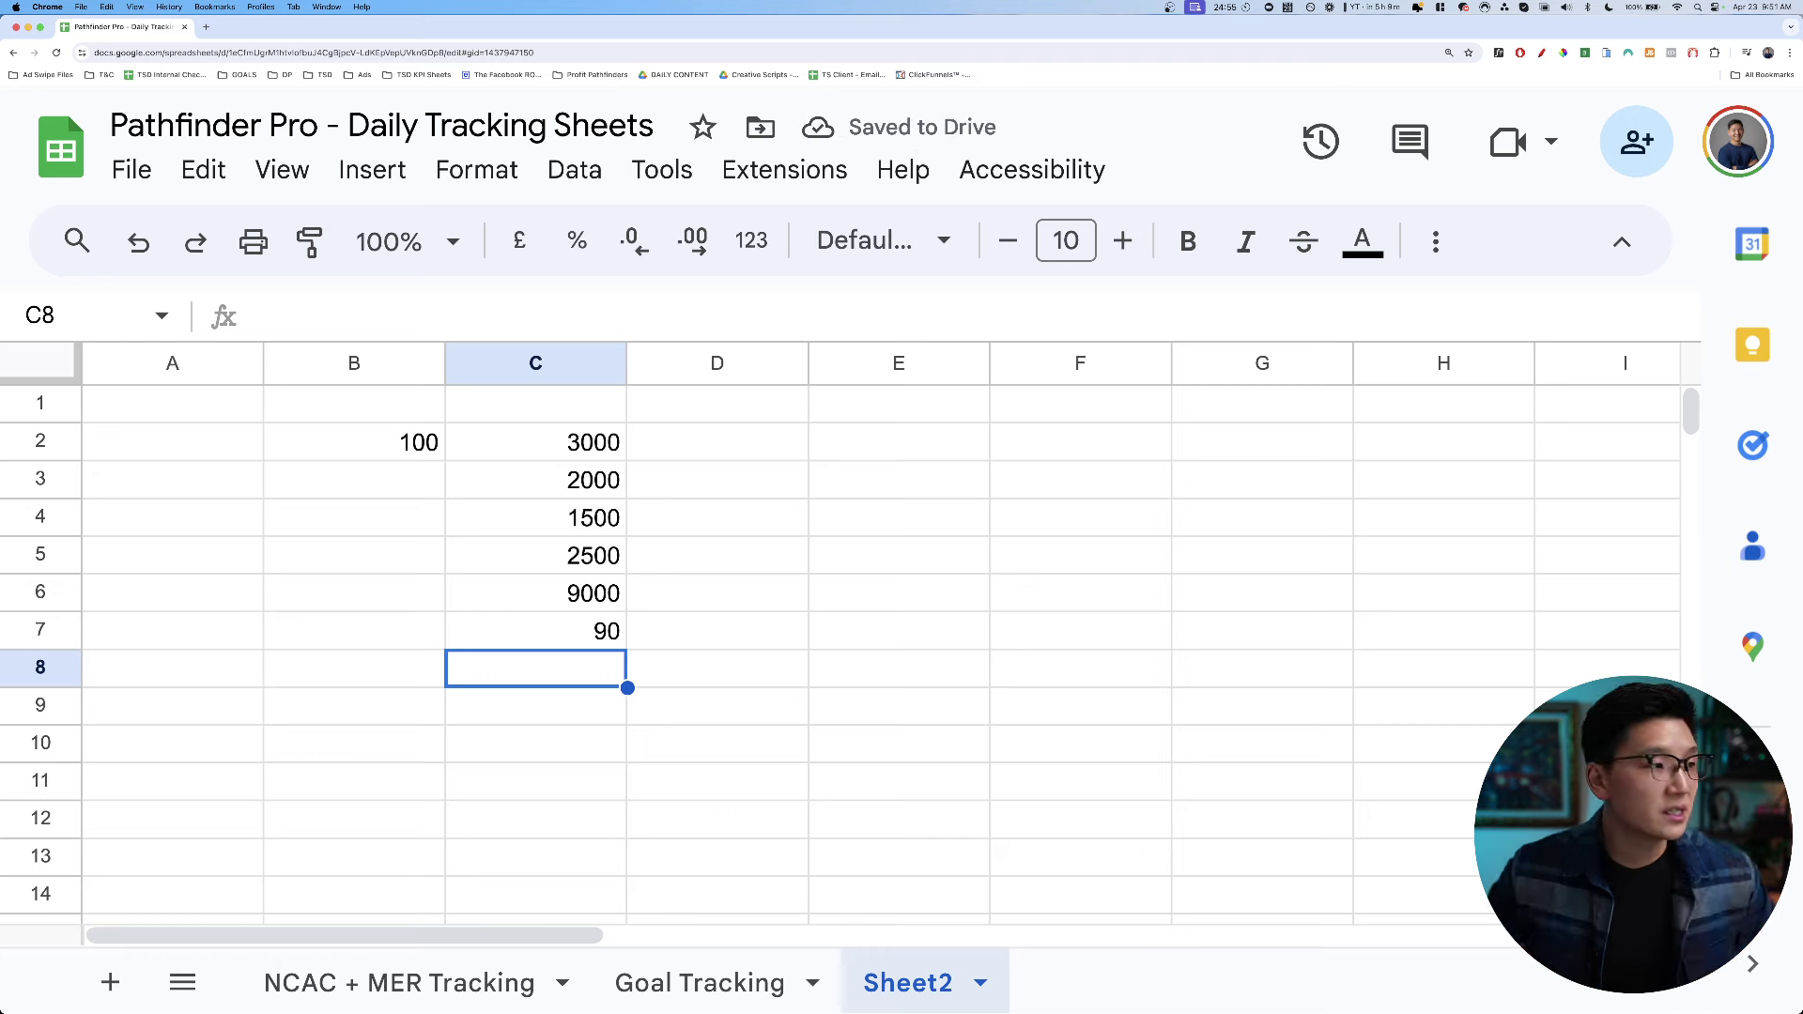
left_click(616, 627)
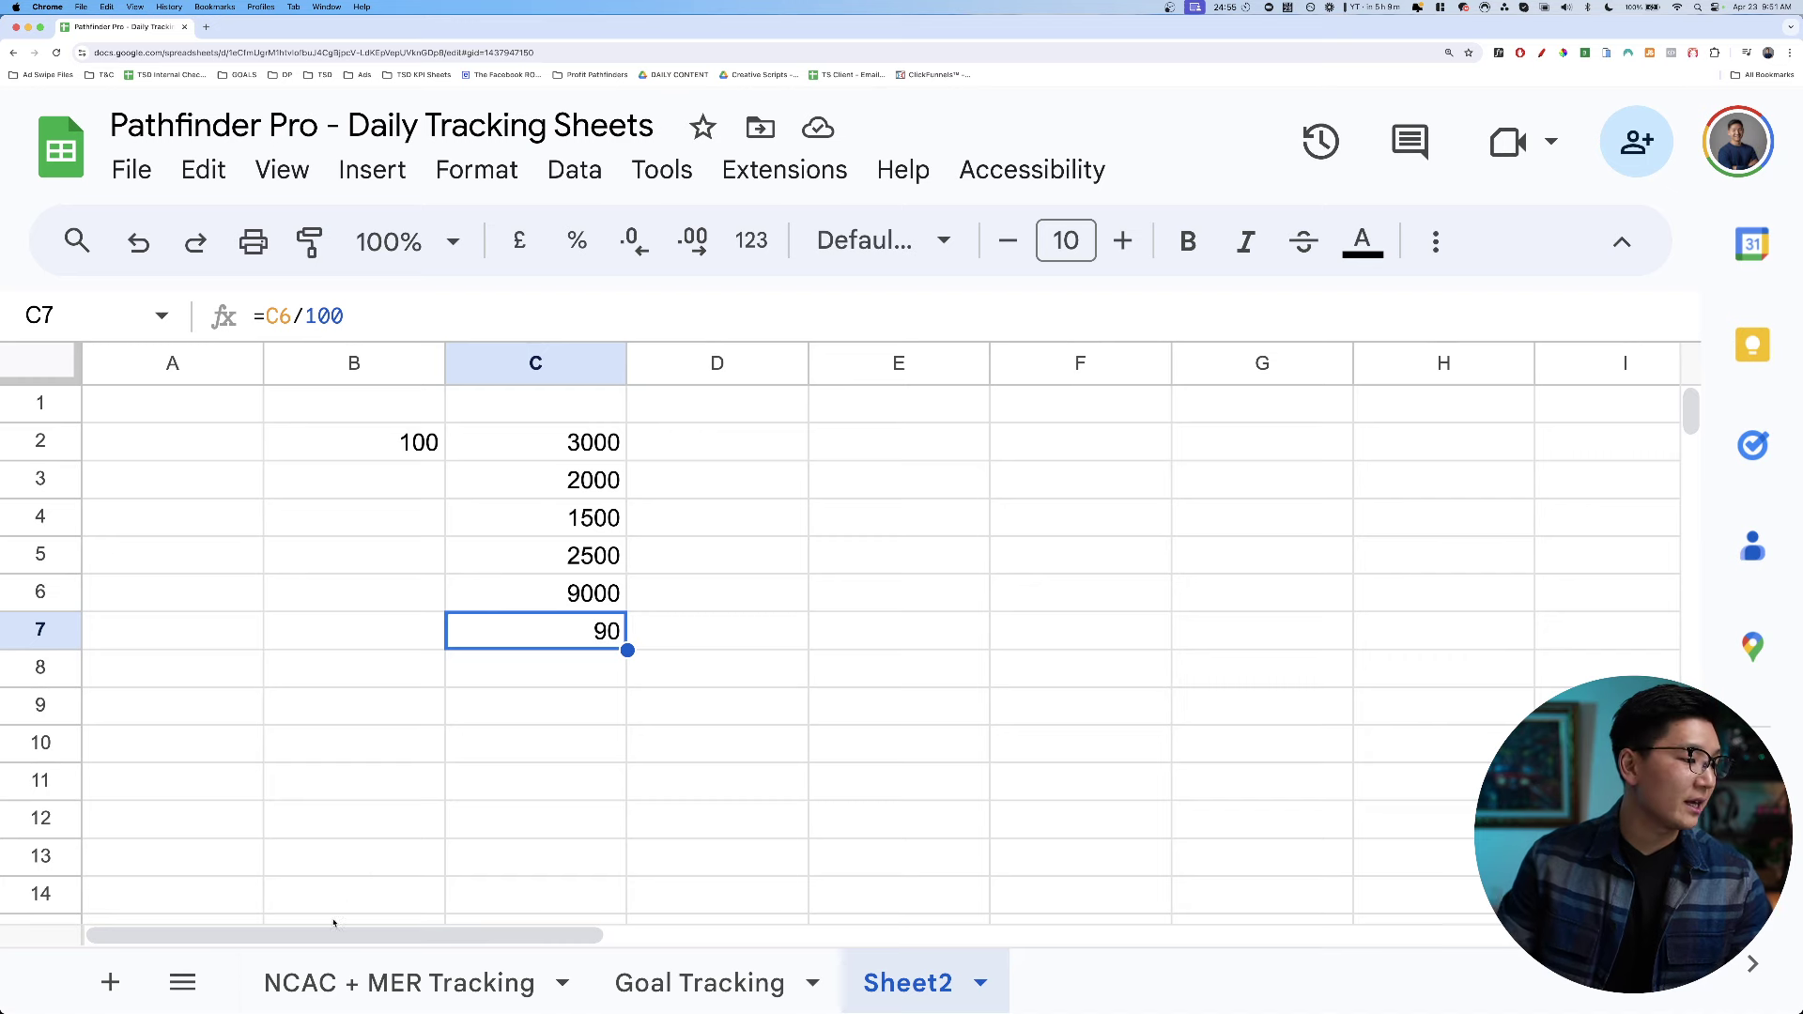
On the Goal Tracking sheet, add 90 to the Shipping Cost + MISC formula in B3 and check the MER targets in E8:E11.
left_click(700, 981)
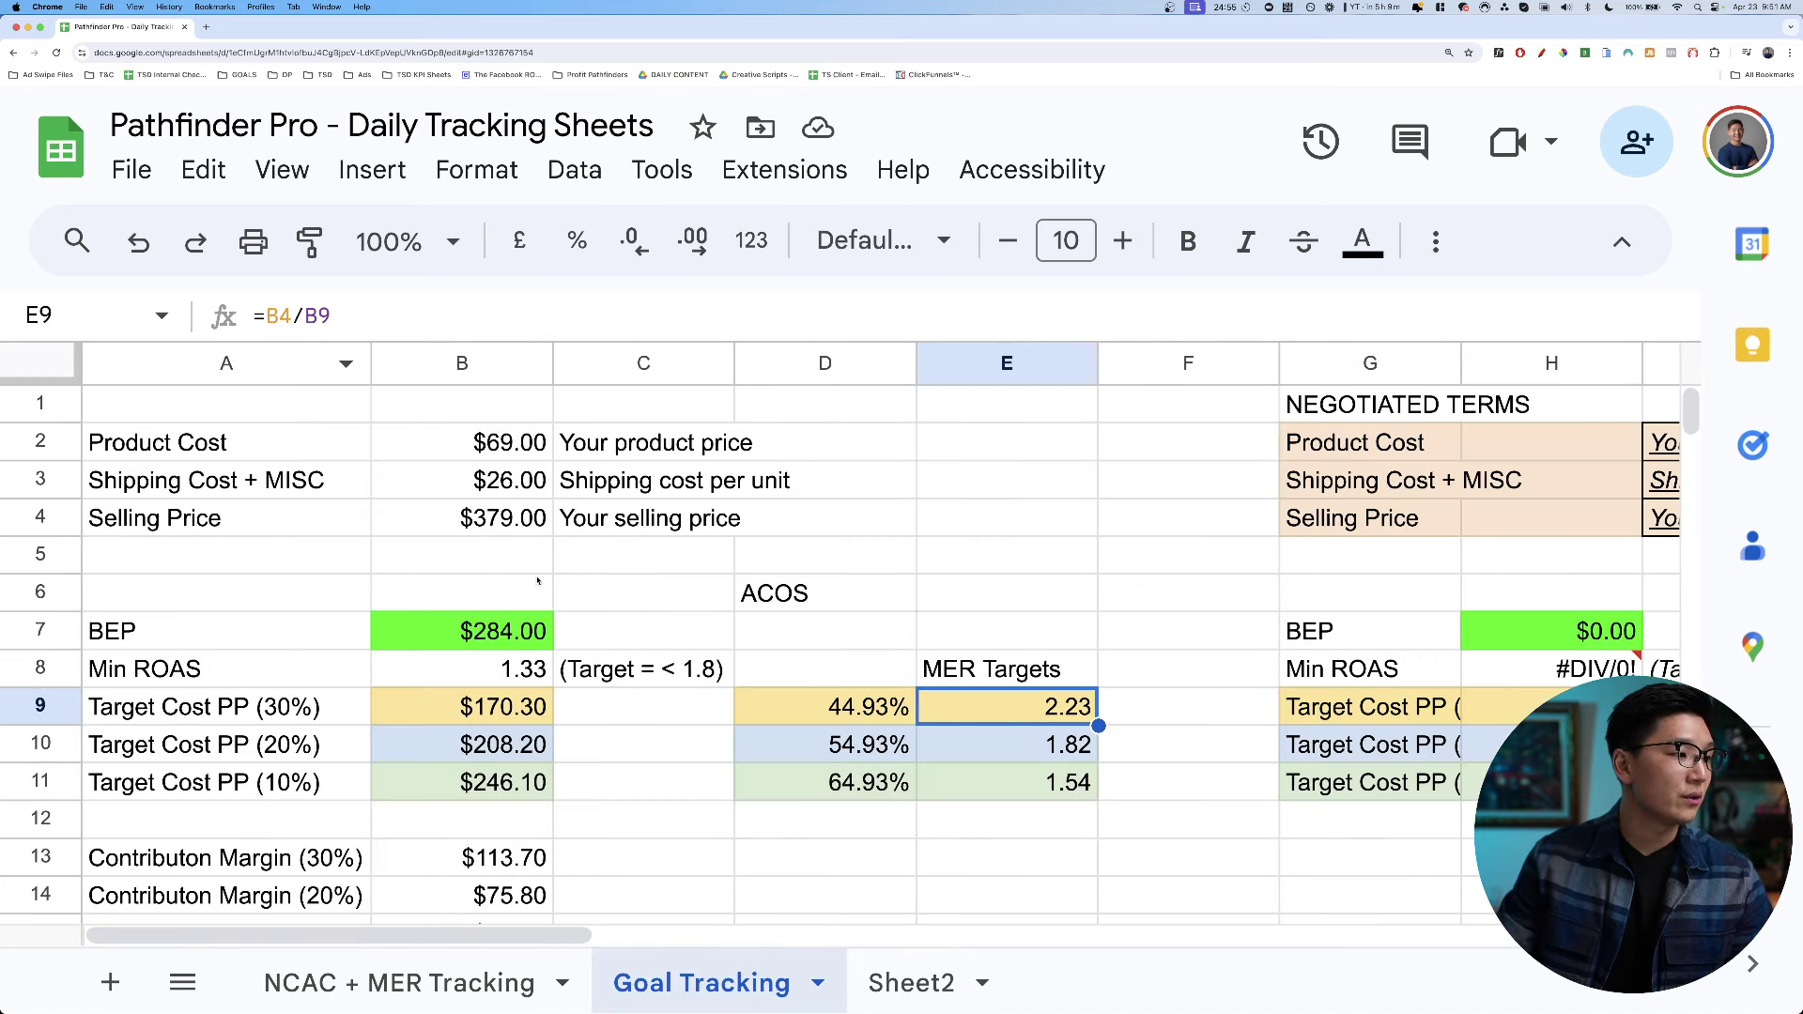
left_click(491, 472)
key("Return")
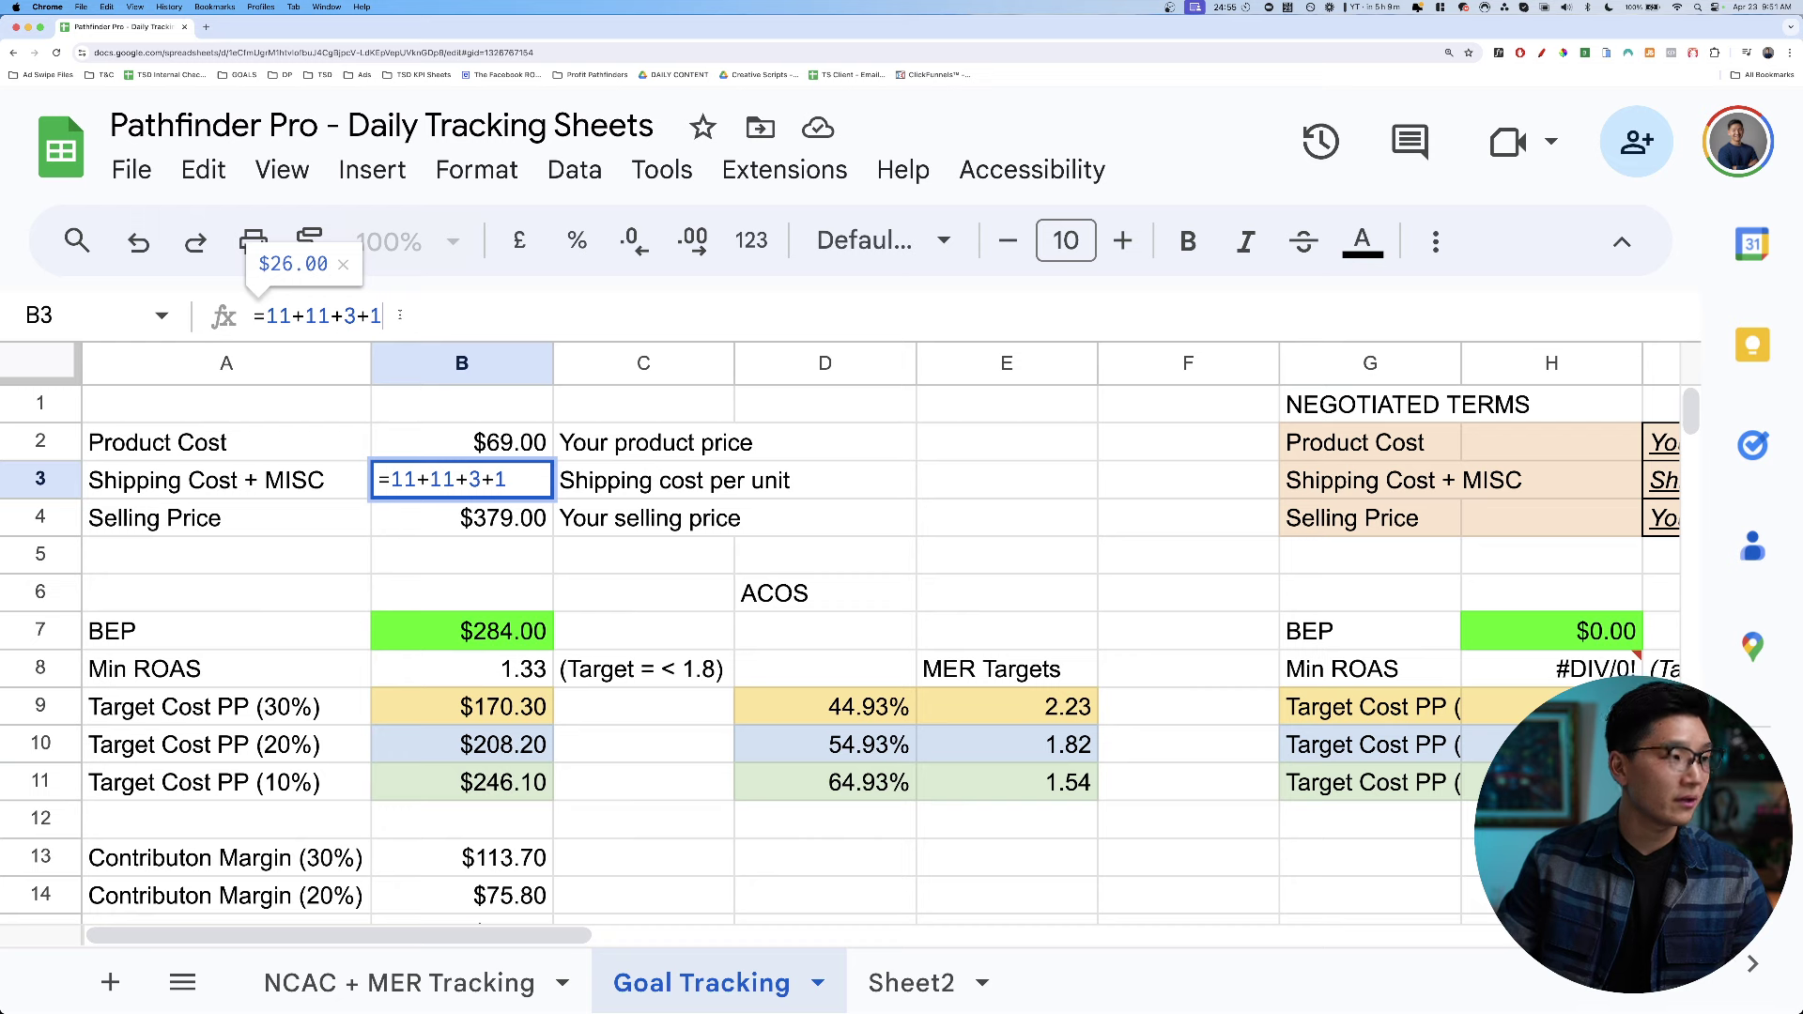
type("+90")
key("Return")
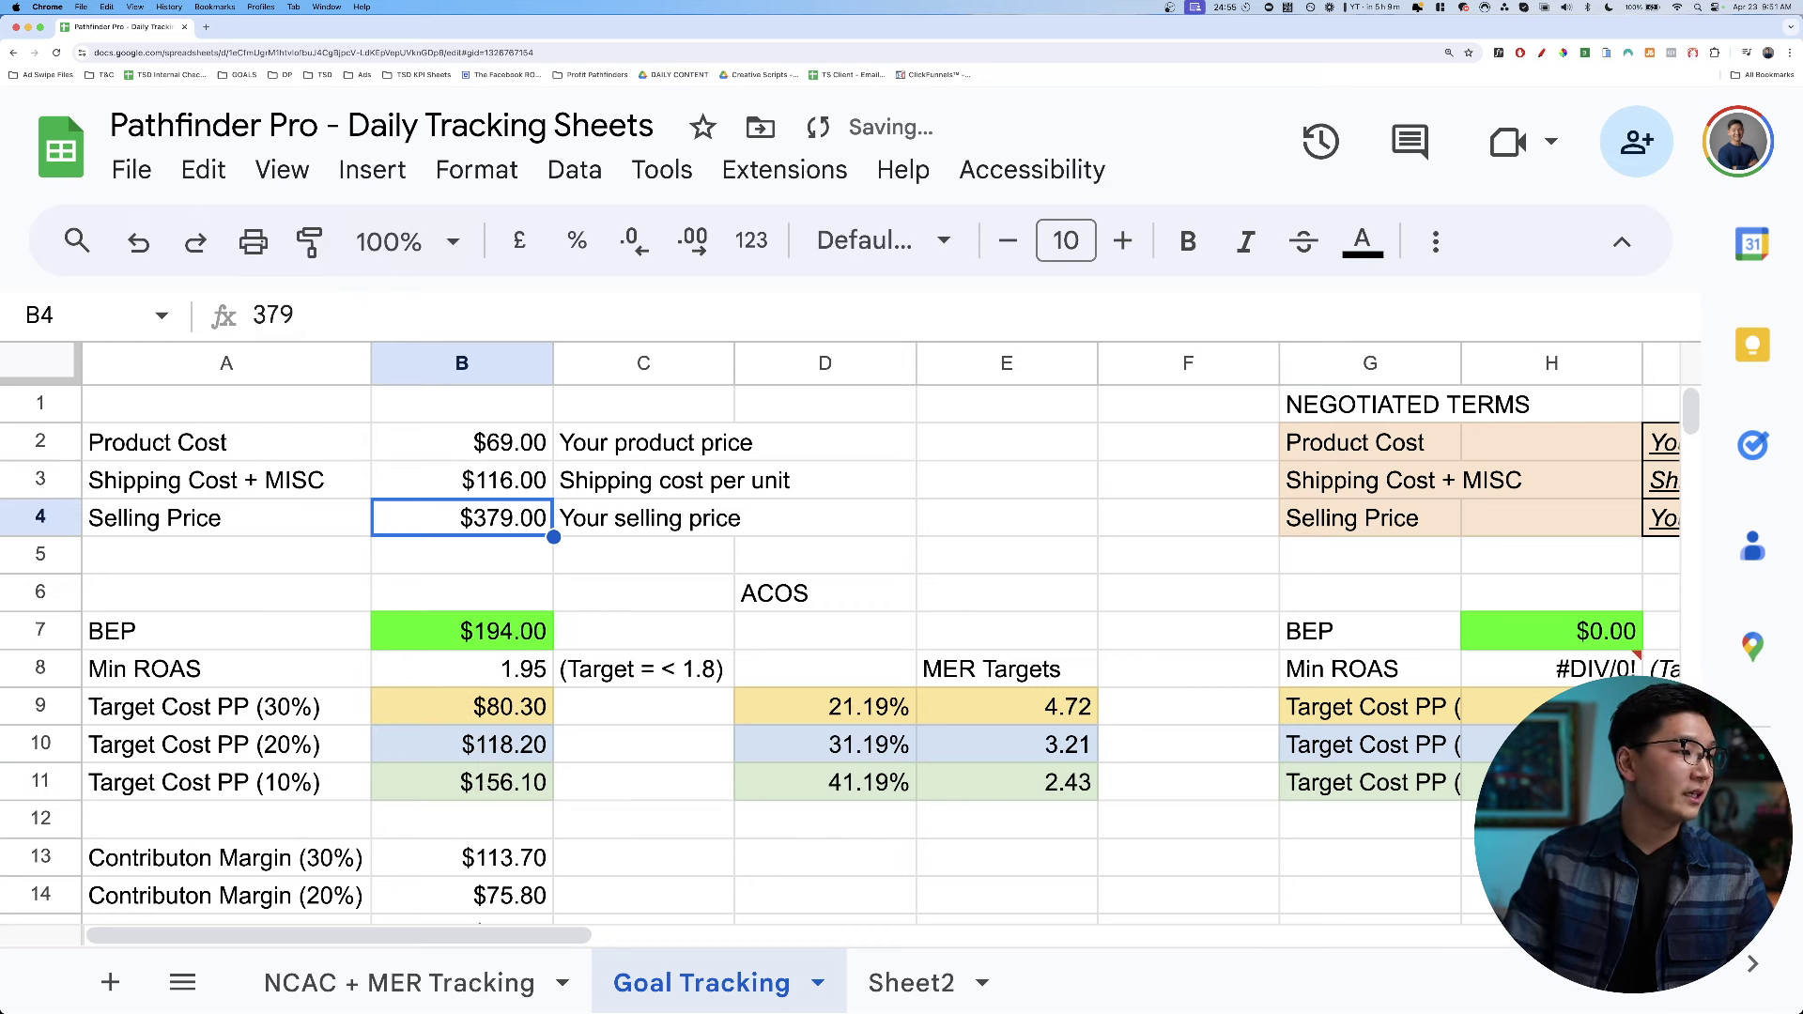
scroll(572, 568, "down", 1)
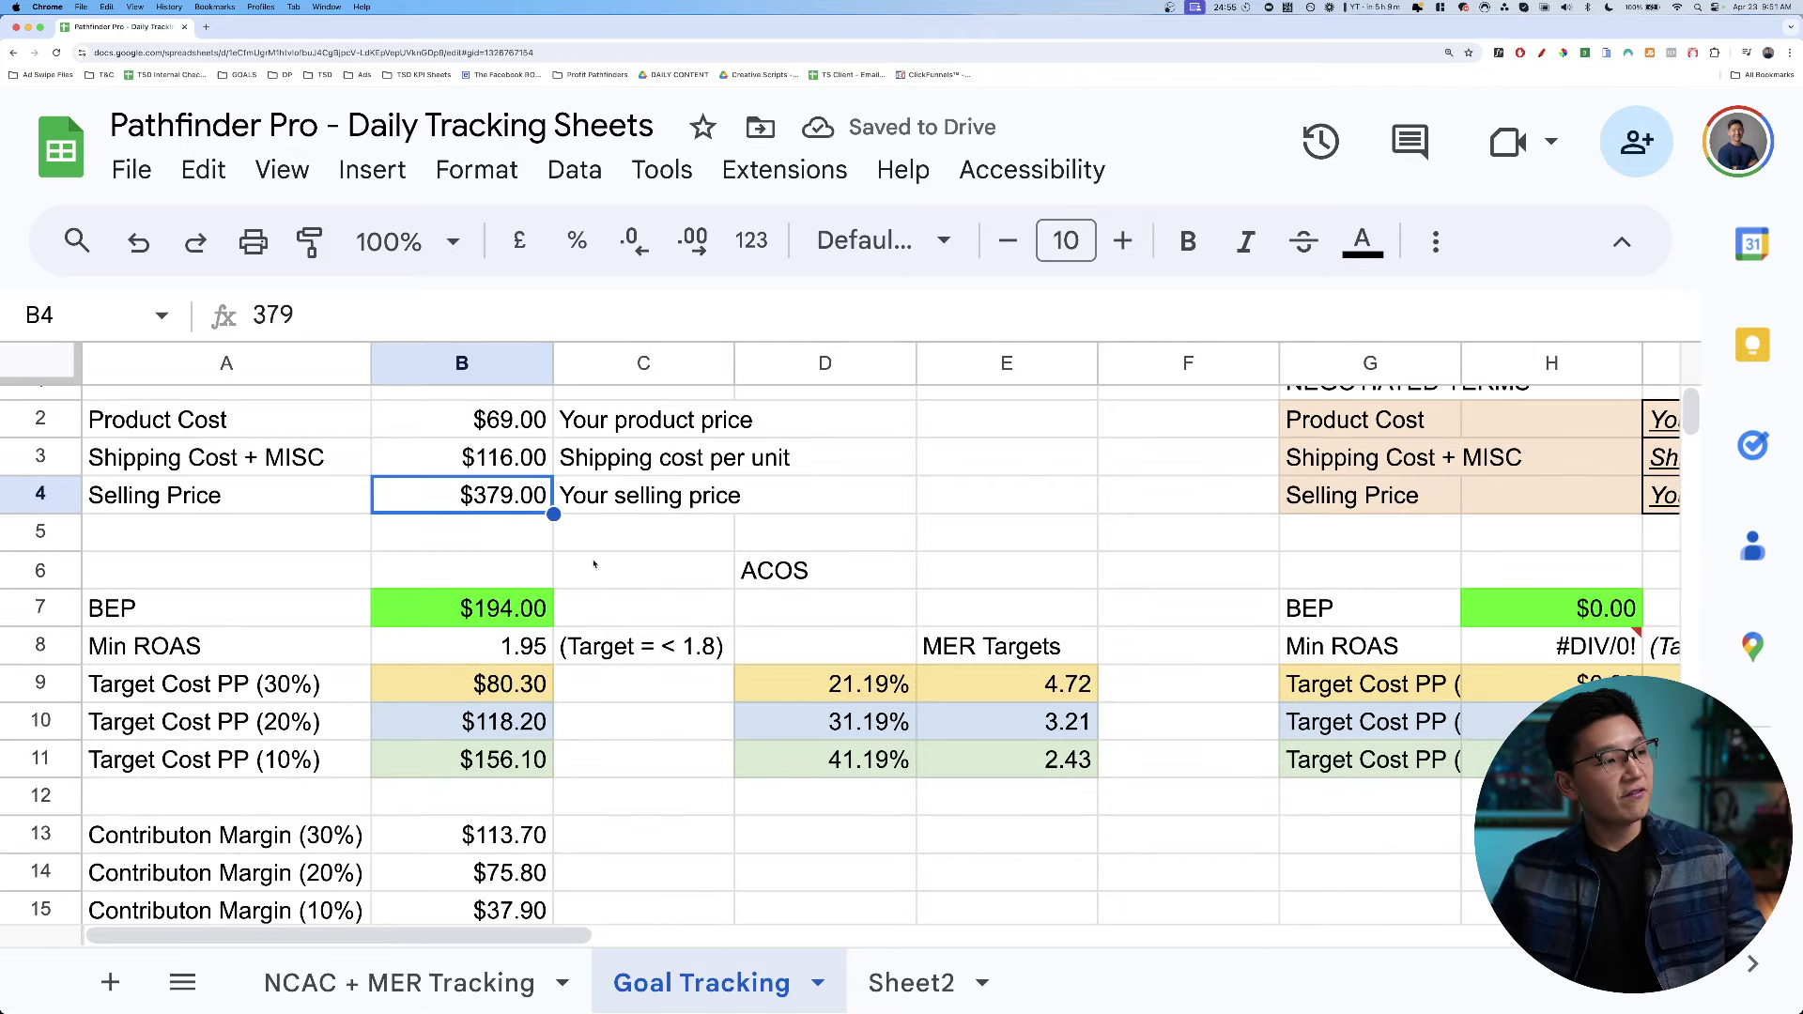
scroll(593, 563, "up", 1)
scroll(576, 587, "up", 1)
scroll(577, 583, "down", 1)
left_click_drag(1032, 664, 1038, 763)
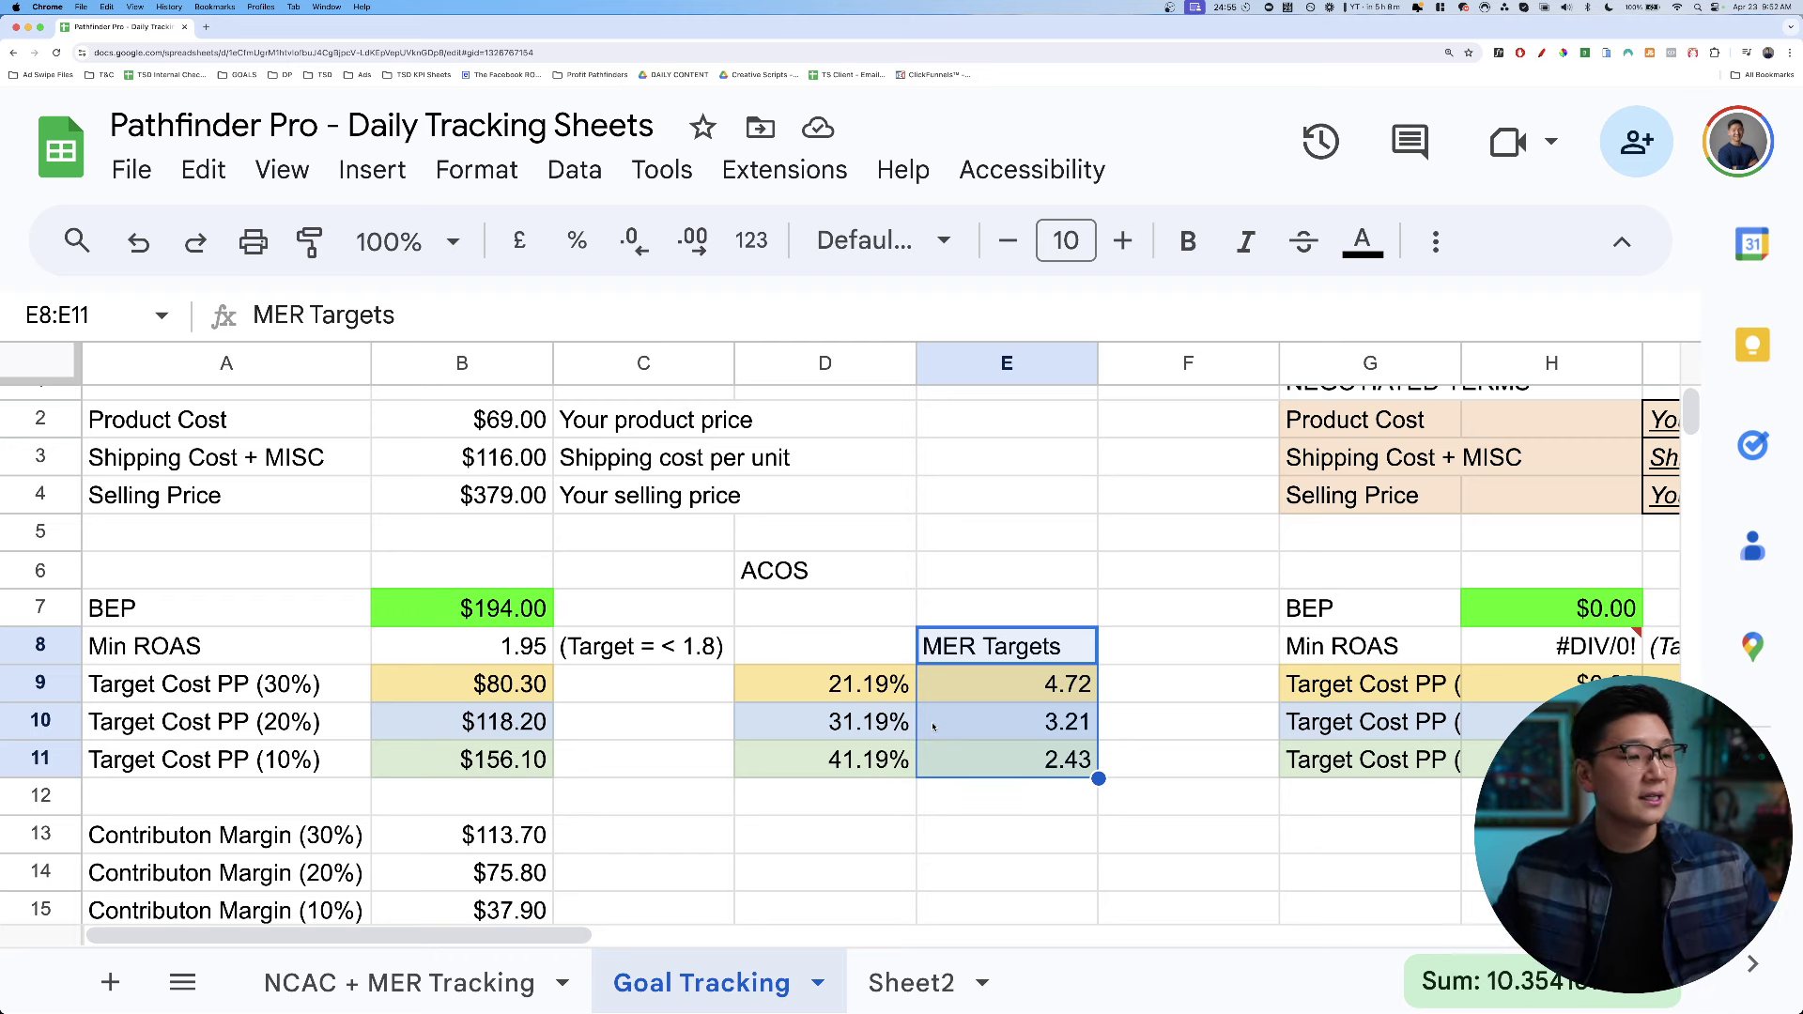
On Sheet2, clear the values in cells C2 and C3.
left_click(908, 982)
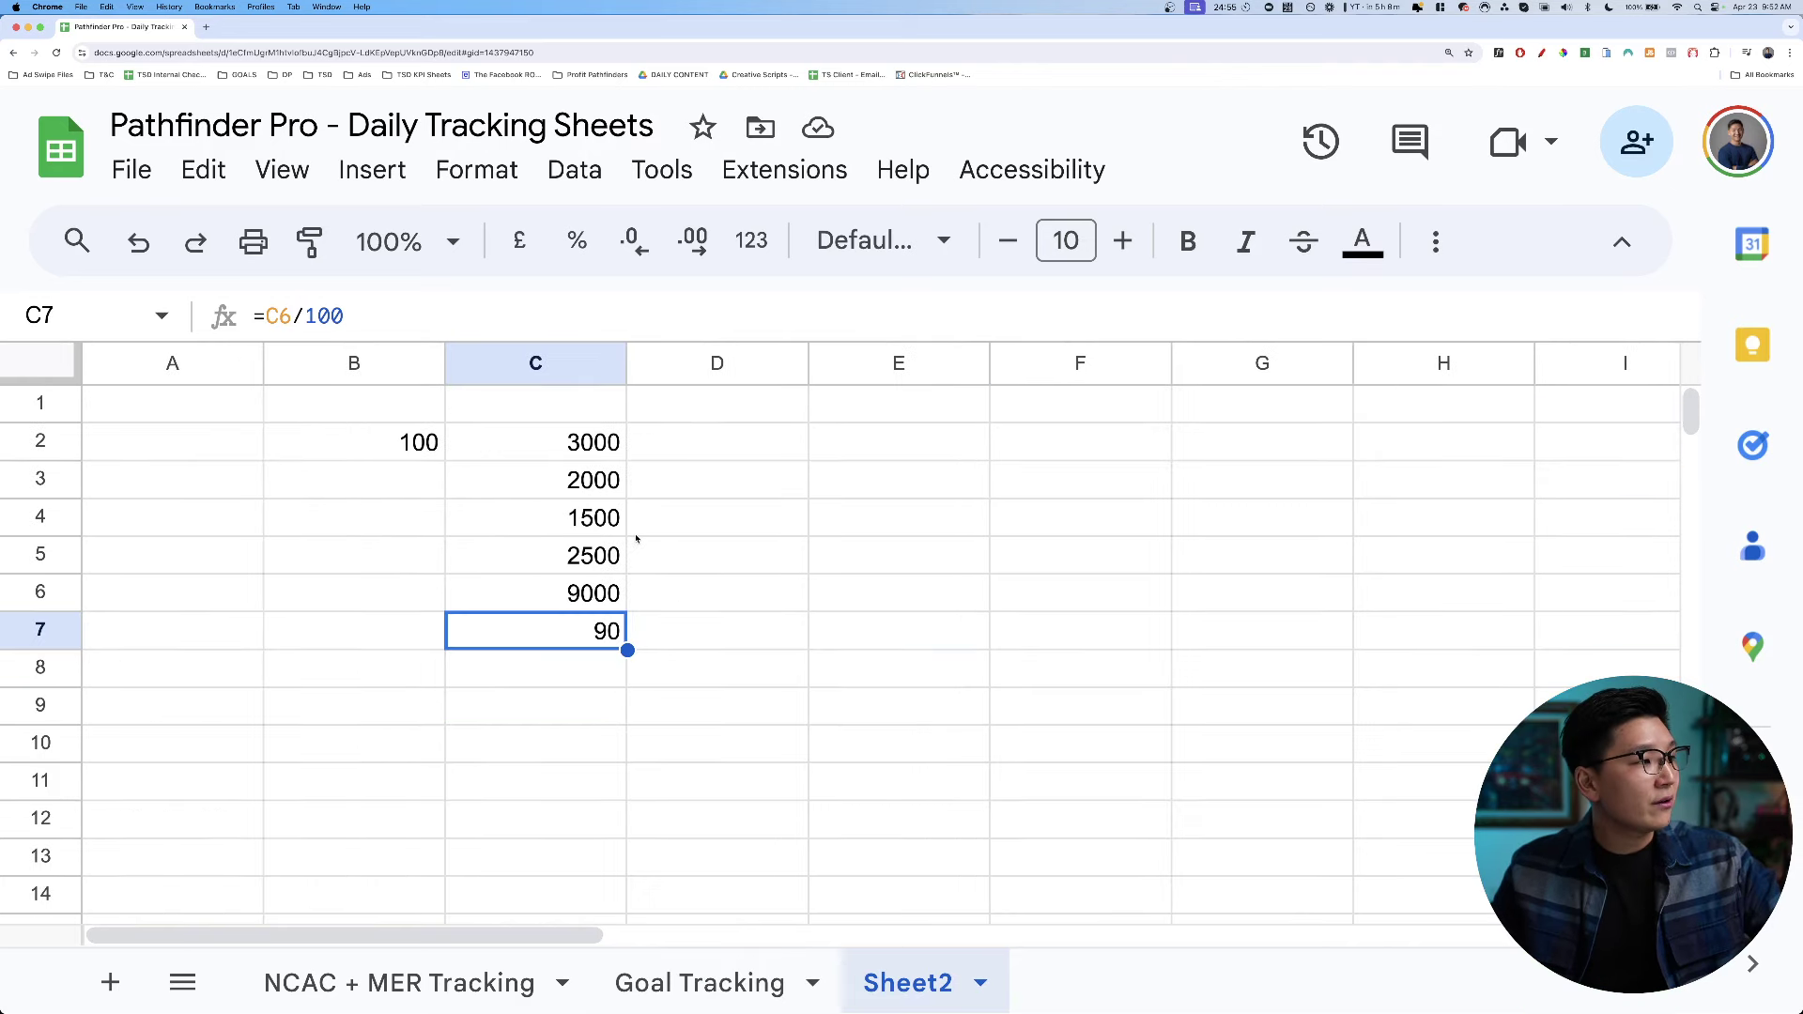
mouse_move(595, 457)
left_mouse_down()
mouse_move(583, 639)
mouse_move(595, 444)
left_mouse_up()
left_click(729, 636)
key("Right")
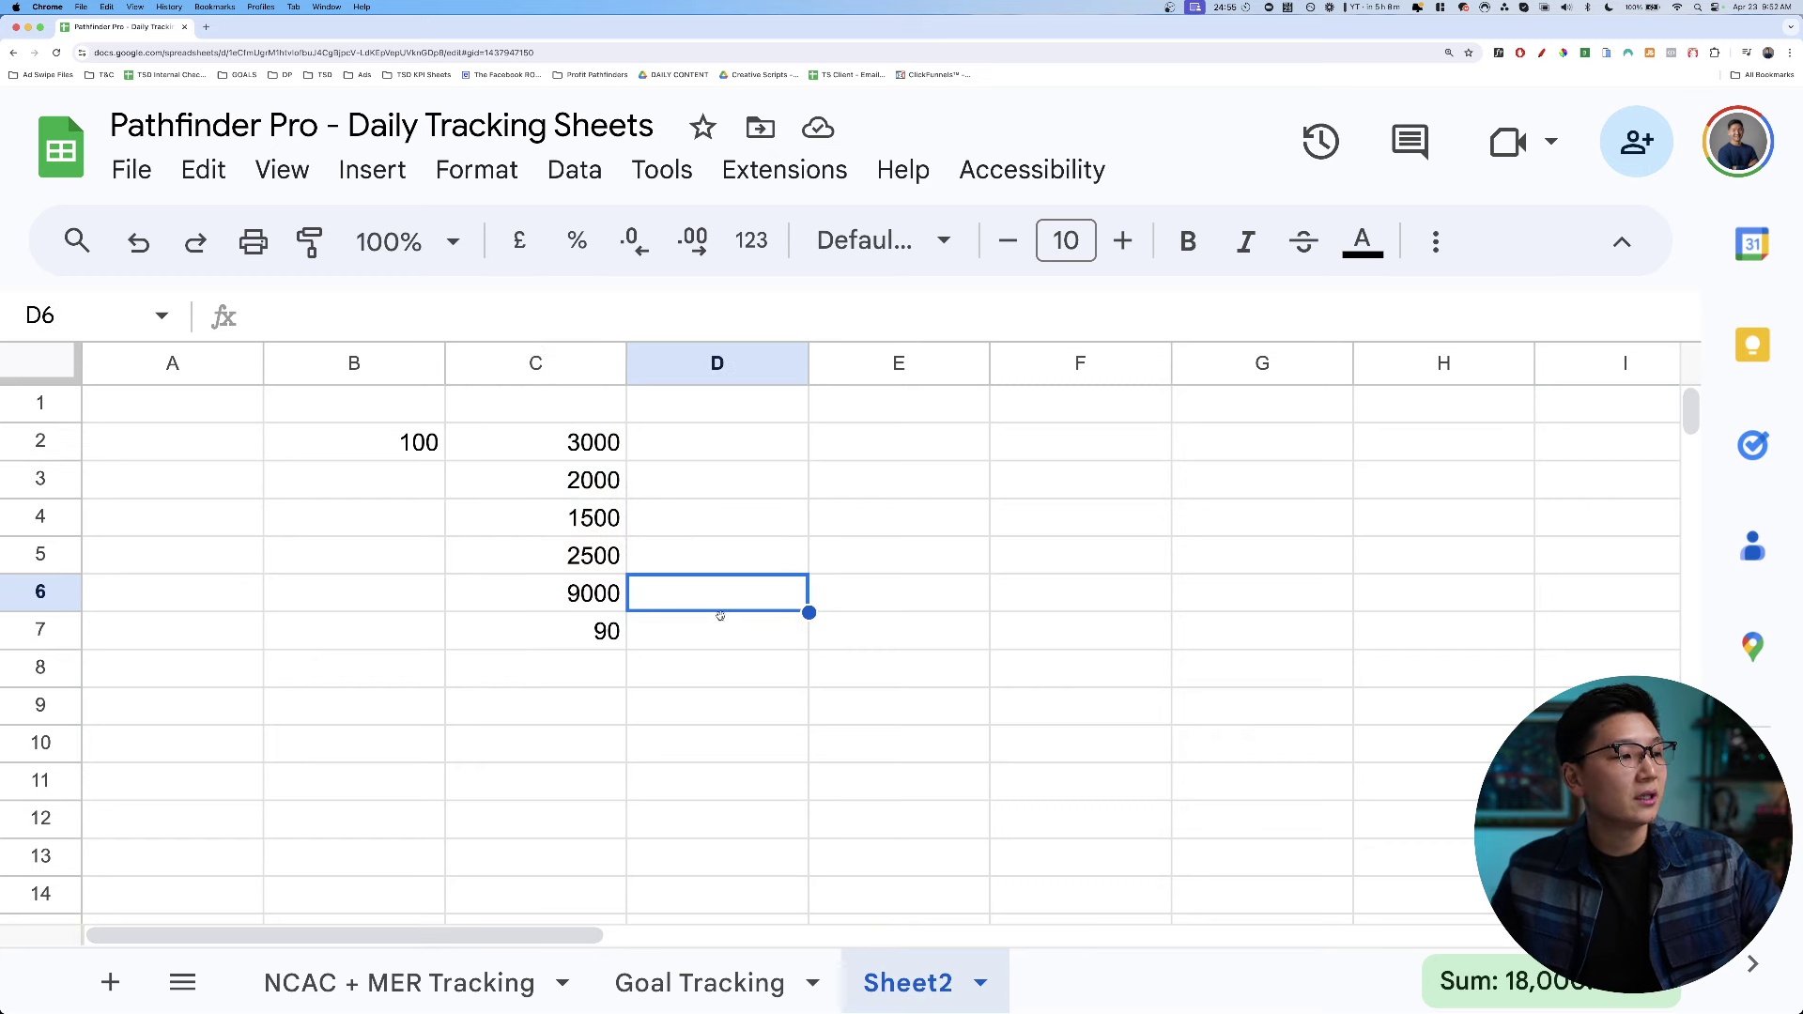
left_click(584, 458)
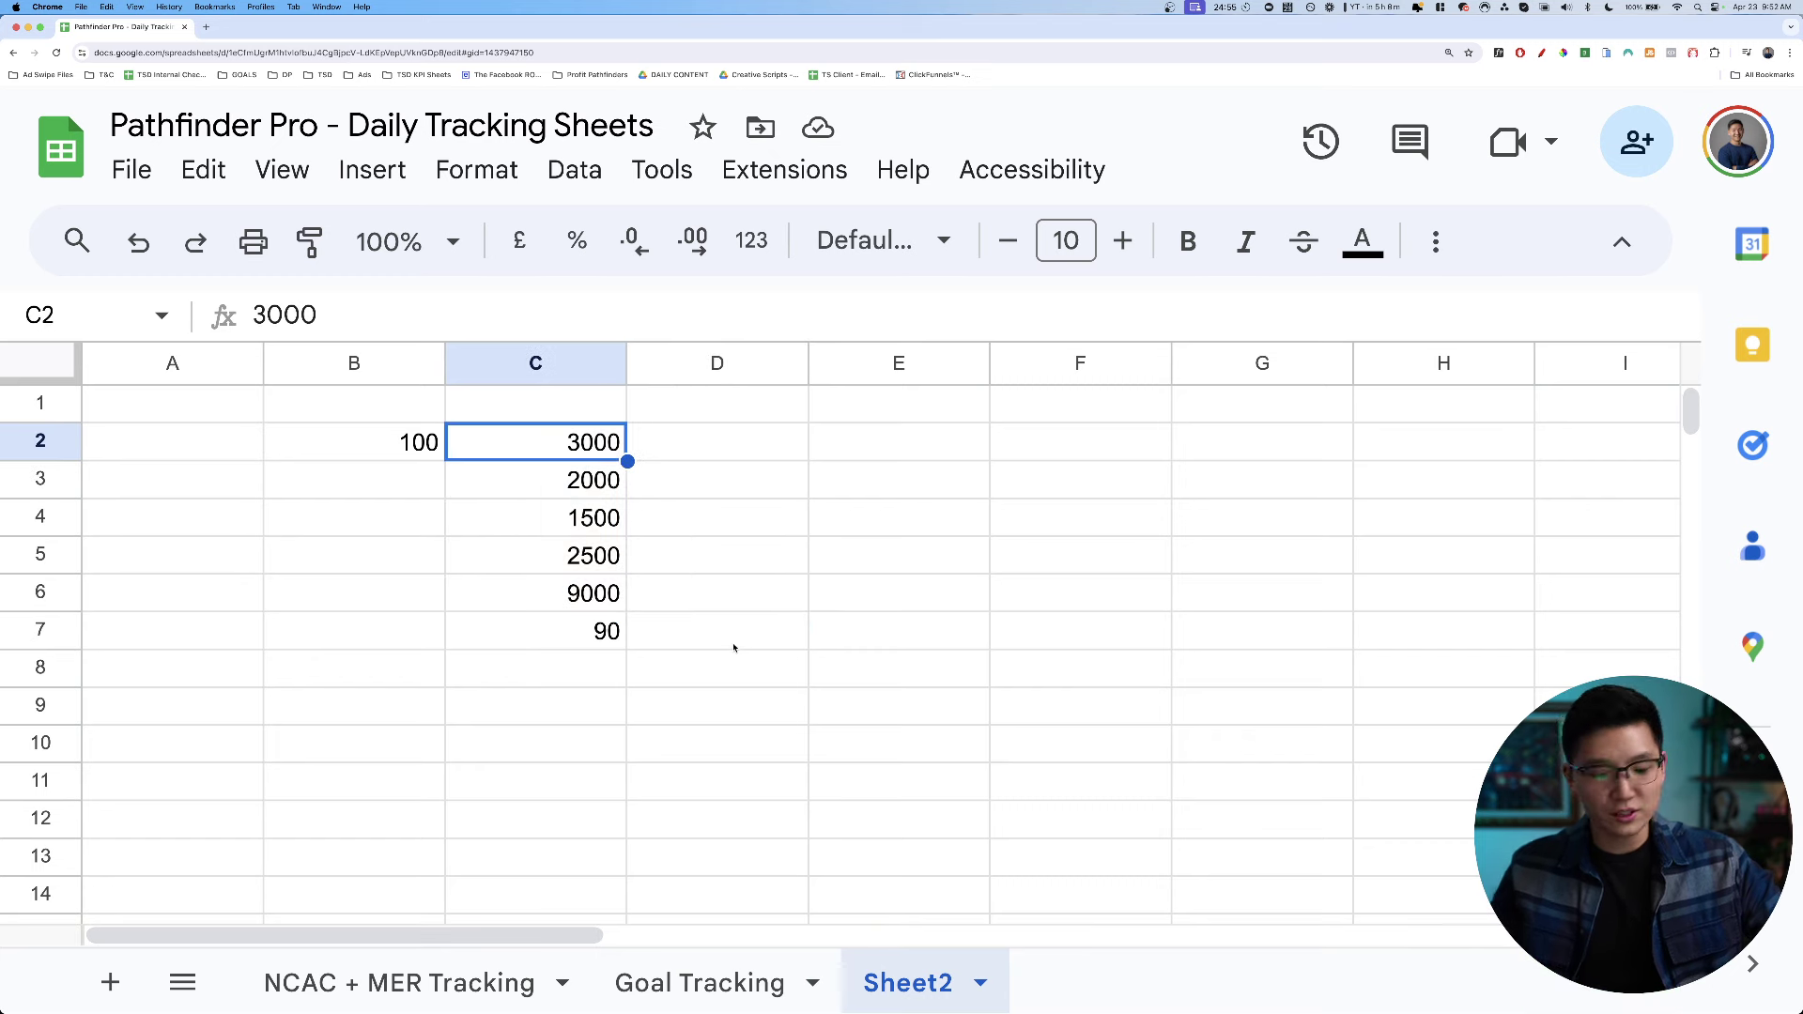
key("Delete")
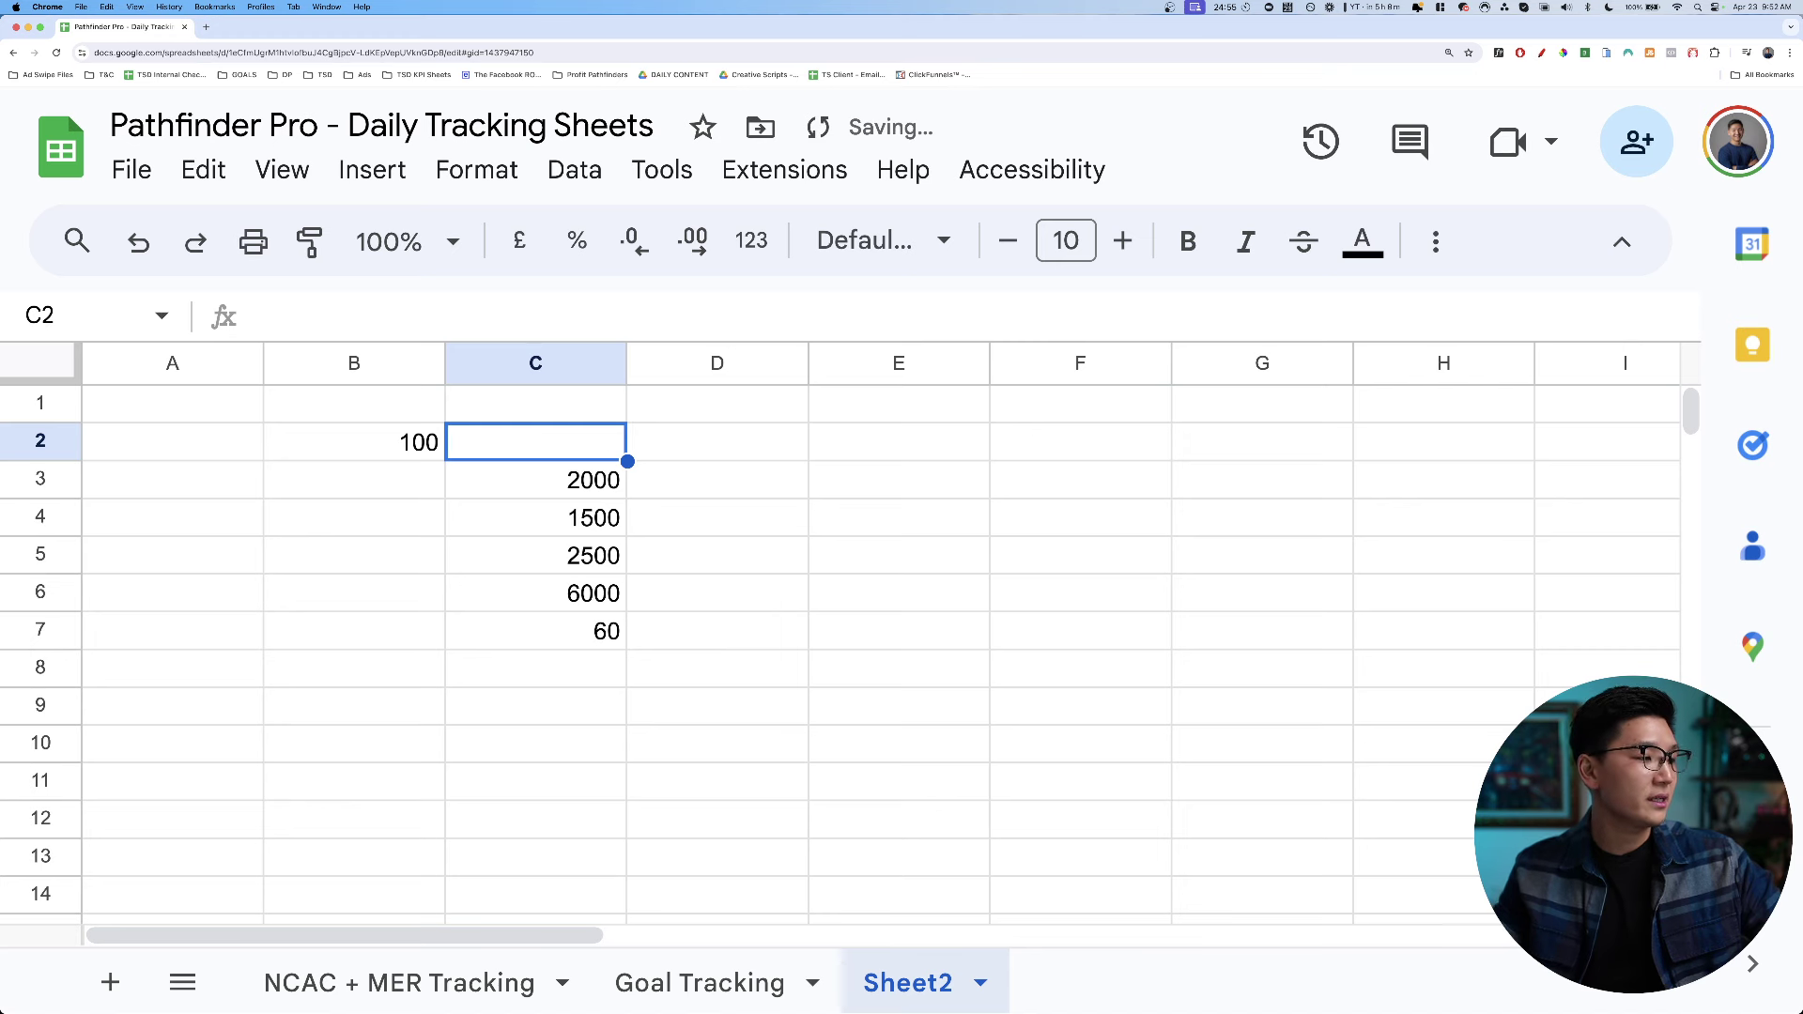
left_click(535, 480)
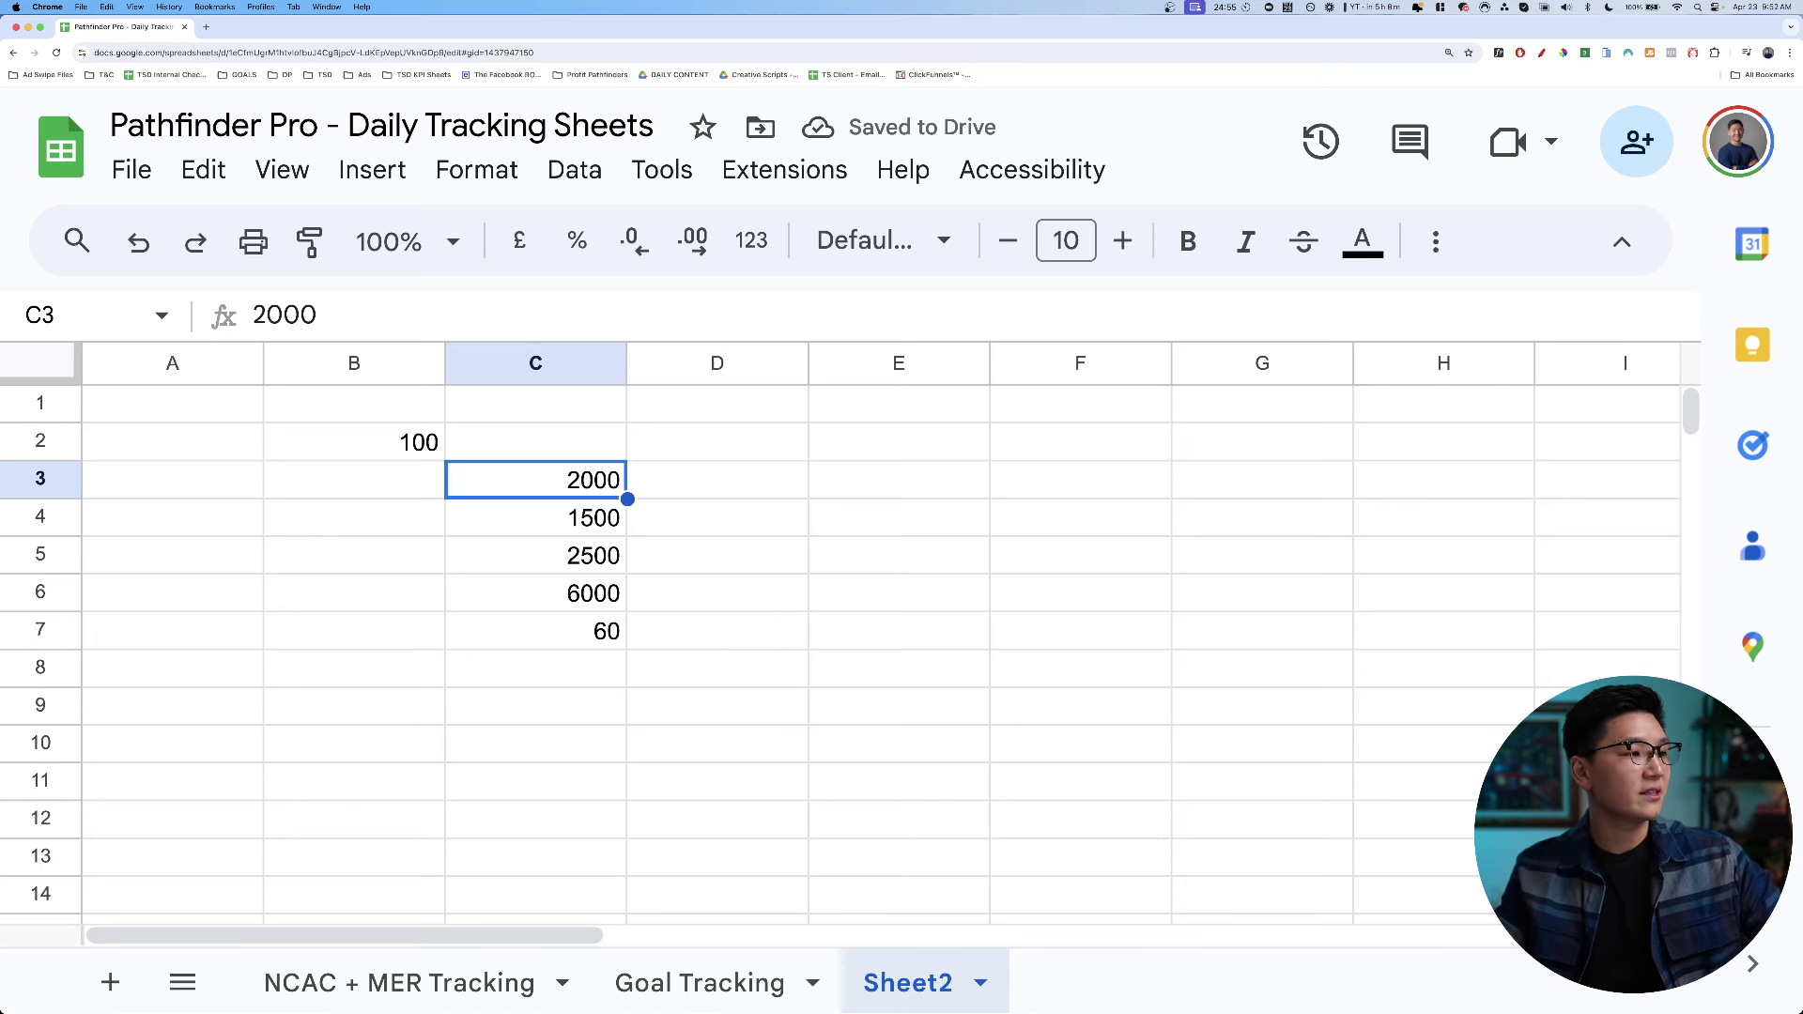
key("Delete")
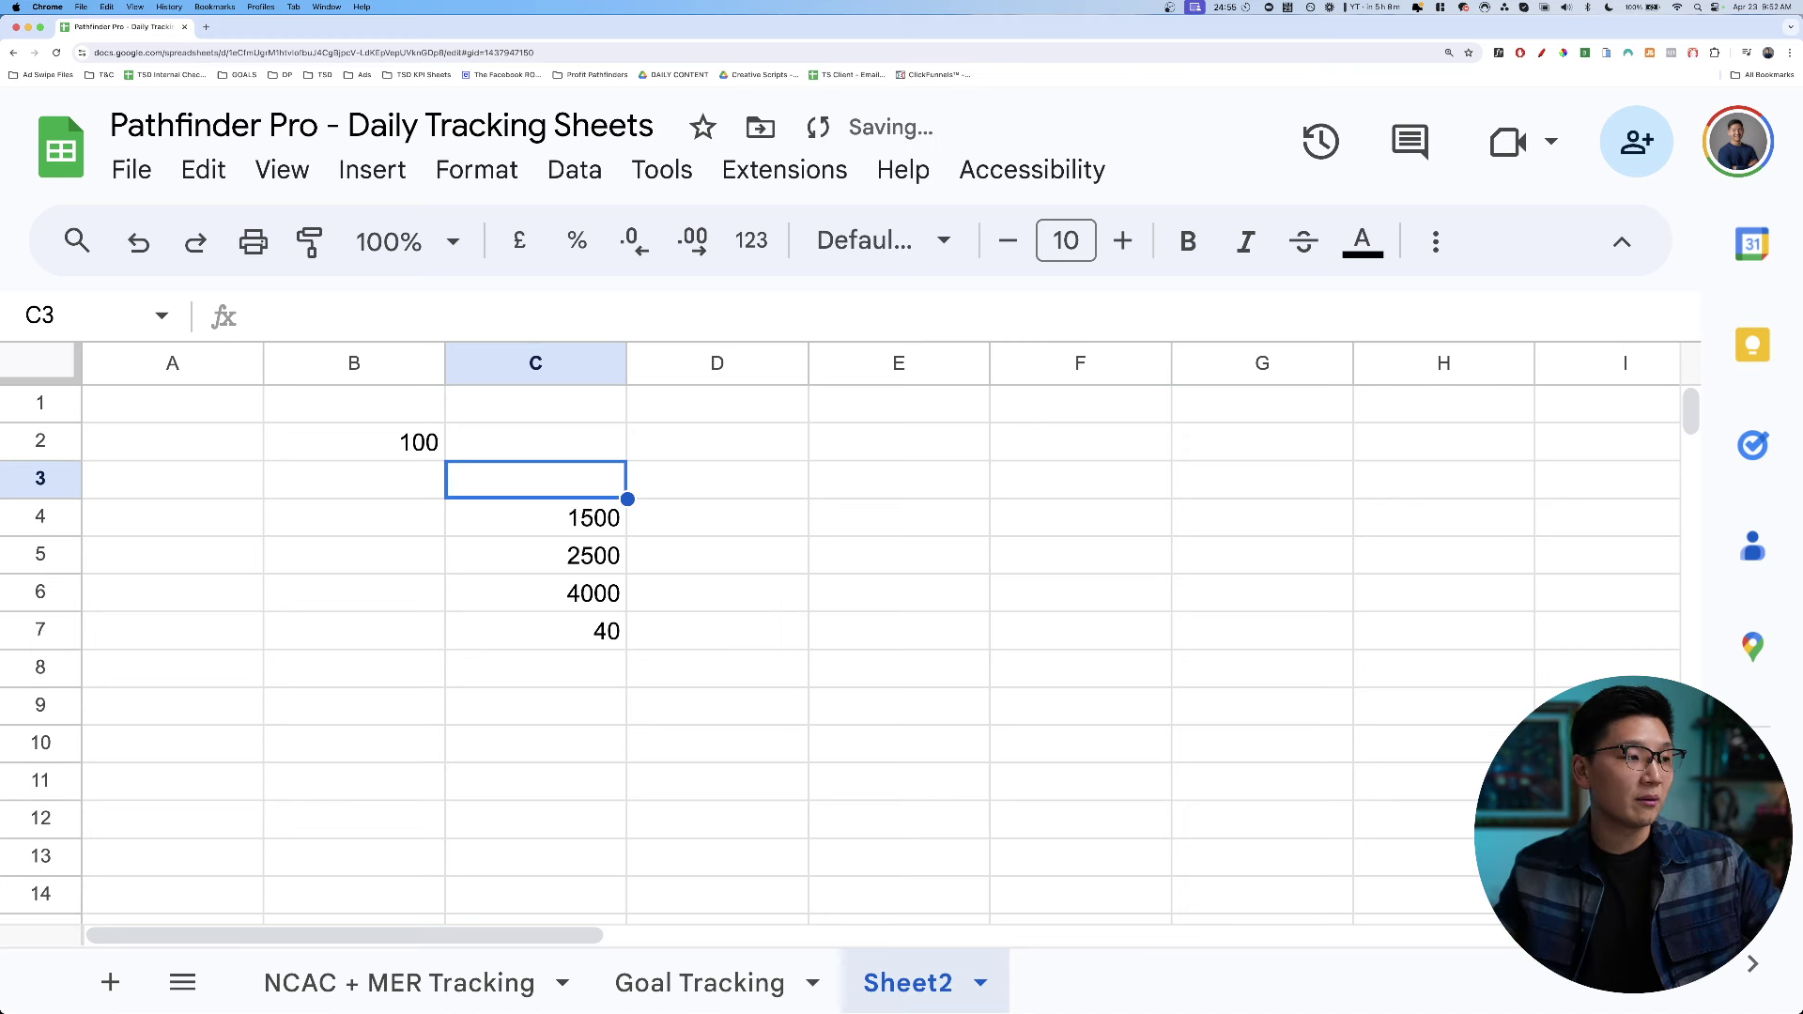
On Goal Tracking, set the last term of the Shipping Cost + MISC formula in B3 to 40 and check the MER targets.
left_click(713, 952)
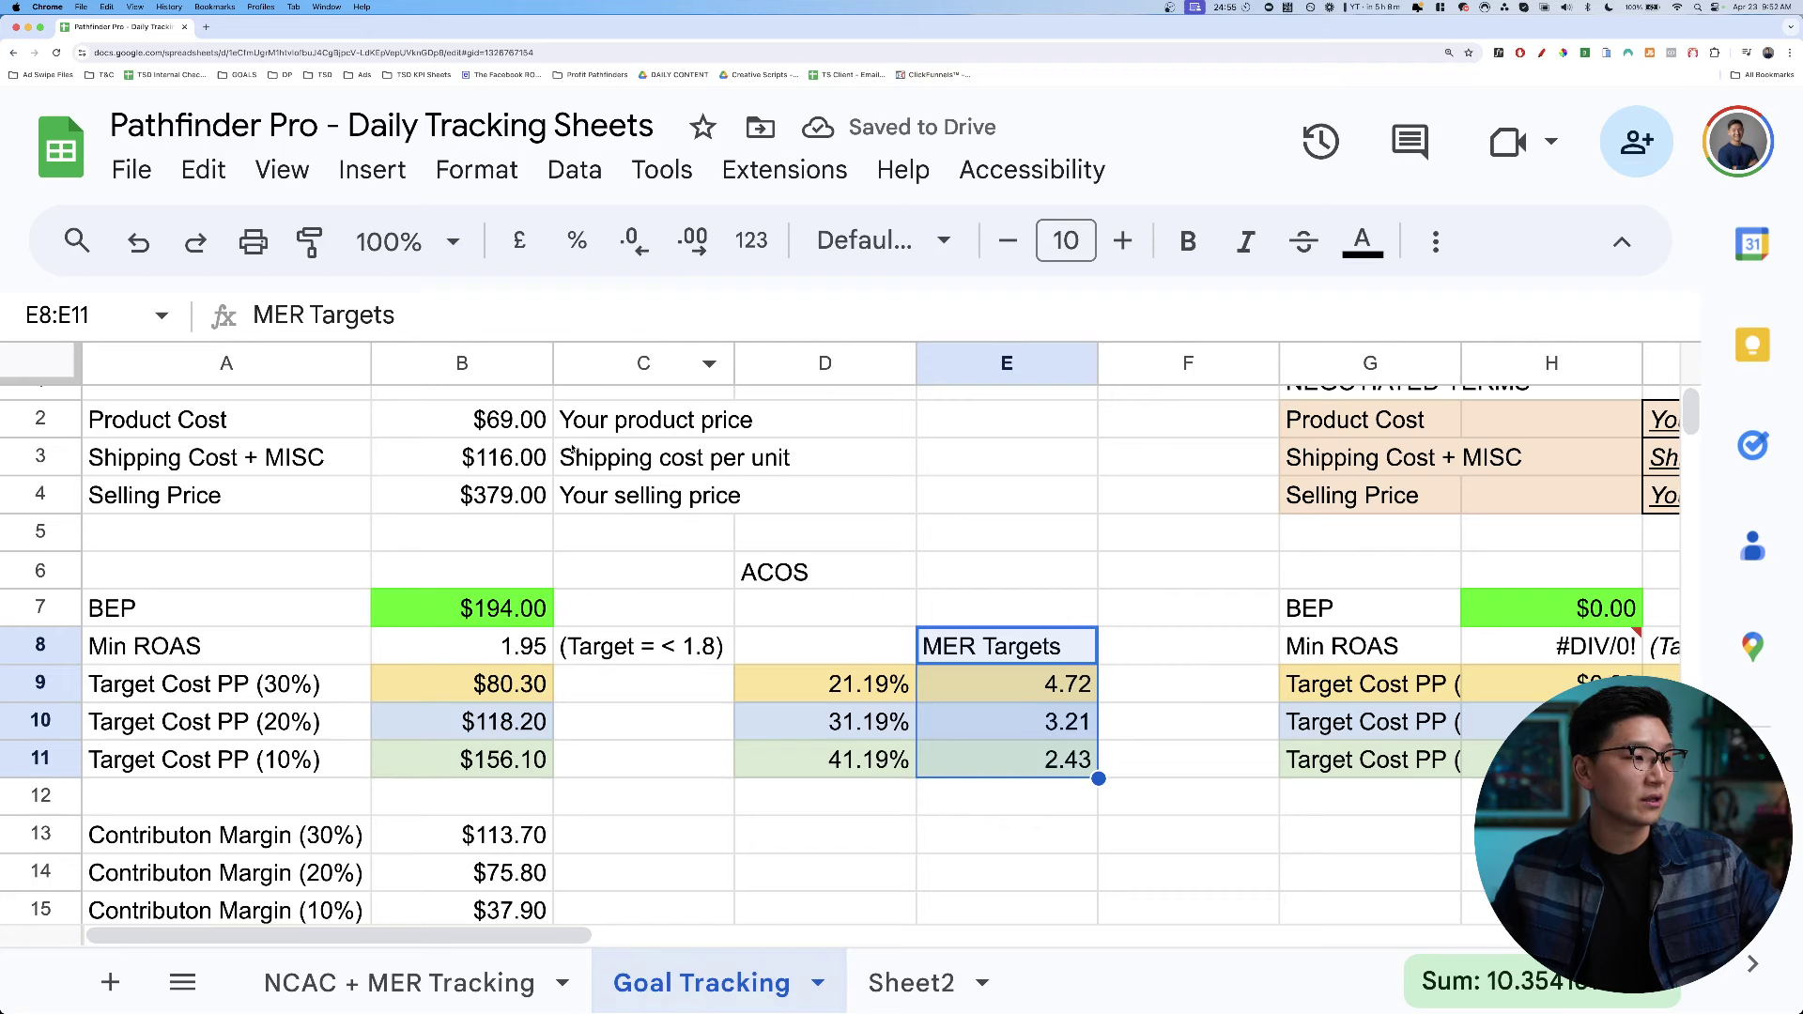
left_click(495, 495)
left_click(489, 458)
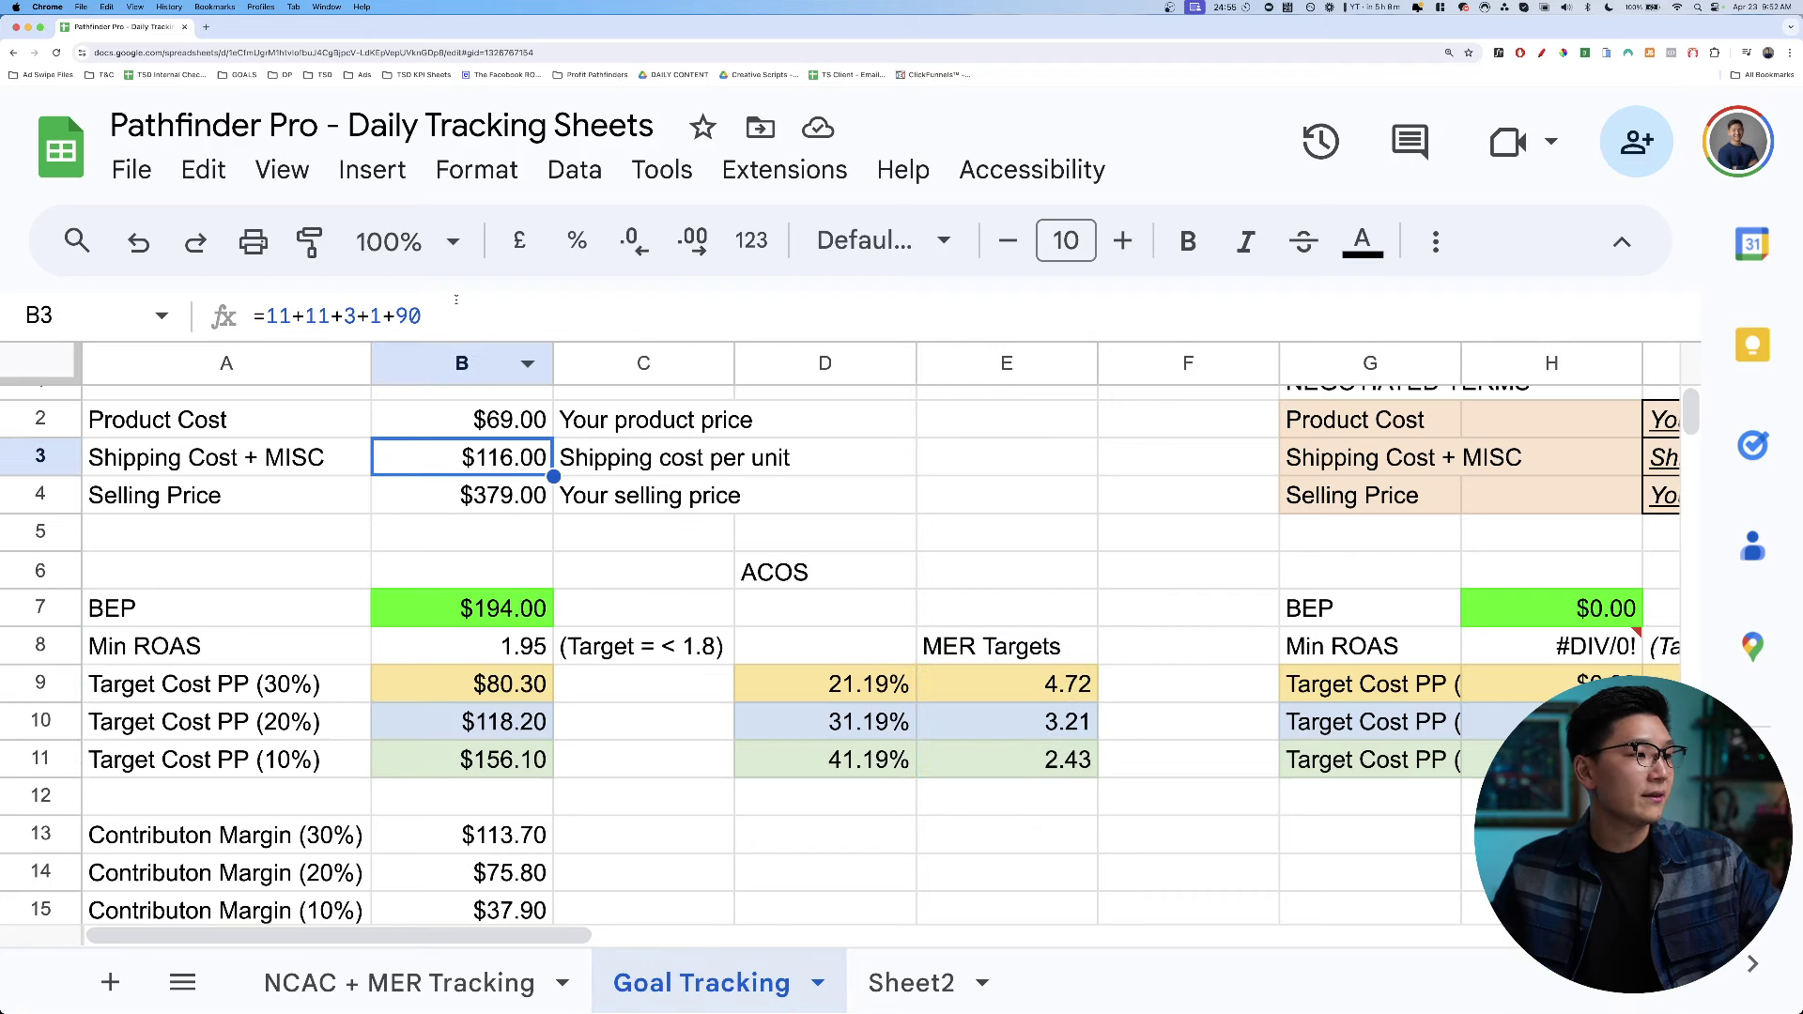
double_click(406, 317)
key("BackSpace")
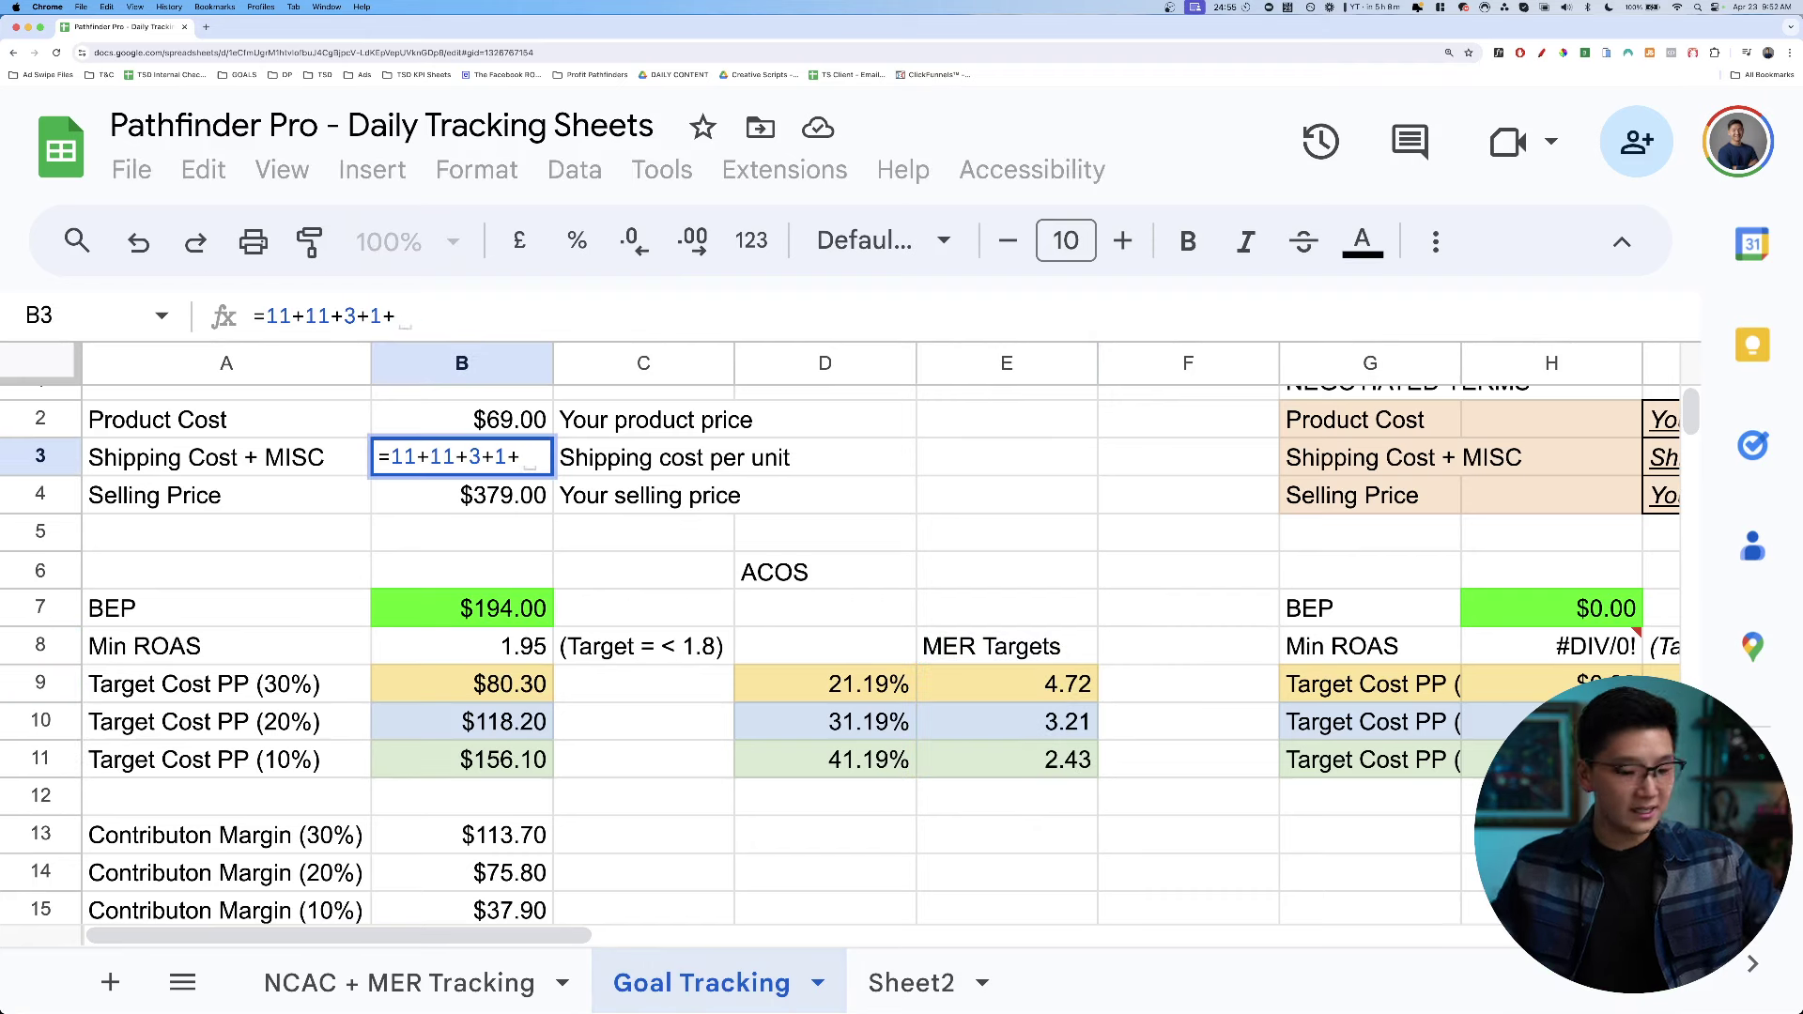
type("40")
key("Return")
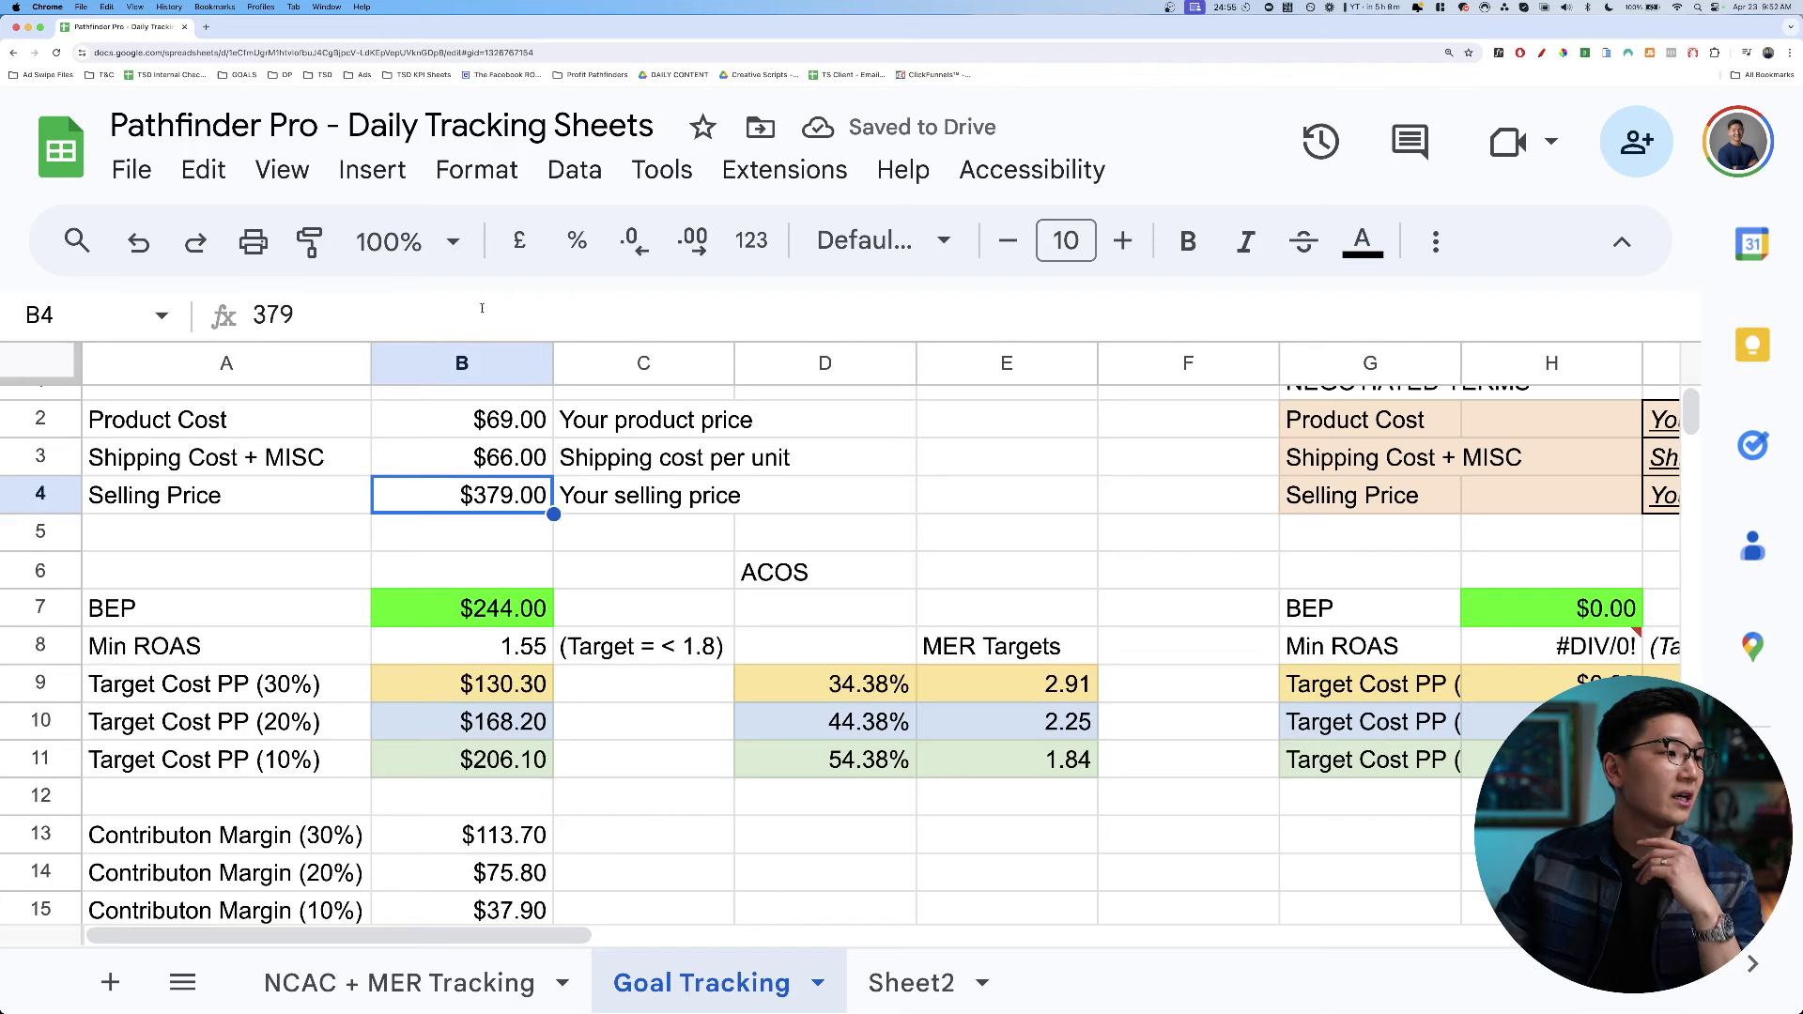
key("Up")
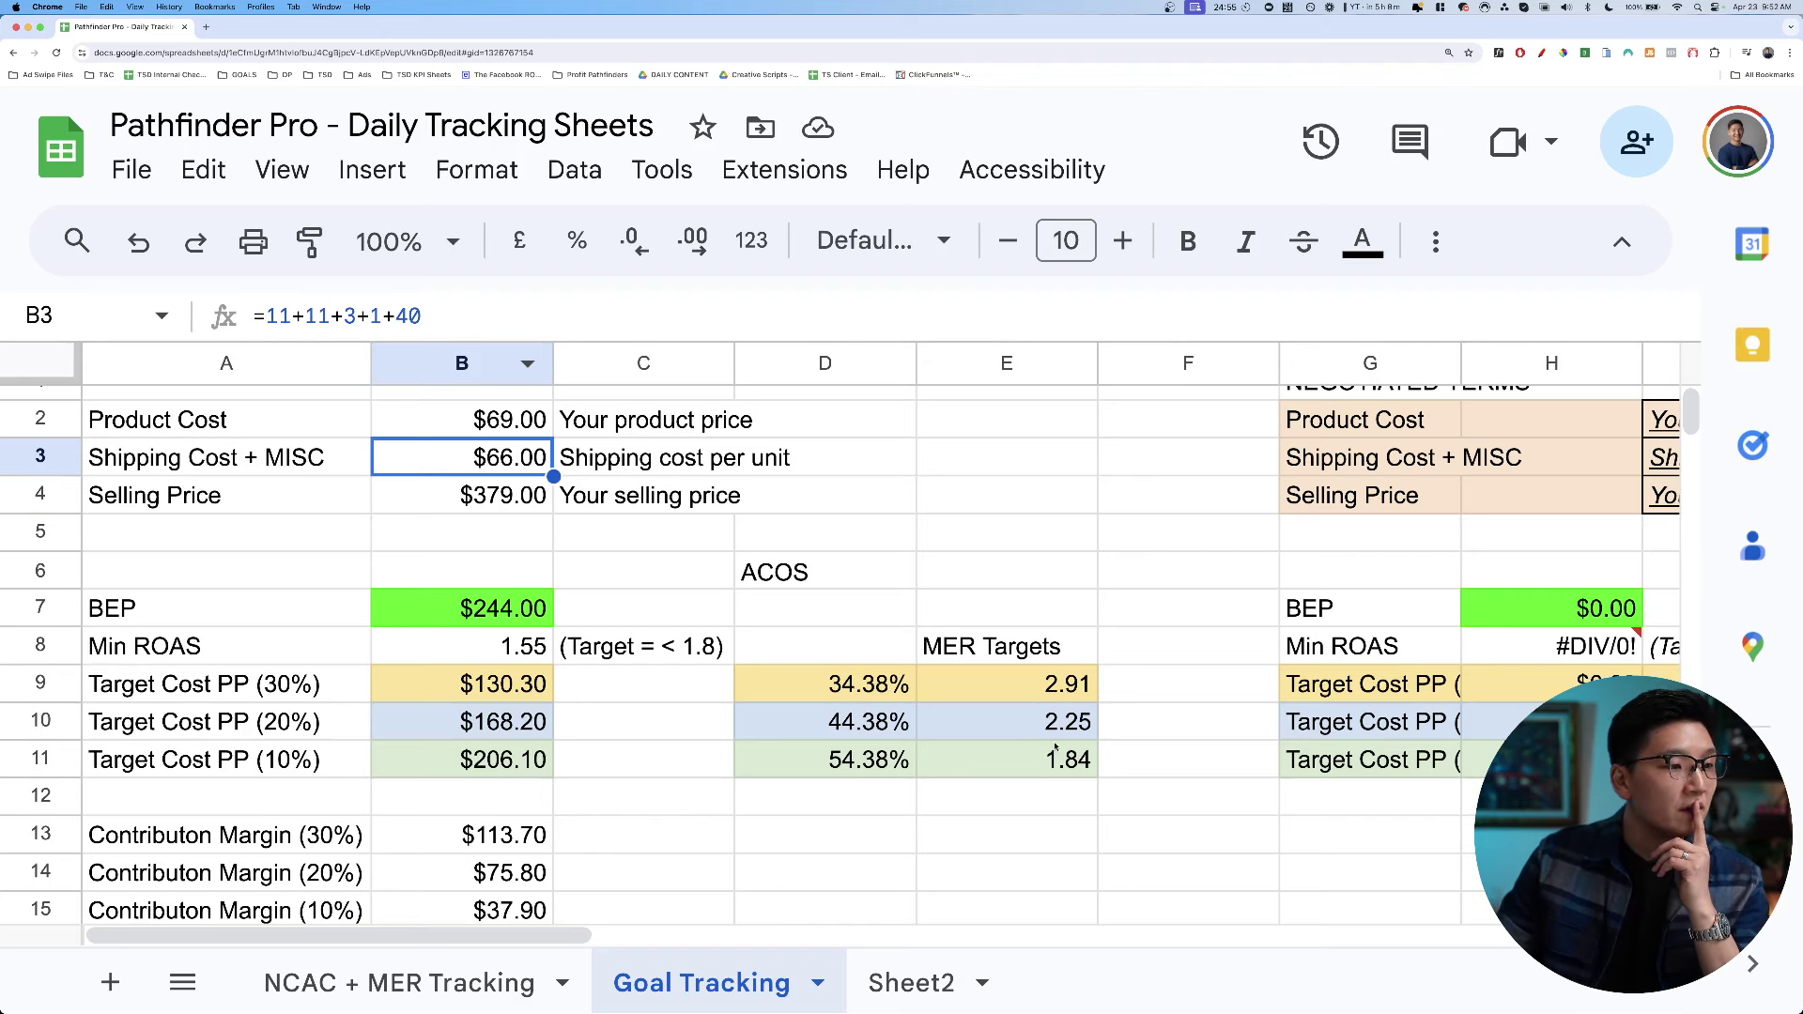
left_click_drag(1061, 683, 1058, 759)
left_click(1054, 697)
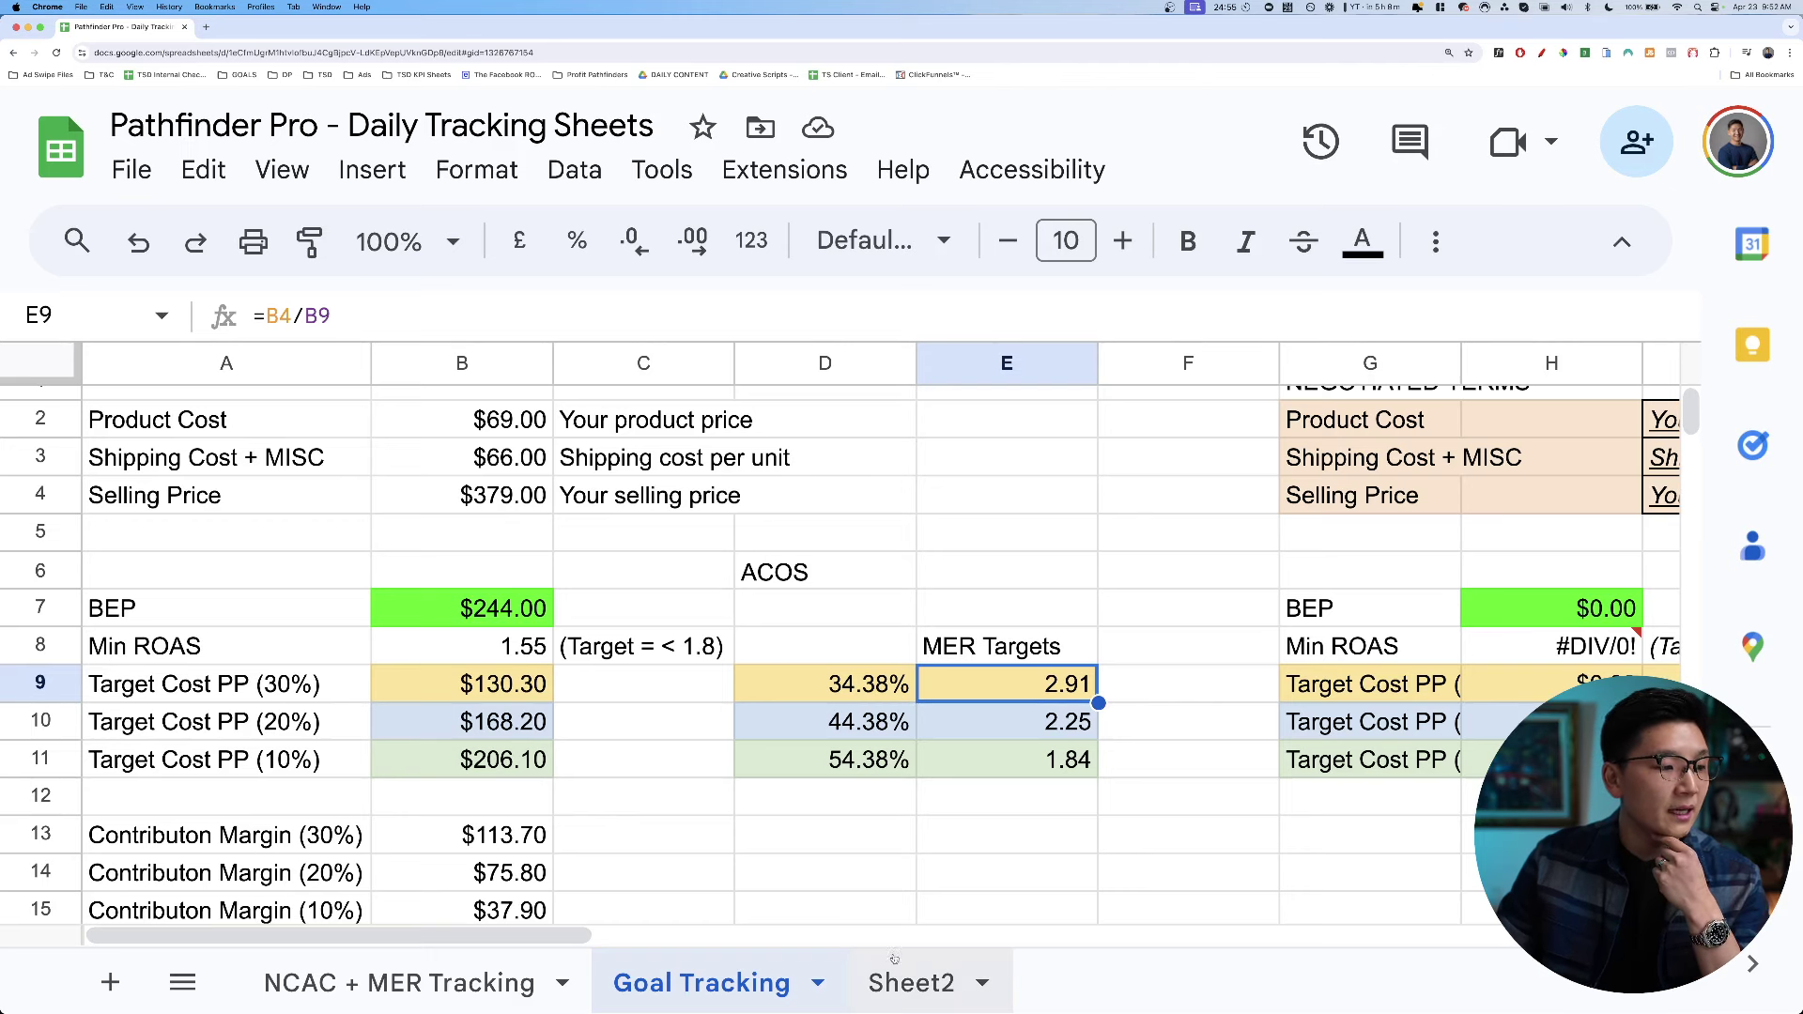
Clear the value in cell C5 on Sheet2 and look at the MER targets on Goal Tracking again.
left_click(901, 983)
left_click(620, 605)
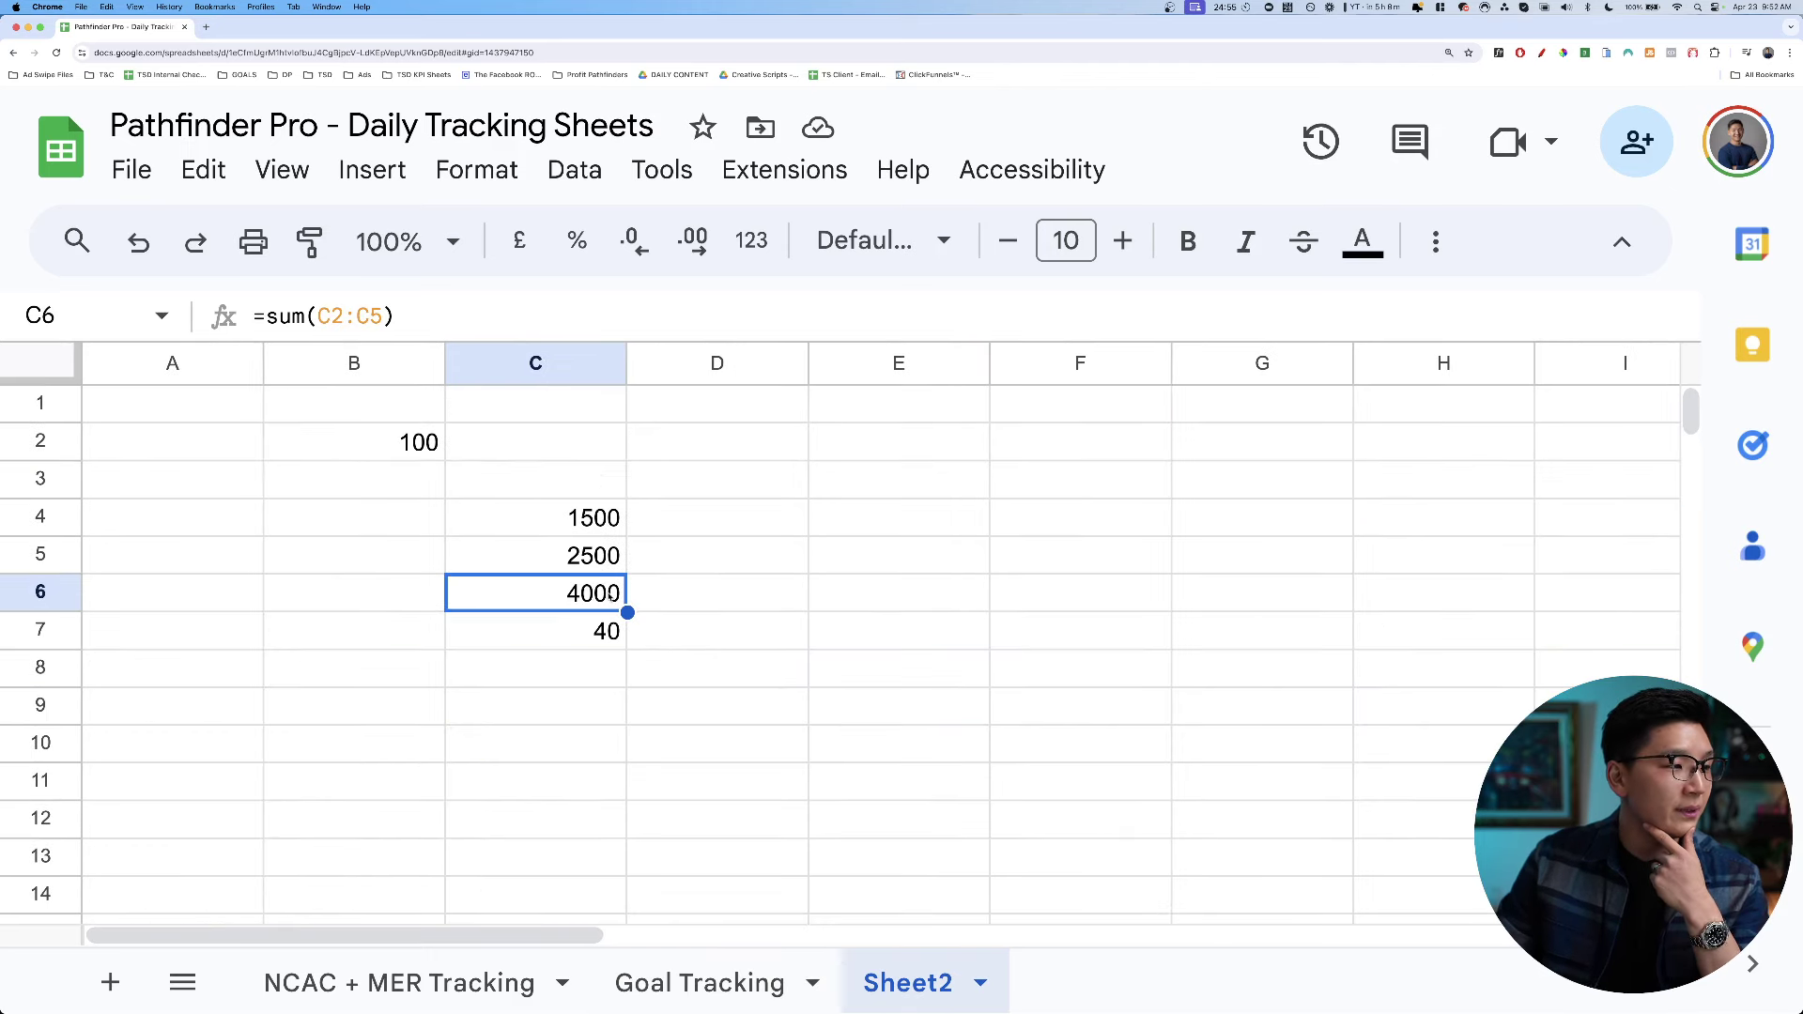
left_click_drag(620, 605, 621, 570)
key("super+z")
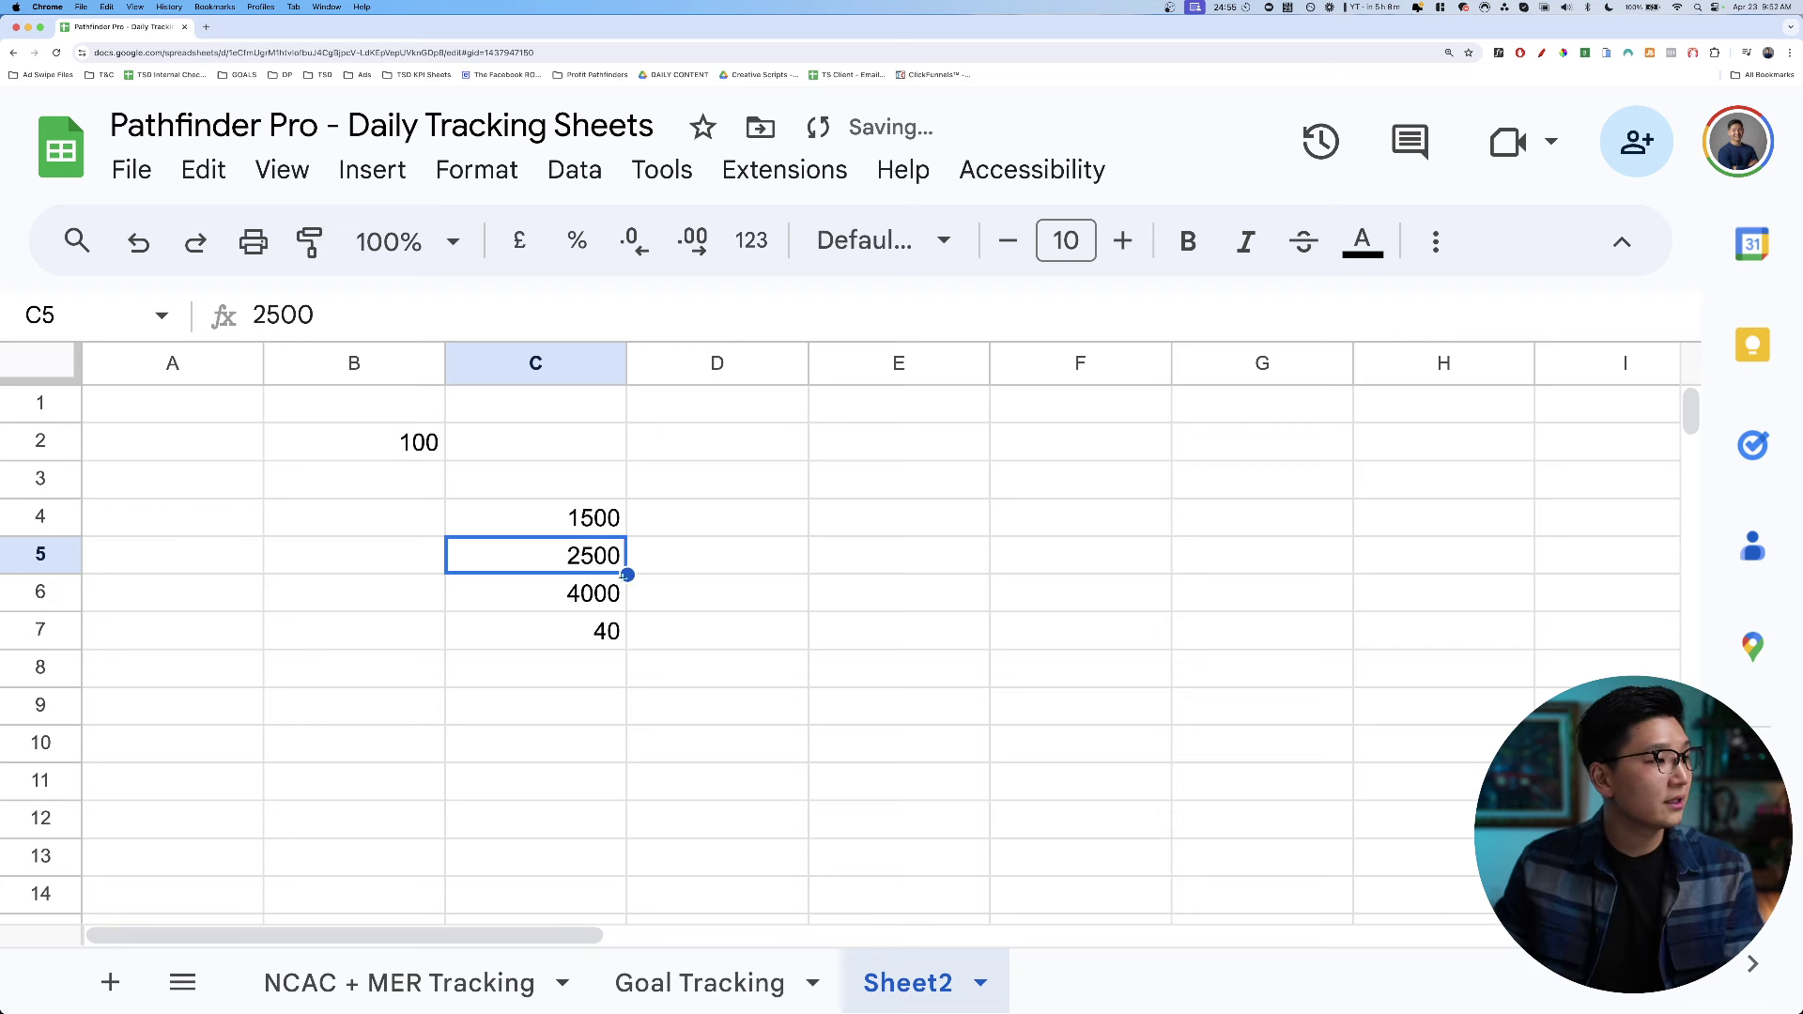
key("Delete")
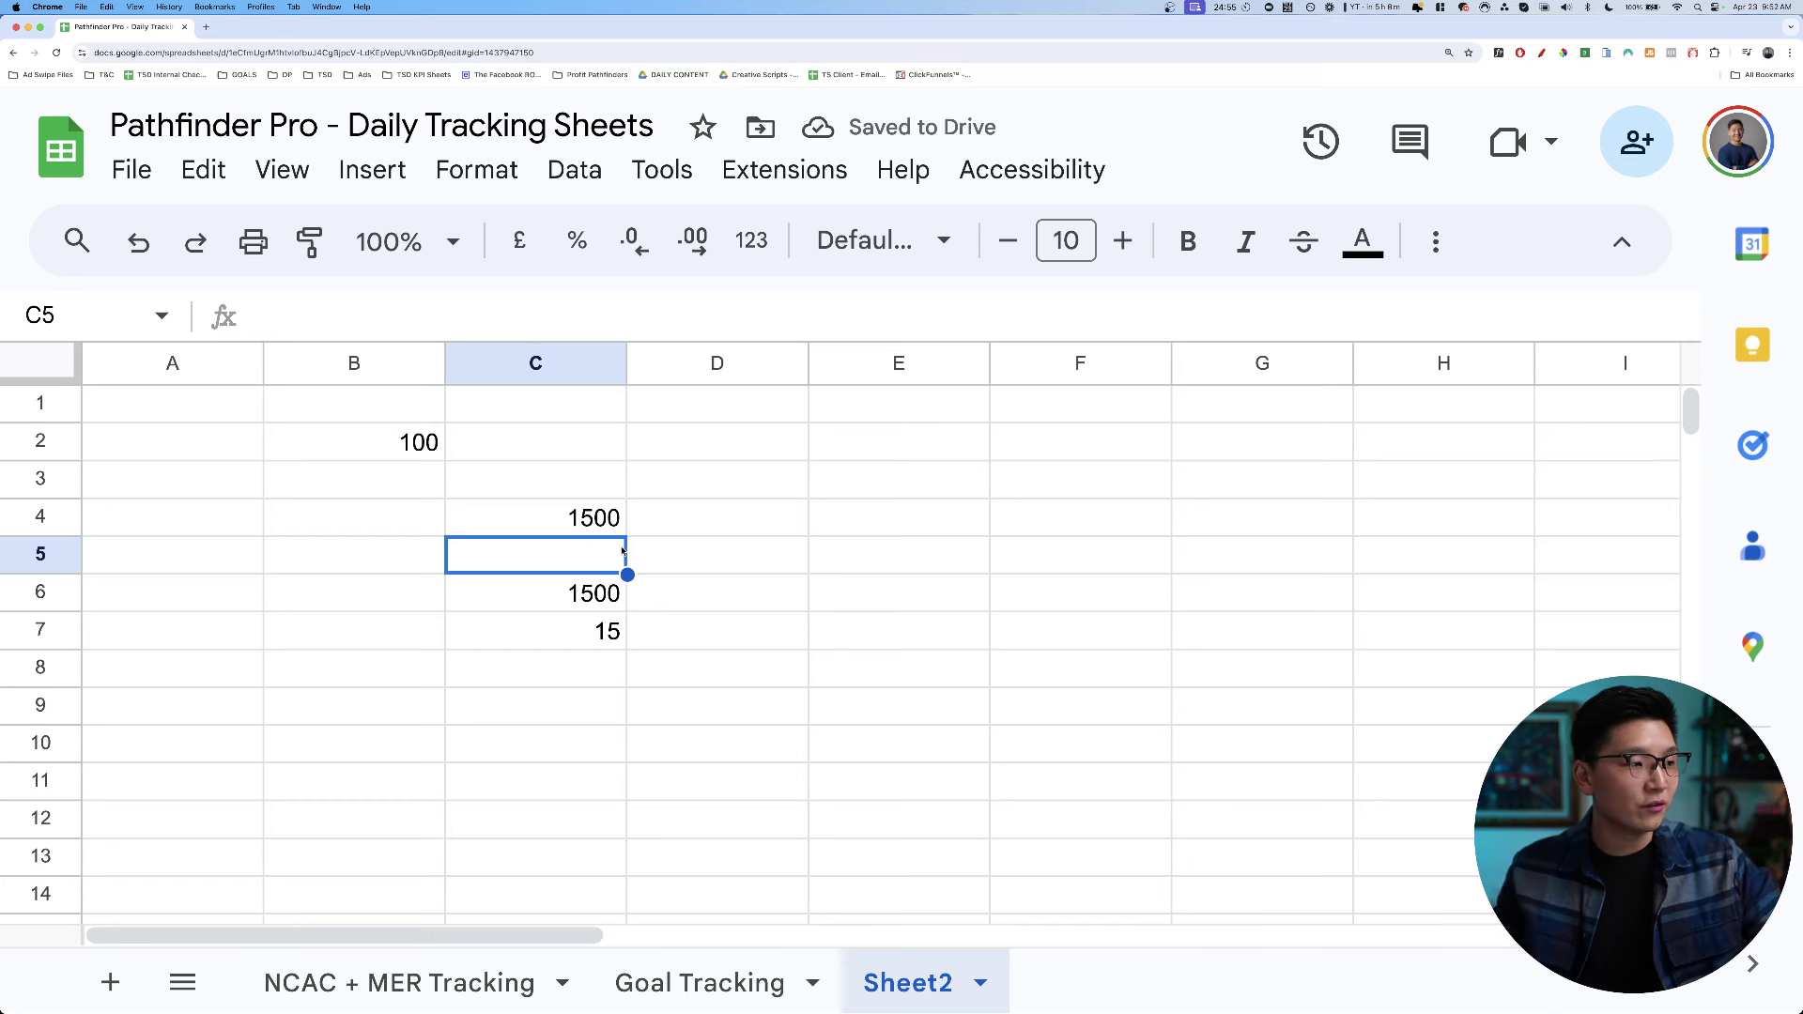
left_click(700, 982)
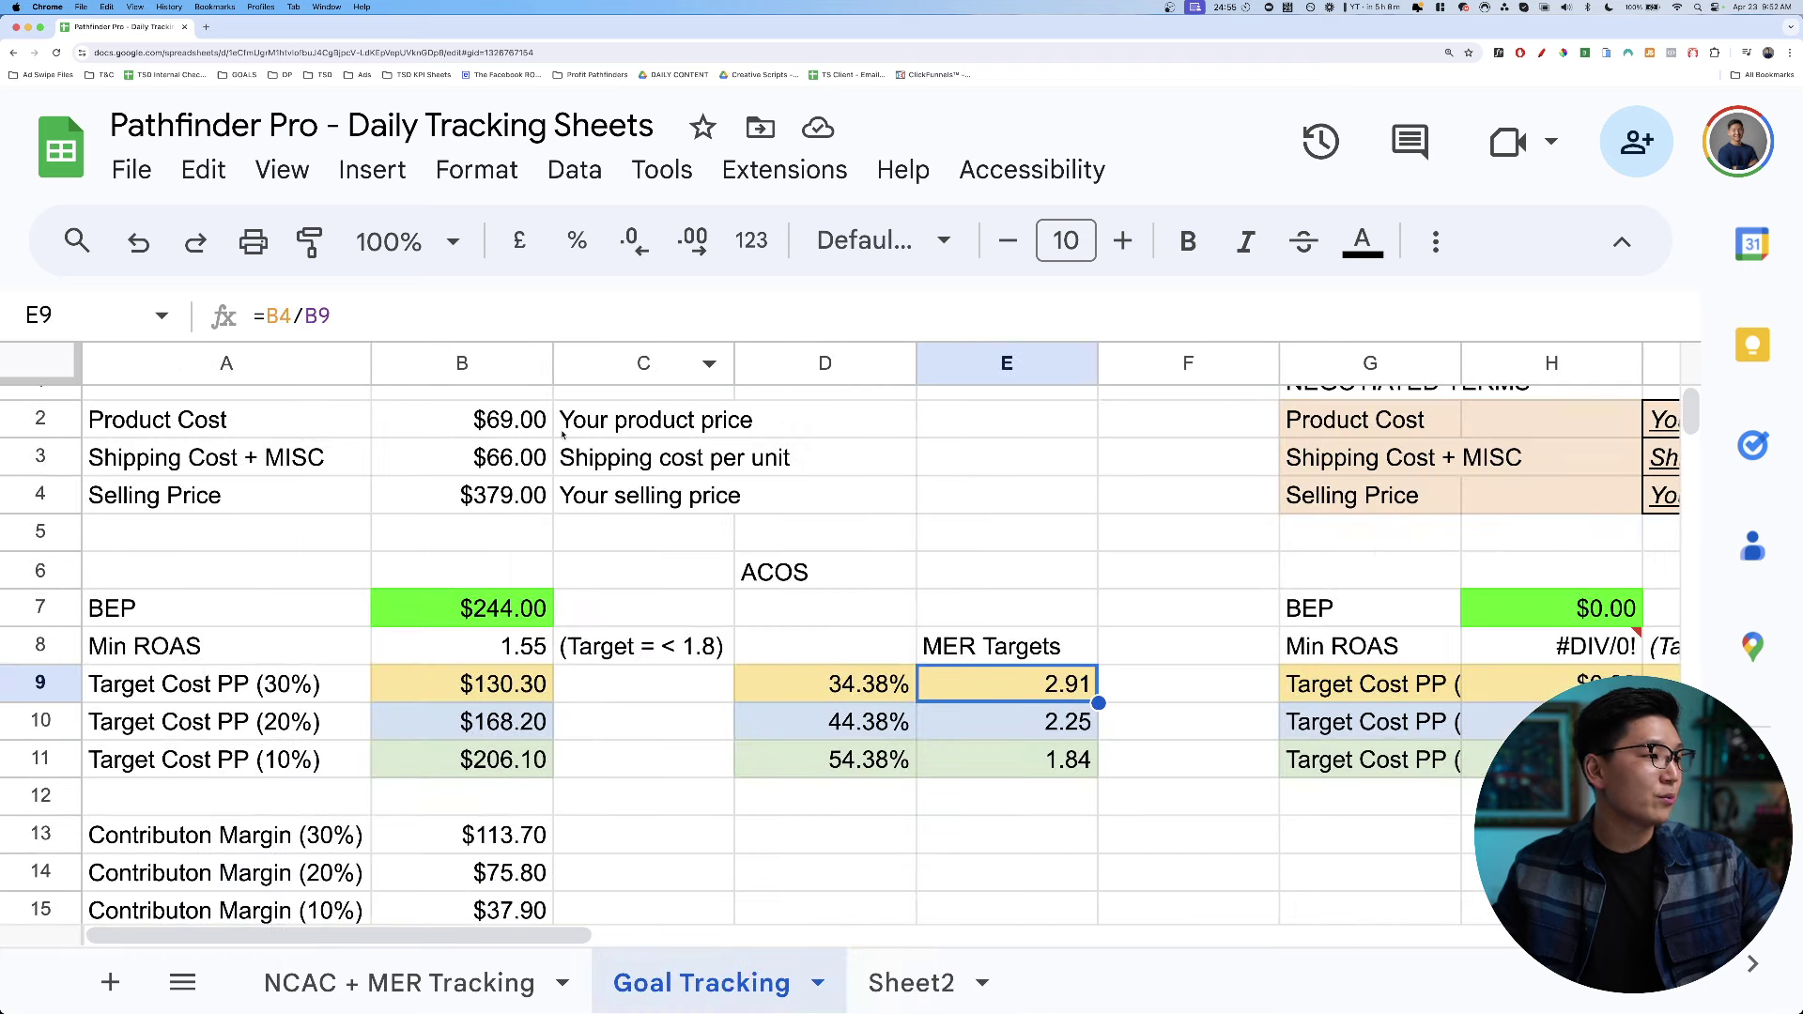
left_click(871, 977)
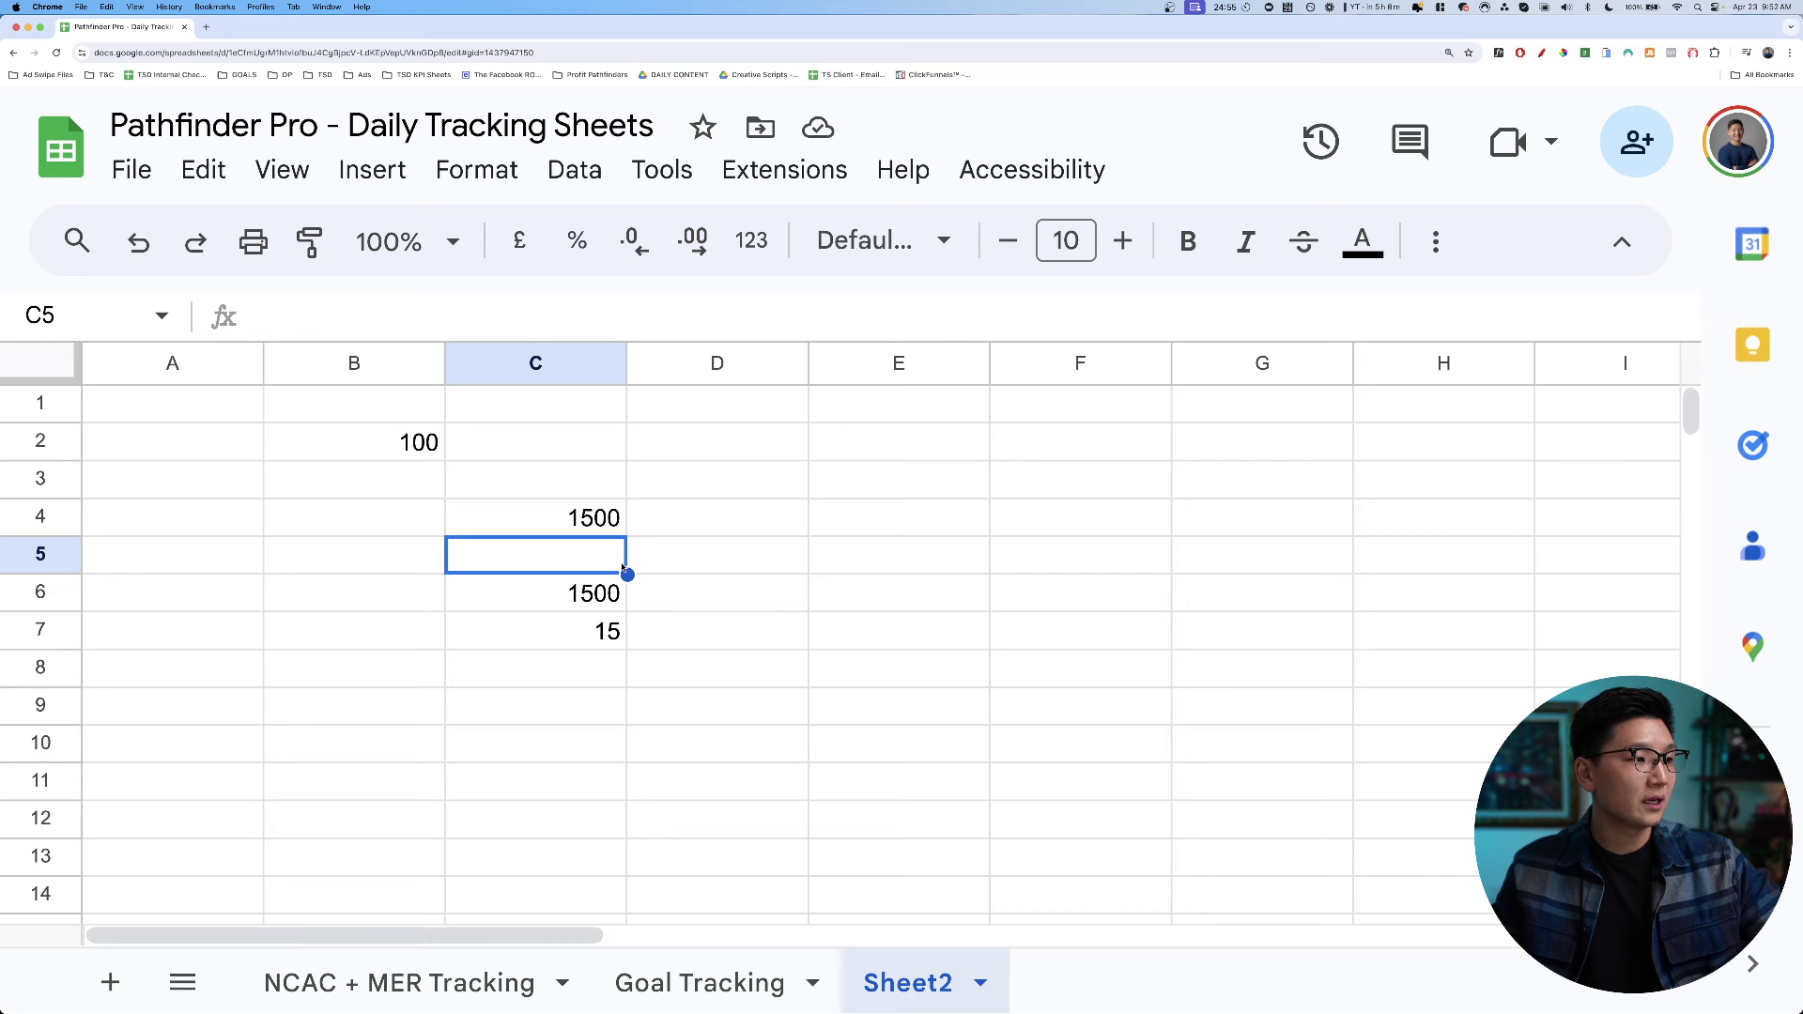
left_click(597, 531)
key("Delete")
key("super+z")
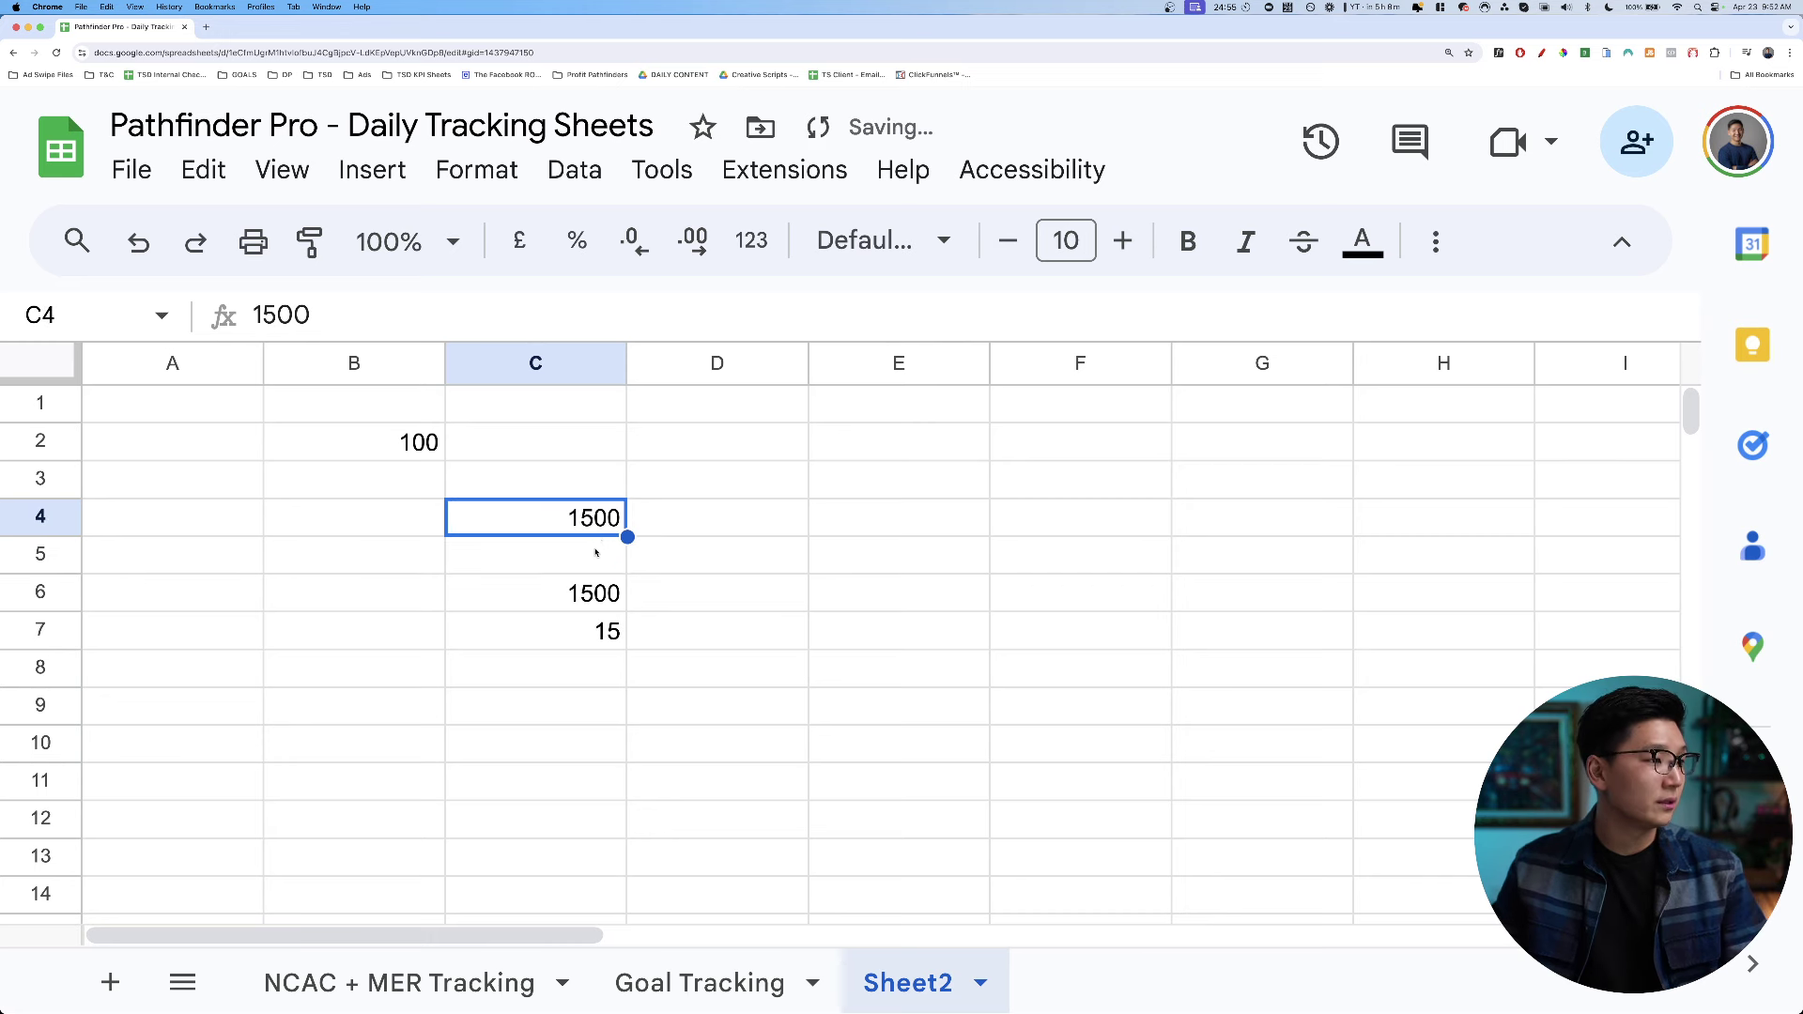
Enter 1000 in cell C5 of Sheet2 and select the two remaining amounts in C4:C5.
left_click(595, 554)
key("Down")
left_click(590, 564)
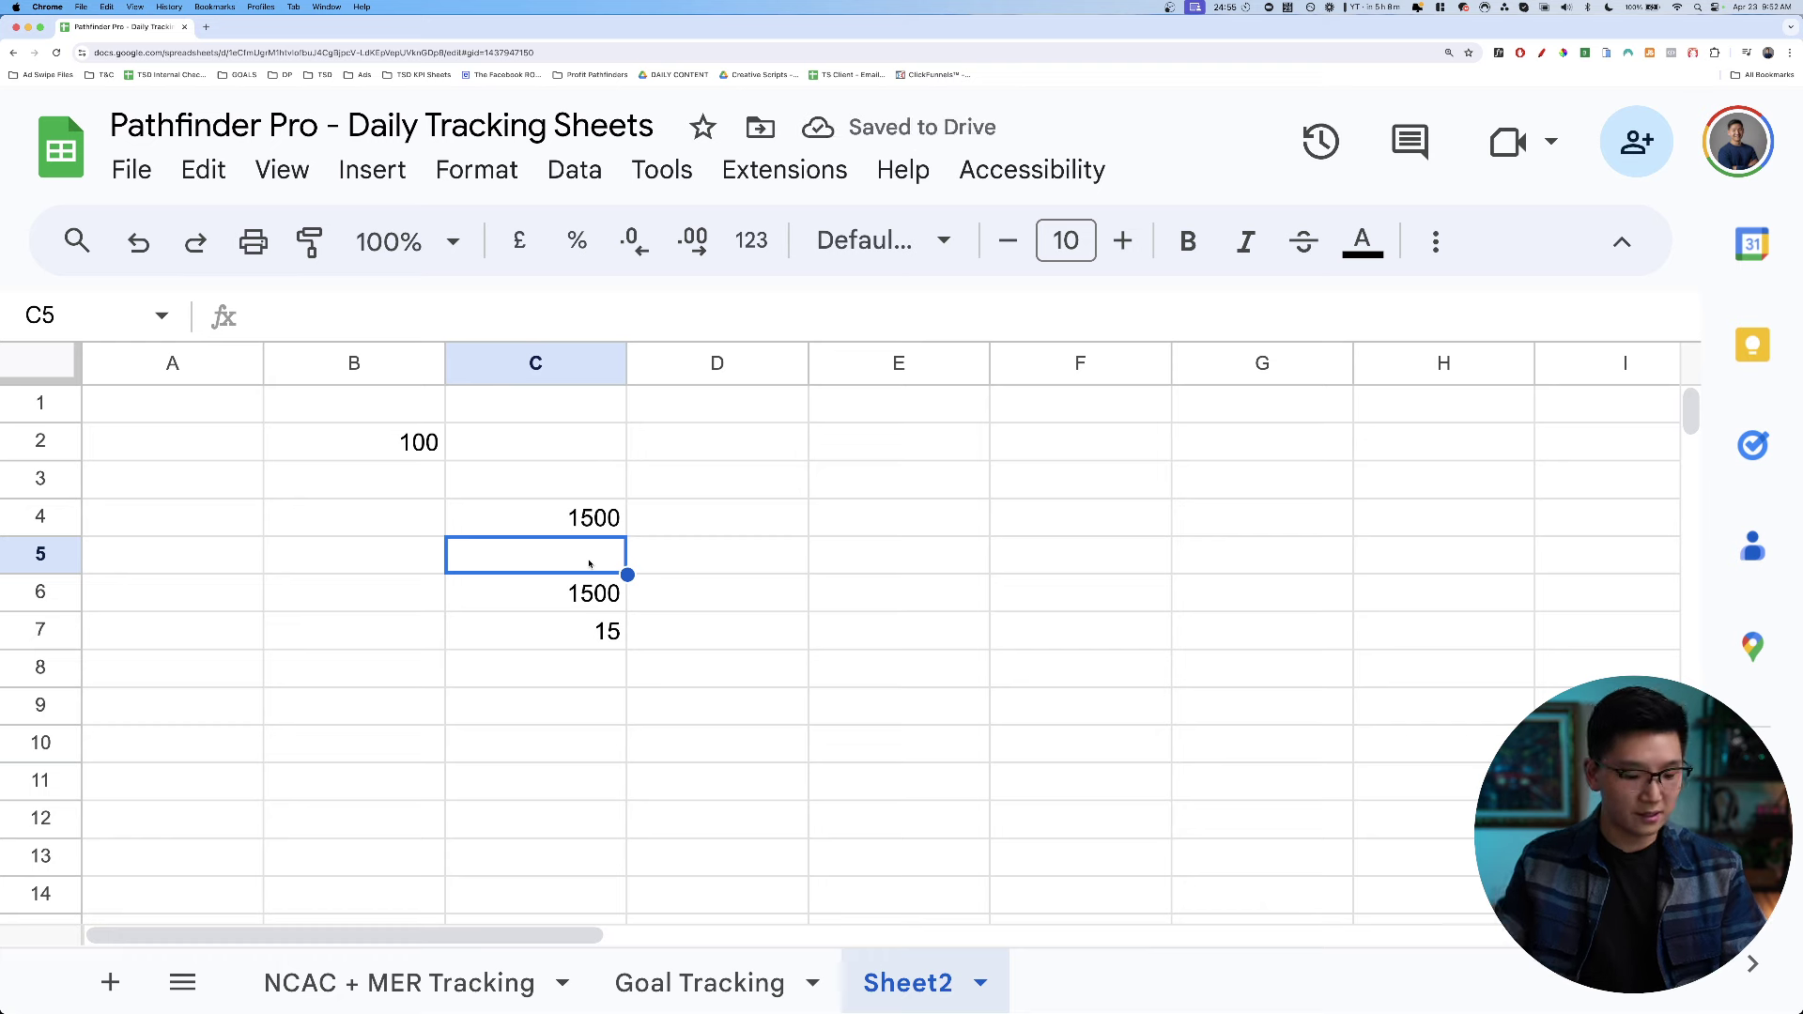
key("Up")
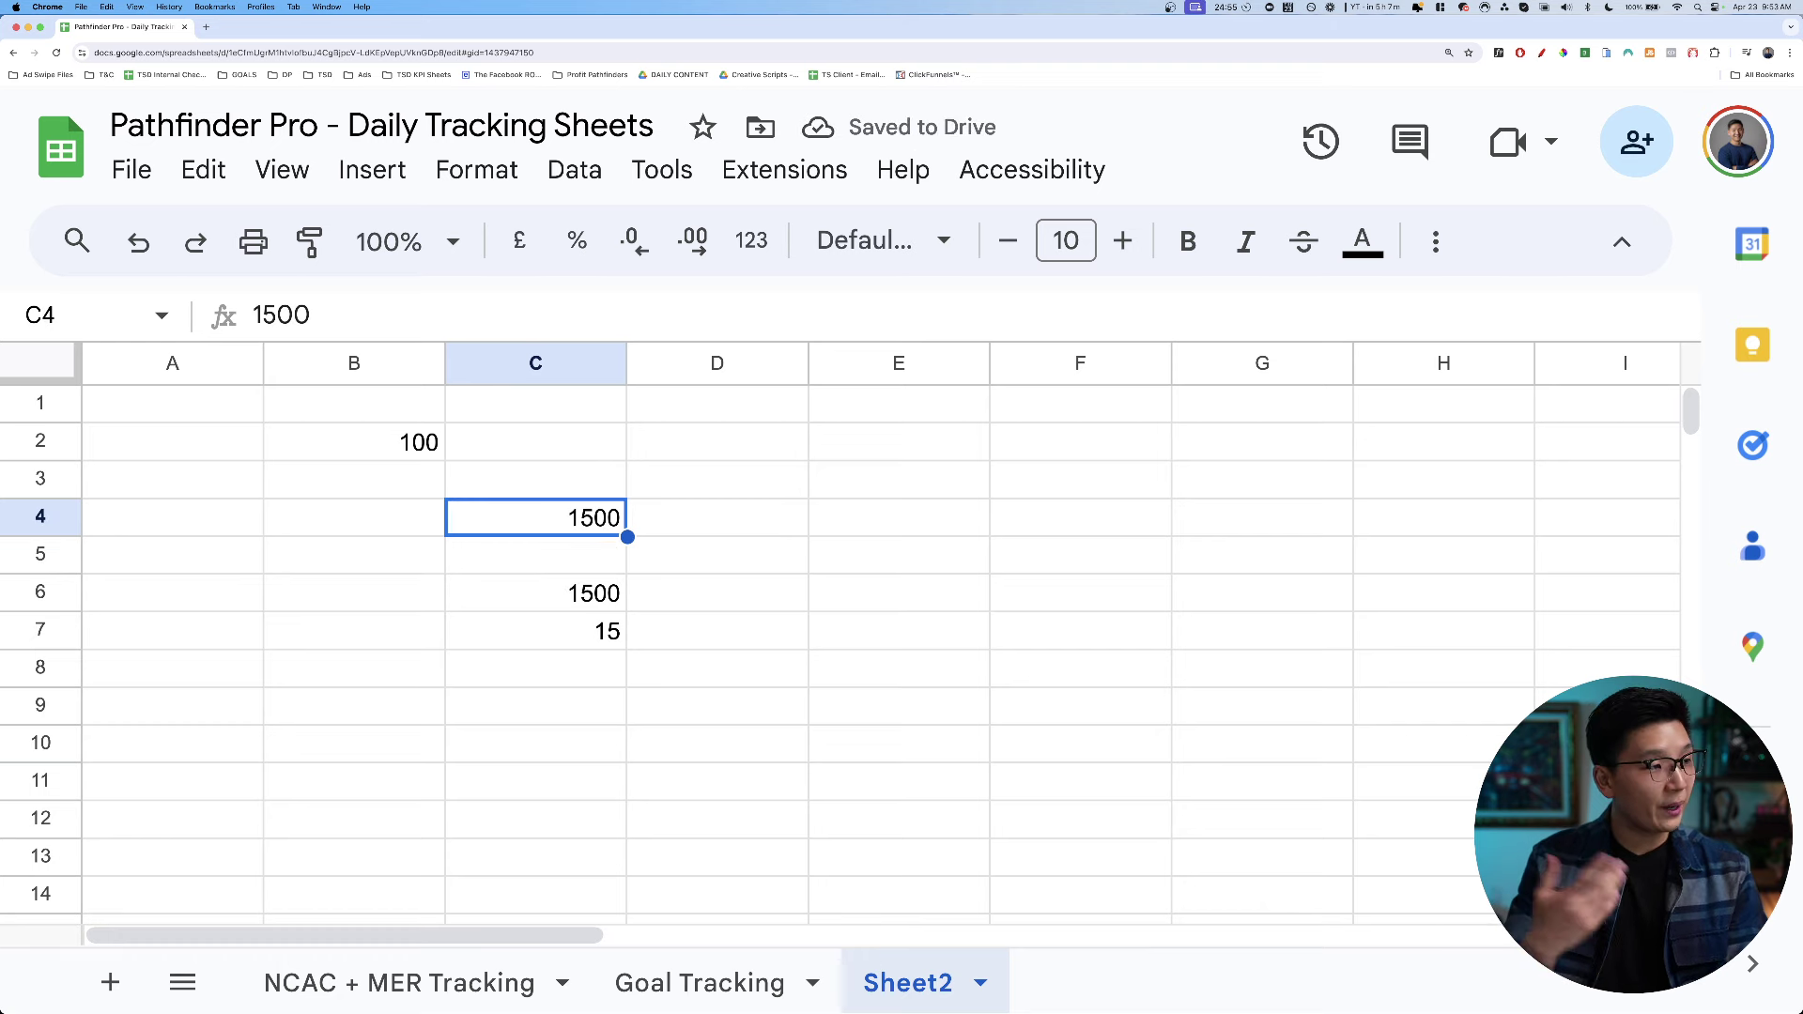
key("Down")
type("1000")
key("Return")
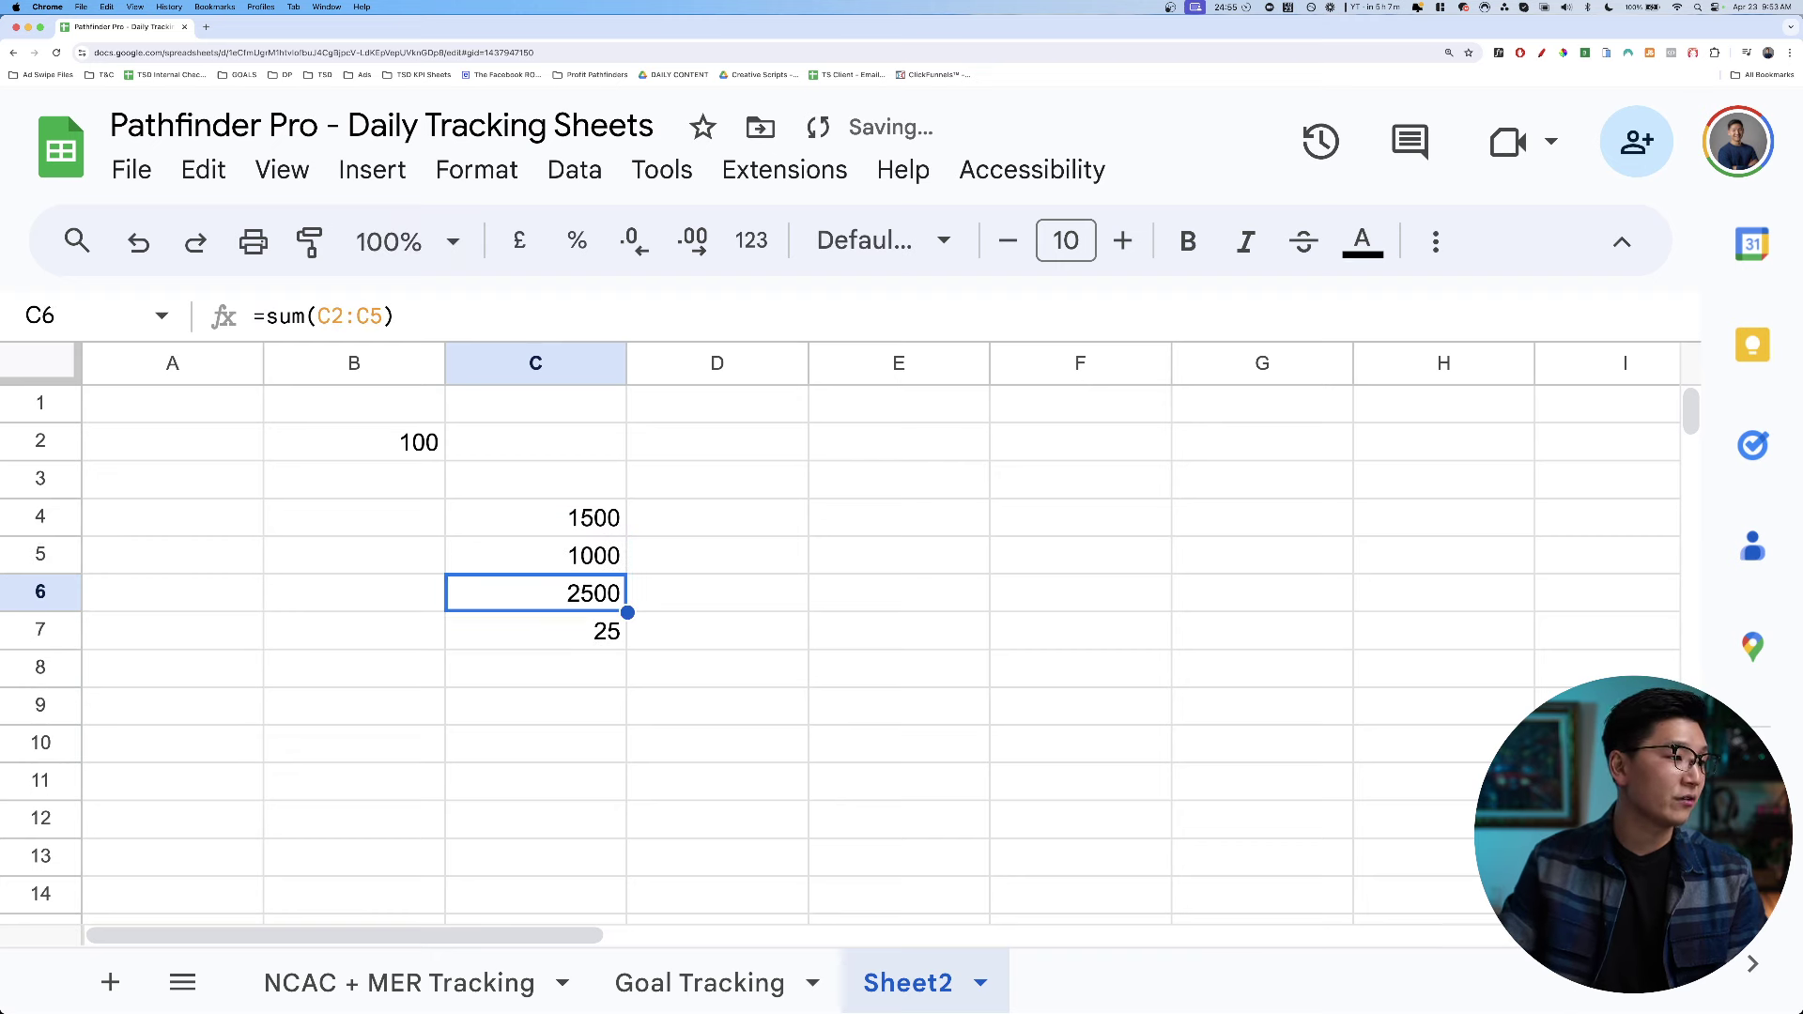
left_click_drag(601, 519, 601, 556)
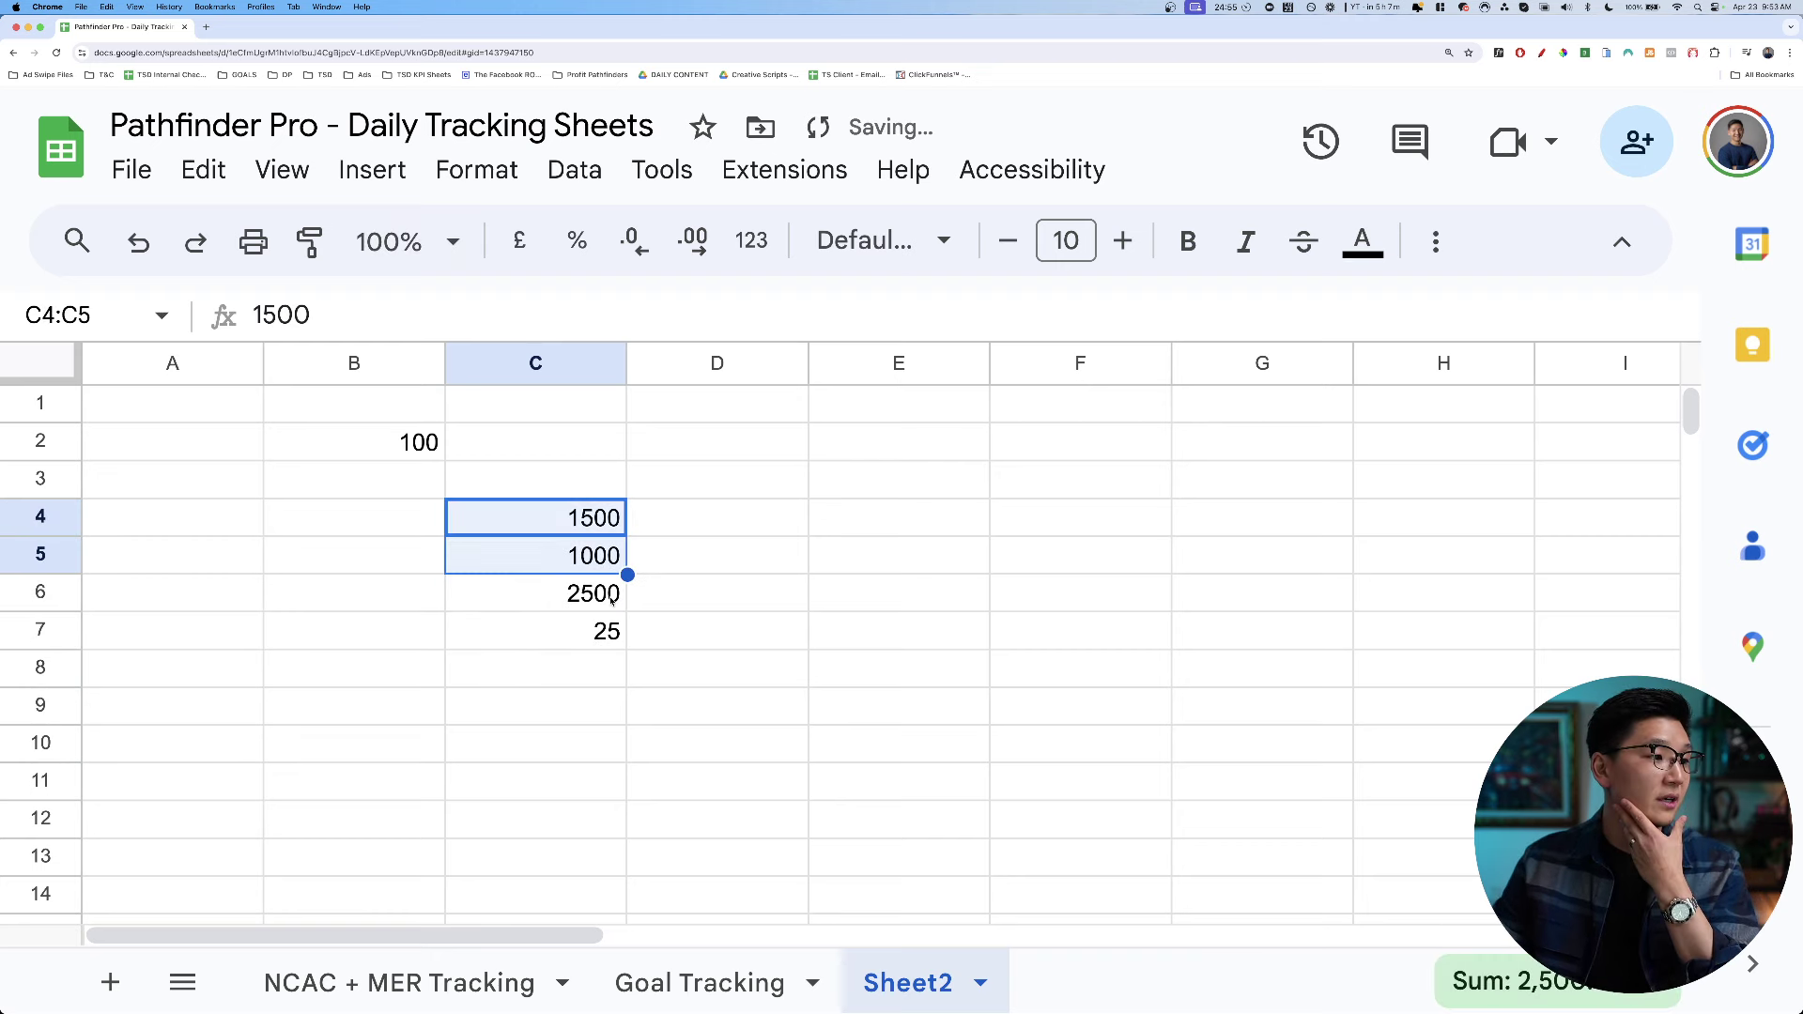
On Goal Tracking, set the last term of the Shipping Cost + MISC formula in B3 to 25.
left_click(701, 982)
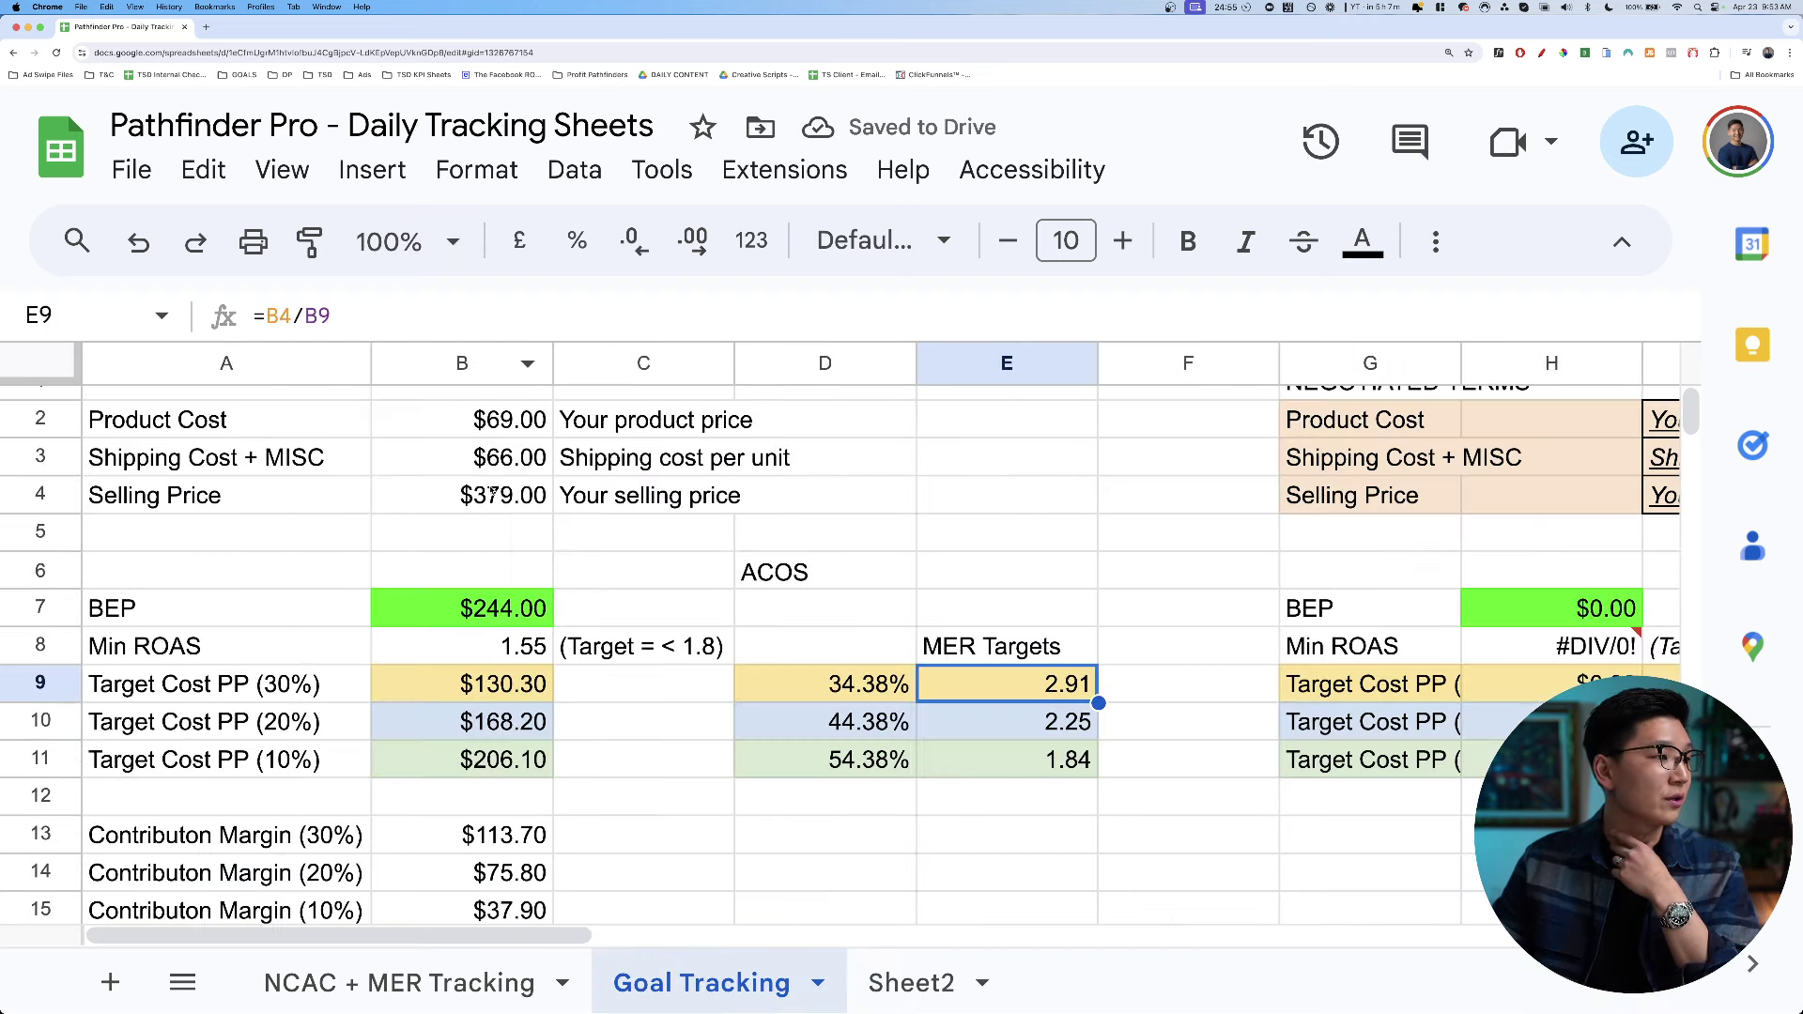
left_click(507, 497)
left_click(474, 470)
double_click(474, 470)
key("BackSpace")
key("BackSpace")
type("23")
key("Return")
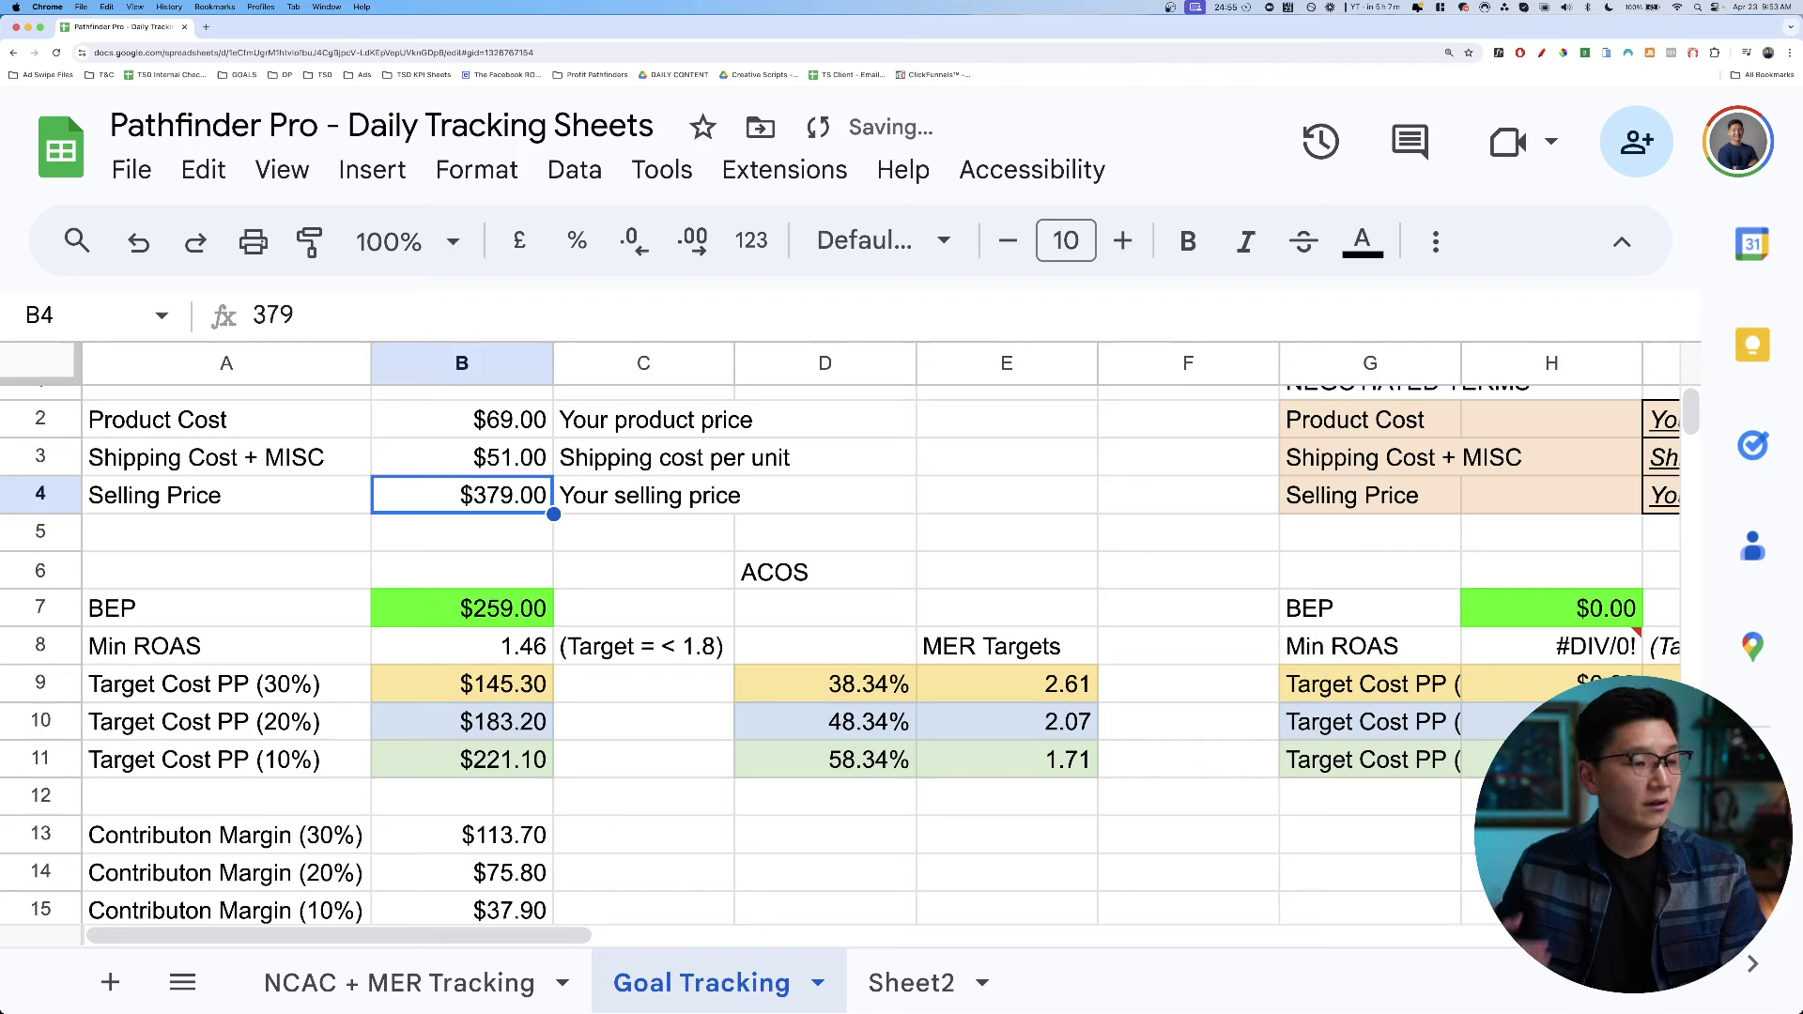
left_click(498, 420)
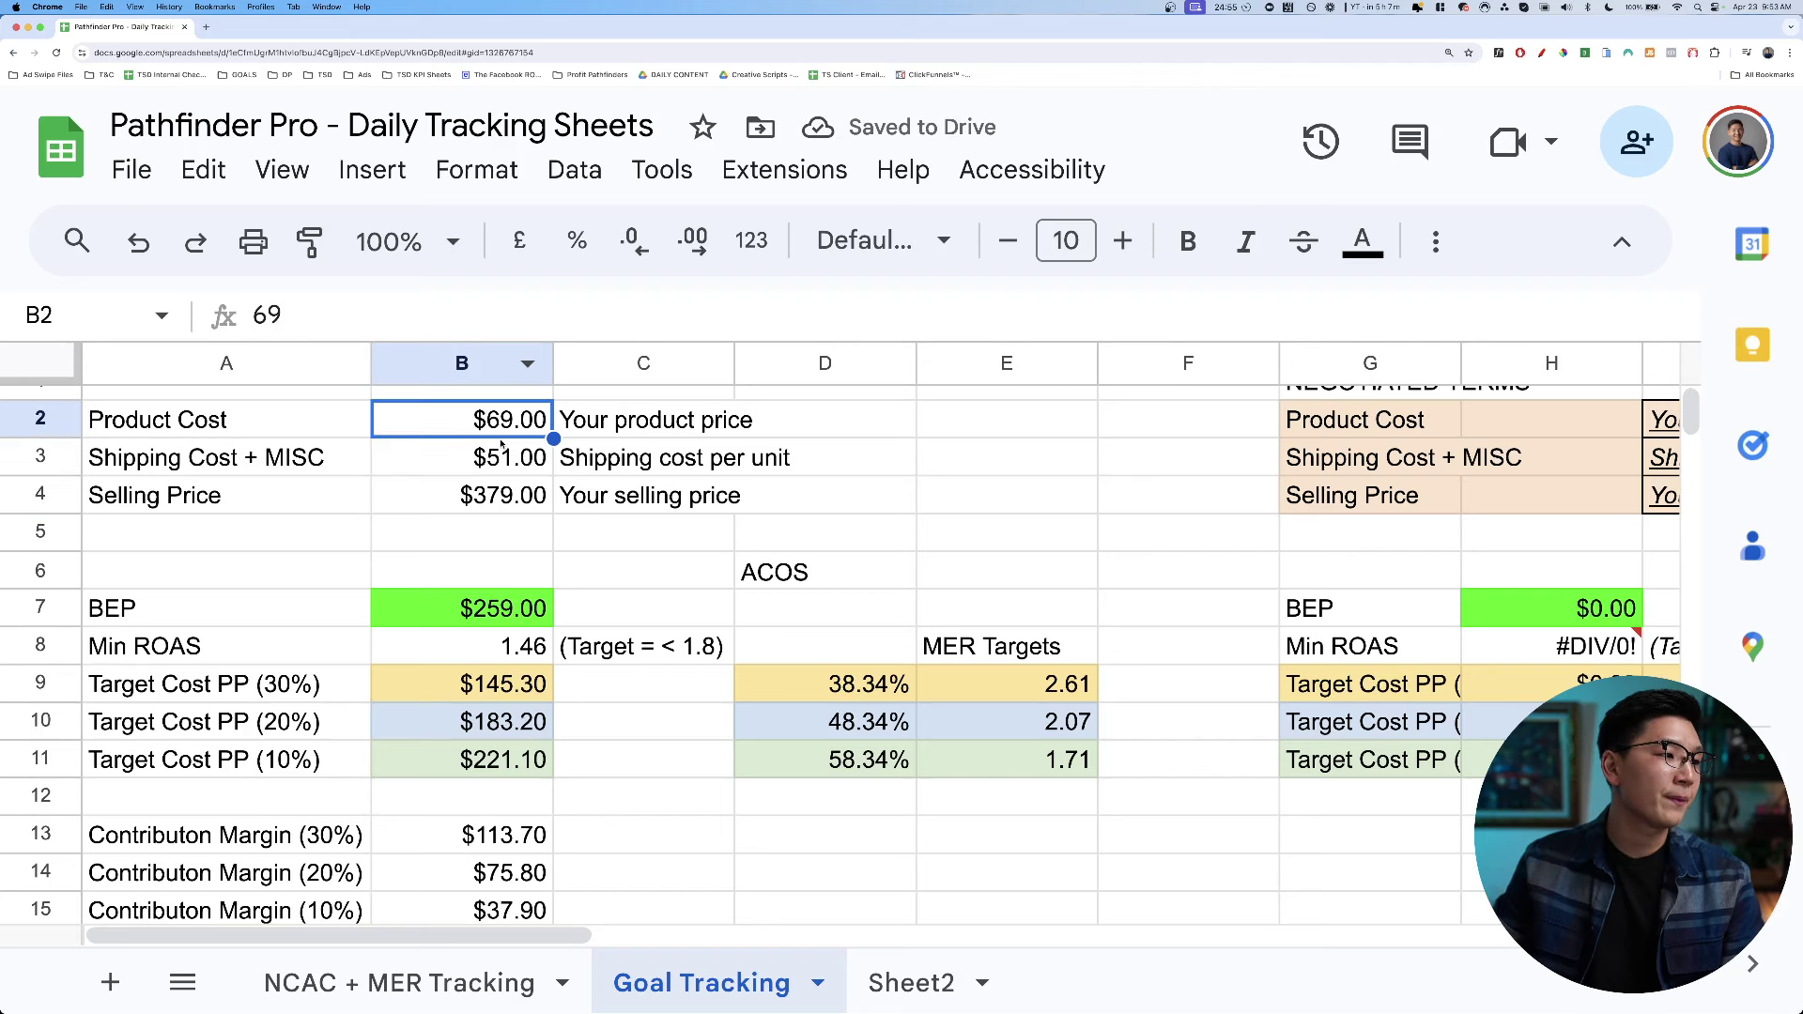
Remove the final +25 term from the Shipping Cost + MISC formula in B3, leaving =11+11+3+1.
left_click(491, 457)
left_click(371, 317)
key("BackSpace")
key("BackSpace")
key("BackSpace")
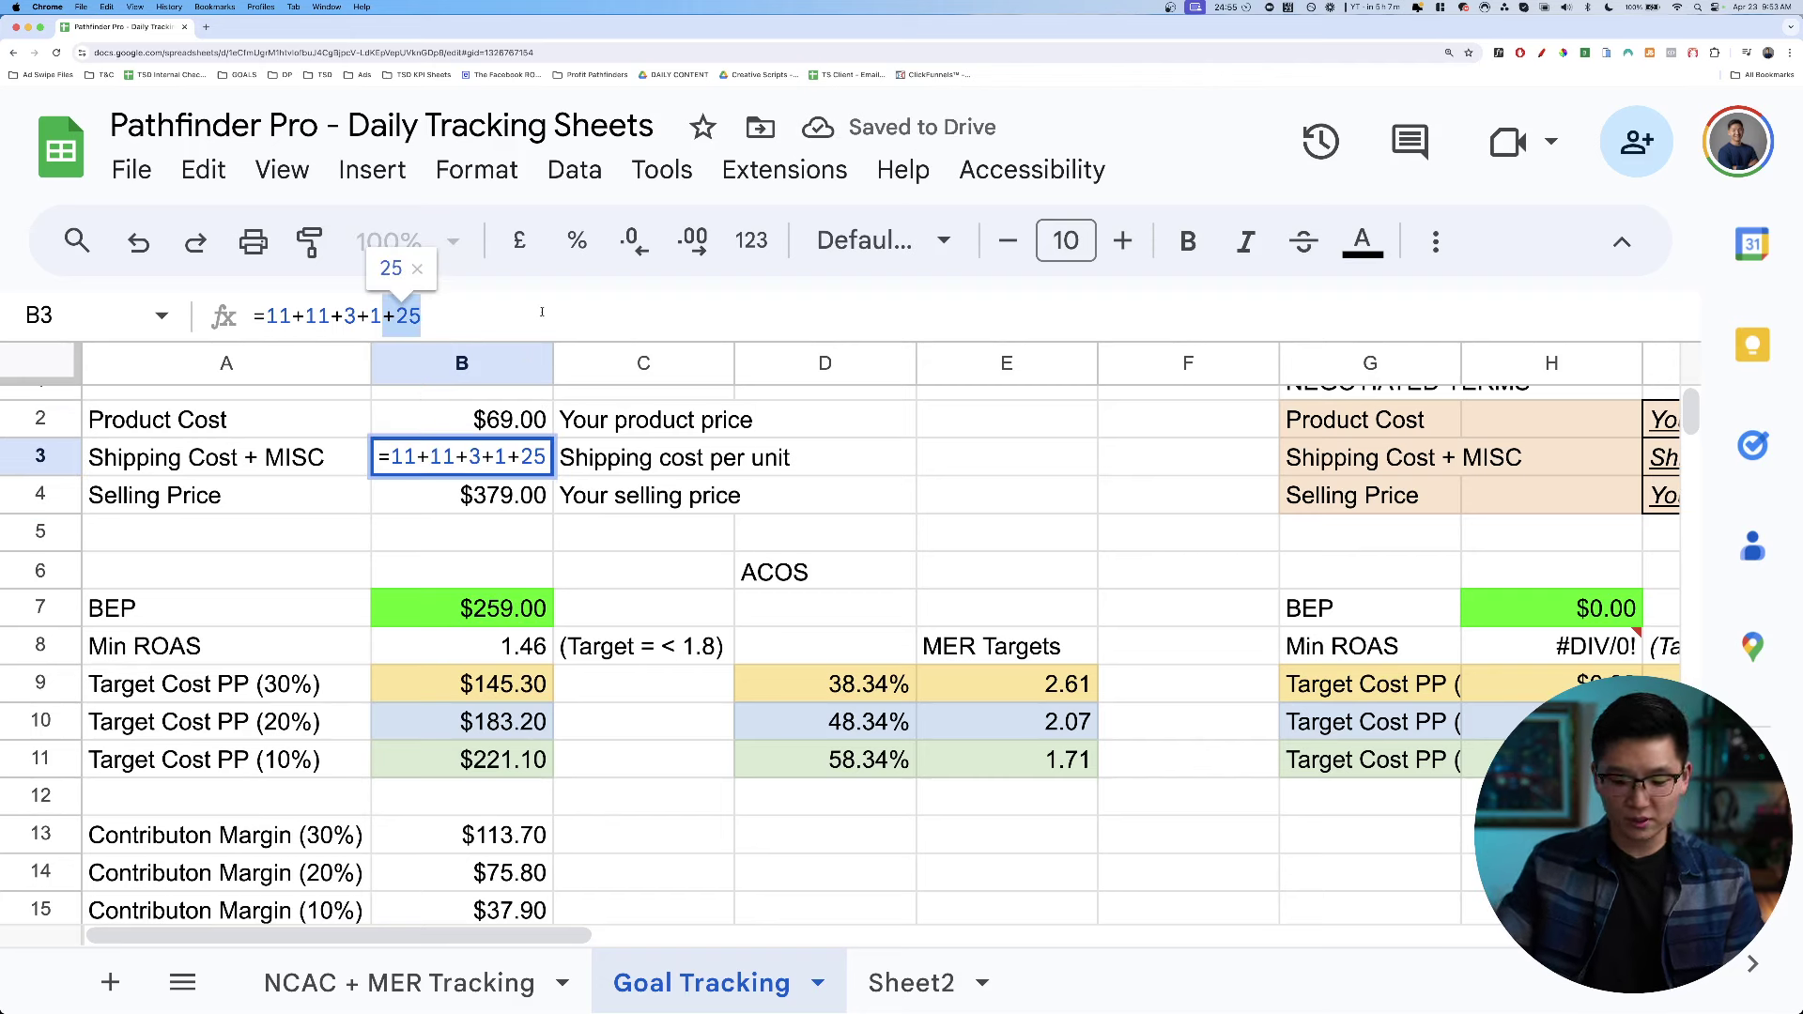
key("Return")
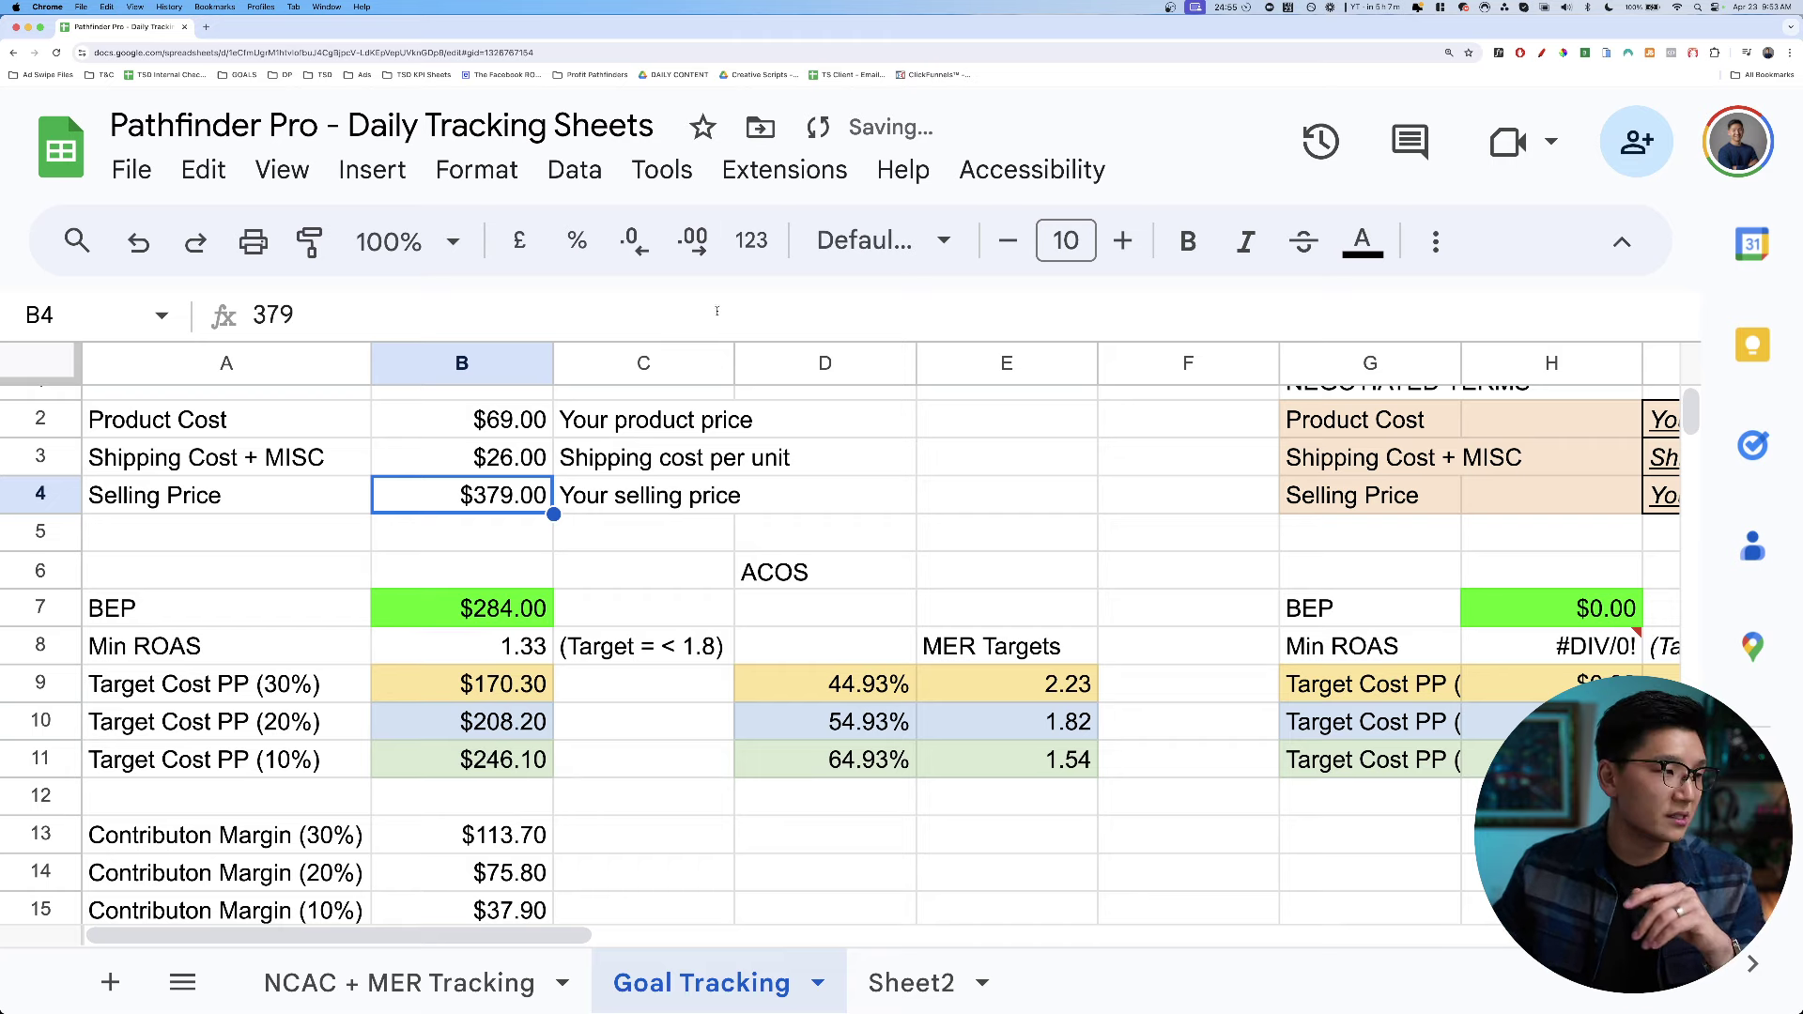
Review the sales projection table below the contribution margins, starting with Units Sold and Yearly Rev in rows 18 and 19.
scroll(641, 540, "down", 3)
scroll(641, 564, "down", 1)
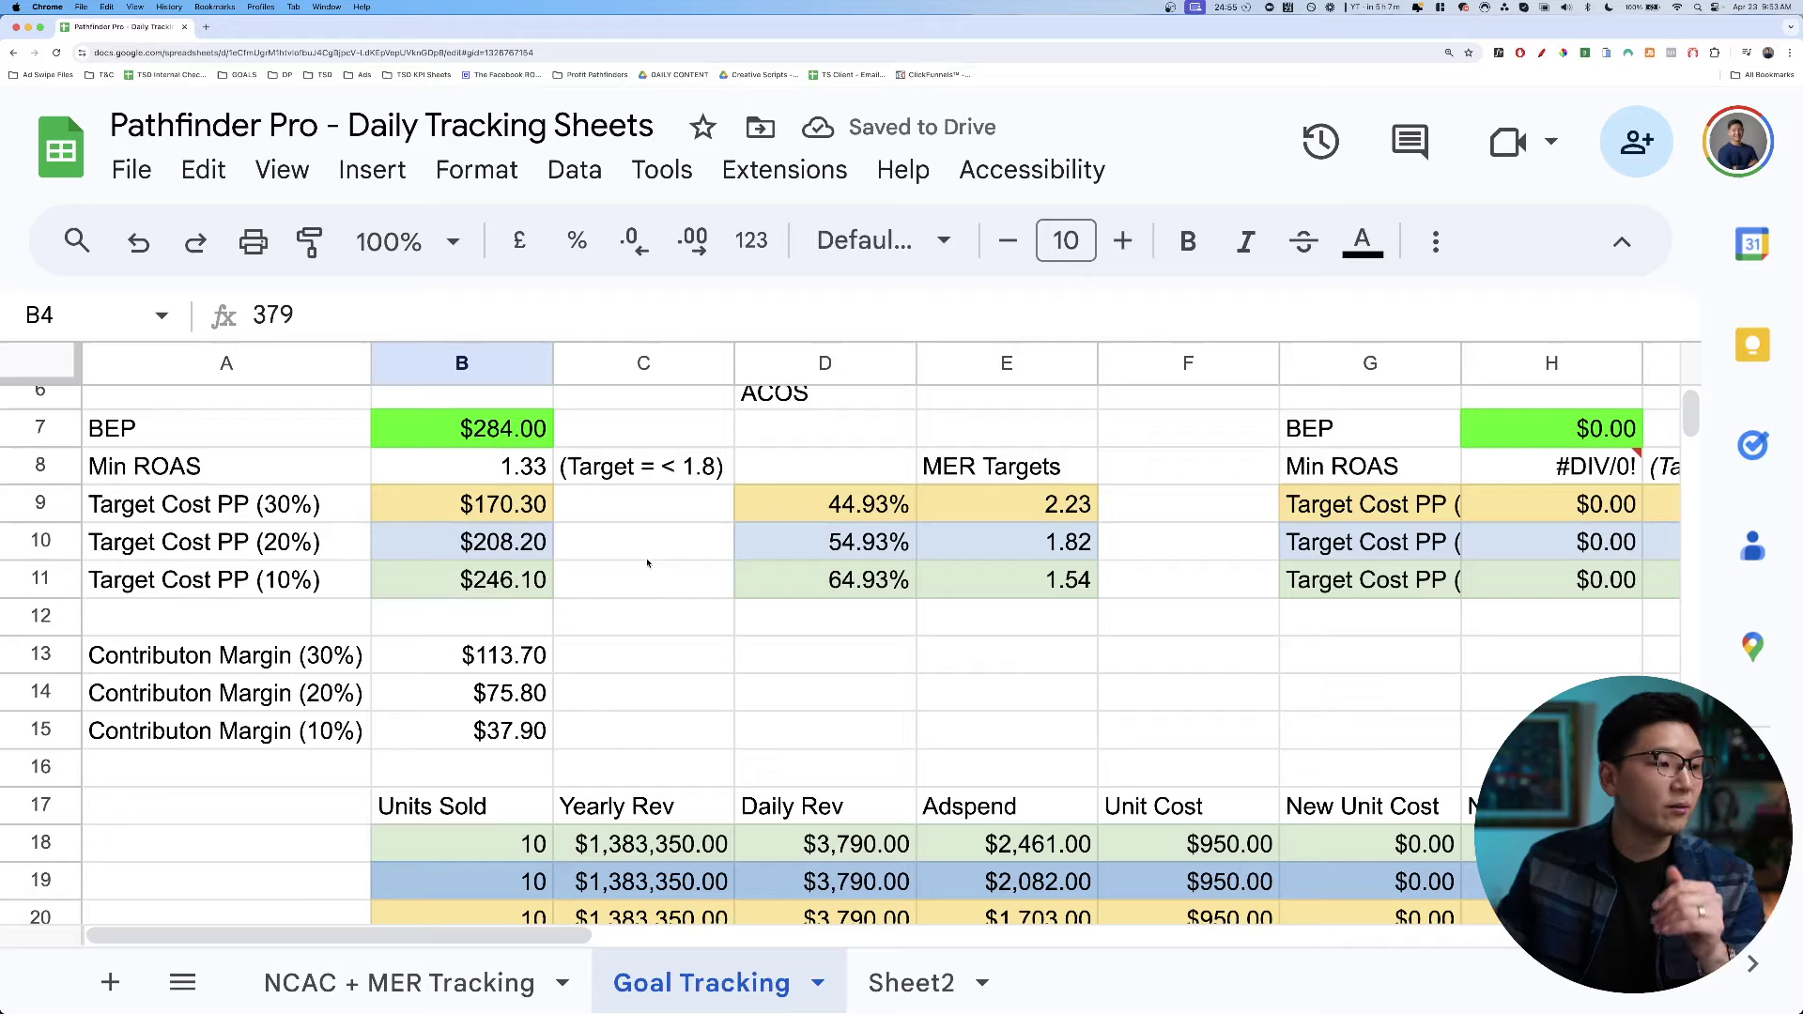
scroll(785, 658, "down", 1)
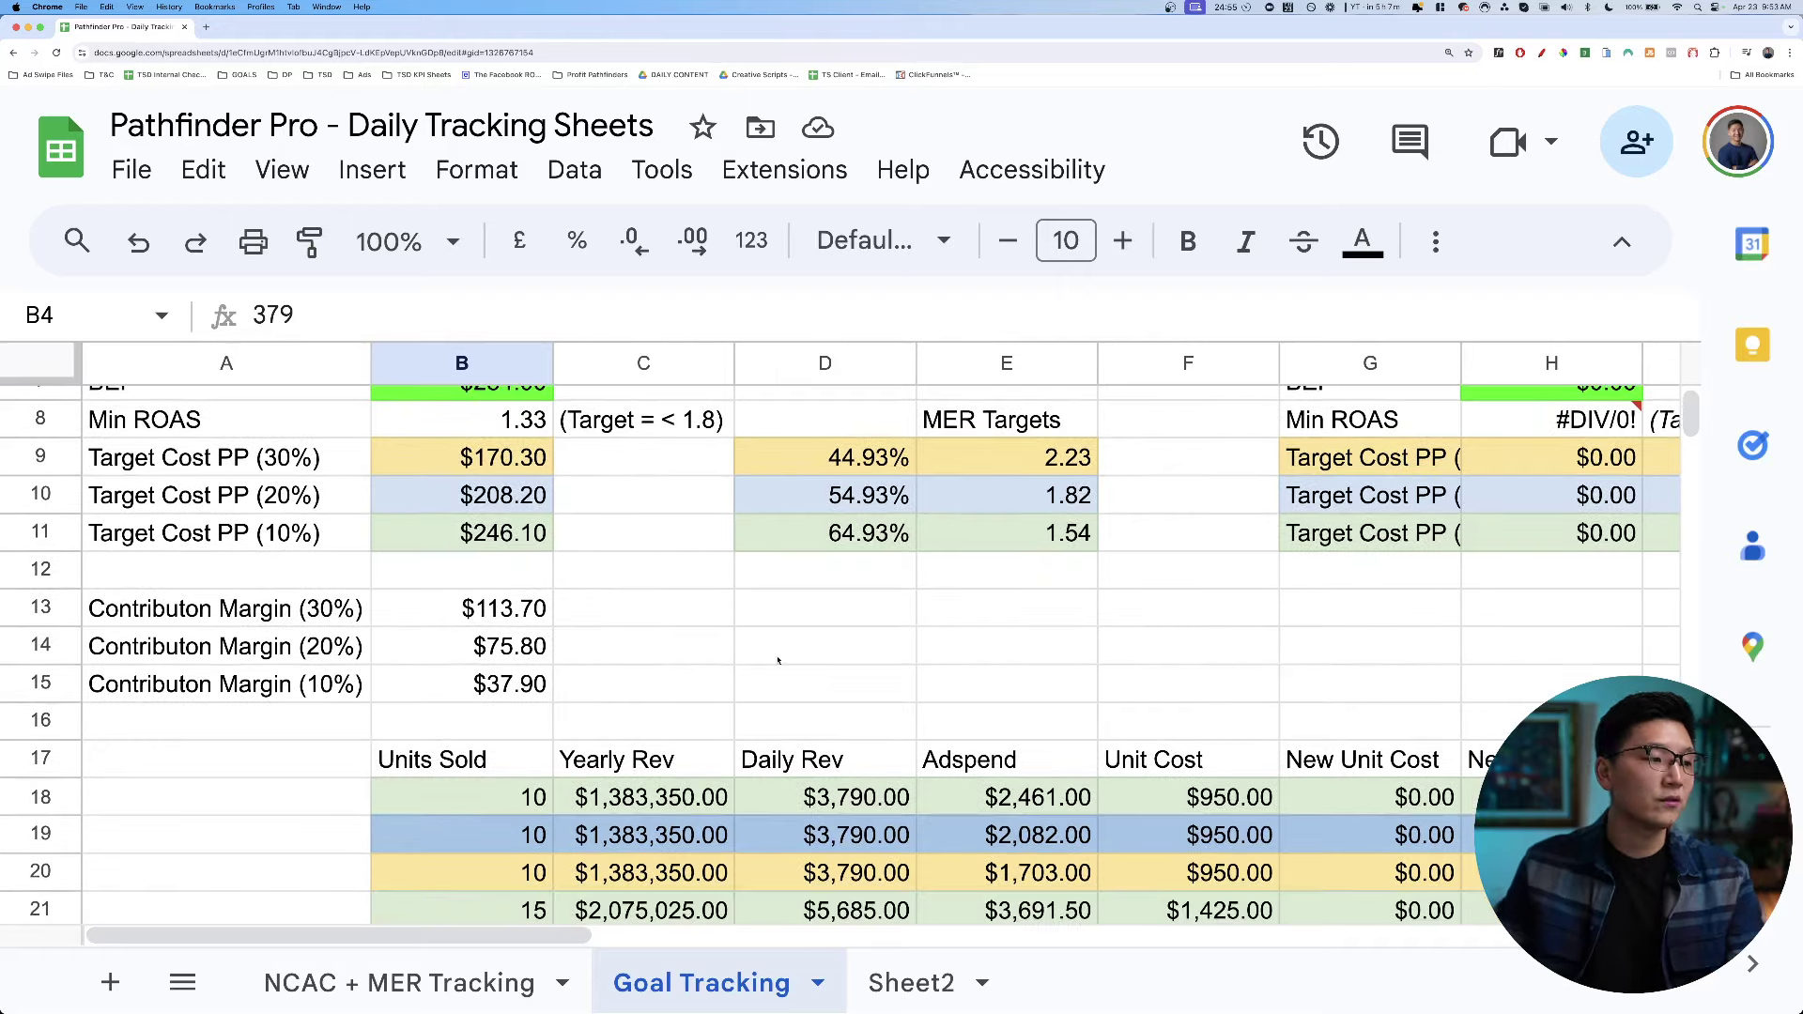
scroll(778, 655, "right", 5)
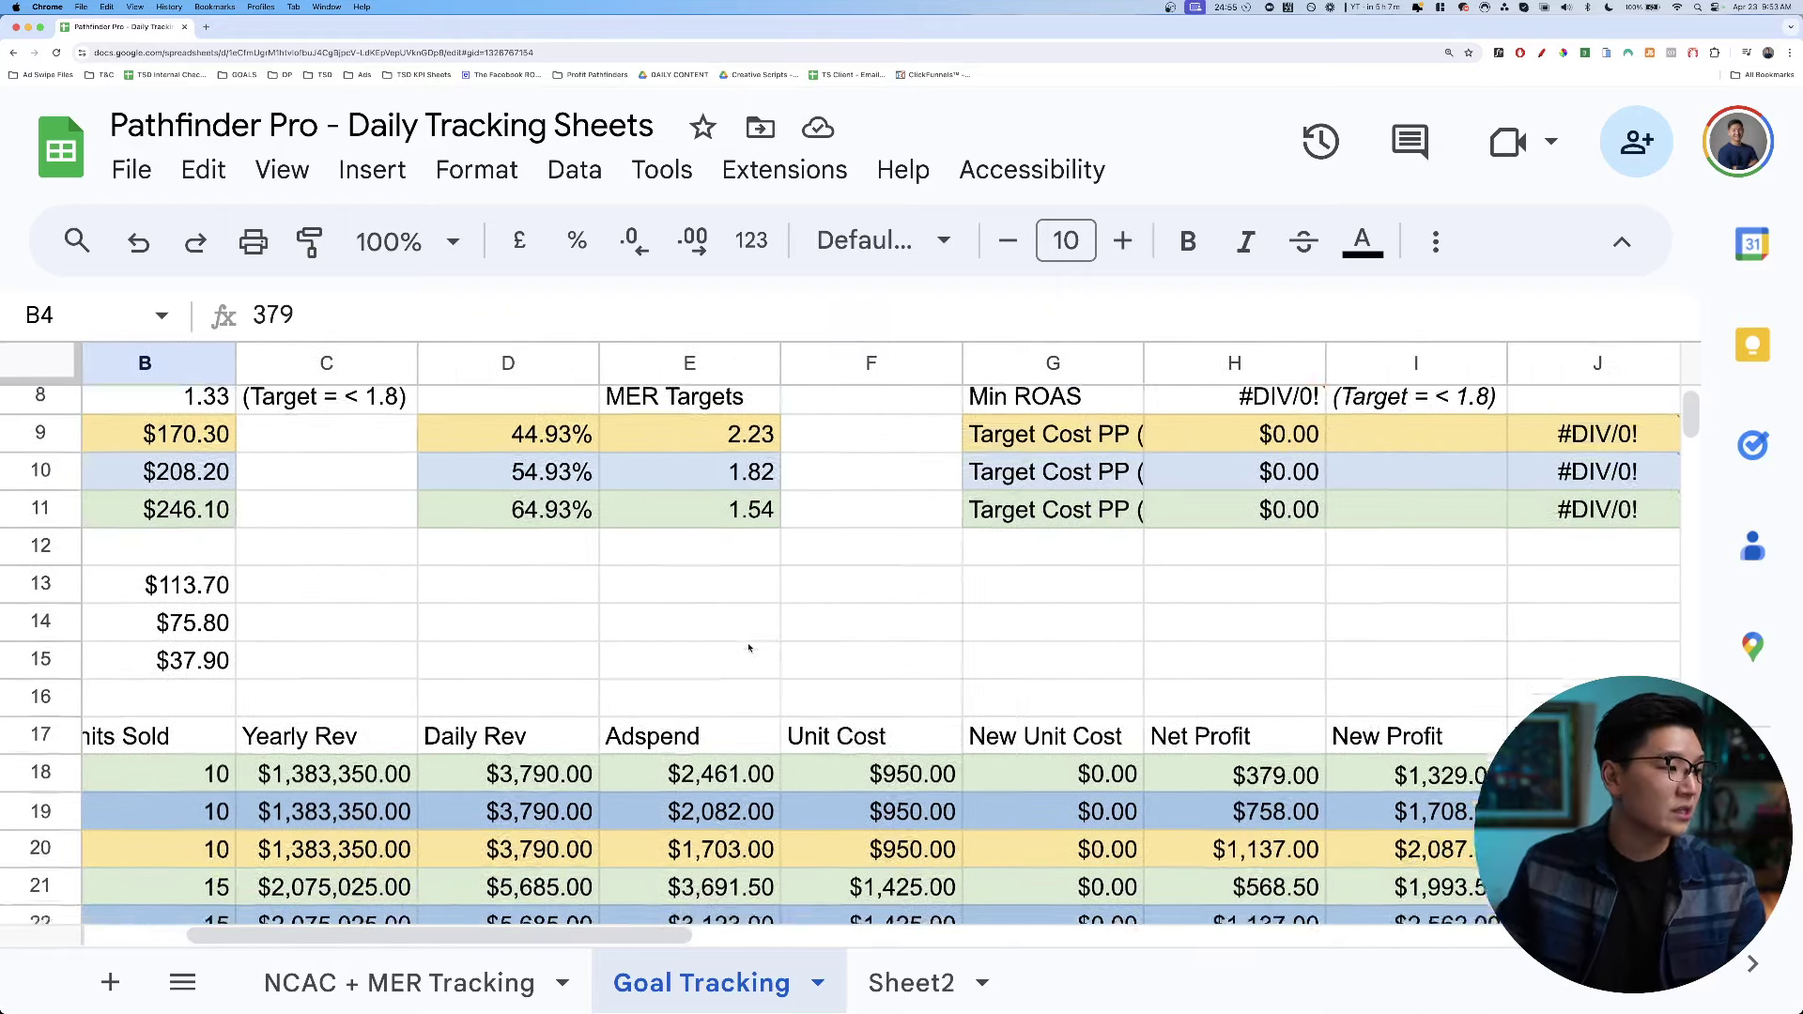
scroll(757, 653, "down", 3)
scroll(722, 626, "left", 1)
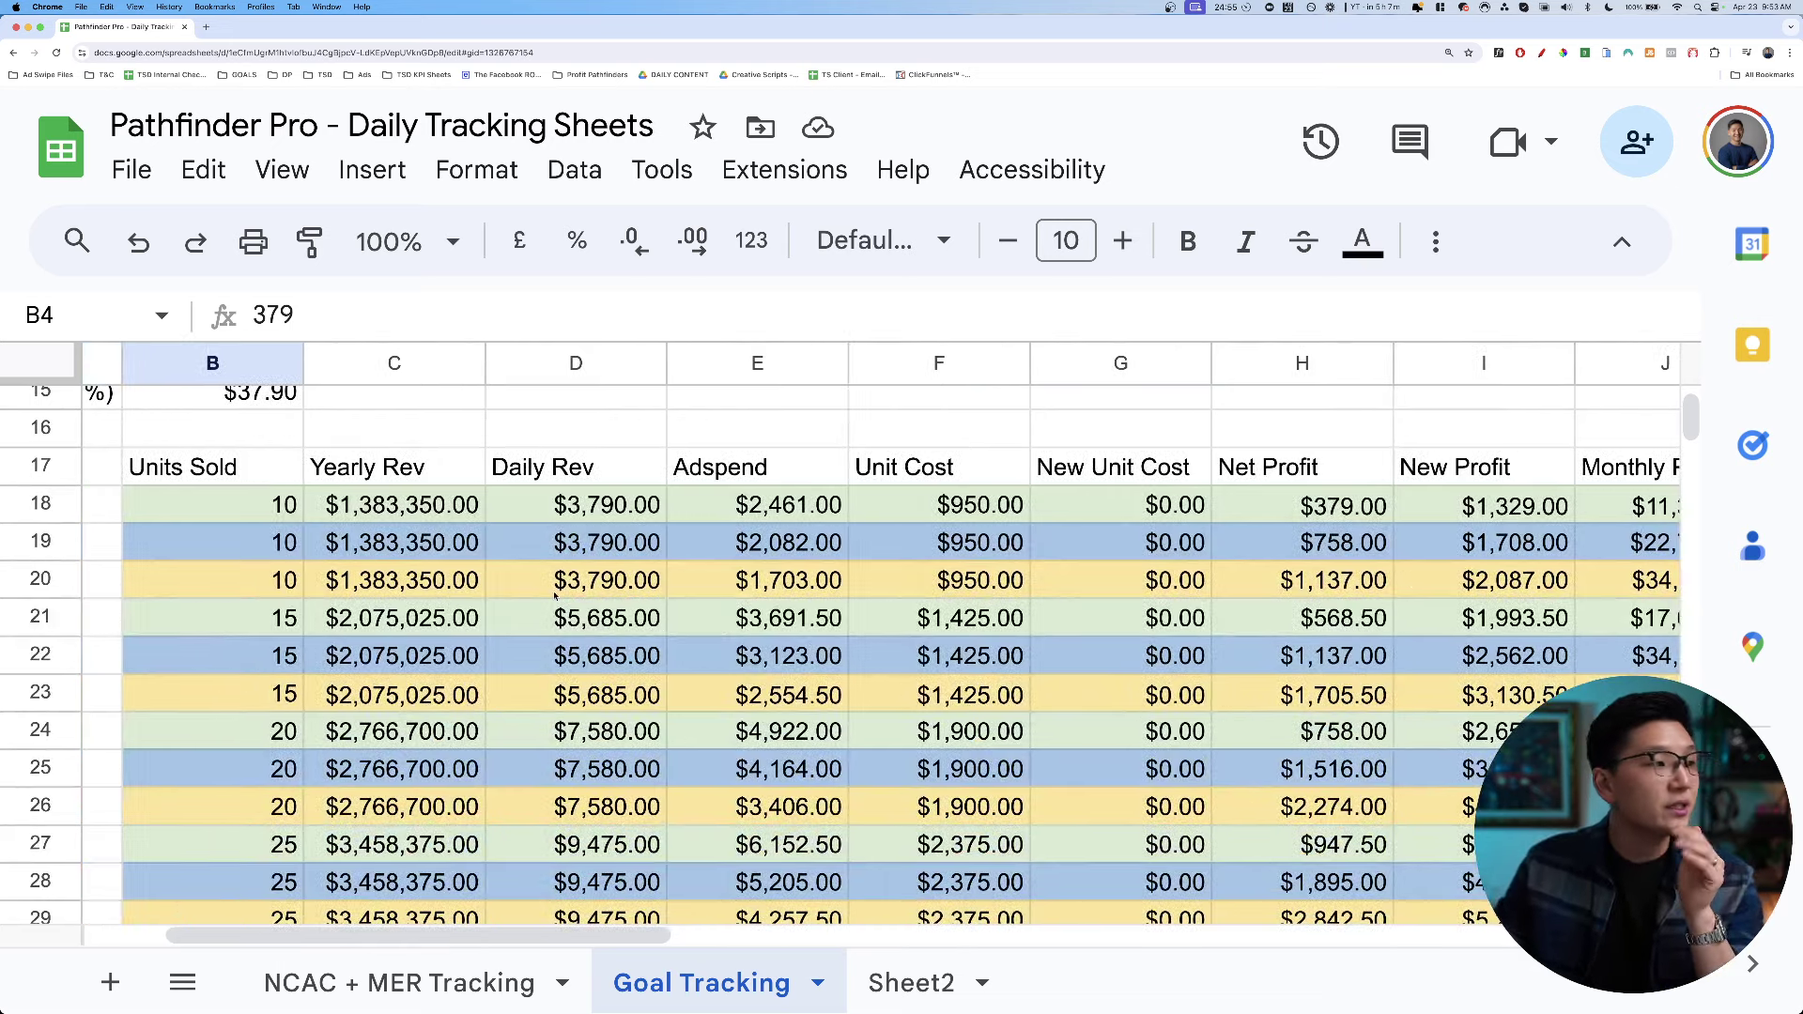
left_click(256, 510)
left_click(299, 549)
left_click(418, 516)
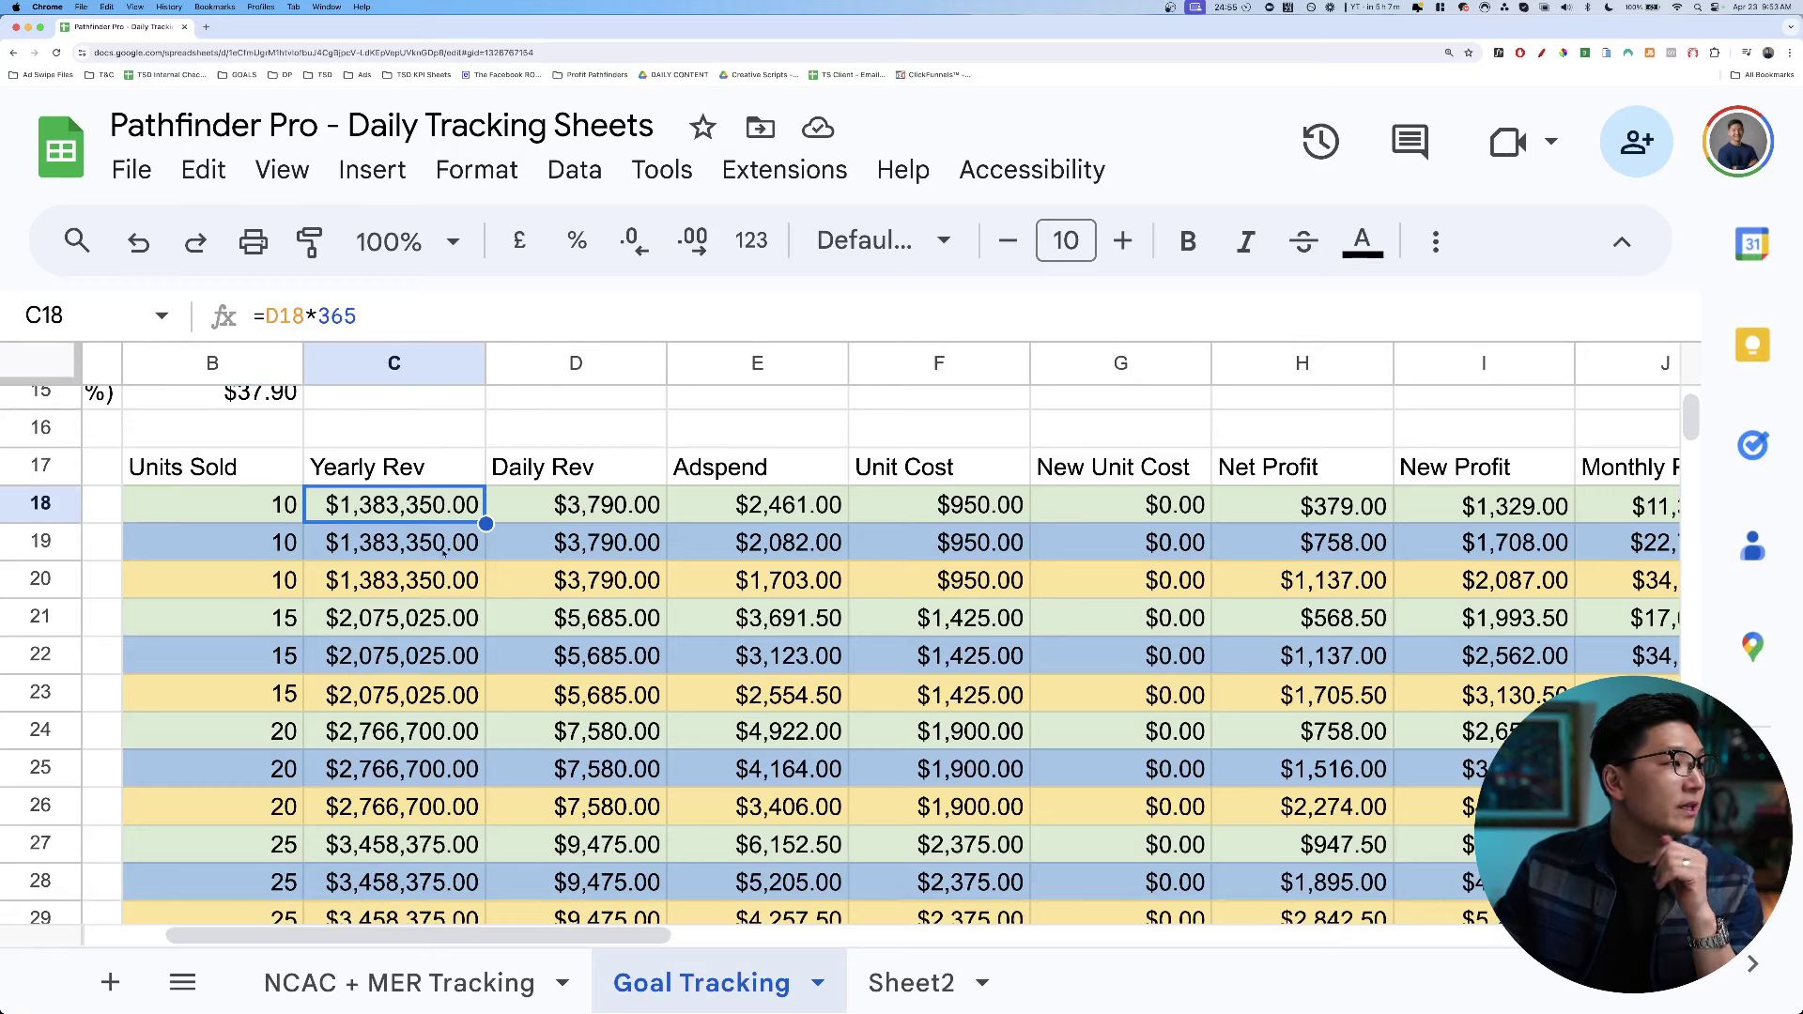
Inspect the Yearly Rev formula in C18 and trace the cells referenced by the Daily Rev formula in D18.
scroll(450, 563, "up", 2)
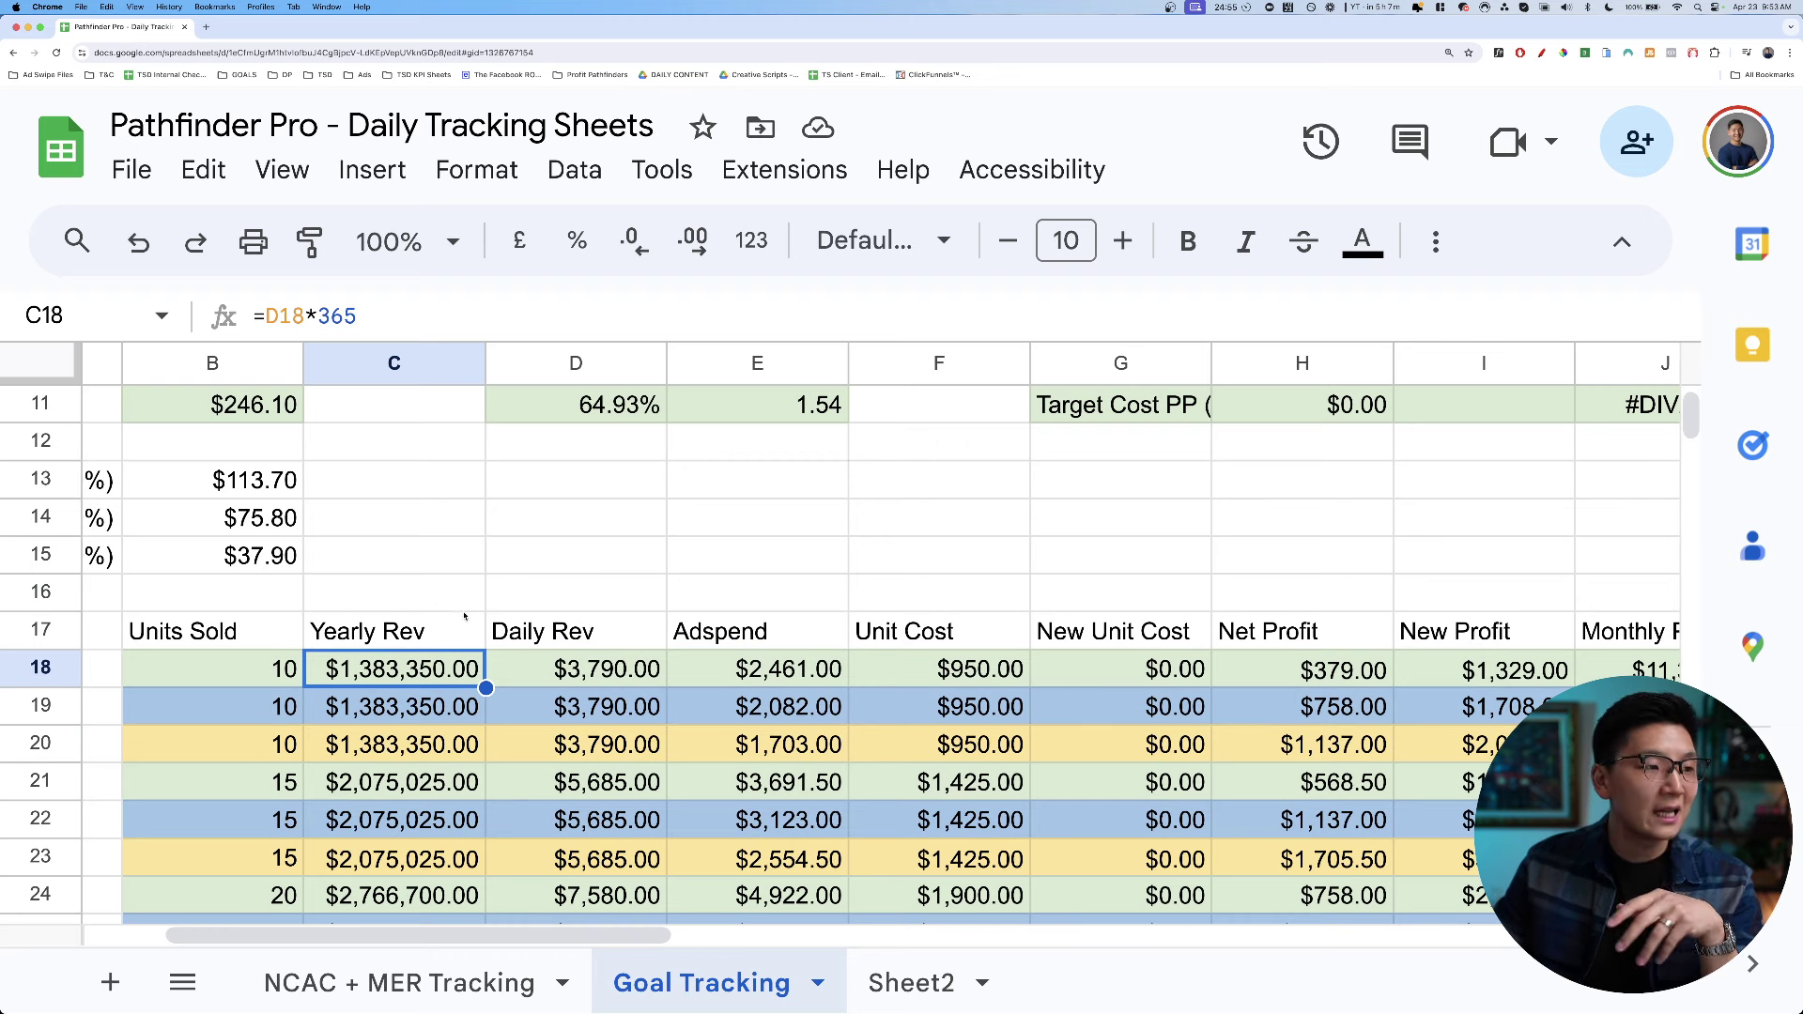
scroll(464, 610, "left", 5)
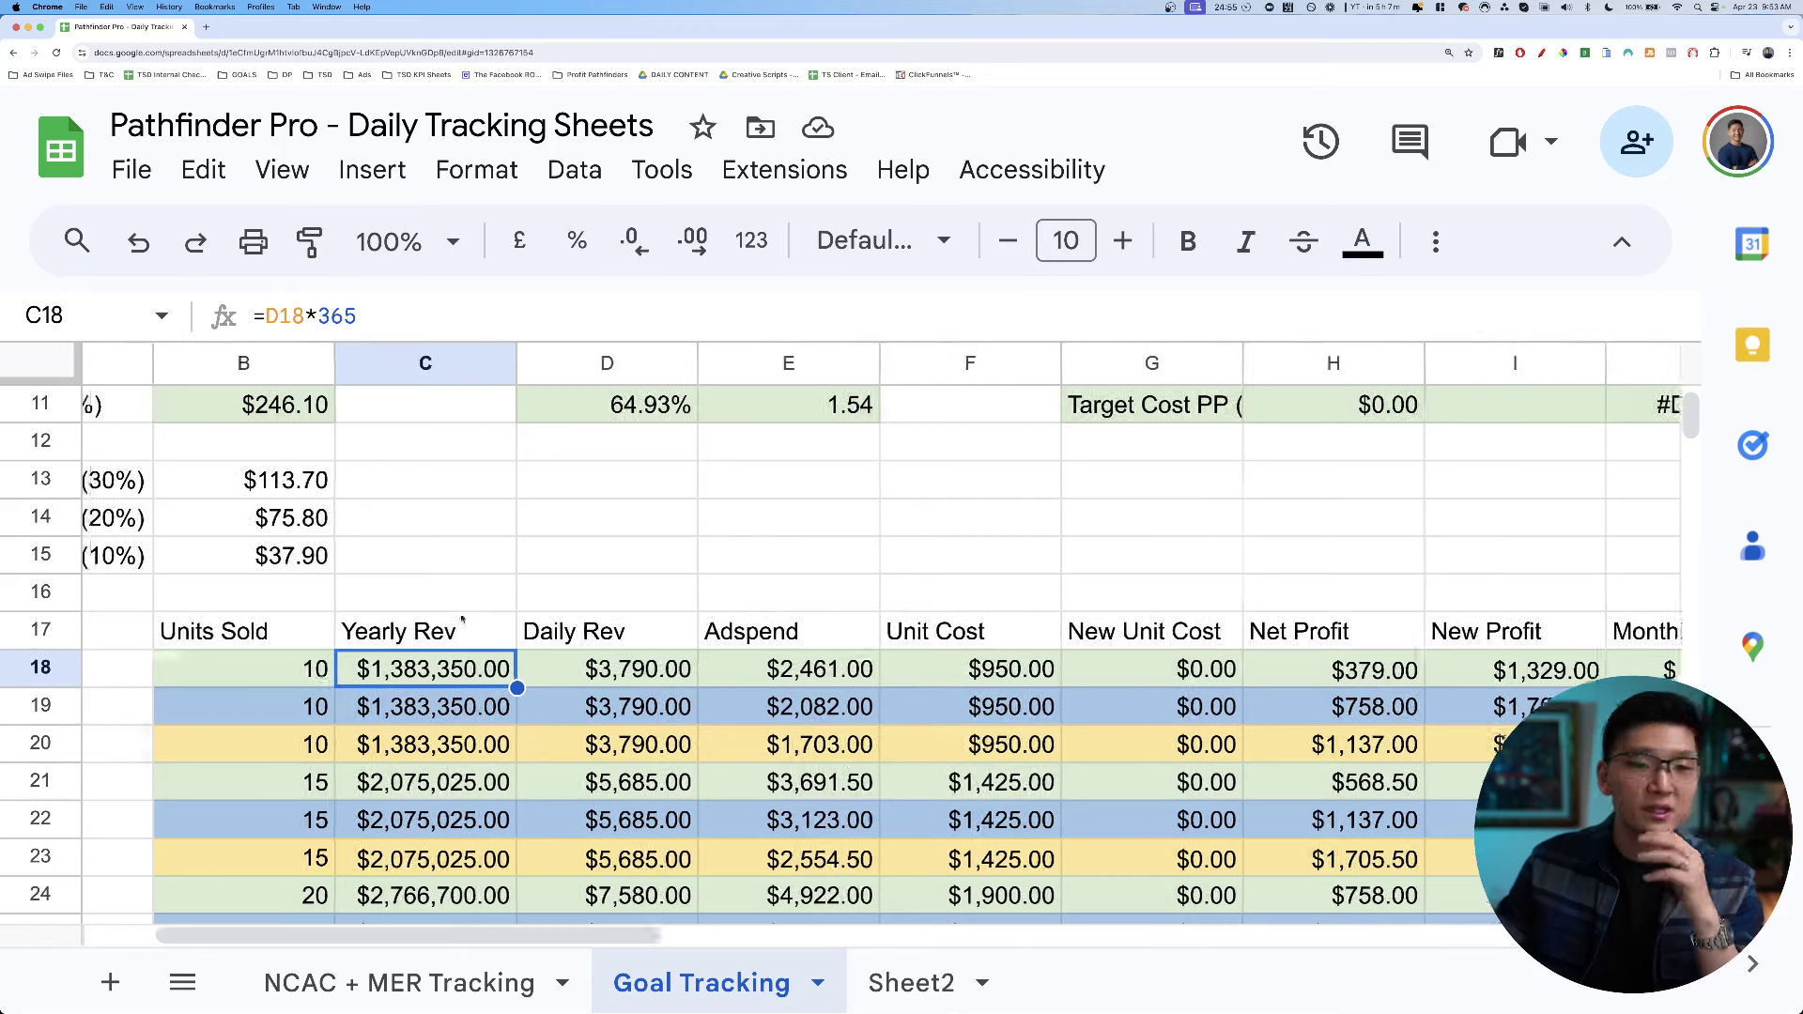
double_click(628, 670)
key("Escape")
scroll(663, 668, "down", 1)
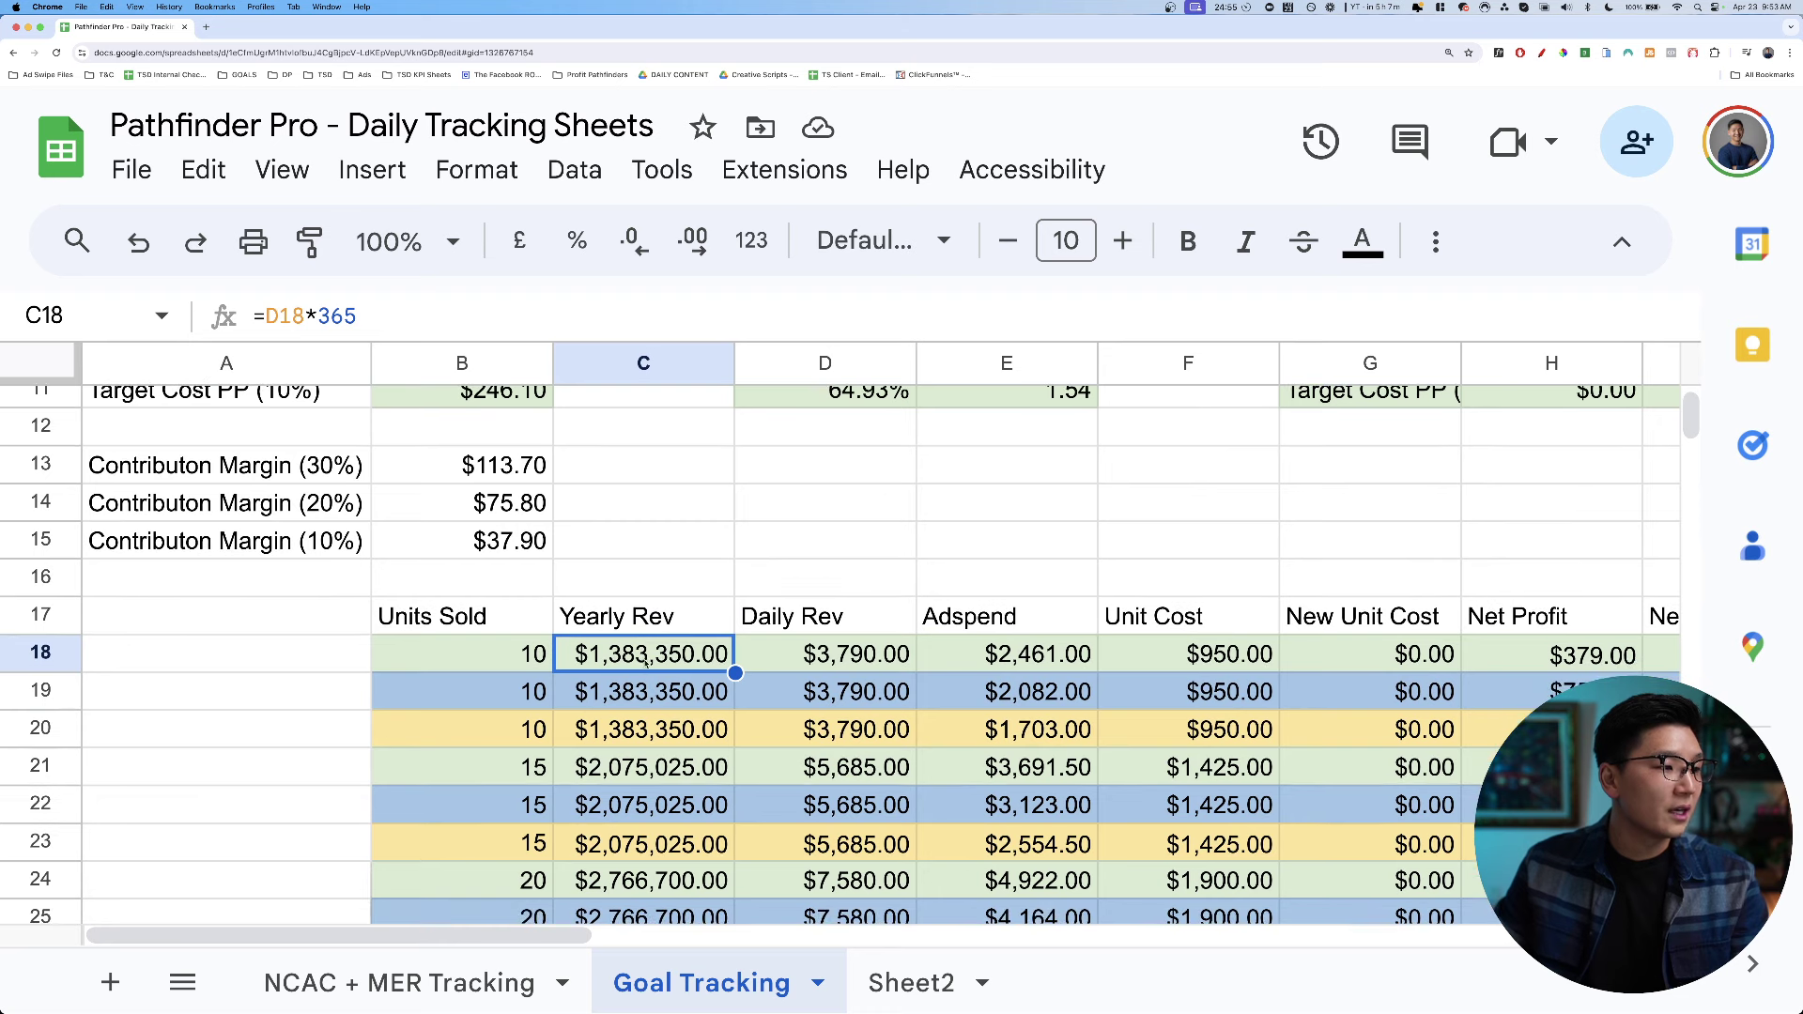
double_click(648, 662)
key("Escape")
left_click(772, 662)
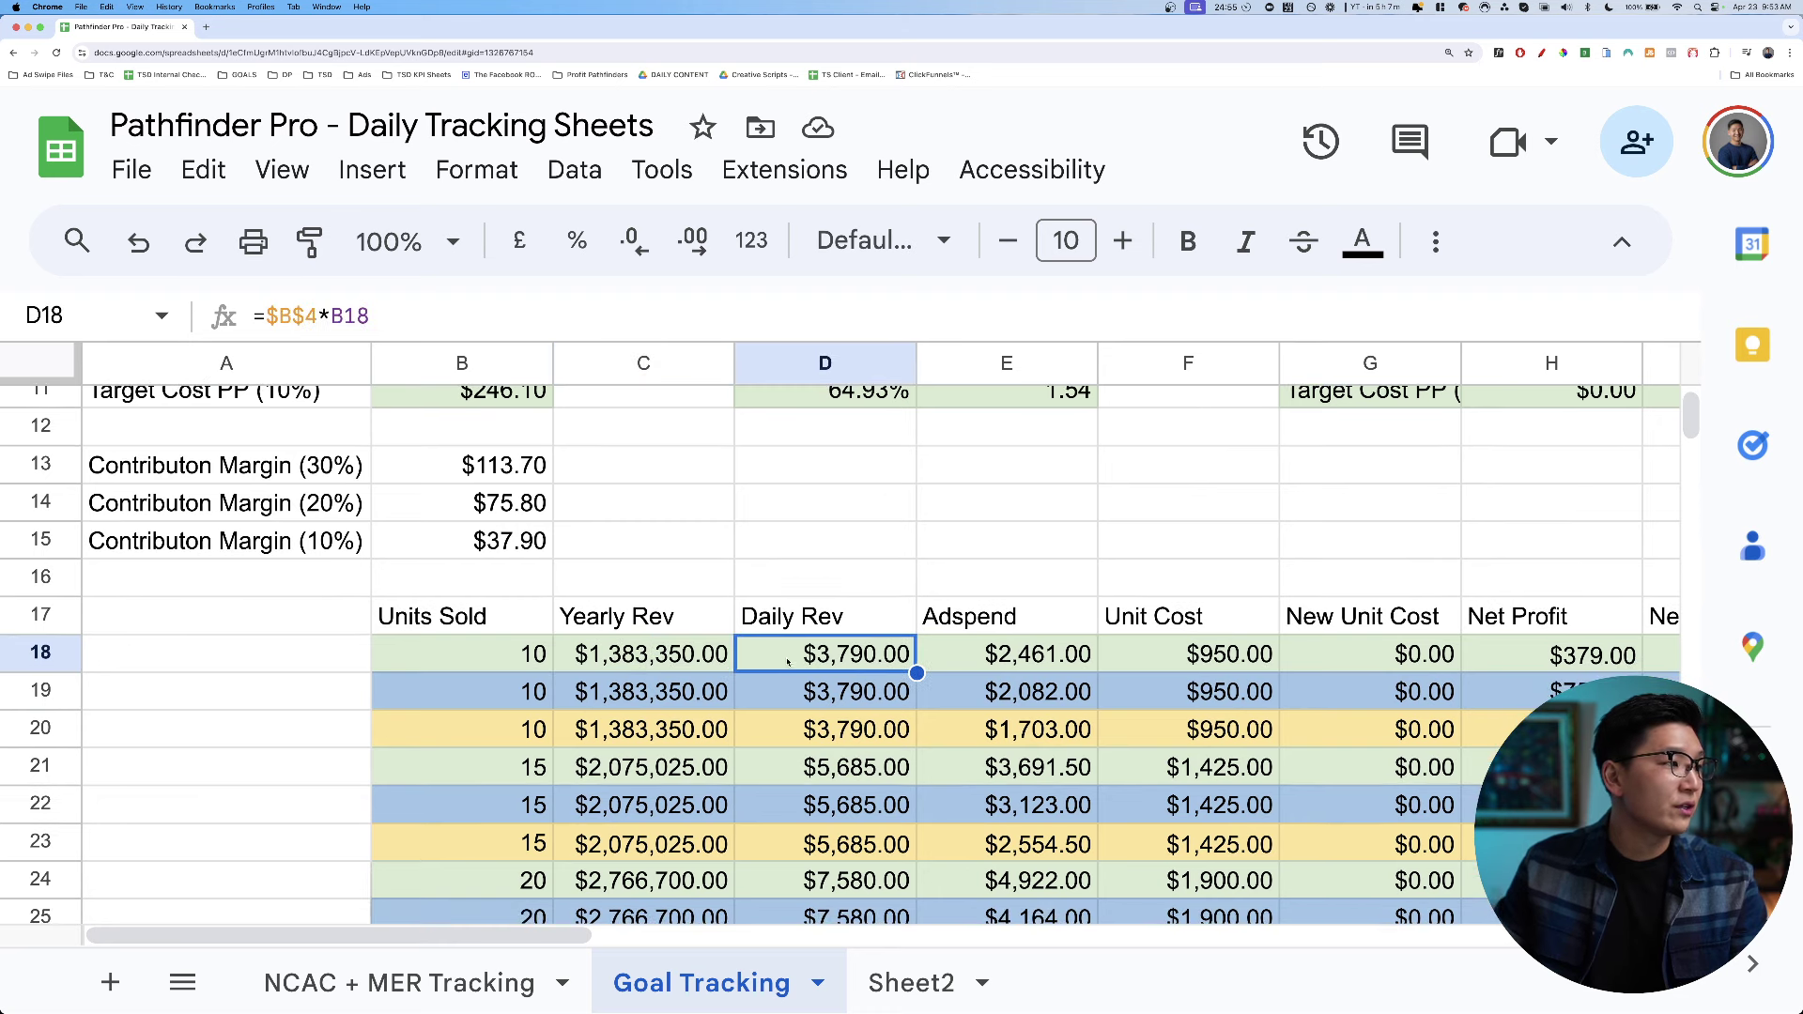
double_click(814, 660)
scroll(497, 658, "up", 5)
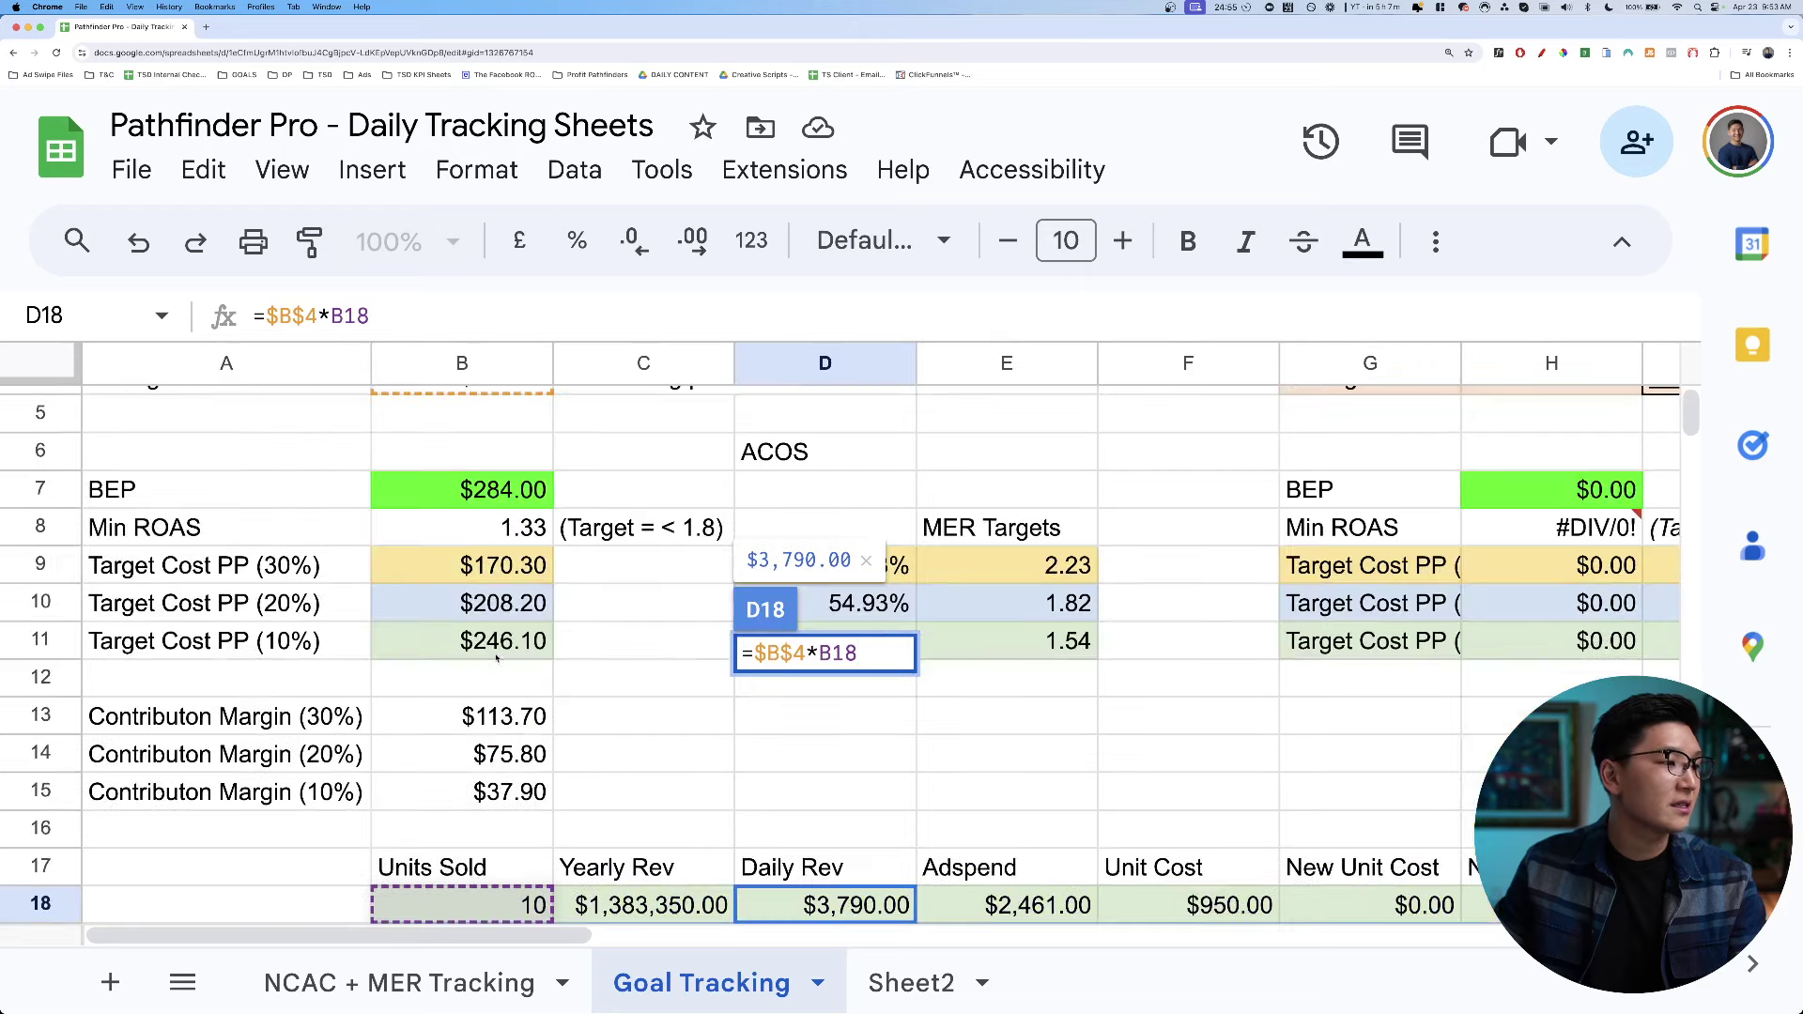
scroll(512, 532, "down", 6)
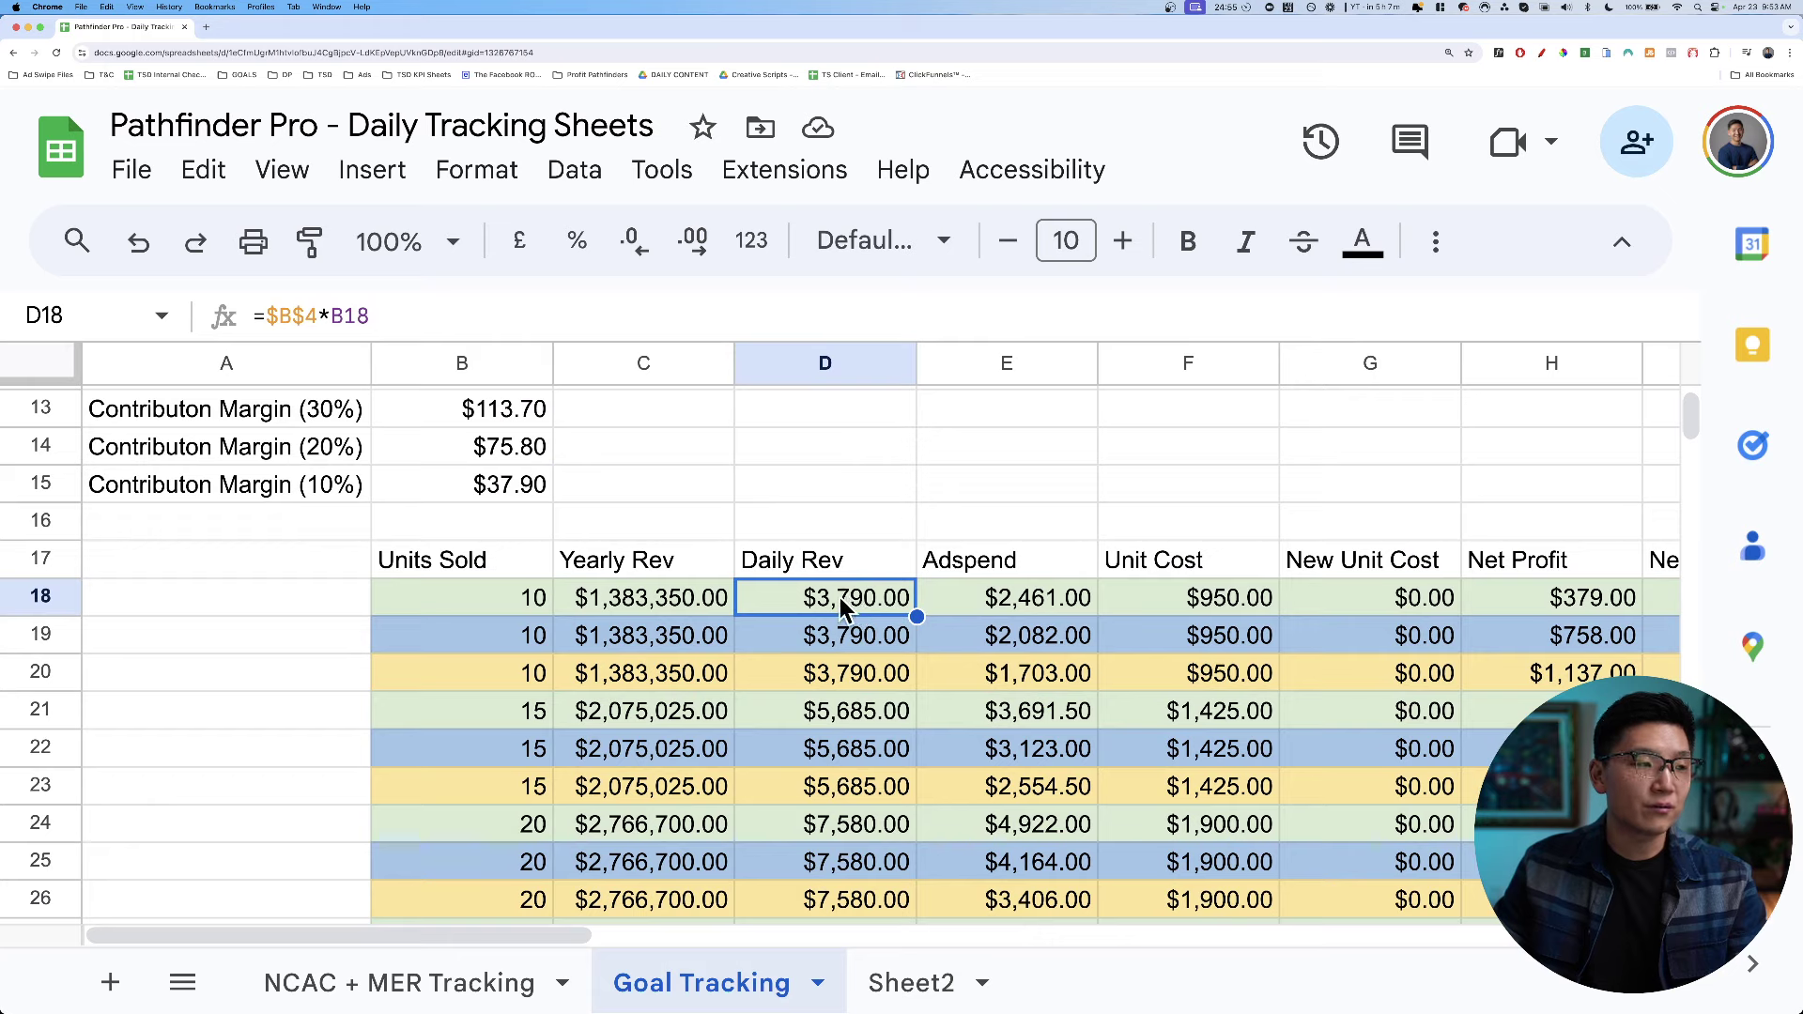
Go through the row 18 formulas for Yearly Rev, Adspend, Unit Cost and Net Profit.
scroll(845, 639, "down", 3)
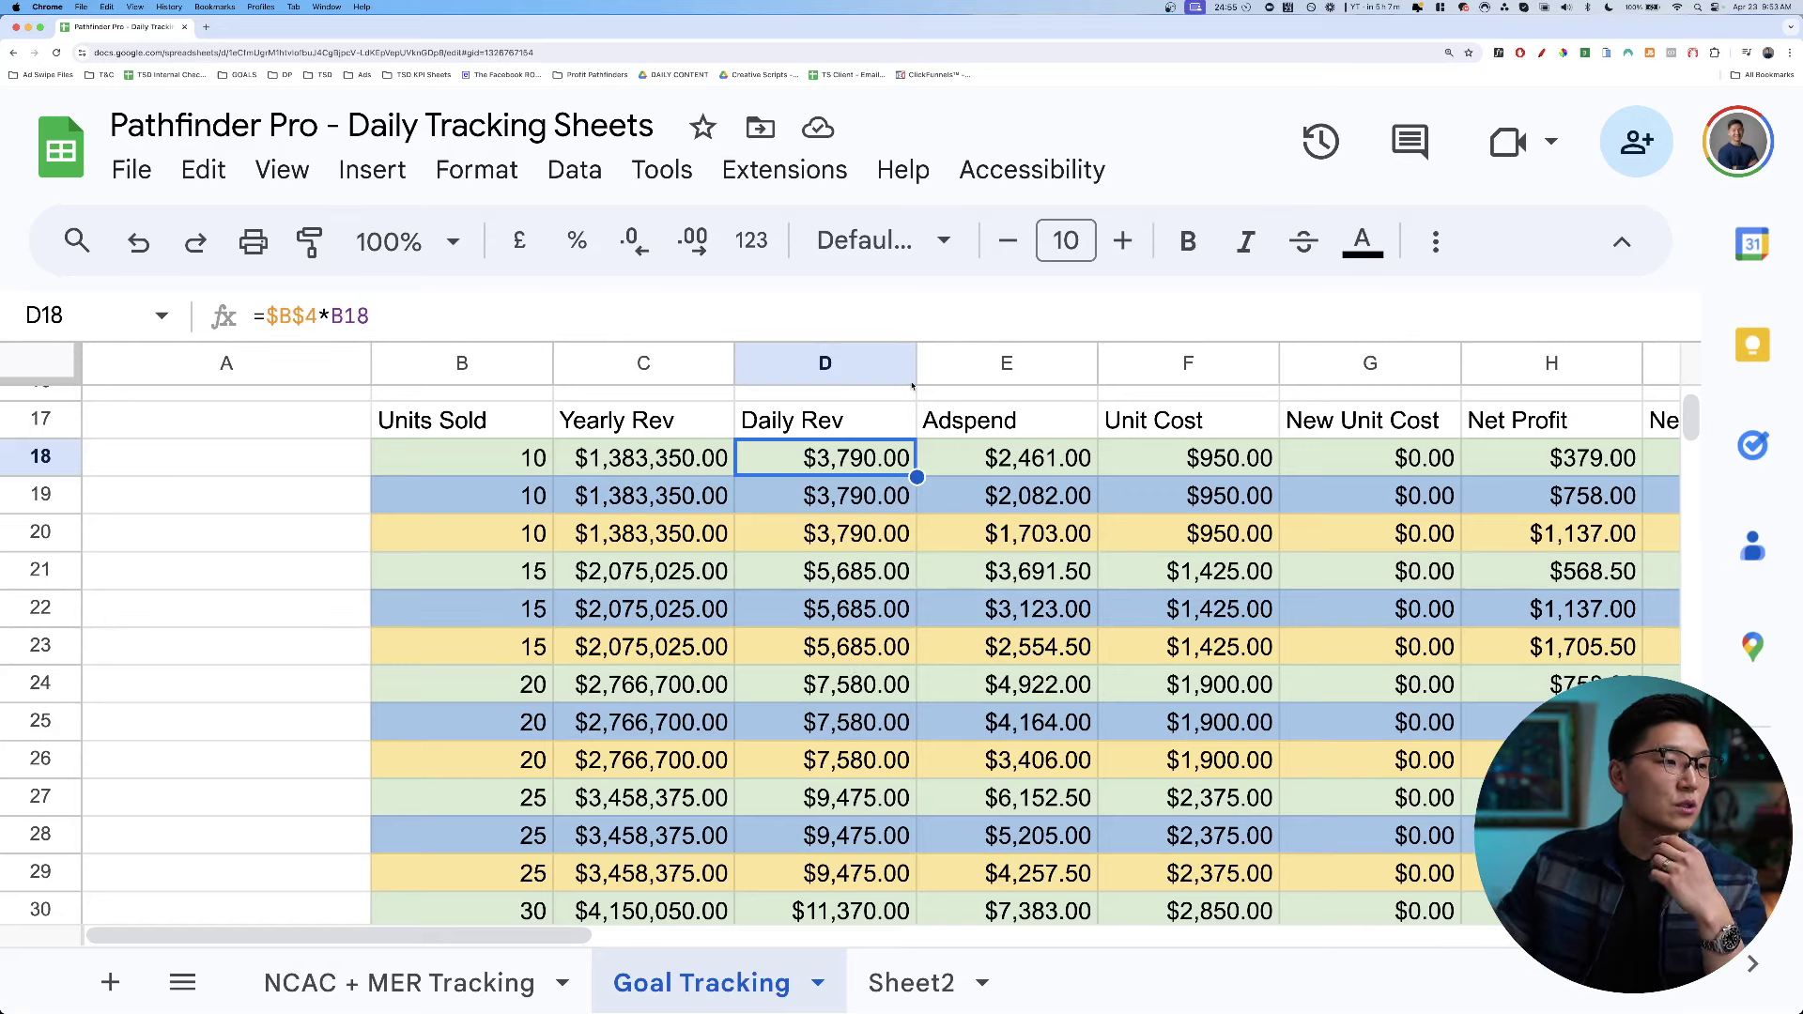
left_click(729, 454)
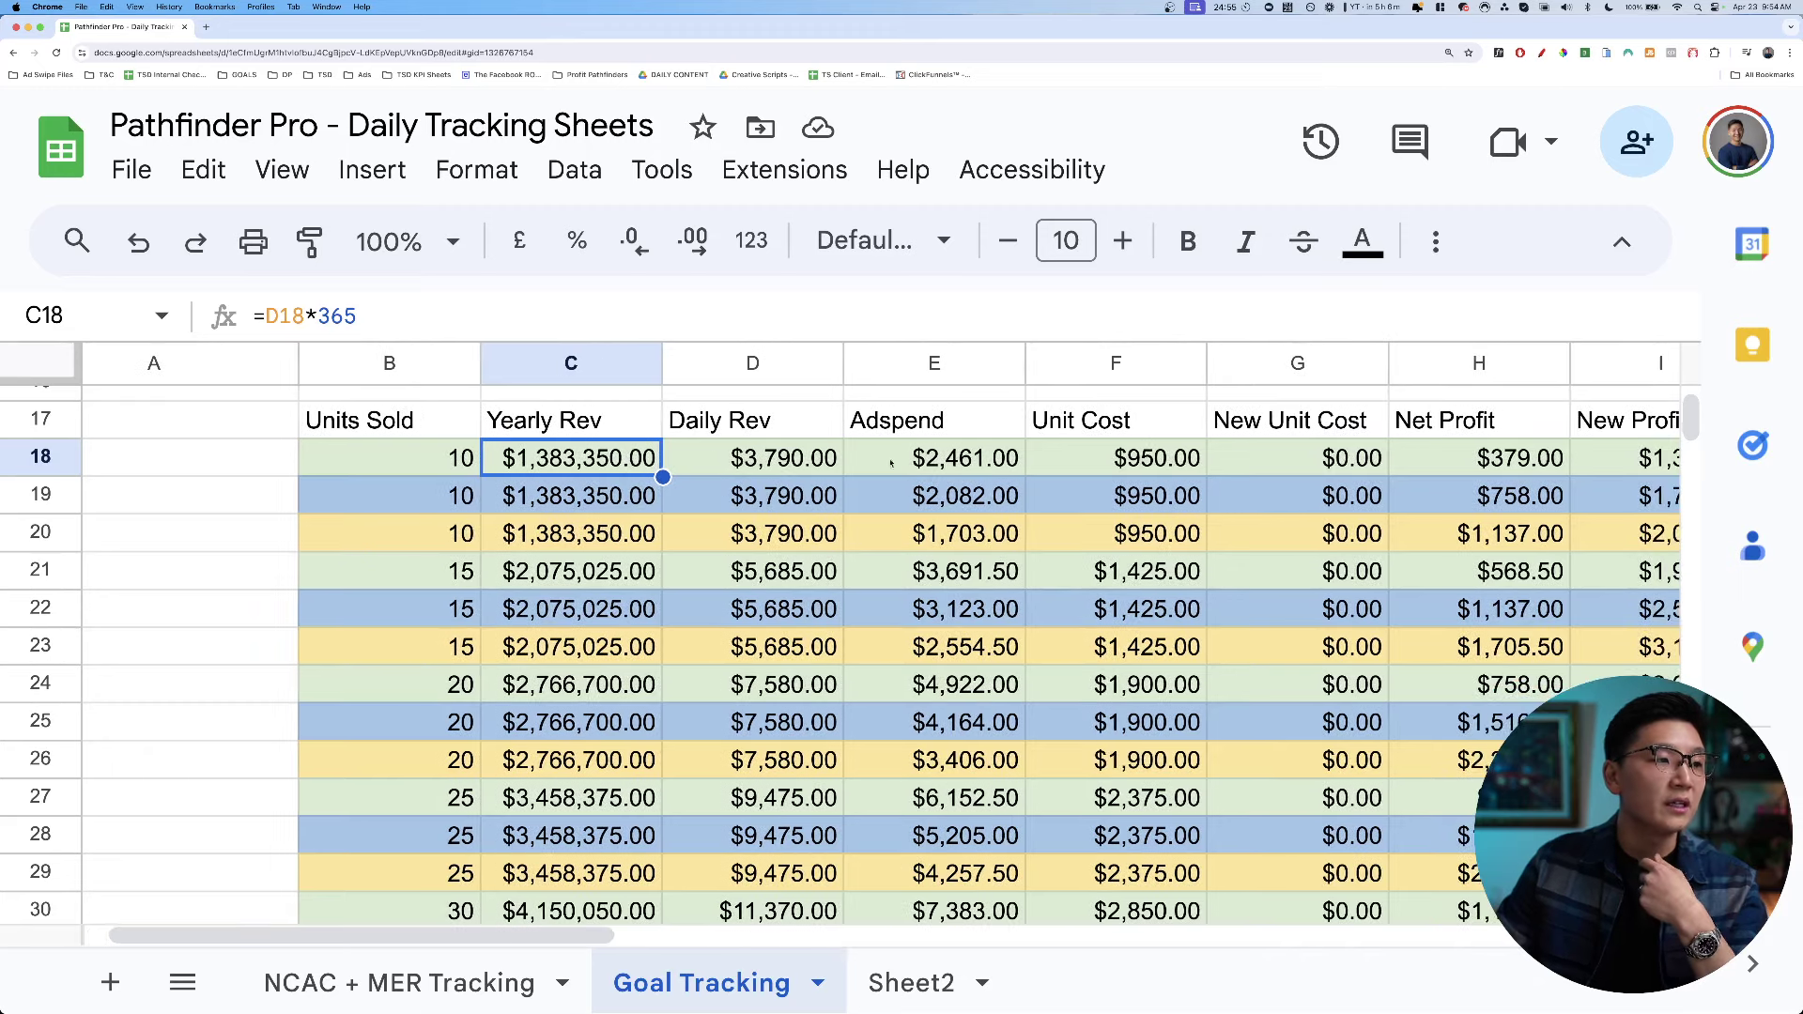
left_click(947, 458)
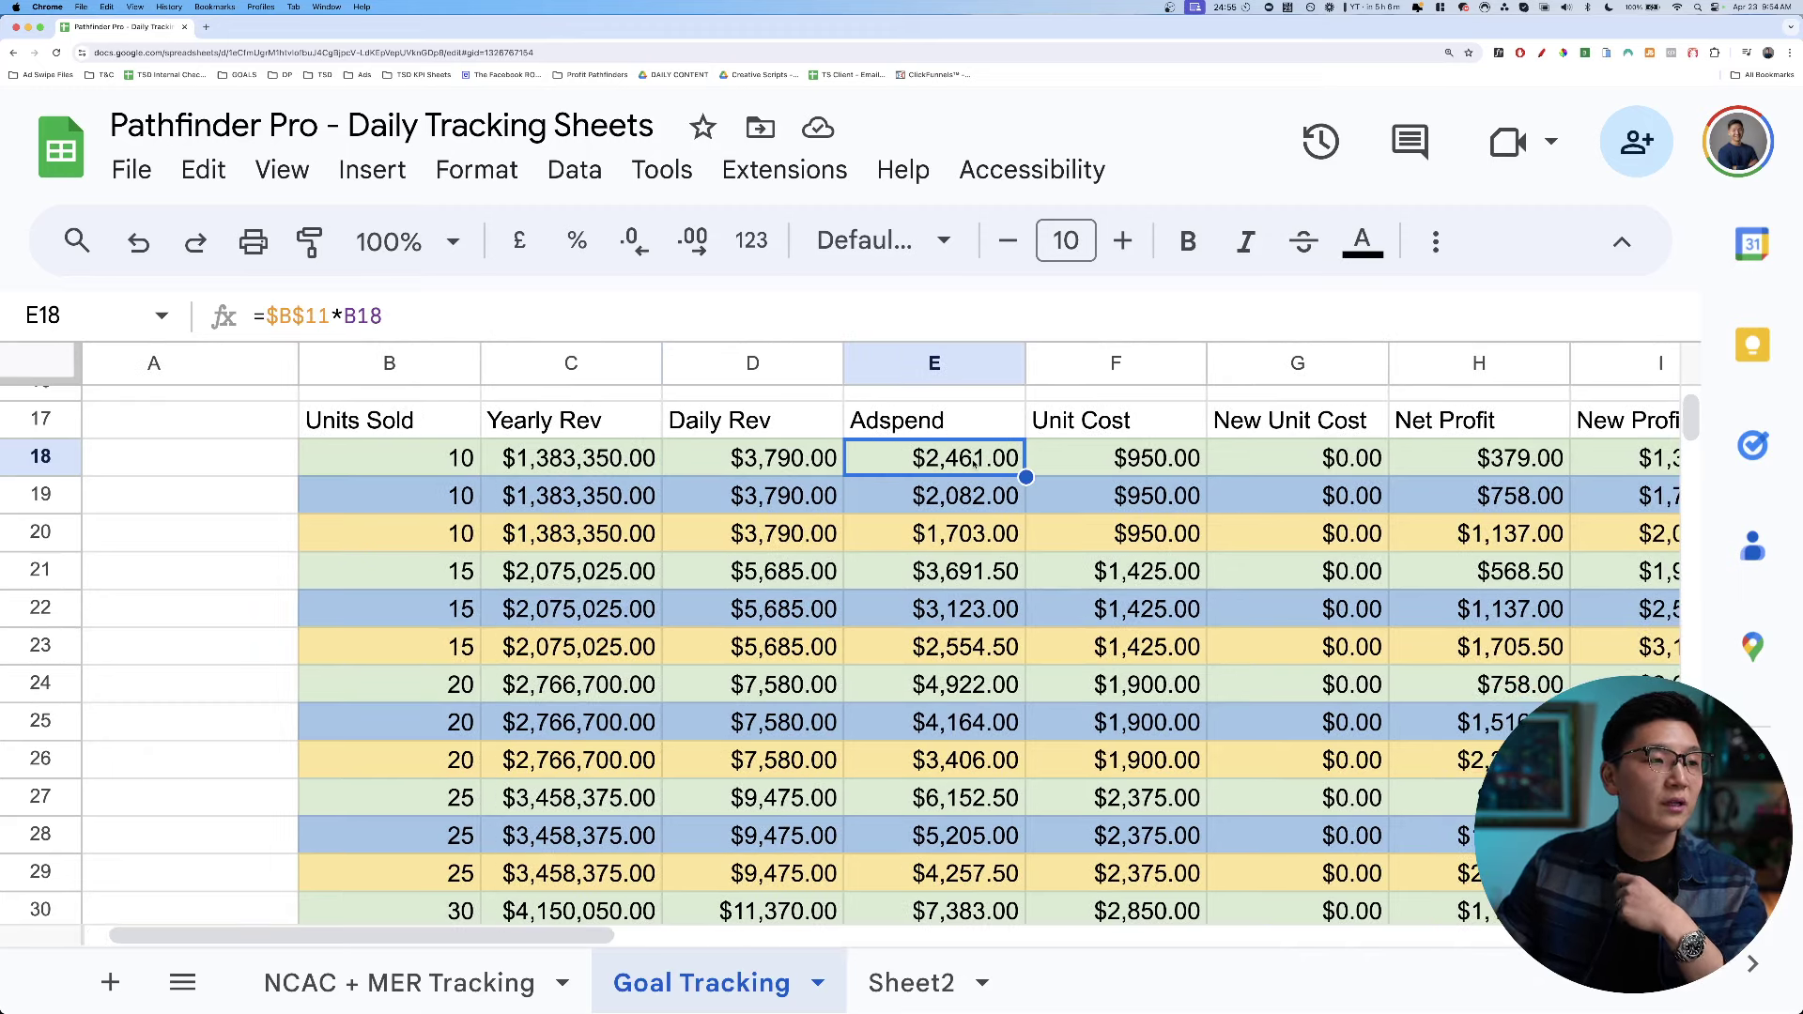
scroll(974, 461, "right", 1)
scroll(933, 467, "right", 3)
left_click(1049, 460)
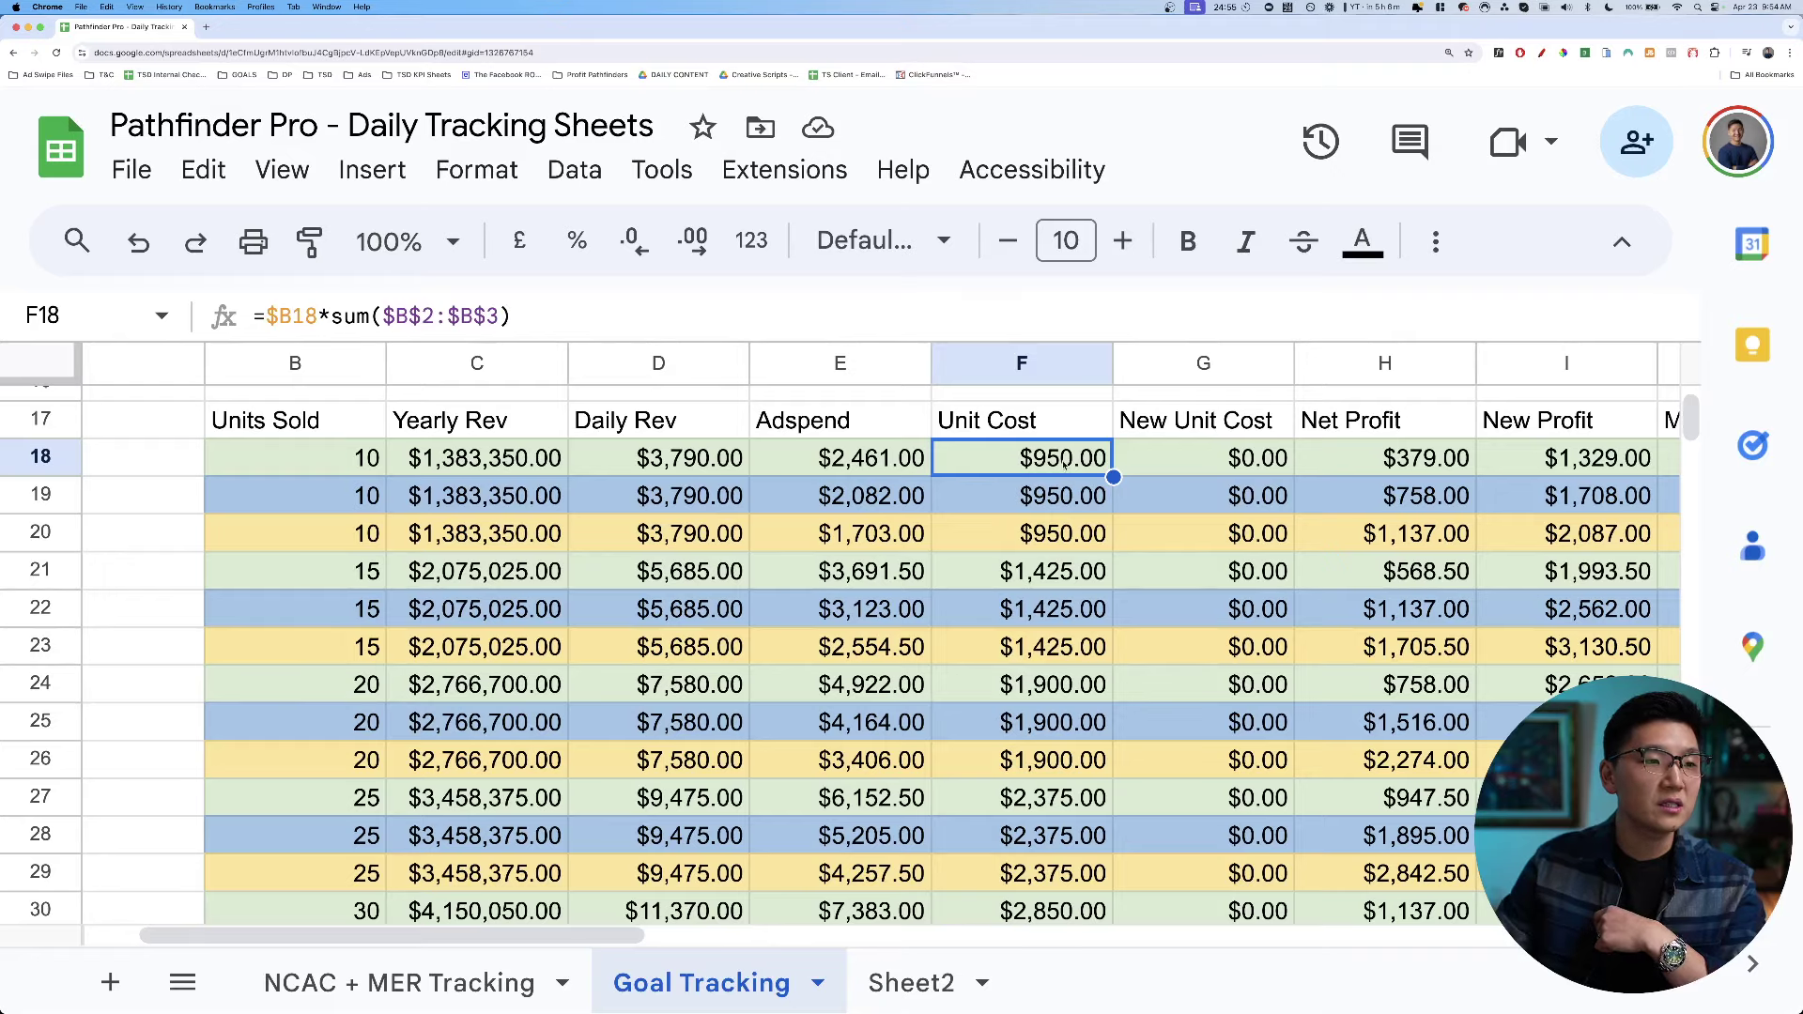
scroll(1058, 455, "right", 5)
left_click(1221, 462)
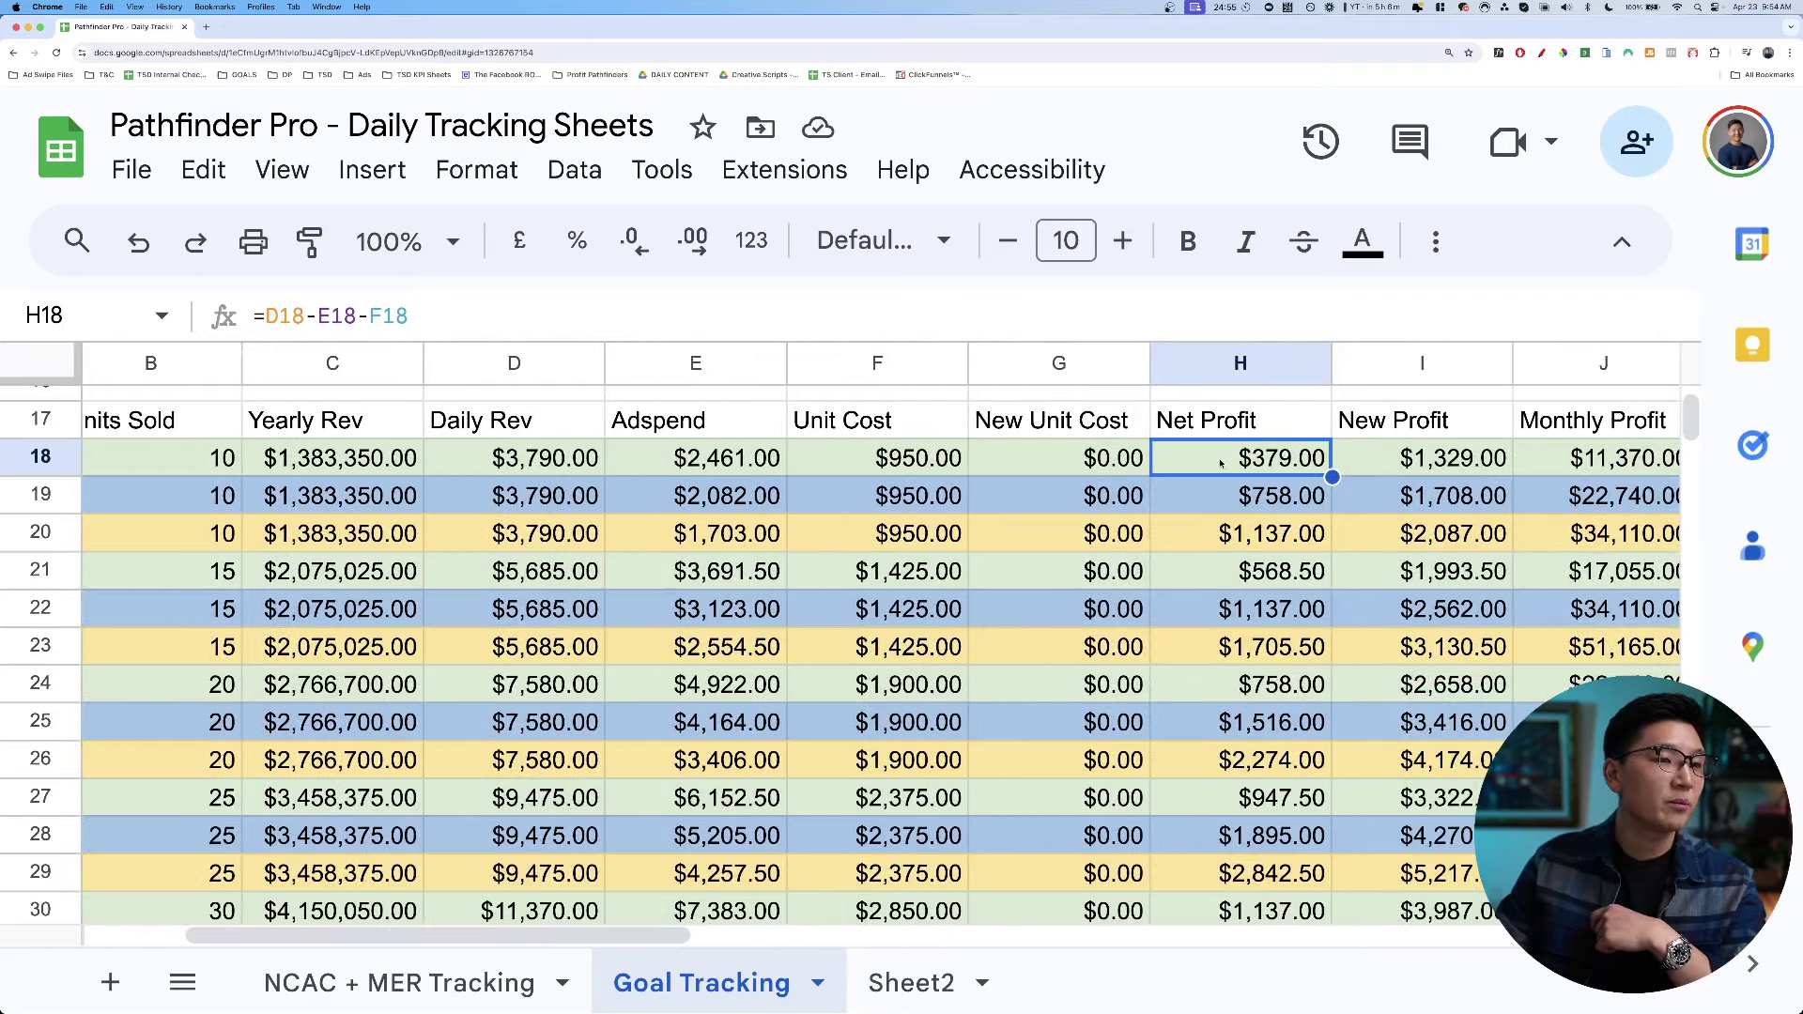
Compare the Net Profit of the three 10-unit scenarios and select H18:H20.
scroll(1217, 458, "right", 3)
scroll(1191, 526, "left", 3)
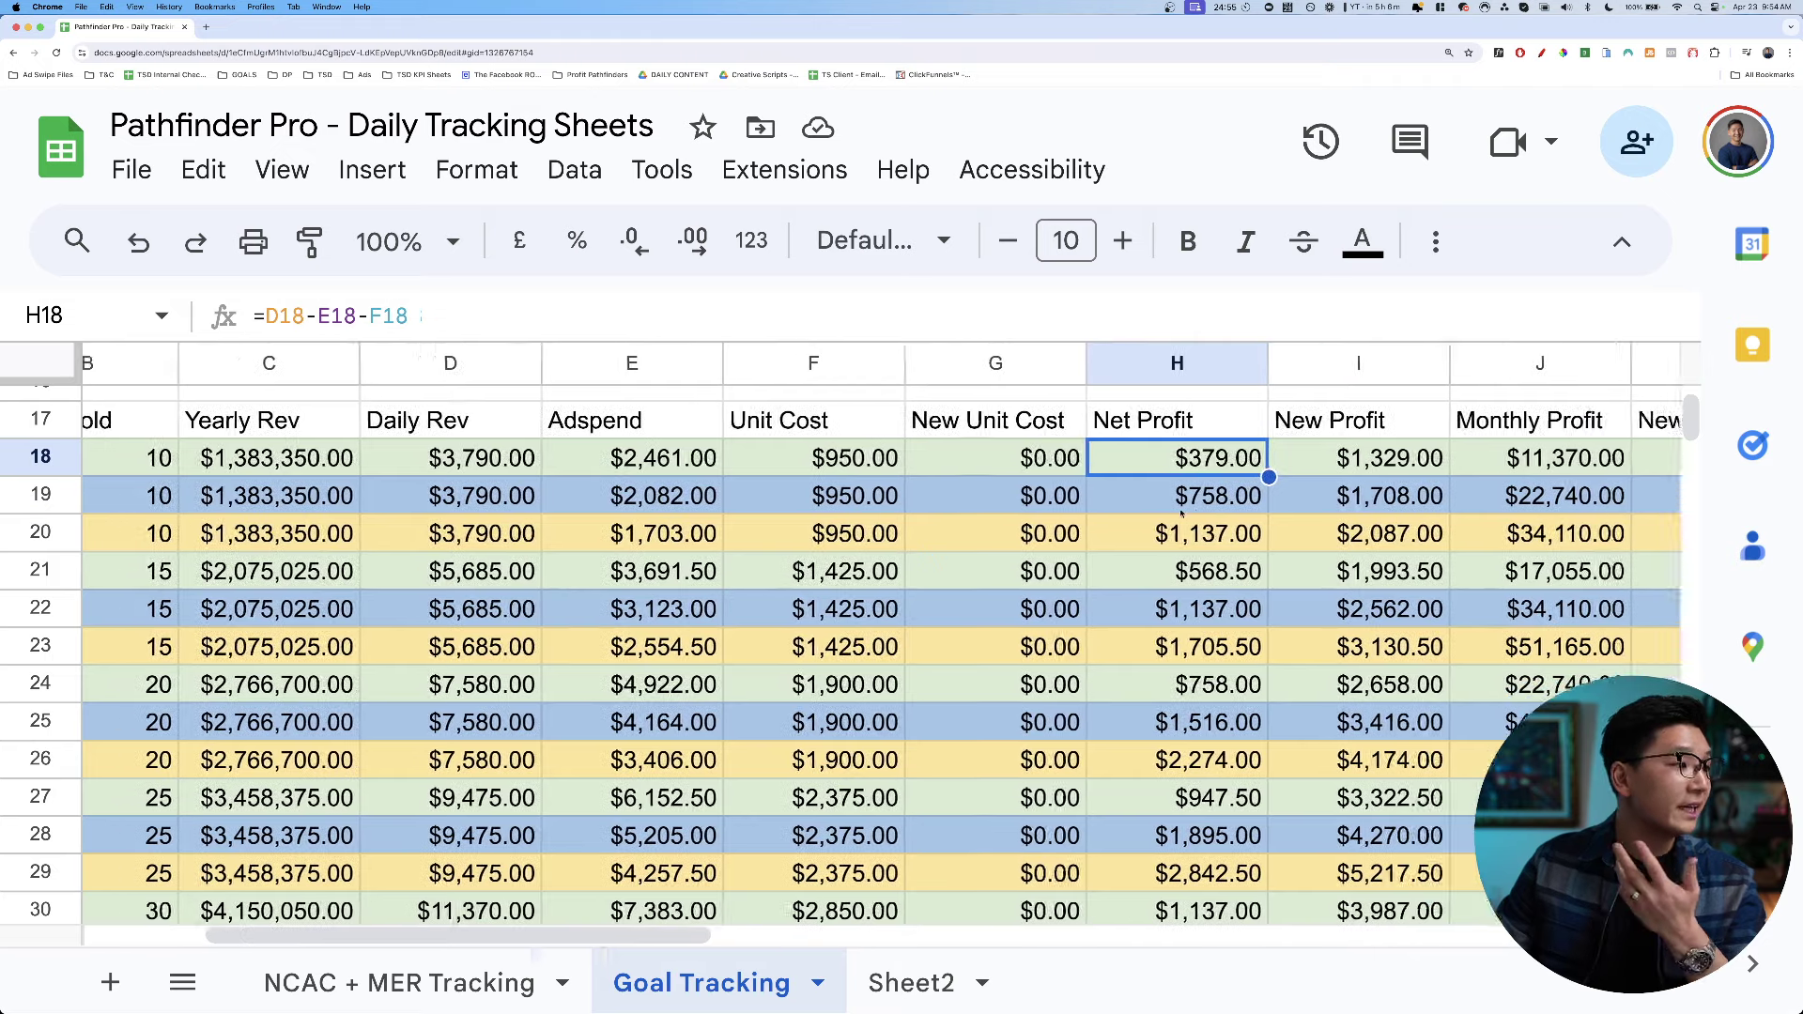
left_click(1272, 534)
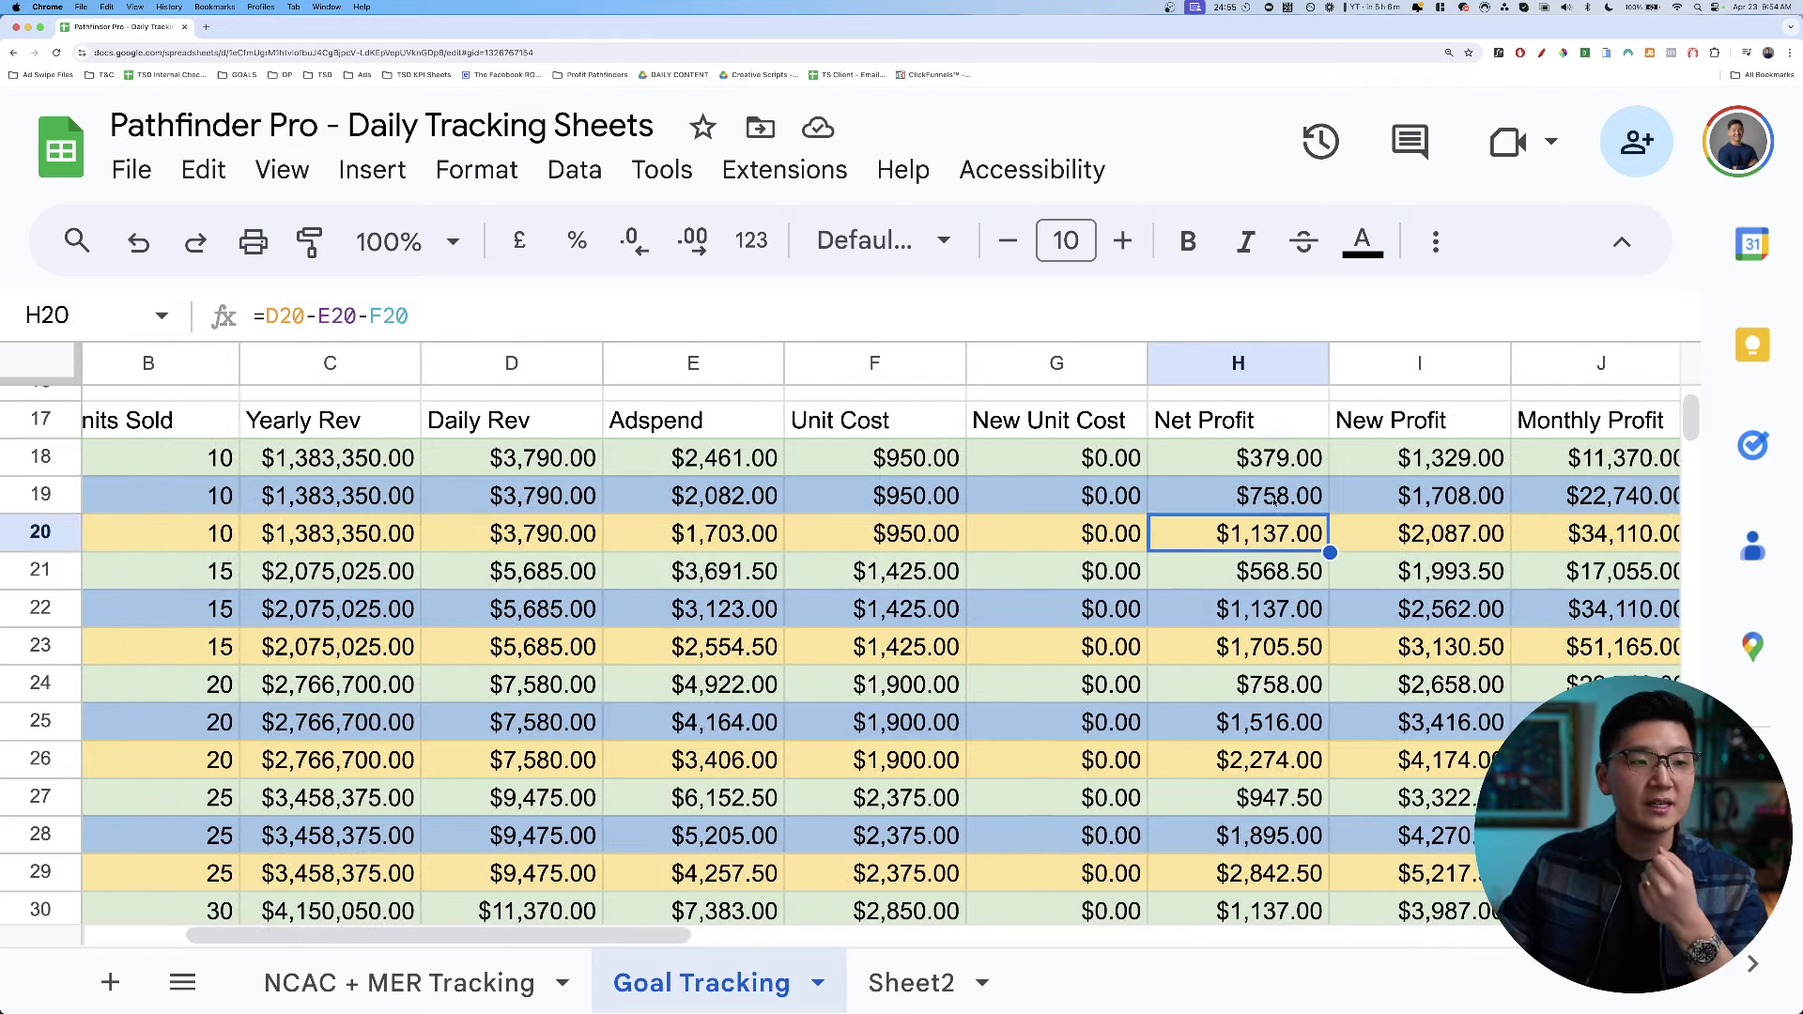
left_click(1273, 498)
left_click(1277, 469)
left_click_drag(1280, 542, 1270, 462)
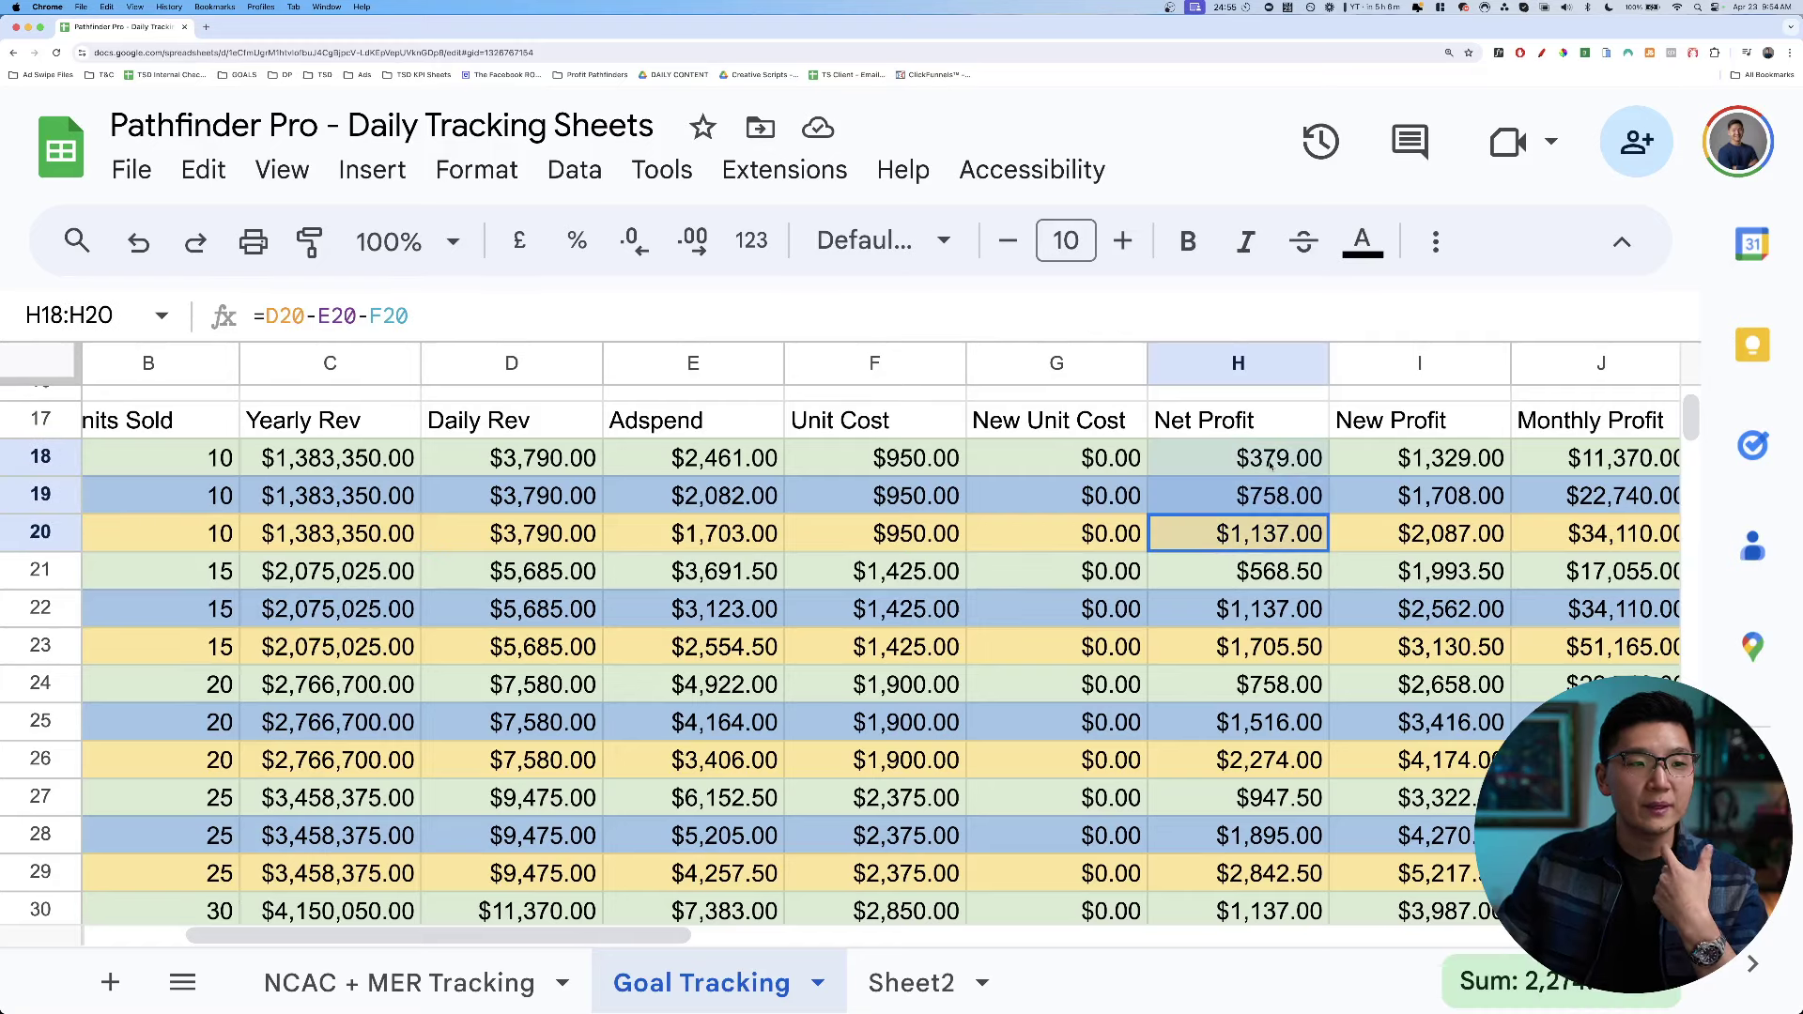
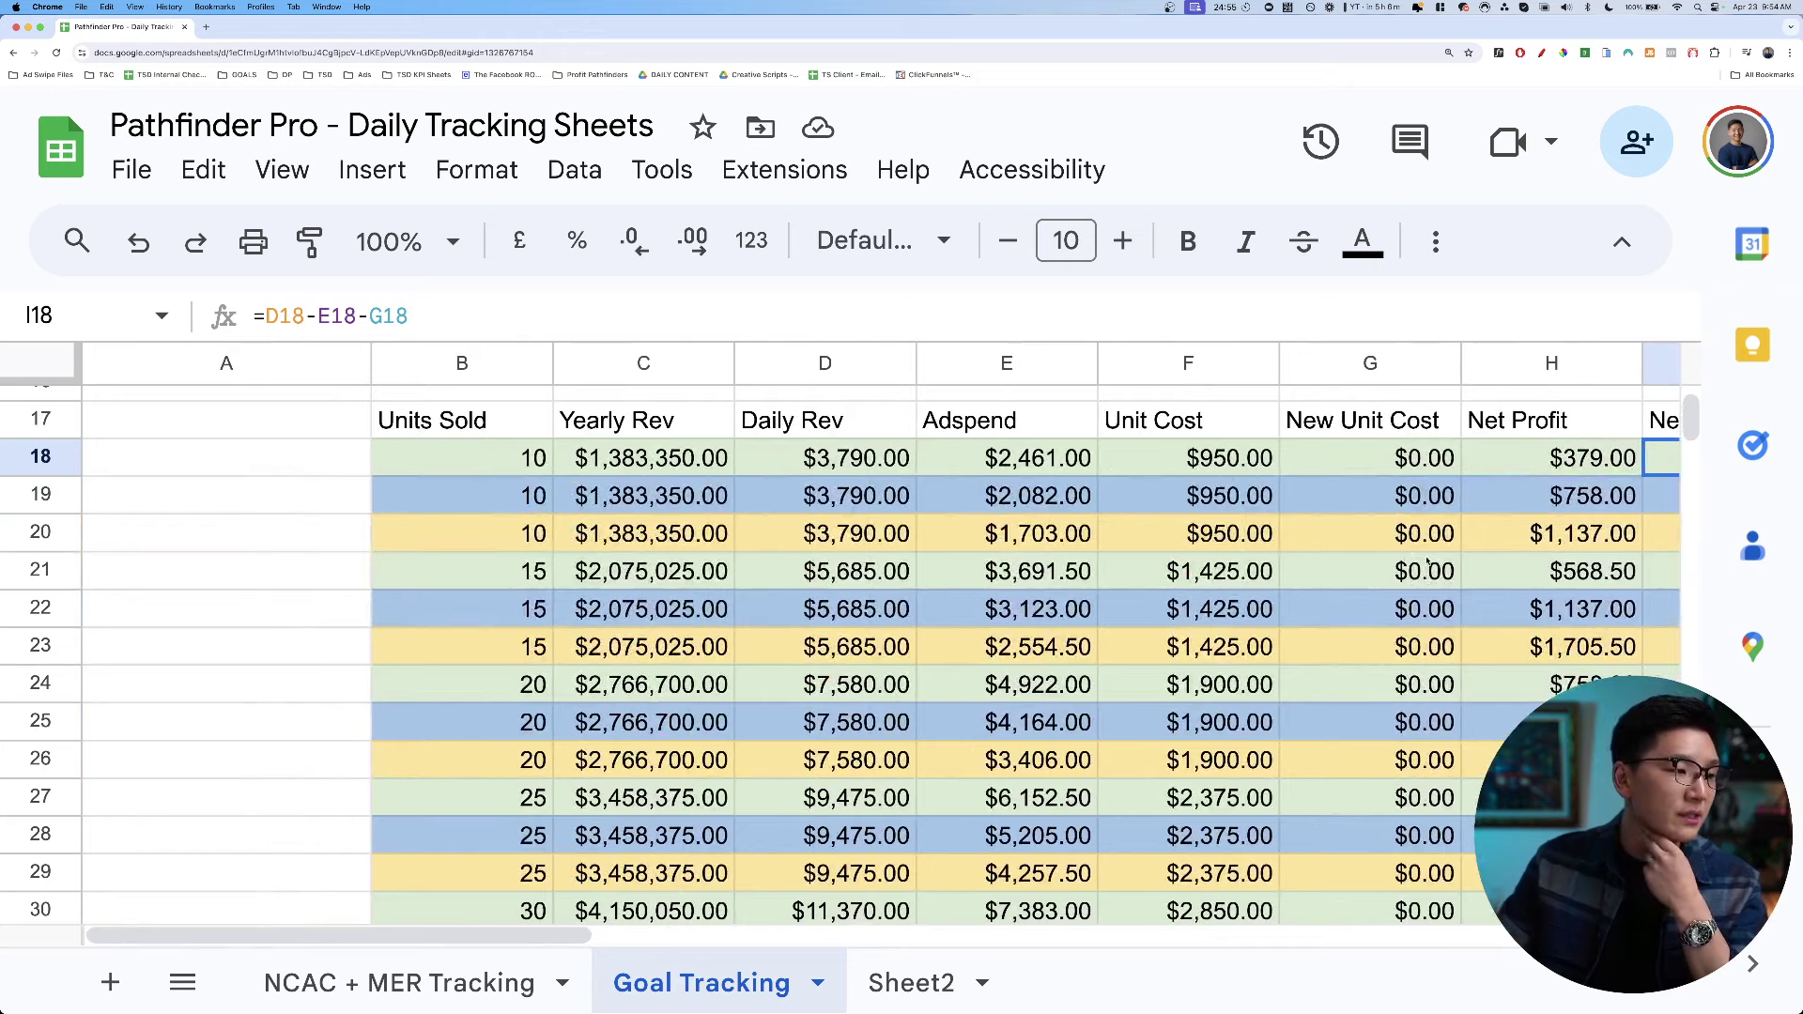
Look at the 80-unit rows of the projection table and select the 70-unit Units Sold cells B42:B44.
scroll(1415, 558, "down", 2)
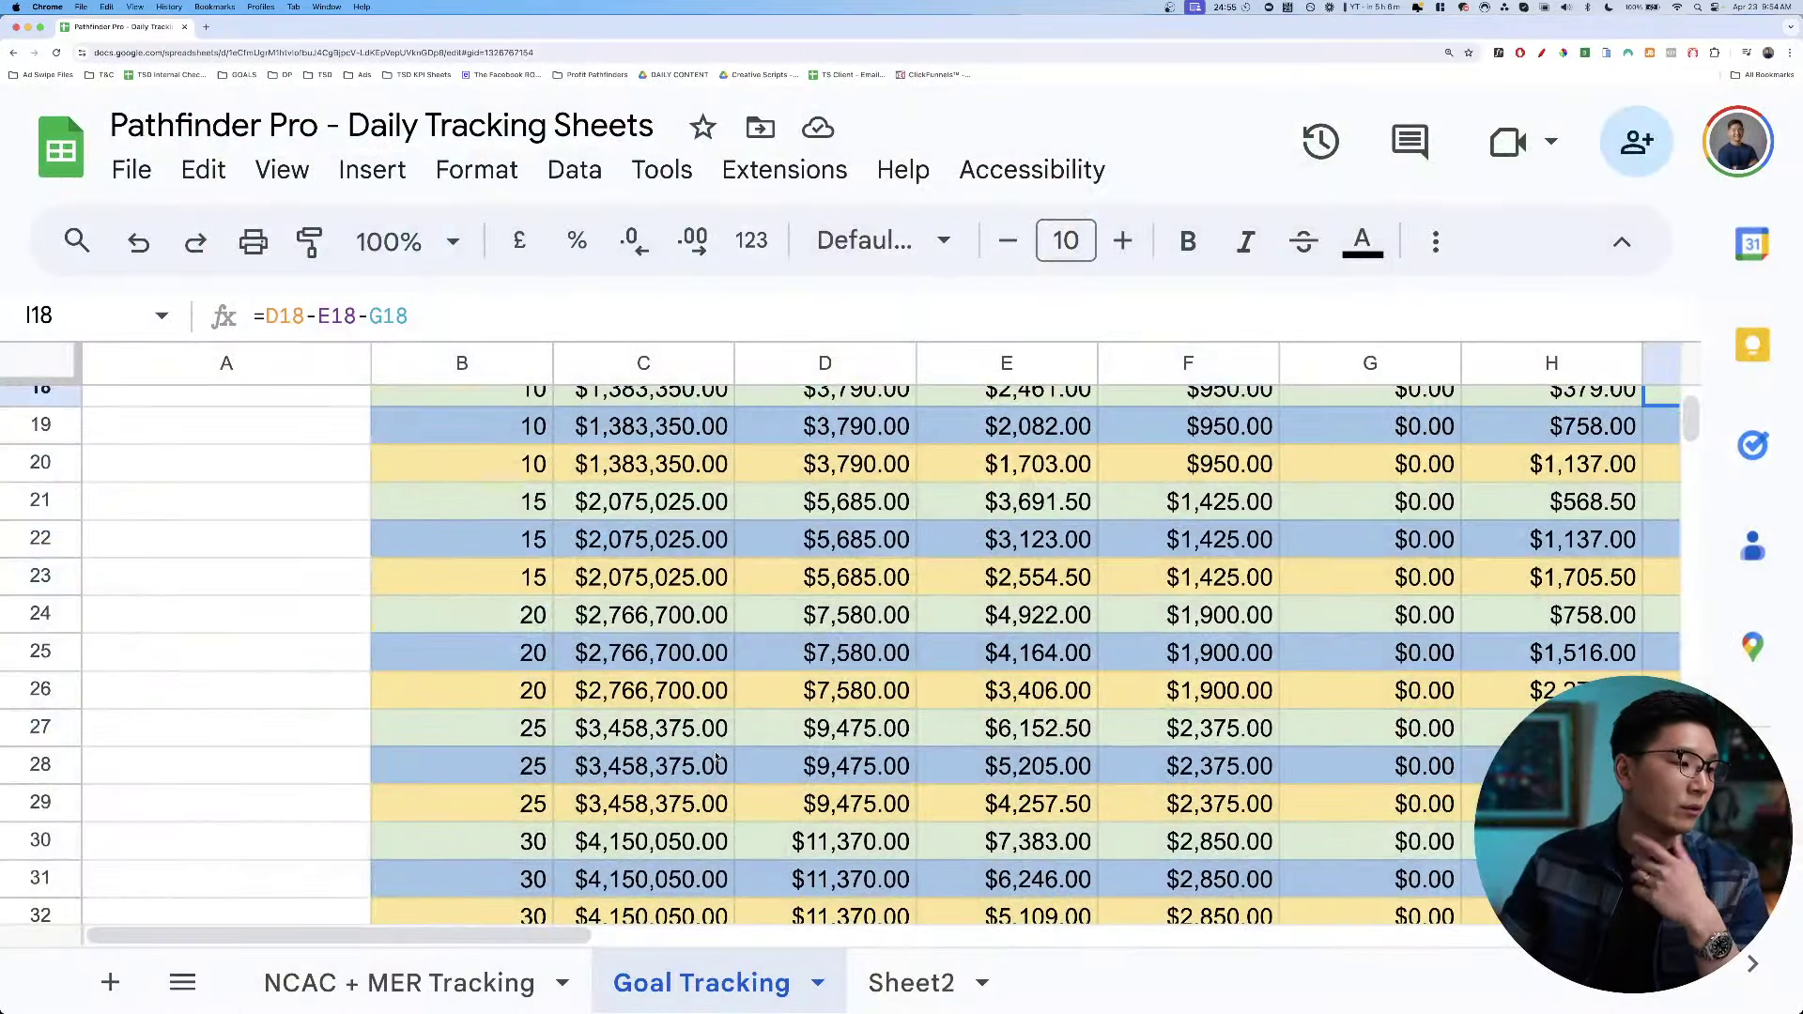
scroll(845, 657, "down", 5)
scroll(716, 759, "down", 3)
left_click(672, 763)
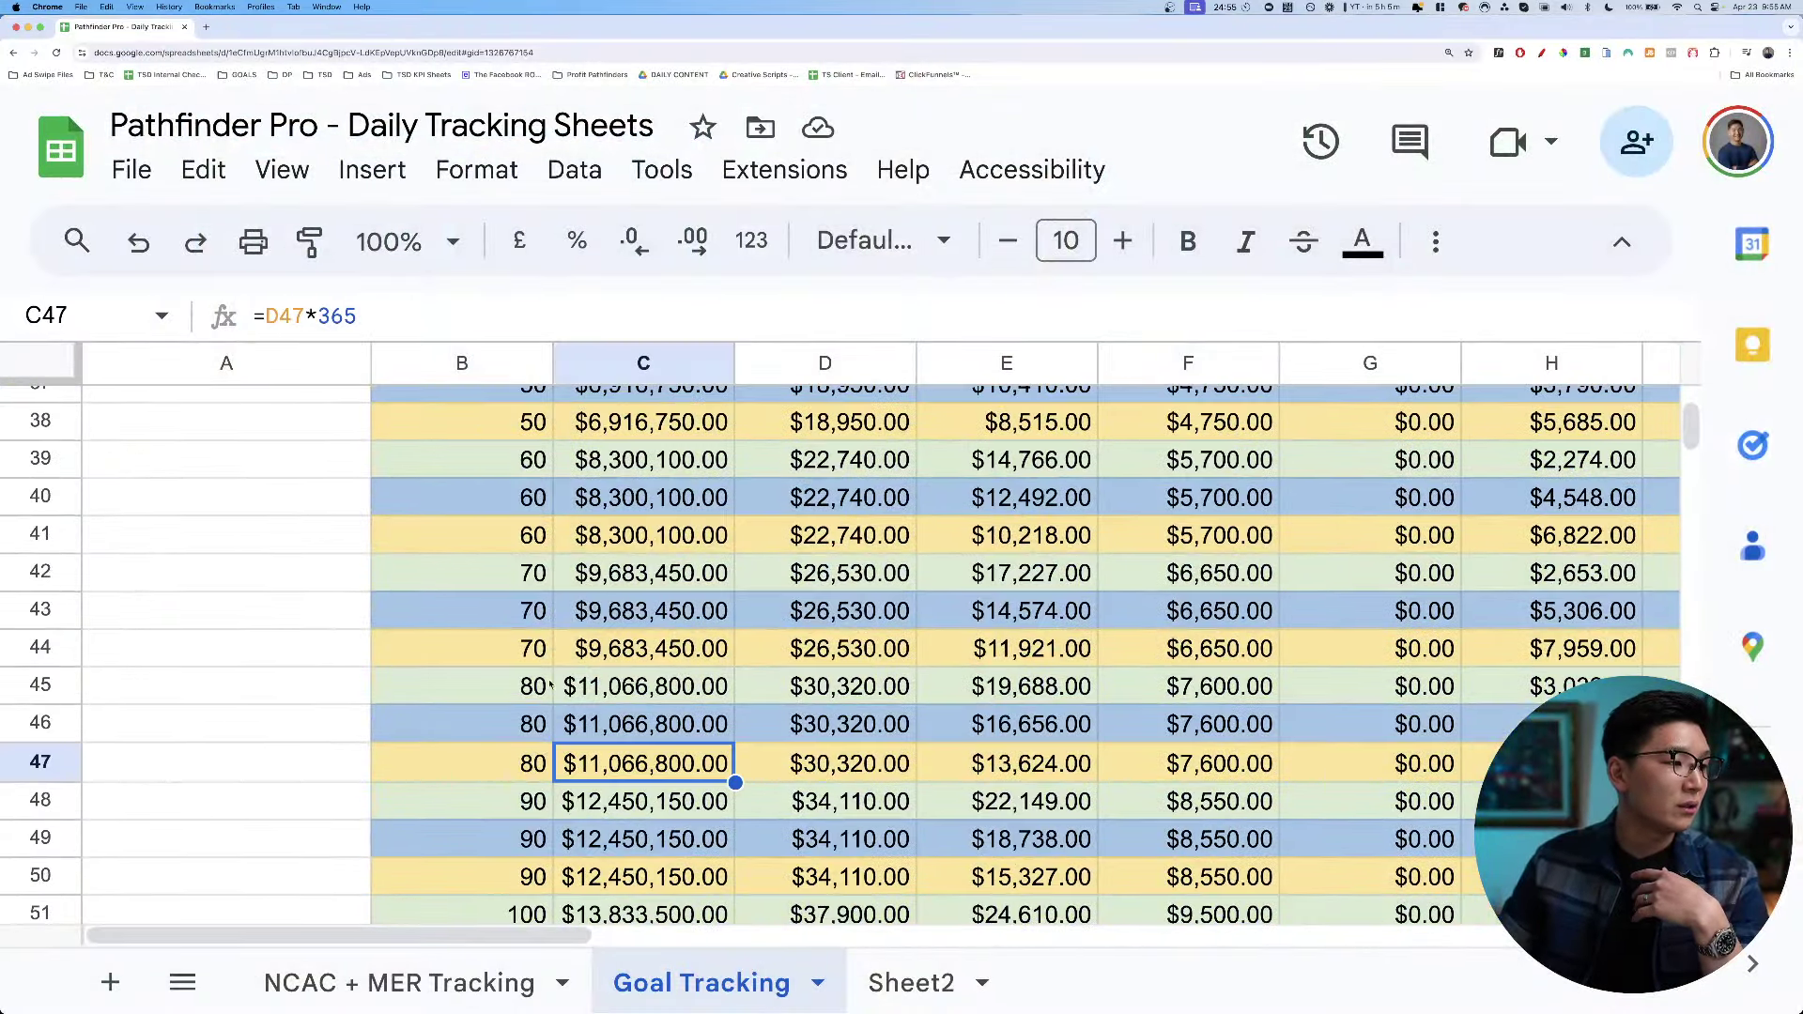
left_click(526, 686)
left_click_drag(521, 648, 517, 572)
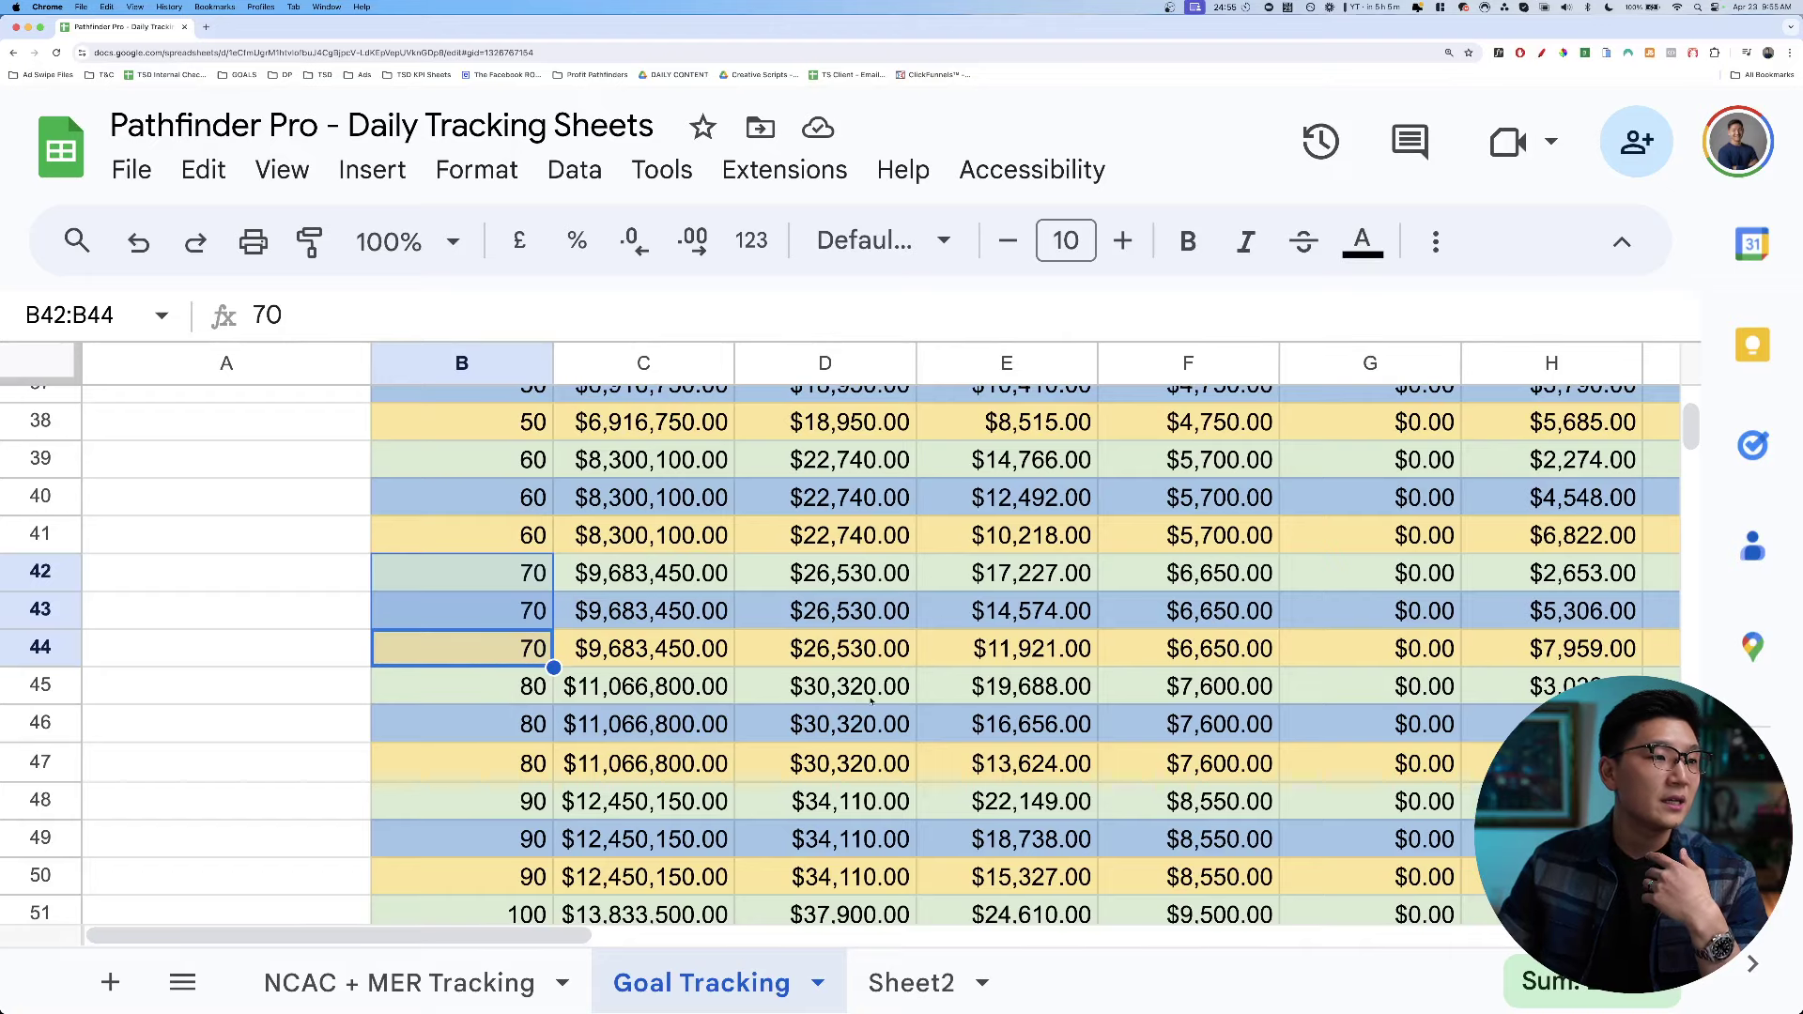
Check the Unit Cost in F45 for 80 units and compare it with the rows for other sales volumes.
left_click(1085, 702)
scroll(1082, 704, "right", 1)
left_click(1081, 707)
scroll(1078, 709, "up", 3)
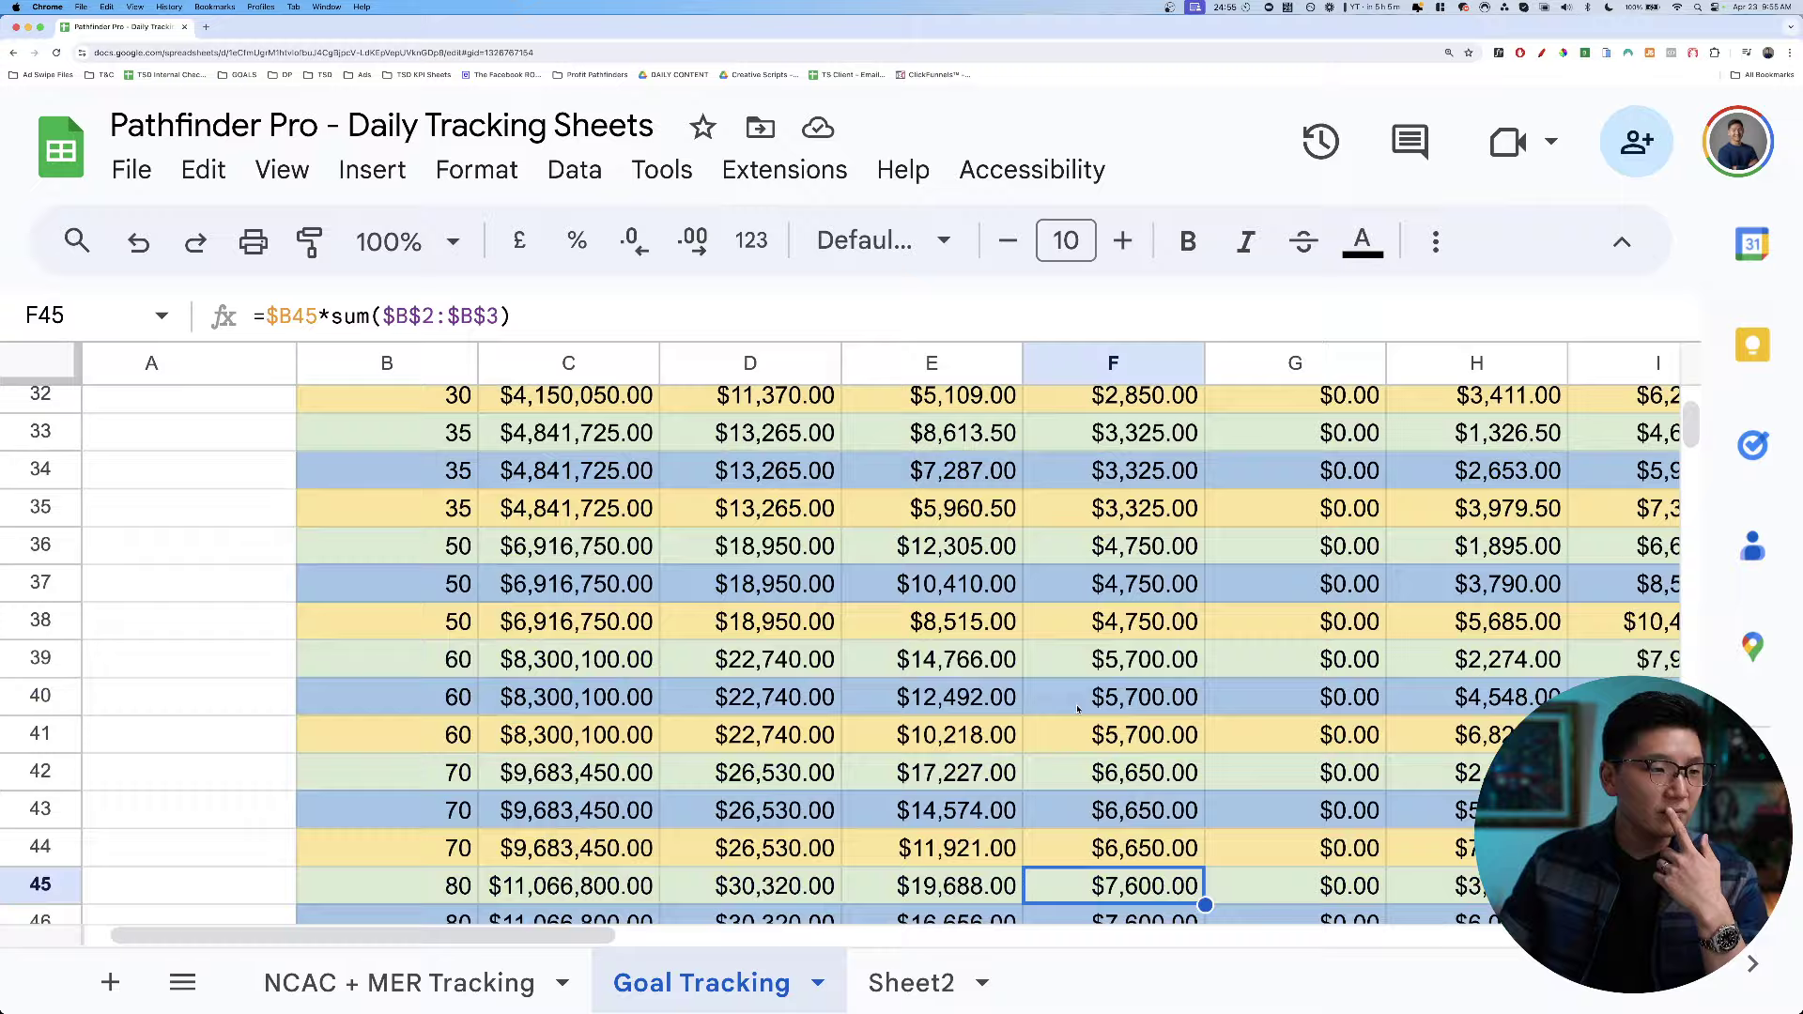
scroll(1078, 709, "up", 5)
scroll(1077, 713, "down", 3)
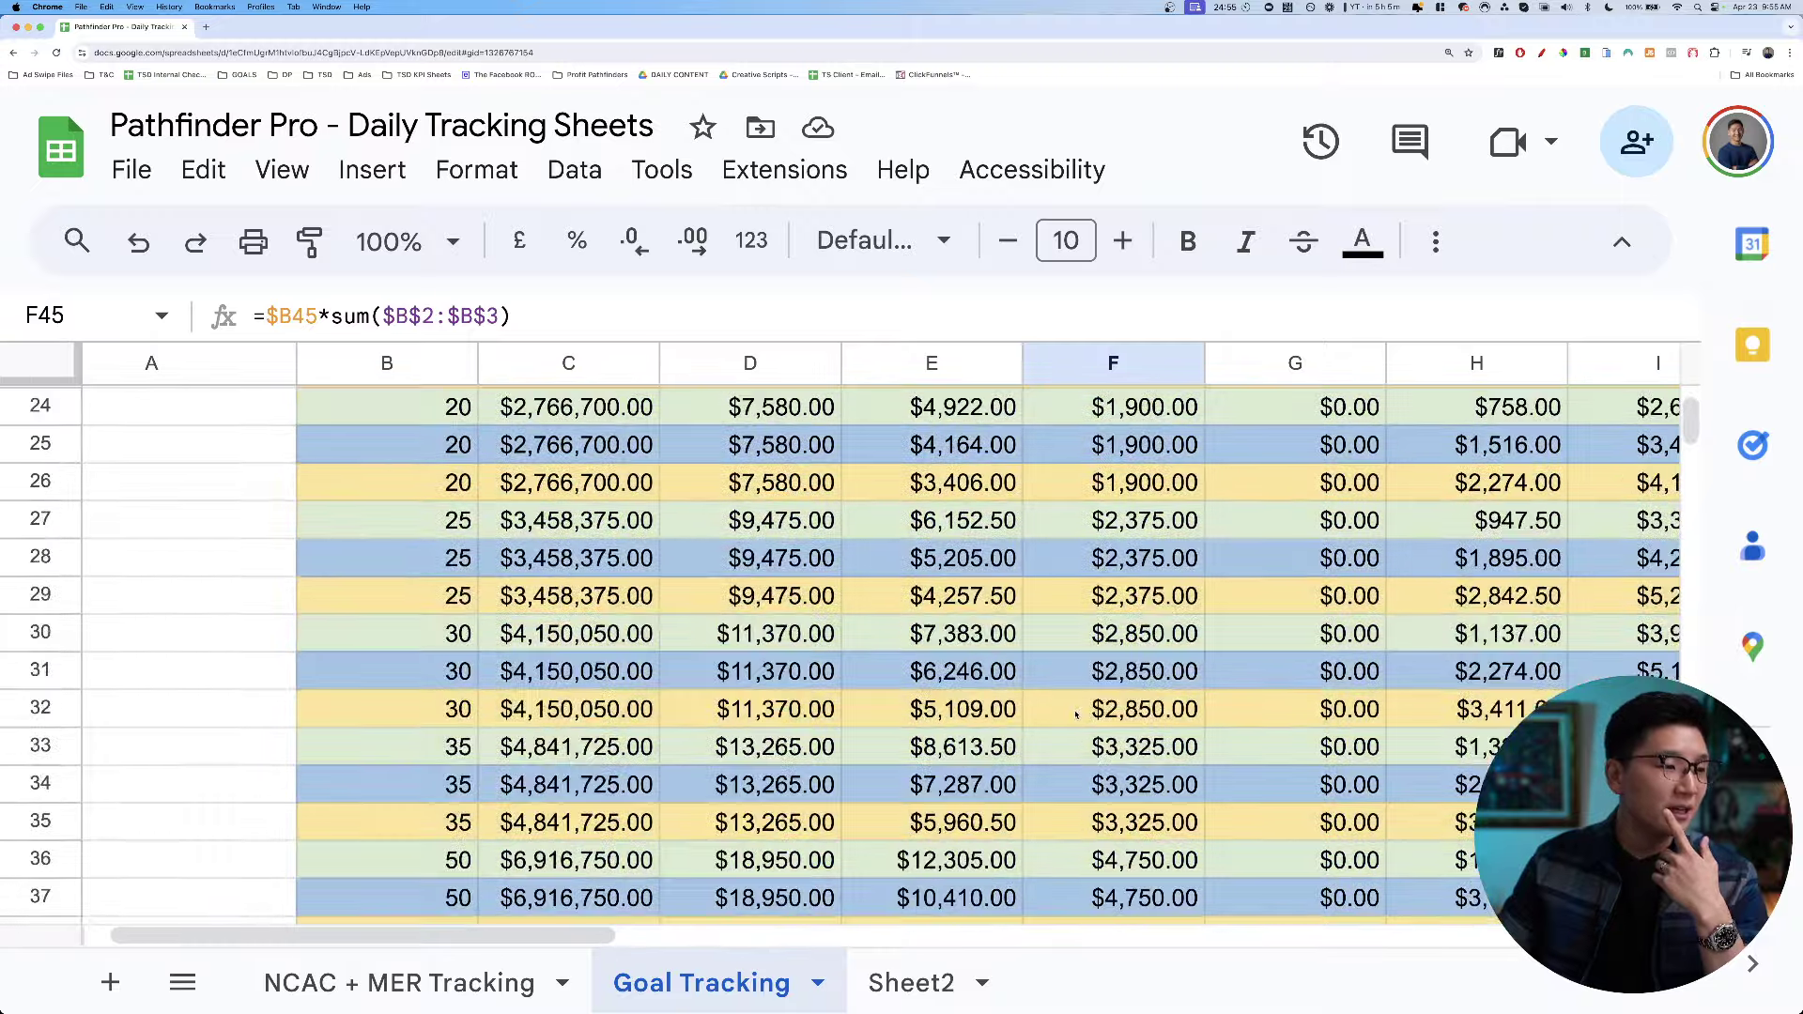
scroll(1076, 714, "down", 6)
scroll(1076, 715, "up", 1)
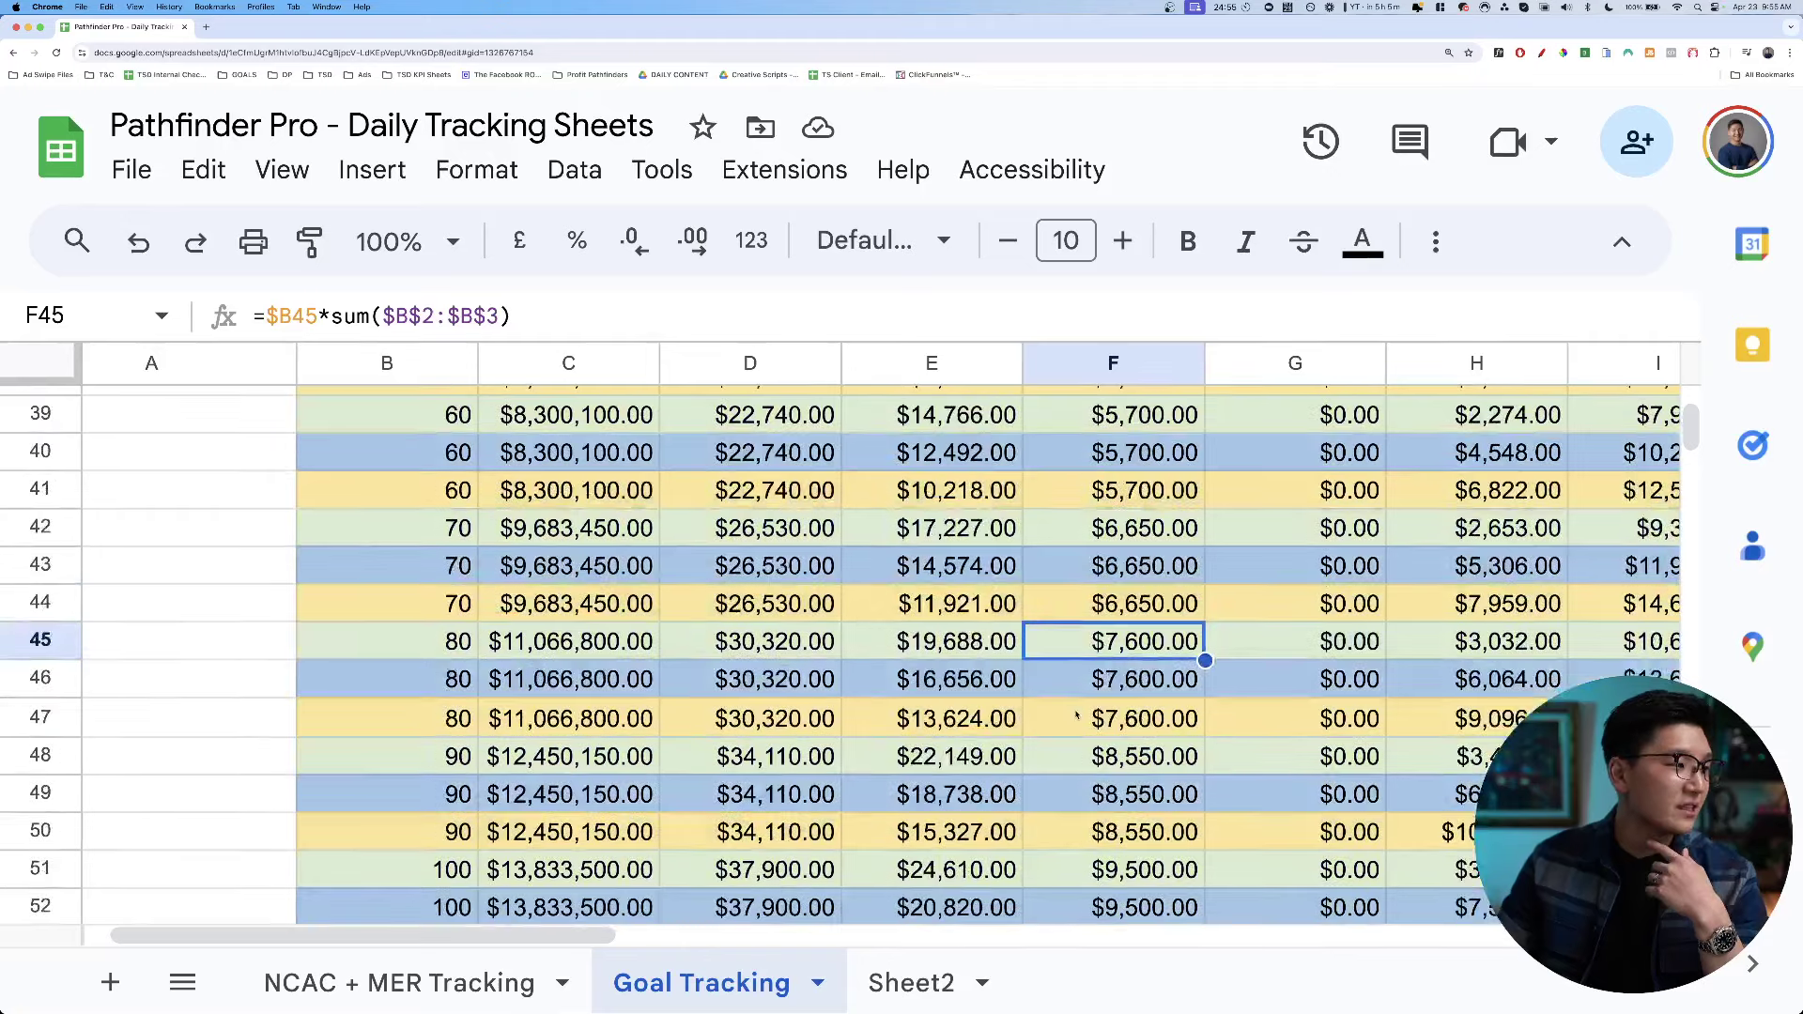
scroll(1071, 705, "up", 1)
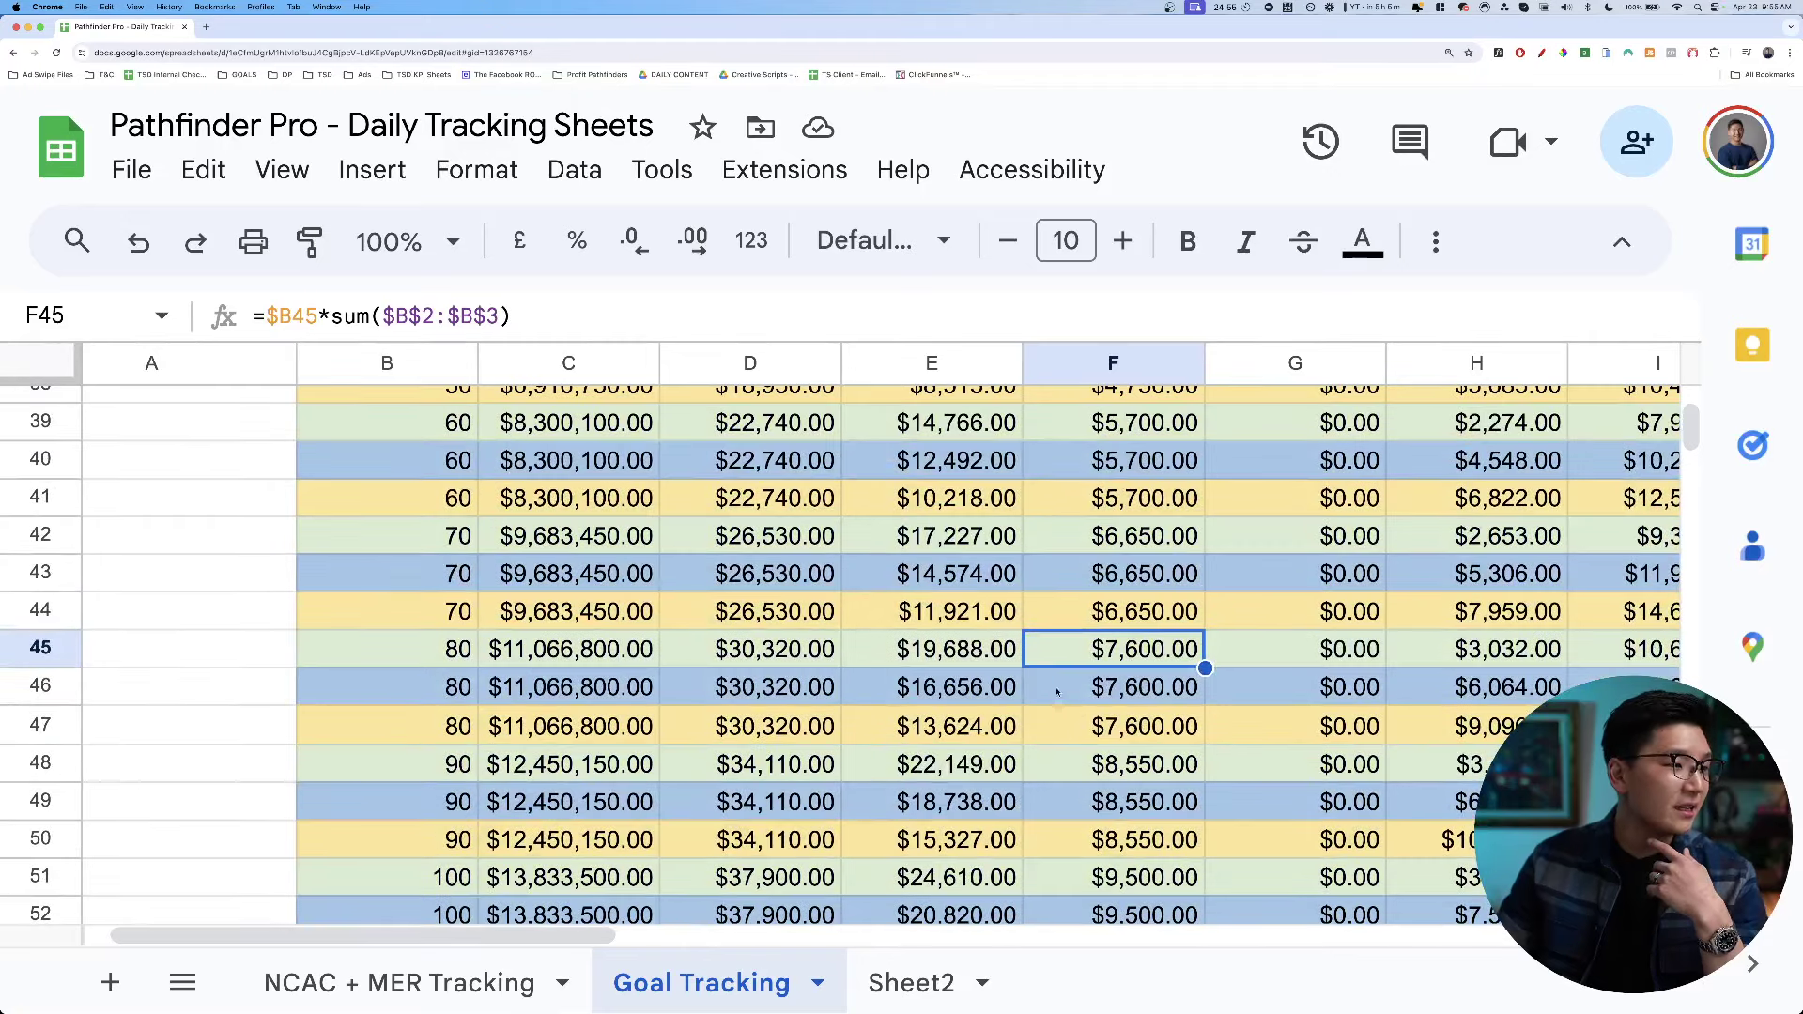
Select the Adspend amounts of the three 70-unit scenarios in E42:E44.
left_click(935, 627)
scroll(939, 634, "up", 1)
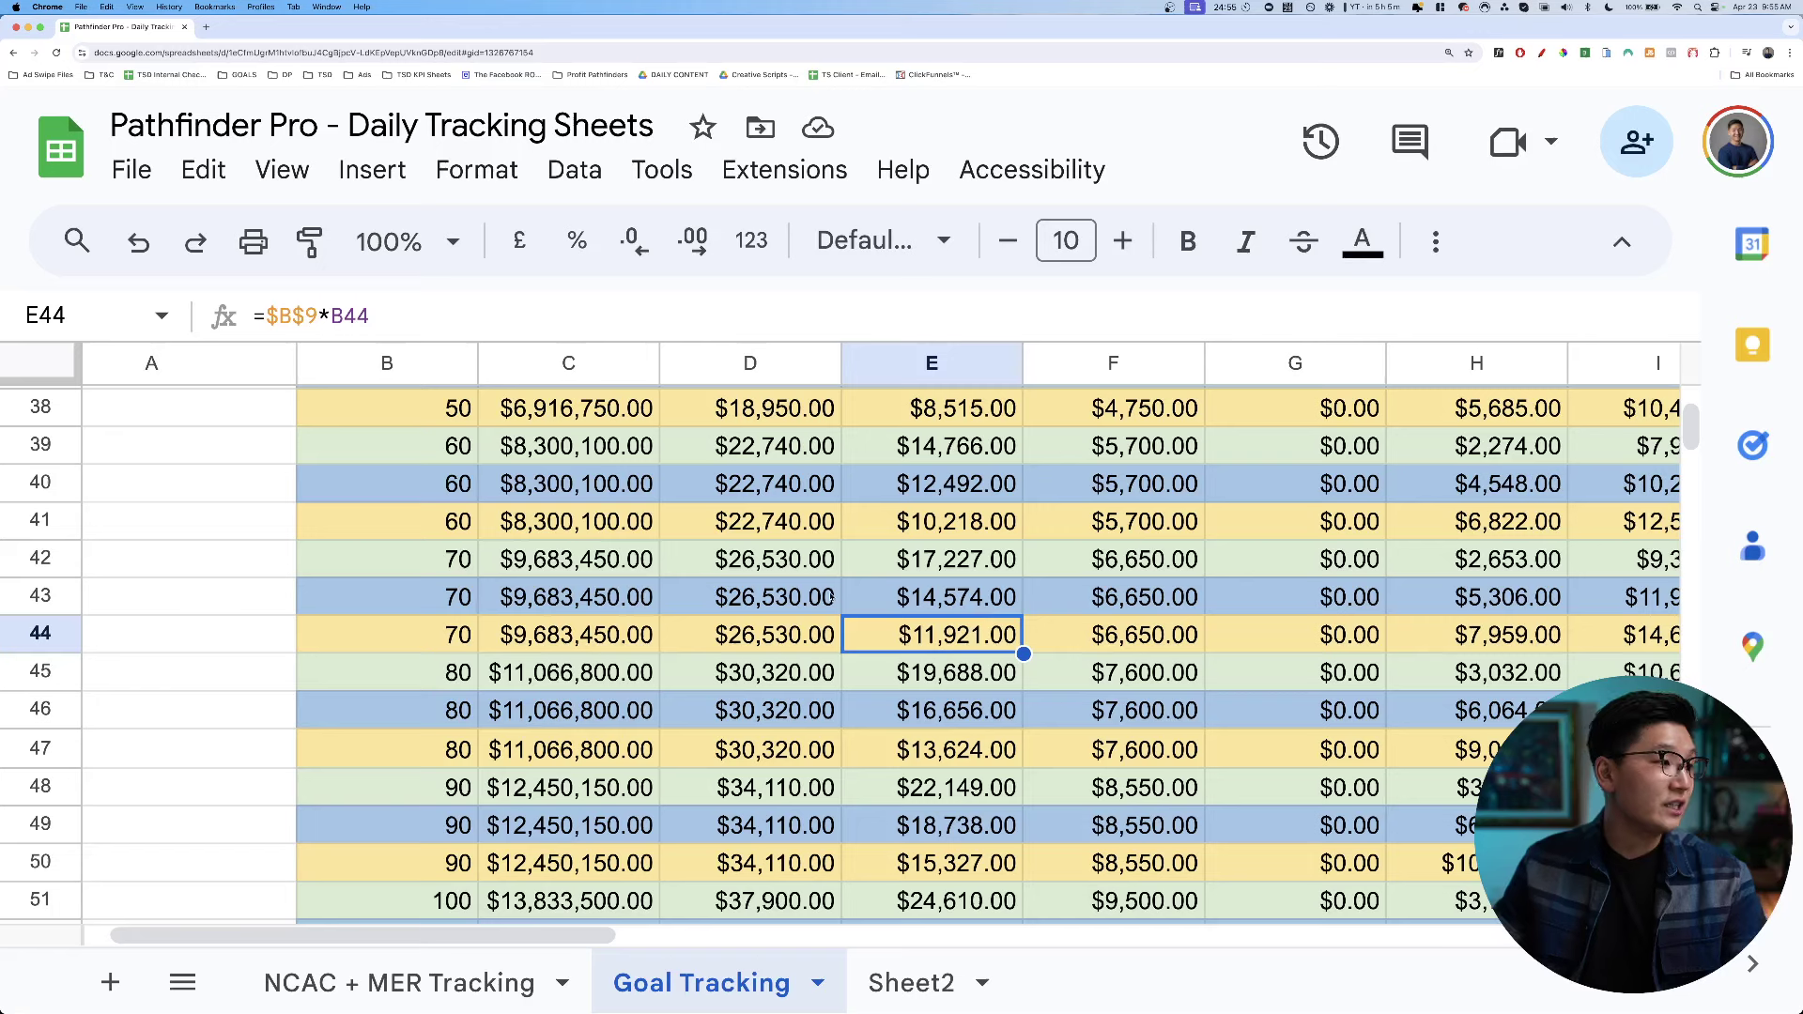
left_click(974, 556, "shift")
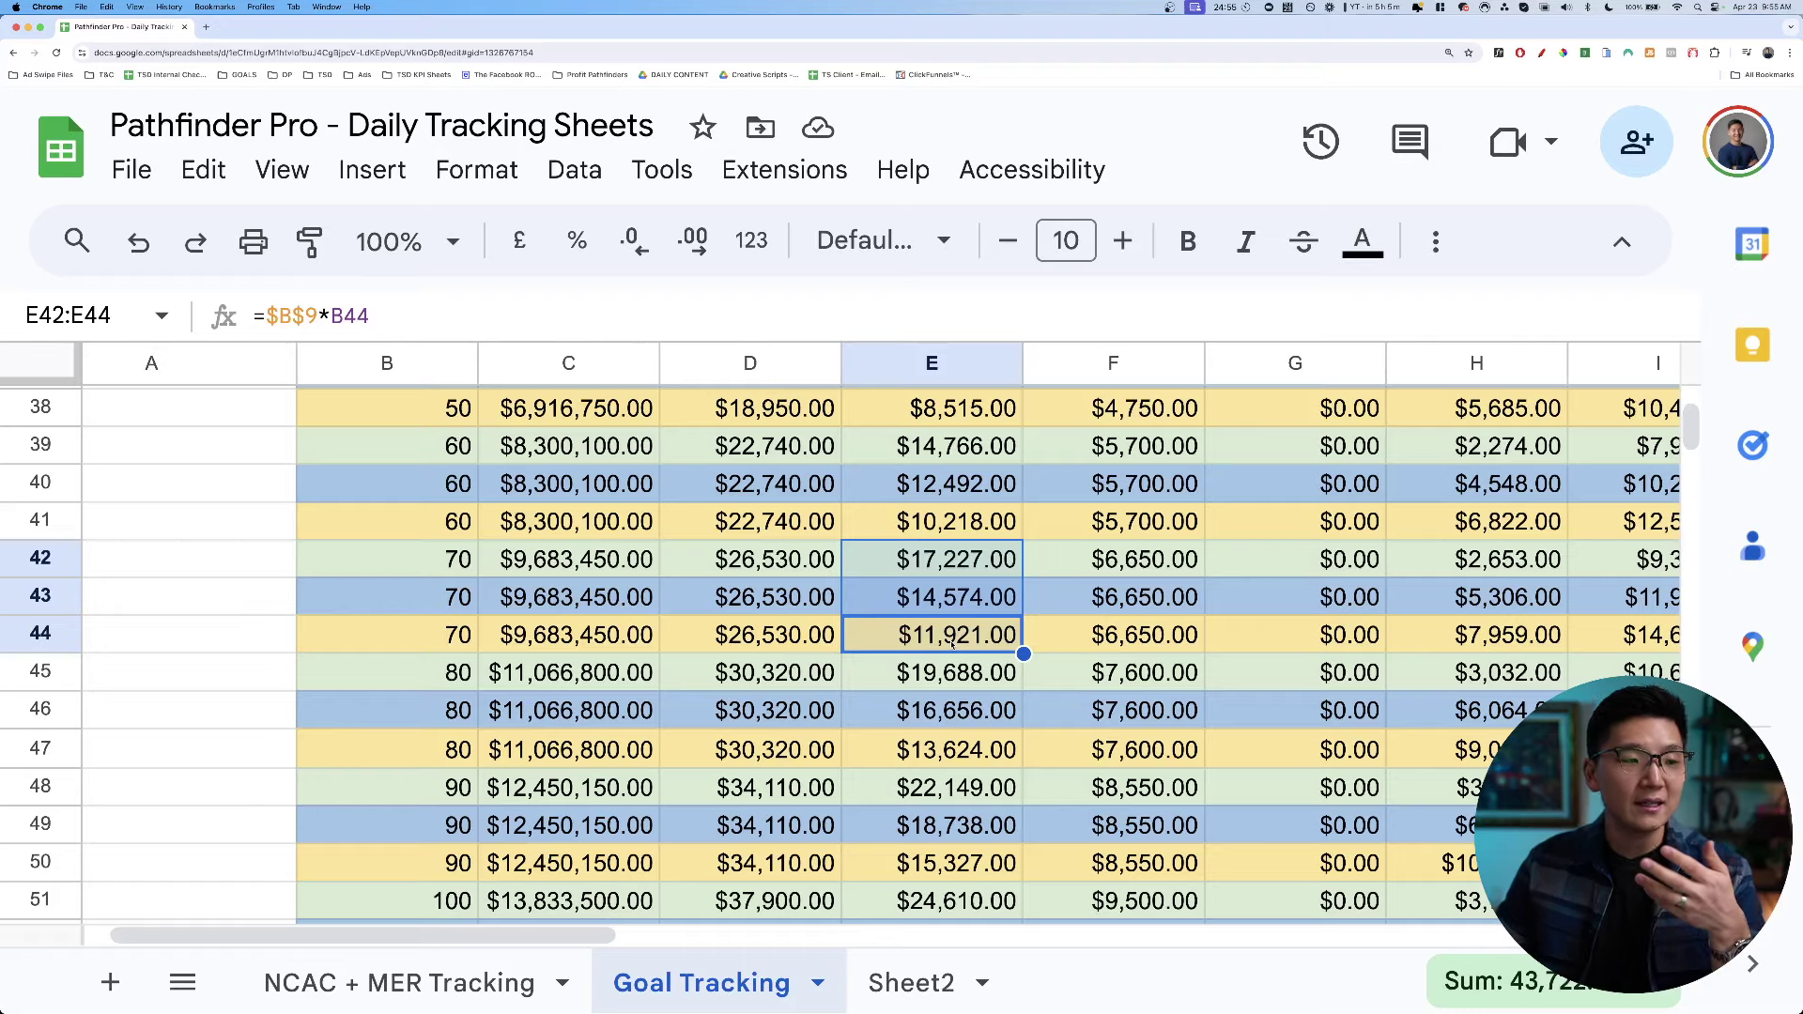
Return to the beginning of Goal Tracking and review the product costs, BEP, Min ROAS and MER targets.
scroll(950, 641, "up", 10)
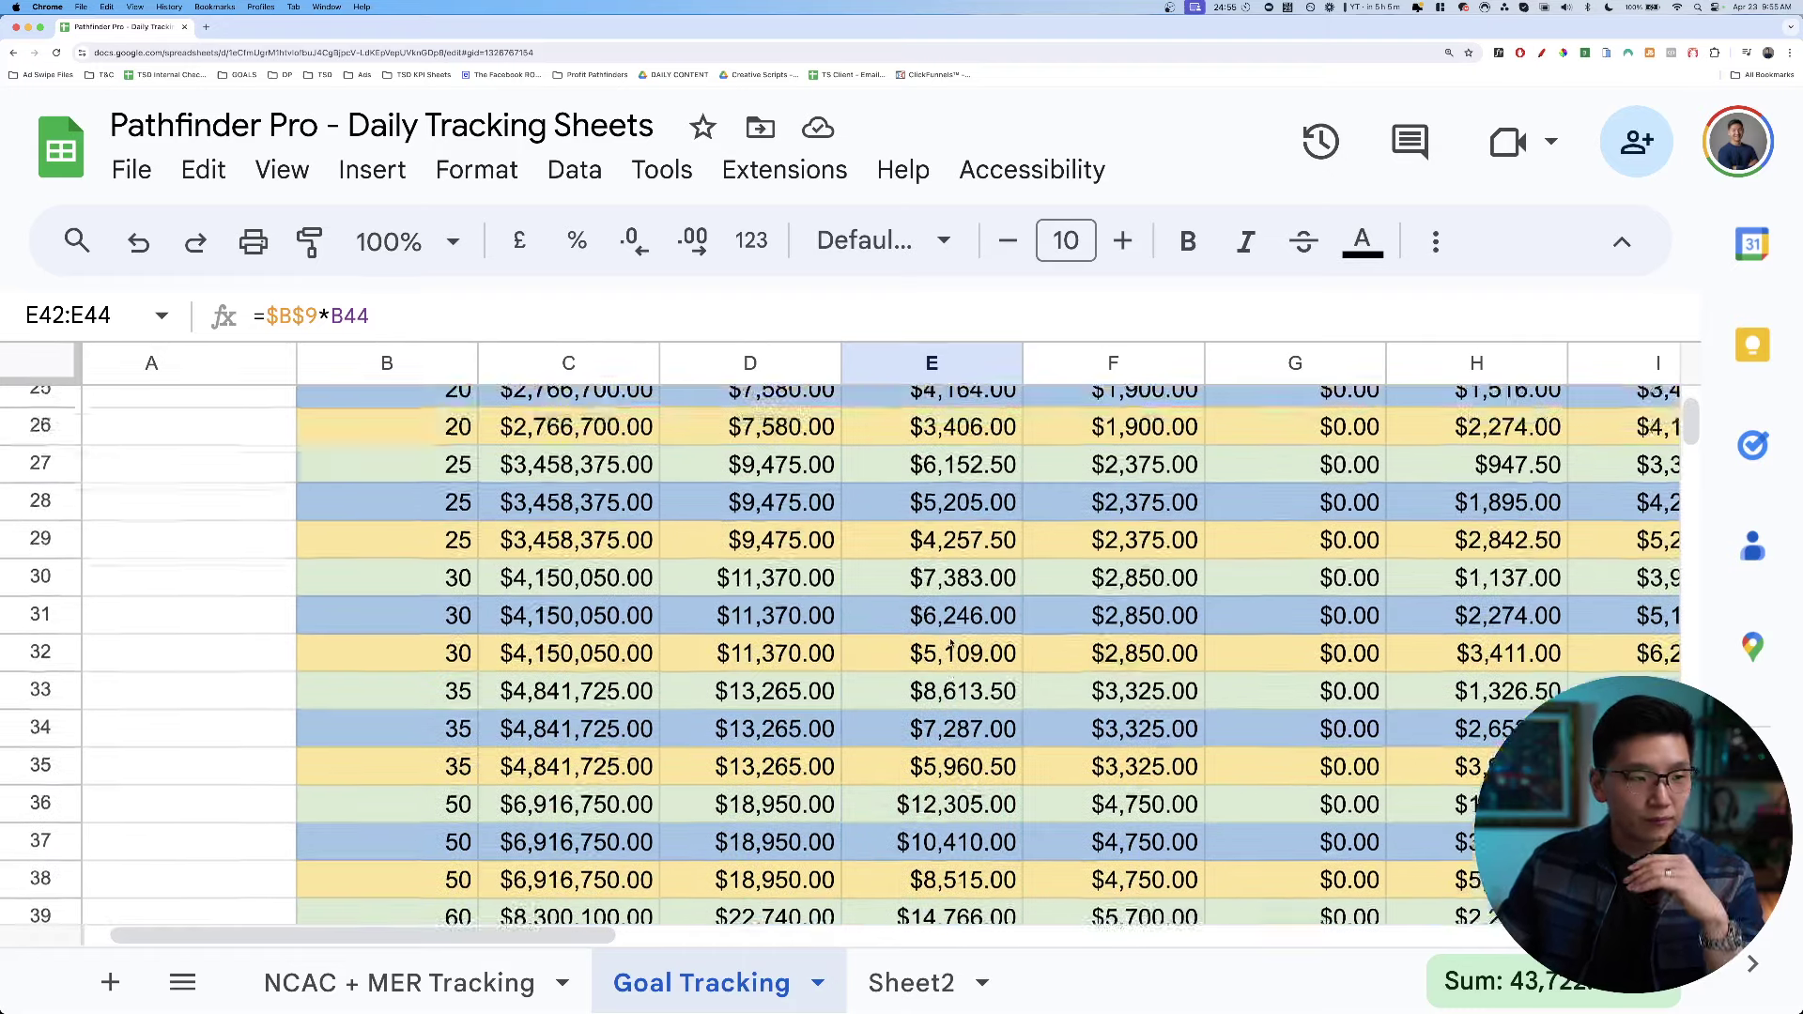
scroll(958, 648, "up", 5)
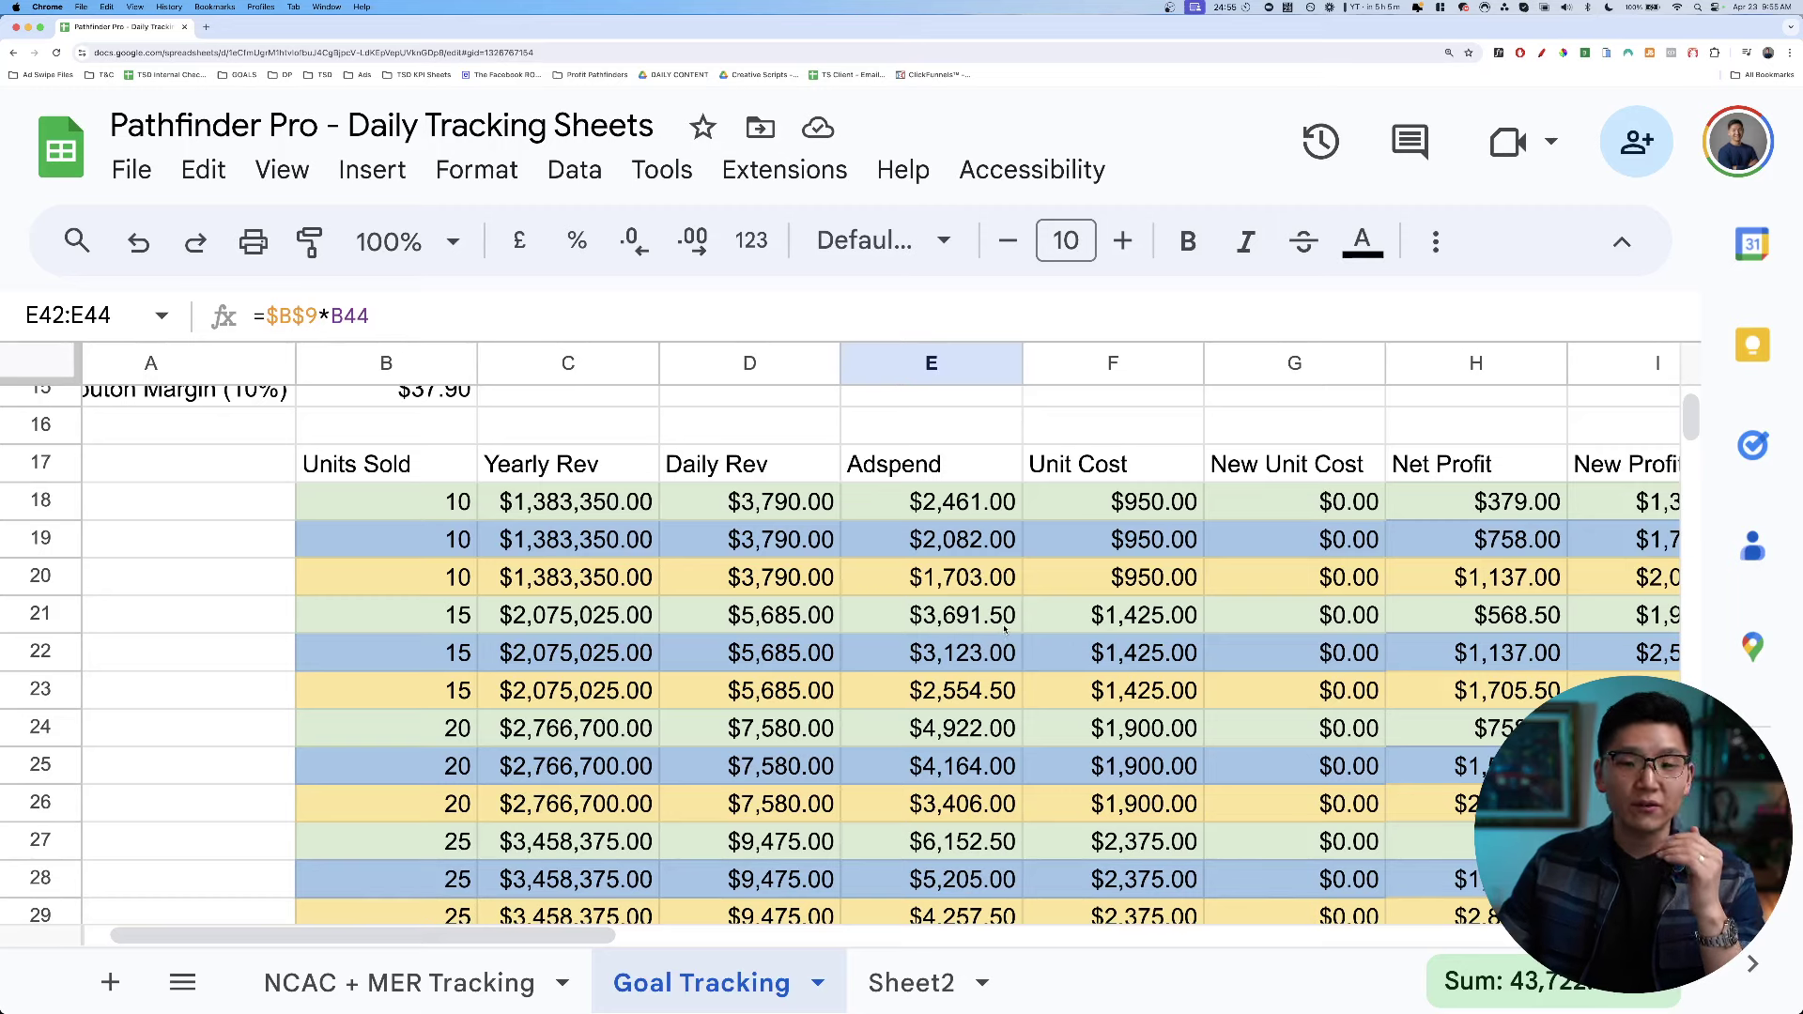
scroll(1005, 629, "up", 8)
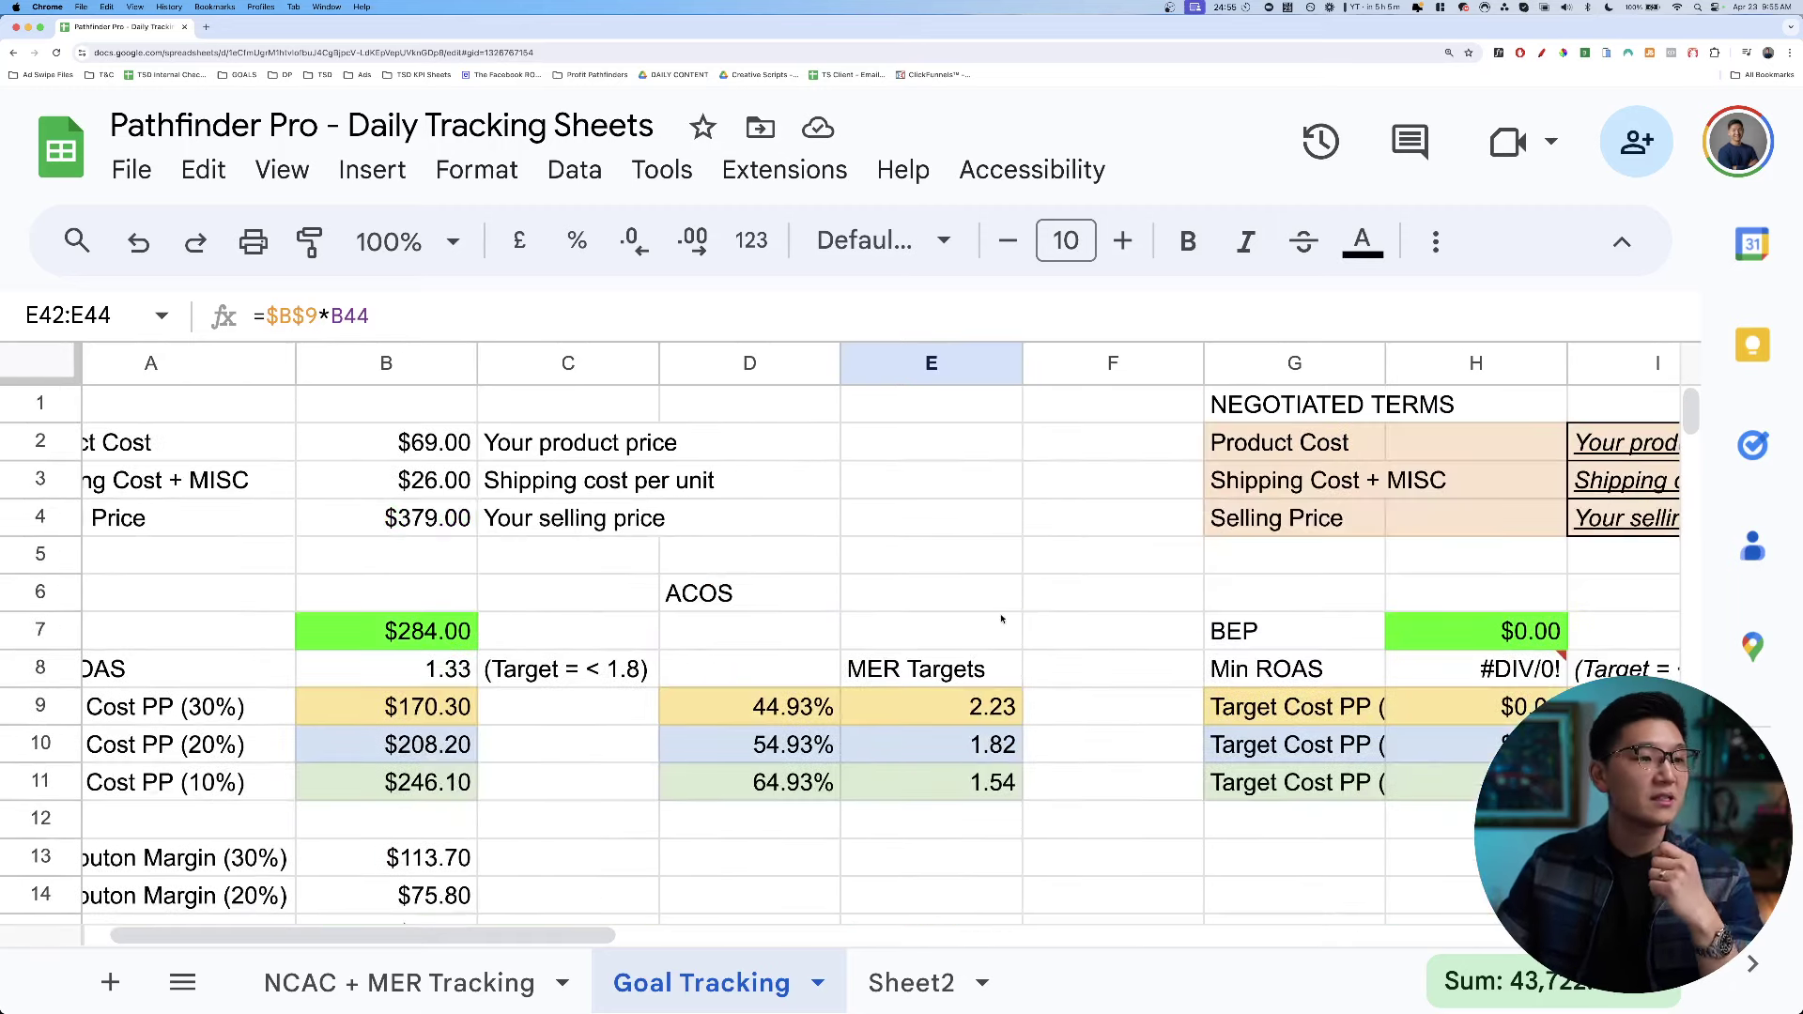
scroll(1037, 590, "down", 1)
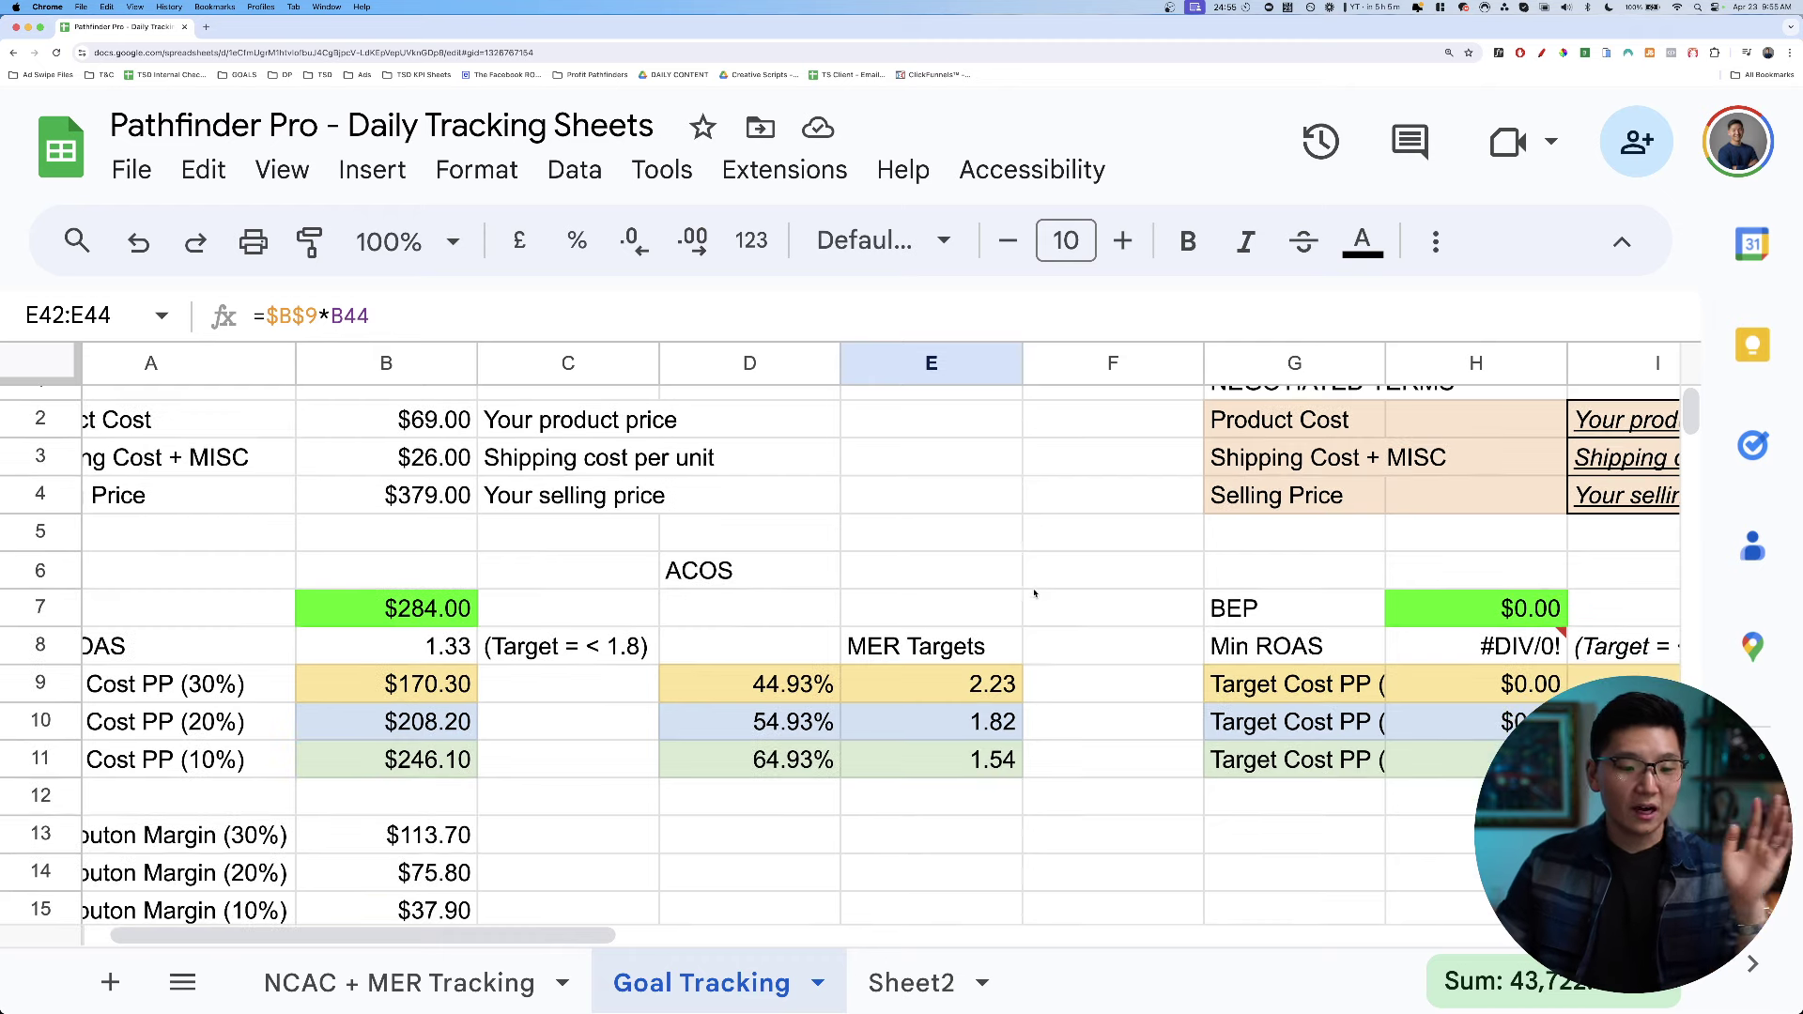
scroll(1036, 594, "down", 1)
scroll(1031, 593, "up", 1)
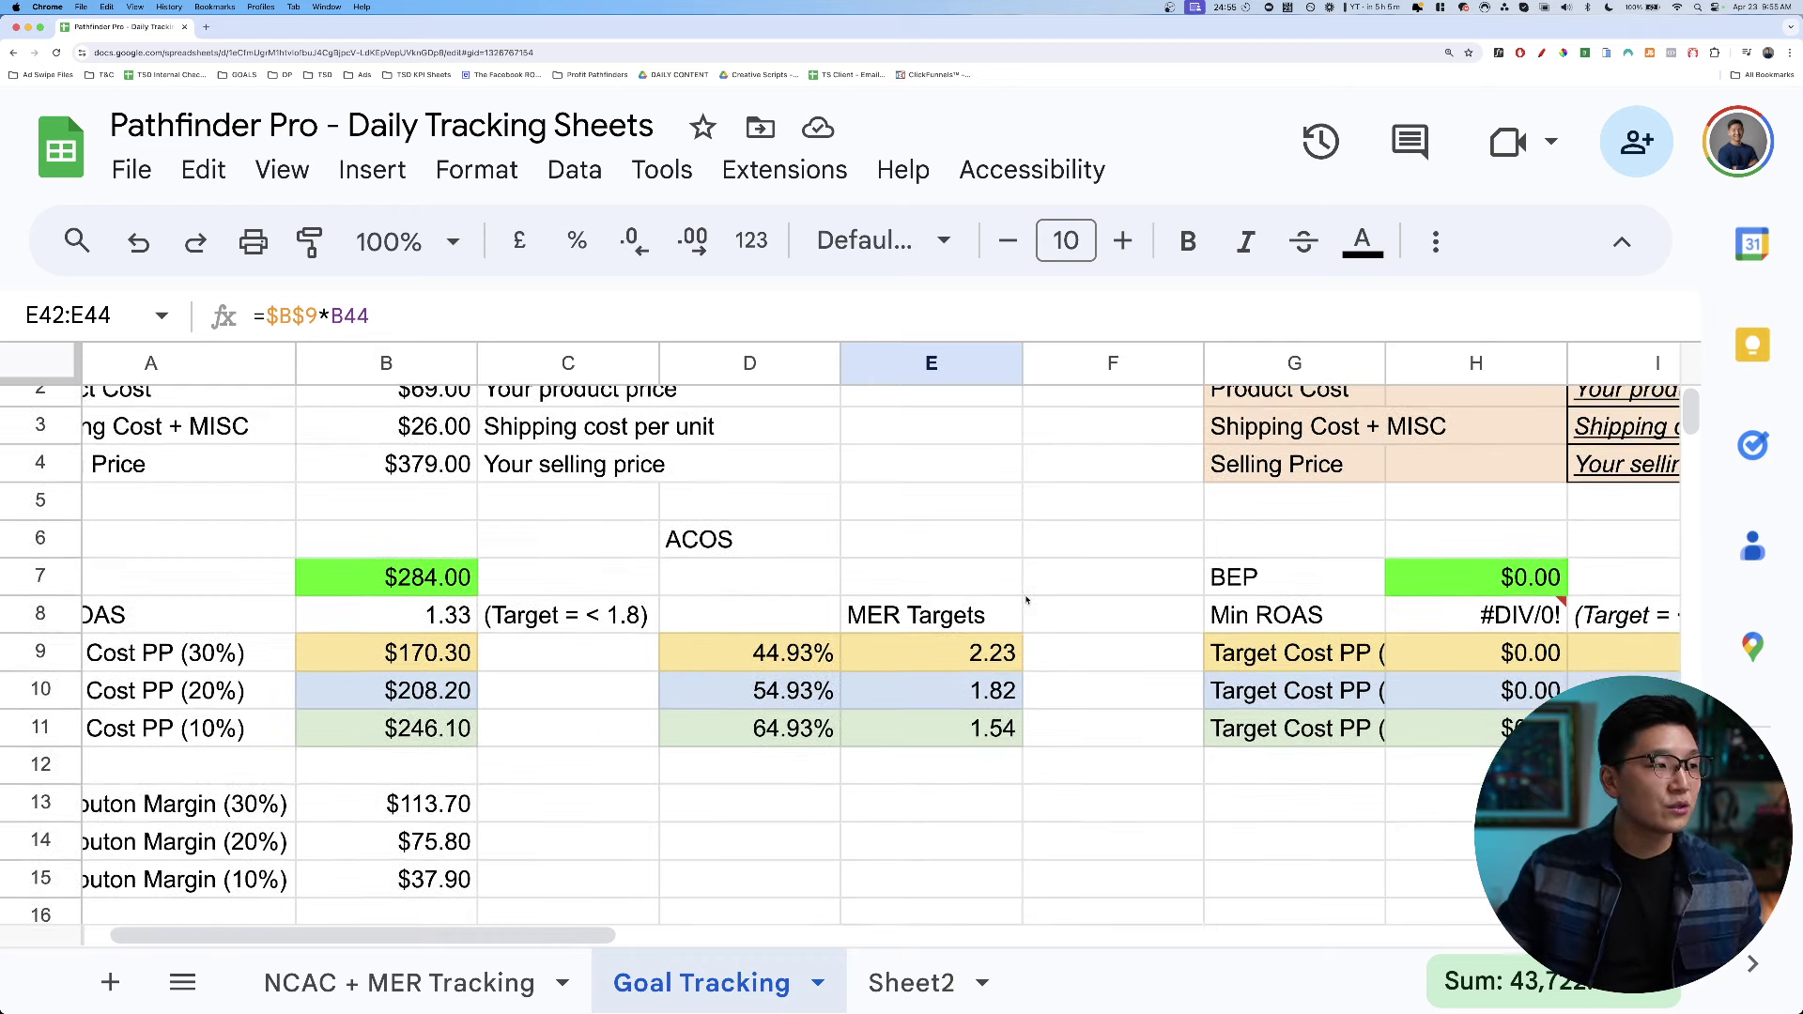